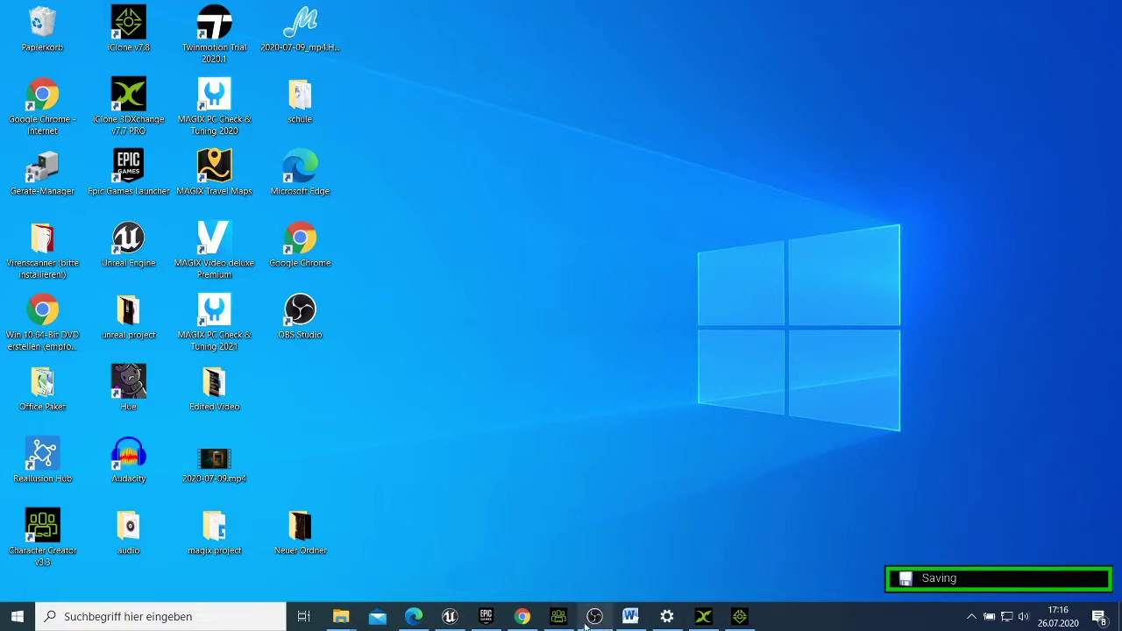
Step: Look over the open Character Creator 3, 3DXchange 7 and iClone 7 windows, minimizing each one to the desktop
left_click(558, 616)
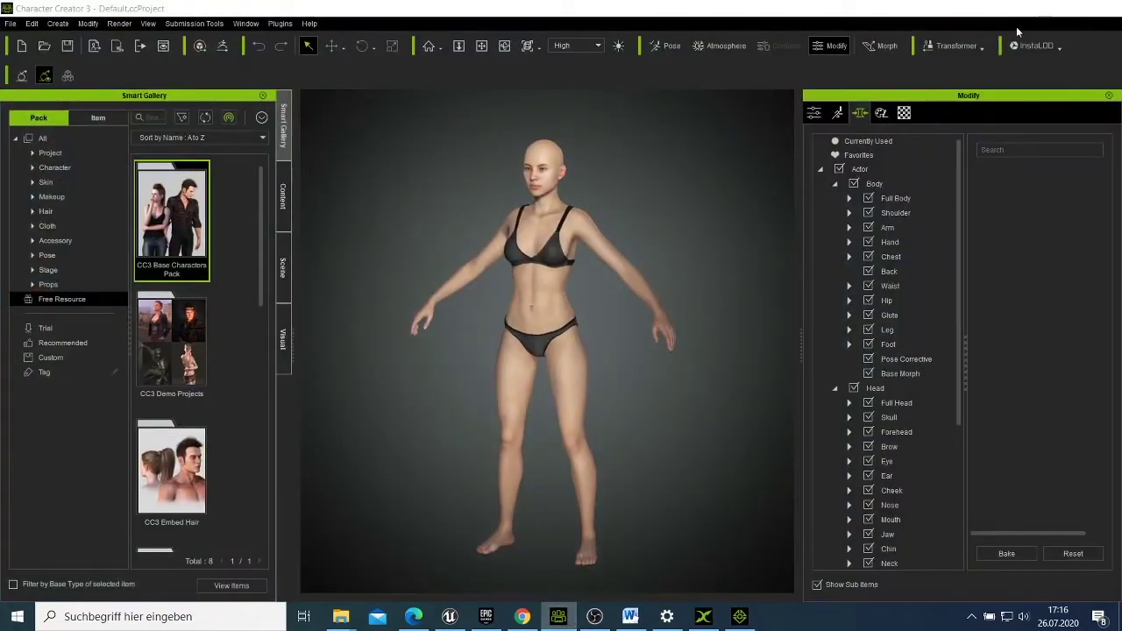
left_click(1035, 8)
left_click(703, 616)
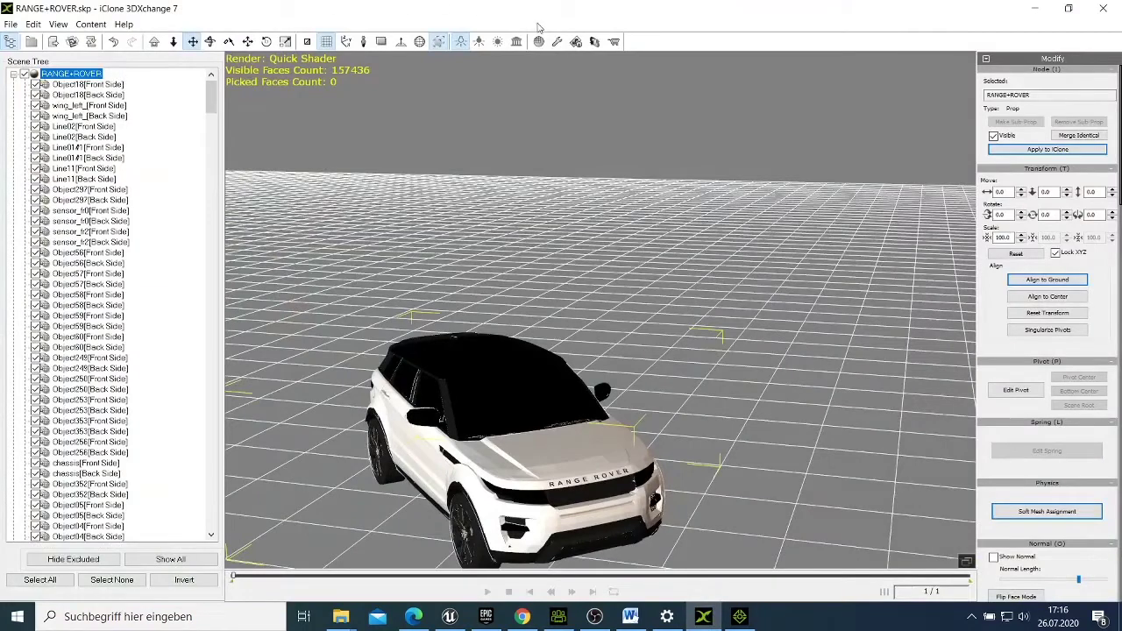
left_click(1034, 8)
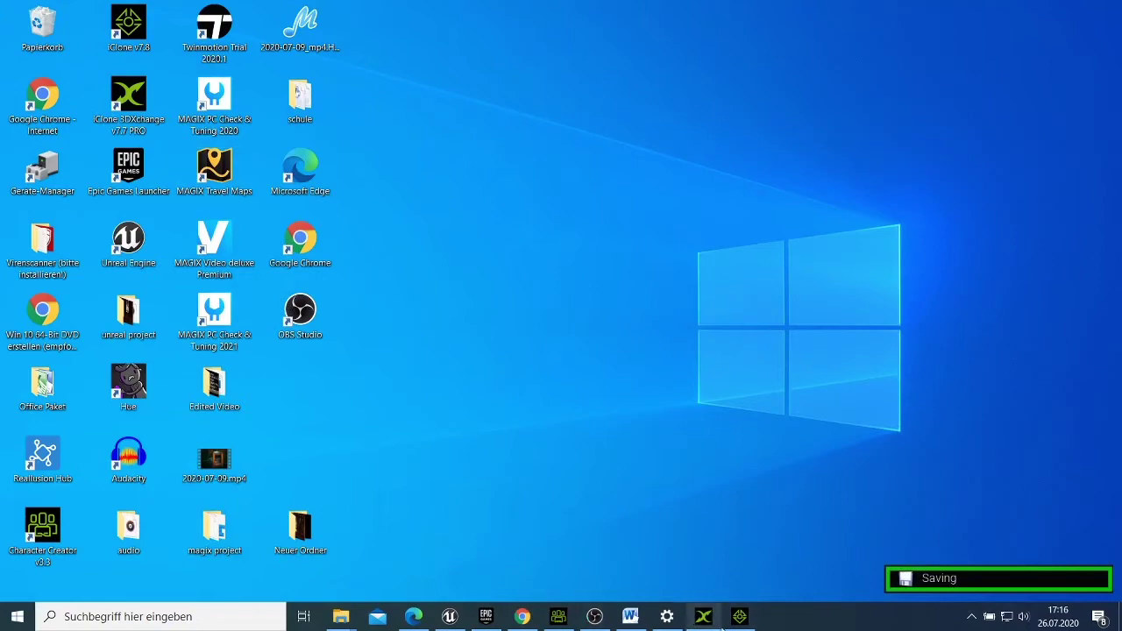
left_click(740, 616)
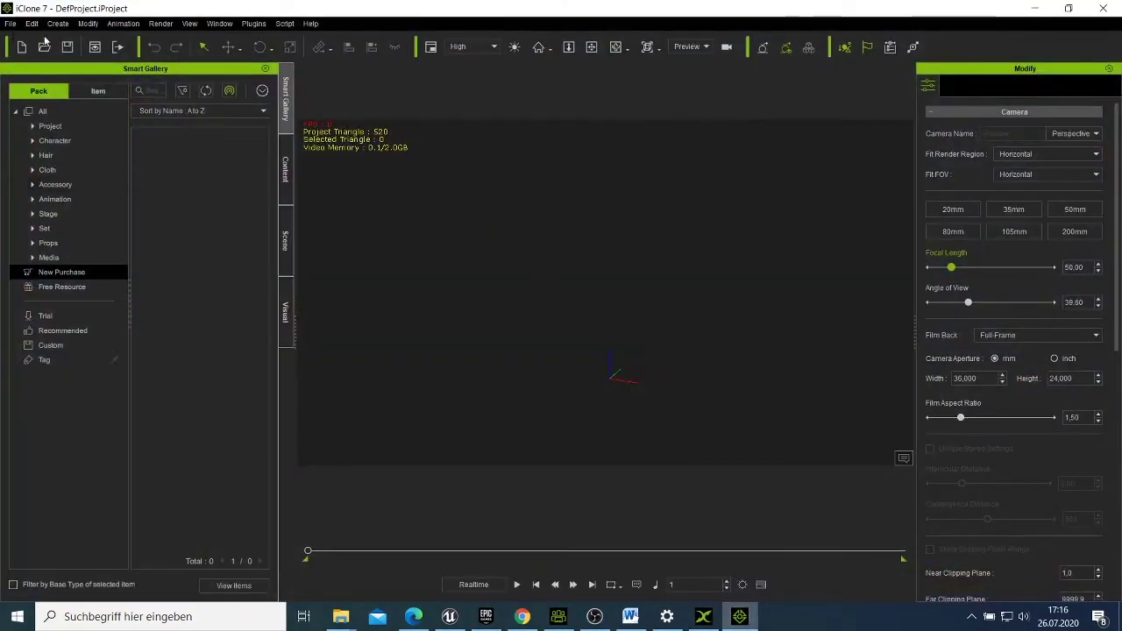
left_click(1034, 8)
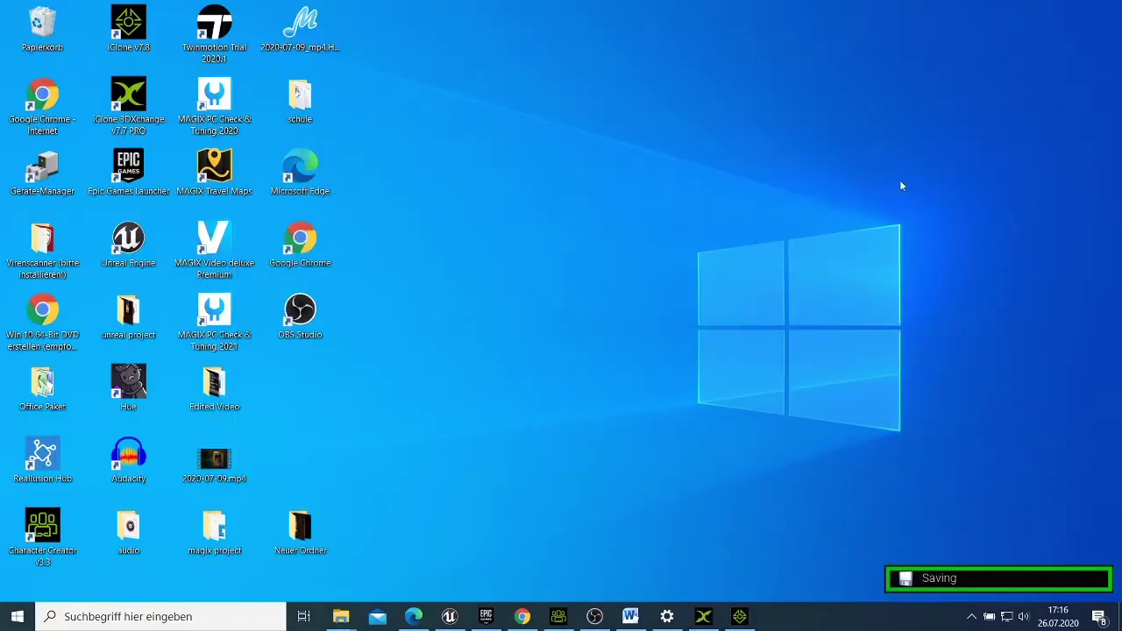
left_click(561, 616)
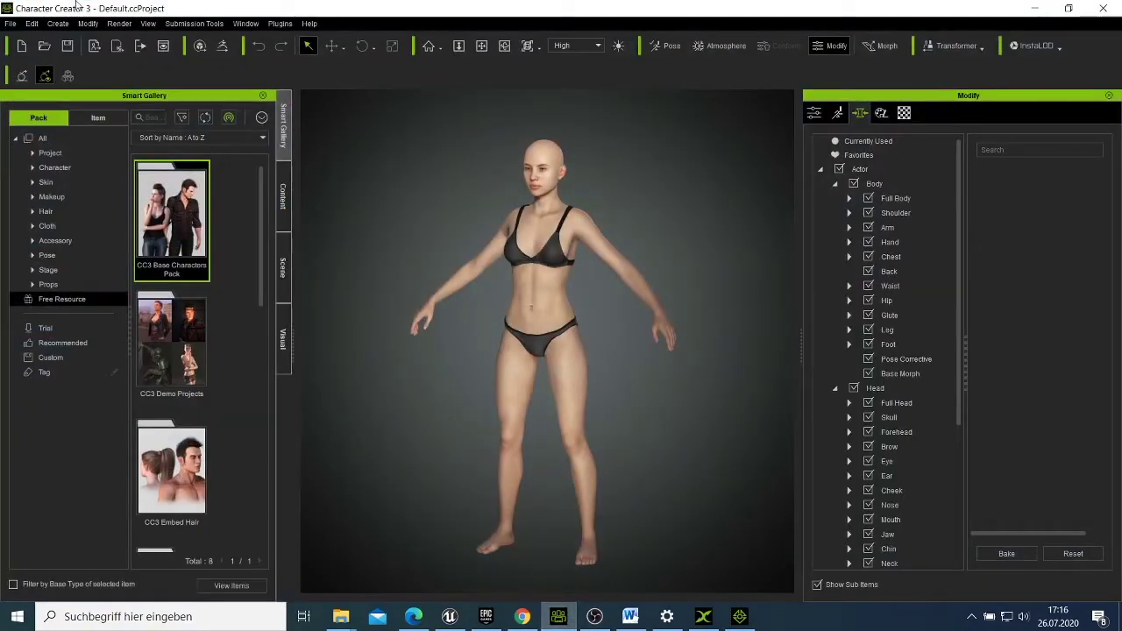
left_click(1034, 8)
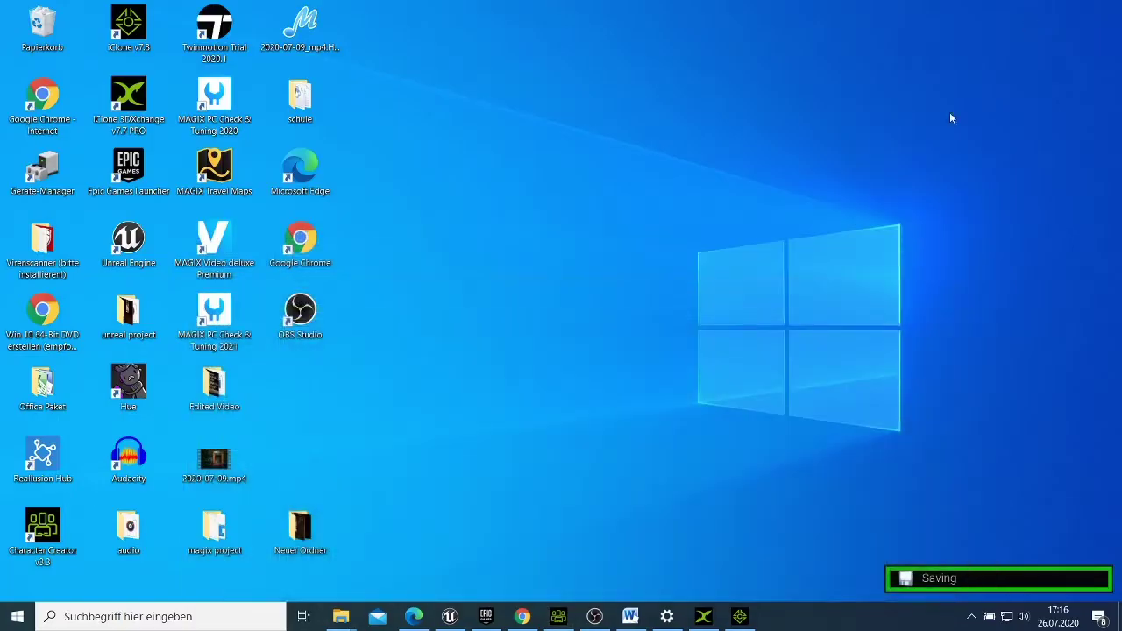
mouse_move(578, 611)
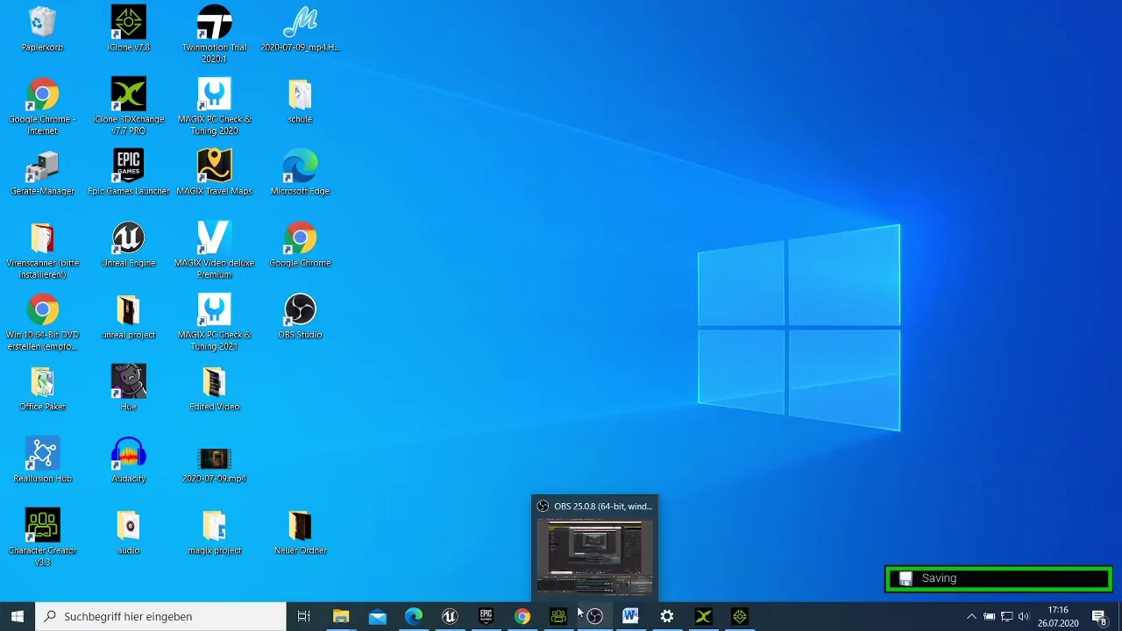
Step: Switch to iClone 7 and load the Canyon scene from the Height Map_Large 3D scene templates
left_click(740, 616)
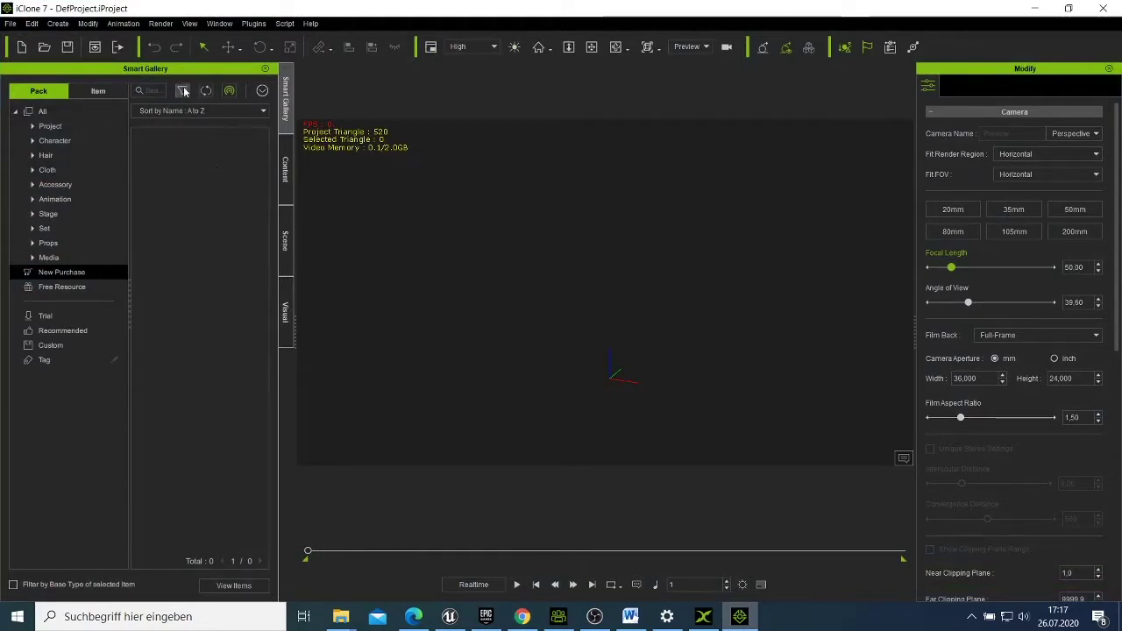
left_click(283, 165)
left_click(139, 92)
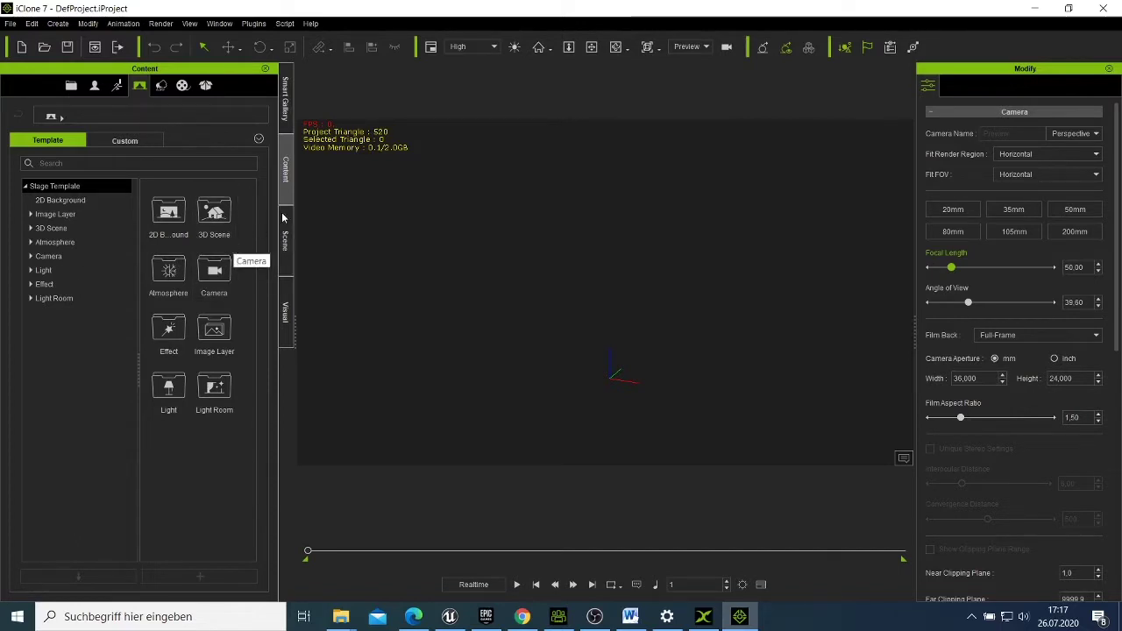
double_click(214, 208)
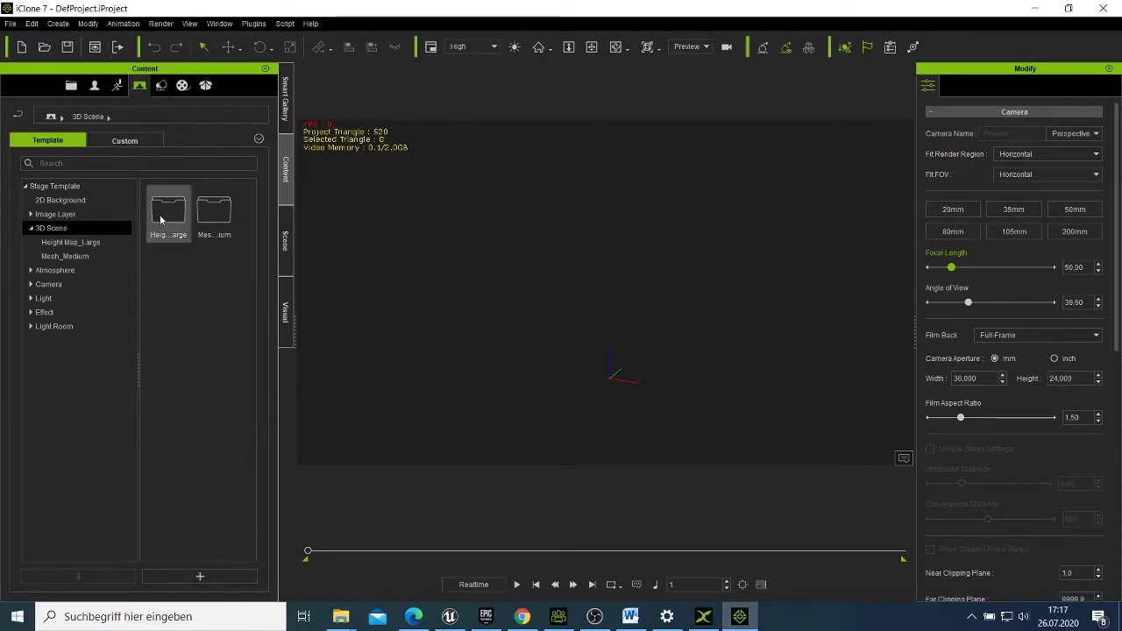
double_click(161, 218)
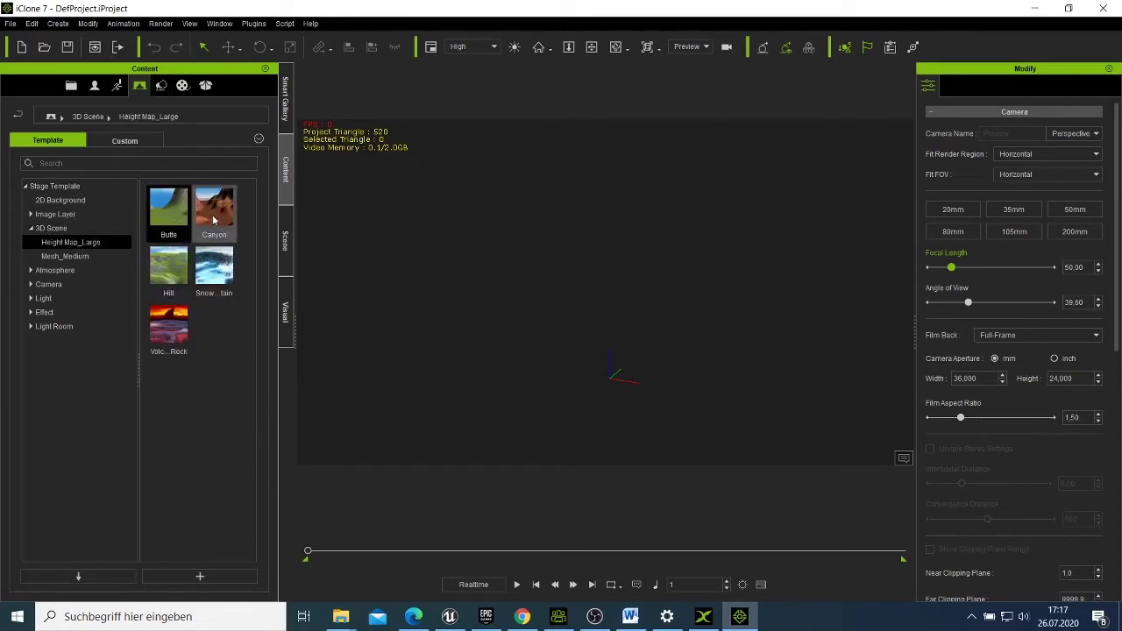
mouse_move(213, 220)
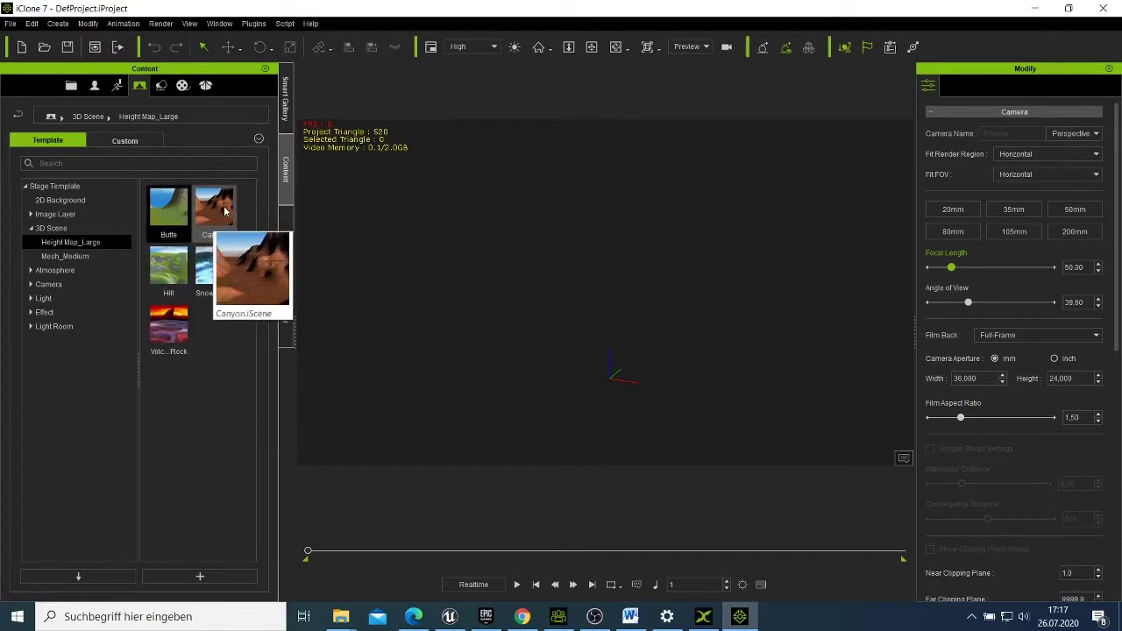
double_click(224, 210)
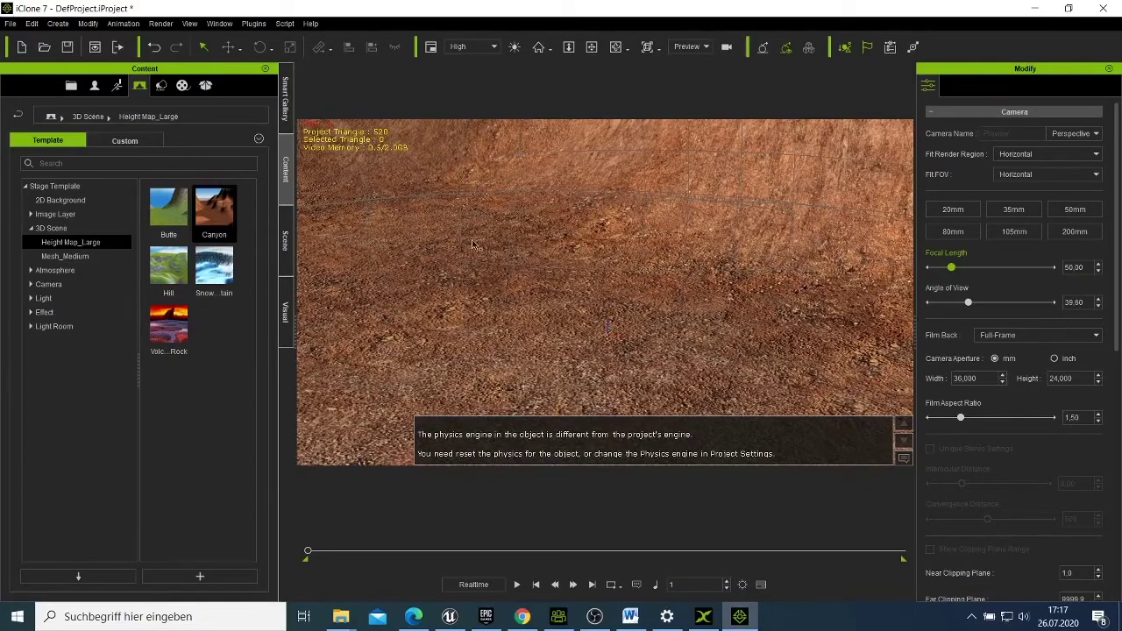
Step: Orbit and pan the camera to examine the canyon terrain along the valley toward the horizon
left_click(615, 46)
left_click_drag(553, 233, 999, 131)
left_click_drag(631, 272, 676, 255)
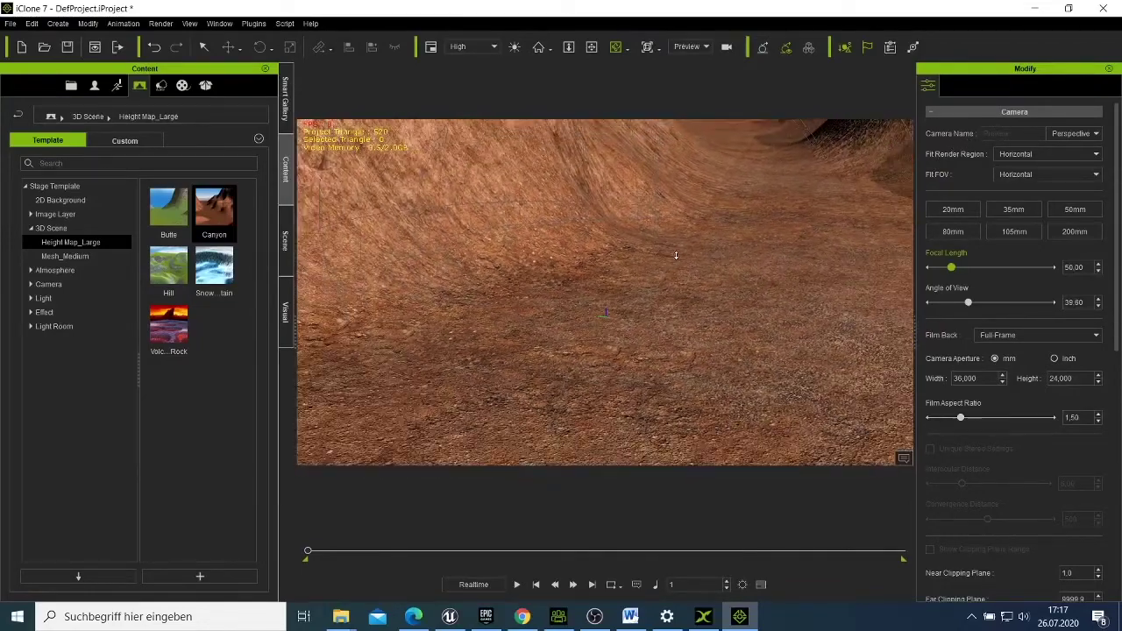
left_click(591, 47)
left_click_drag(693, 226, 513, 394)
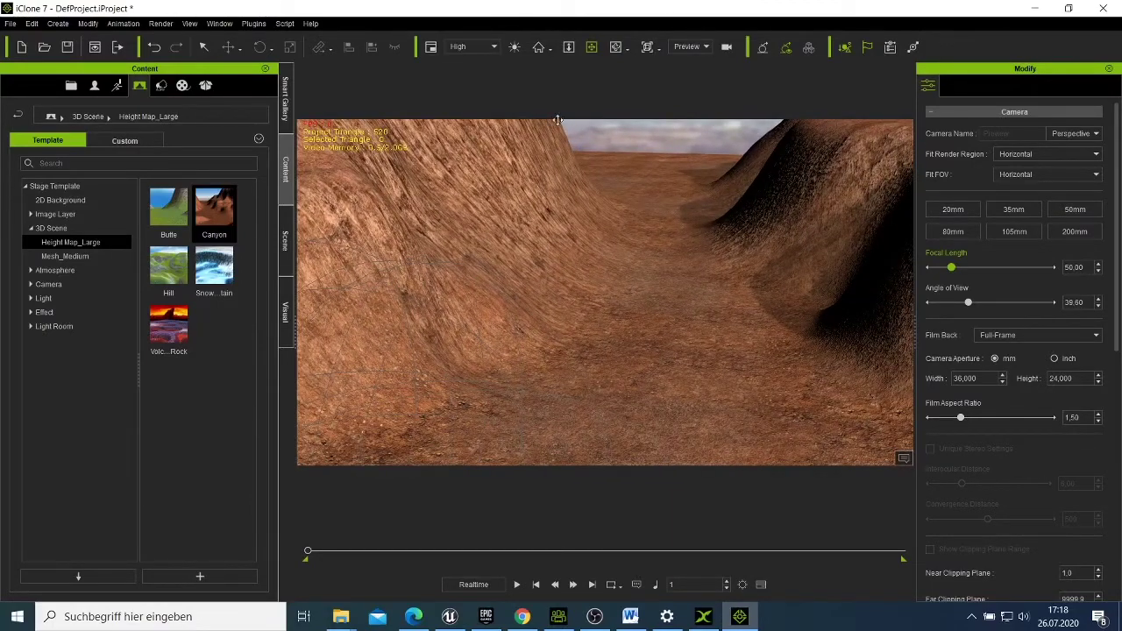
left_click(593, 47)
left_click_drag(512, 277, 521, 275)
left_click_drag(482, 315, 406, 352)
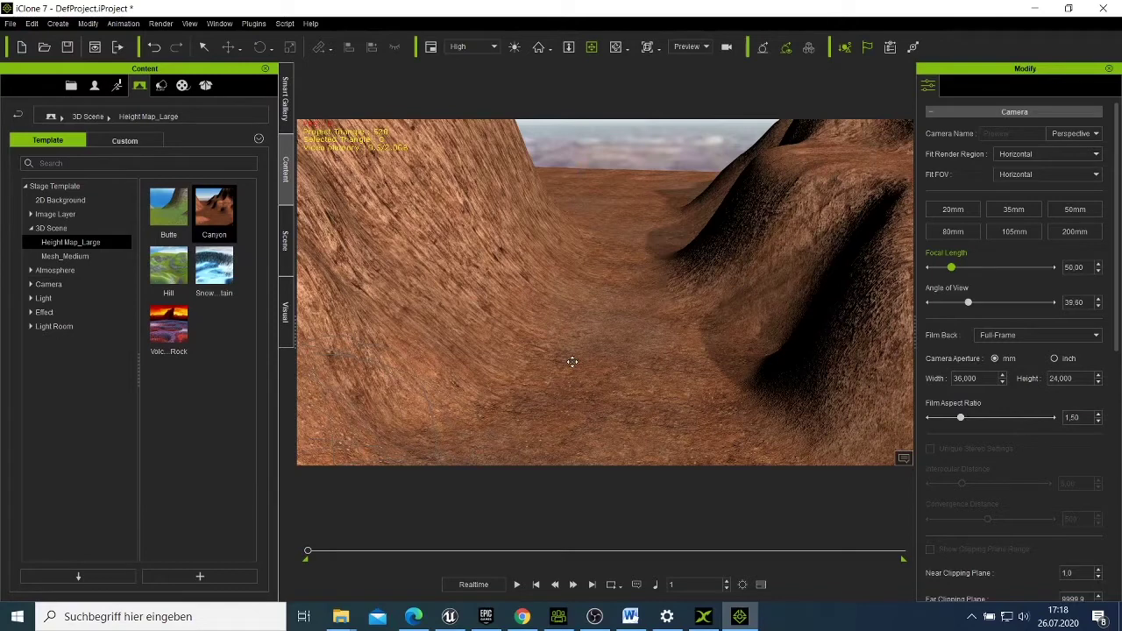
Step: Apply the Sunset sky from the Sky set templates to the canyon scene
left_click(32, 273)
left_click(30, 272)
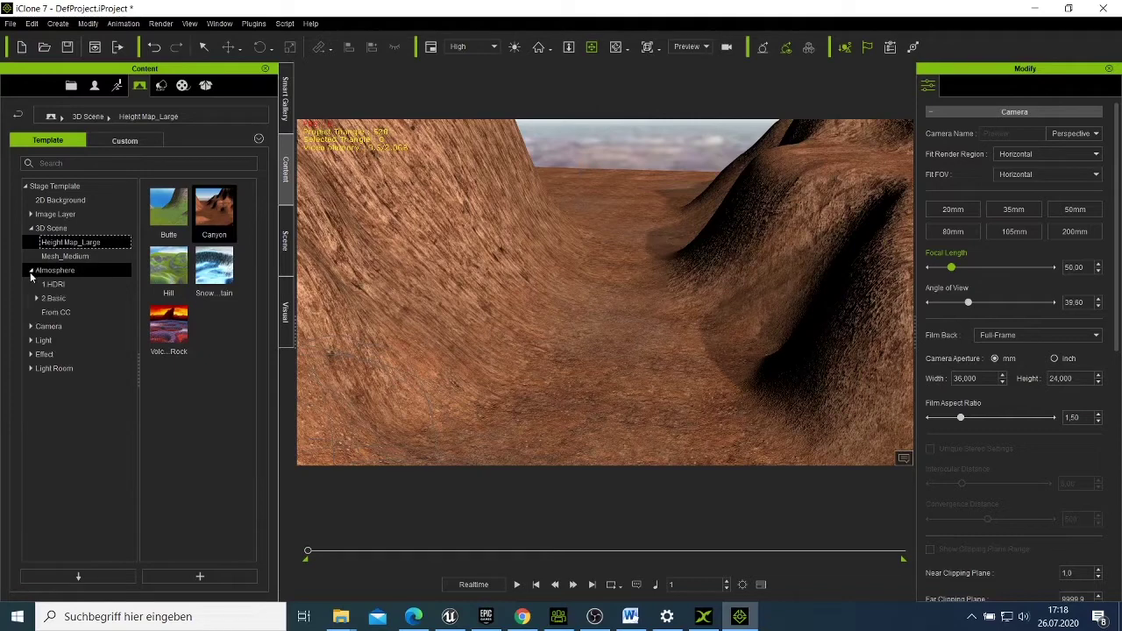
left_click(31, 272)
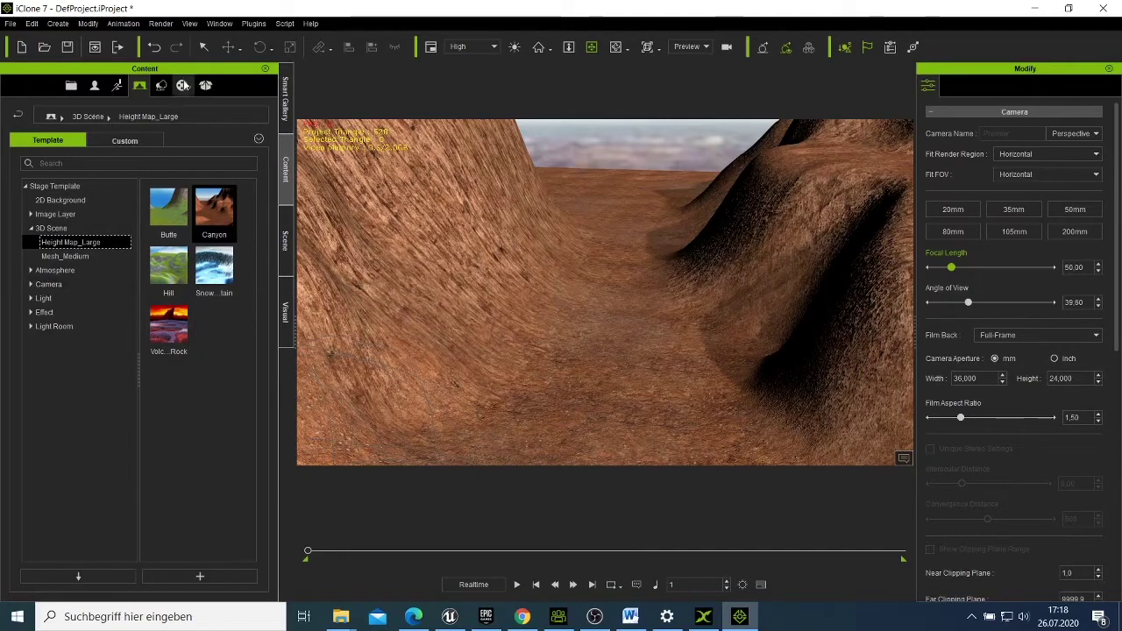
left_click(162, 85)
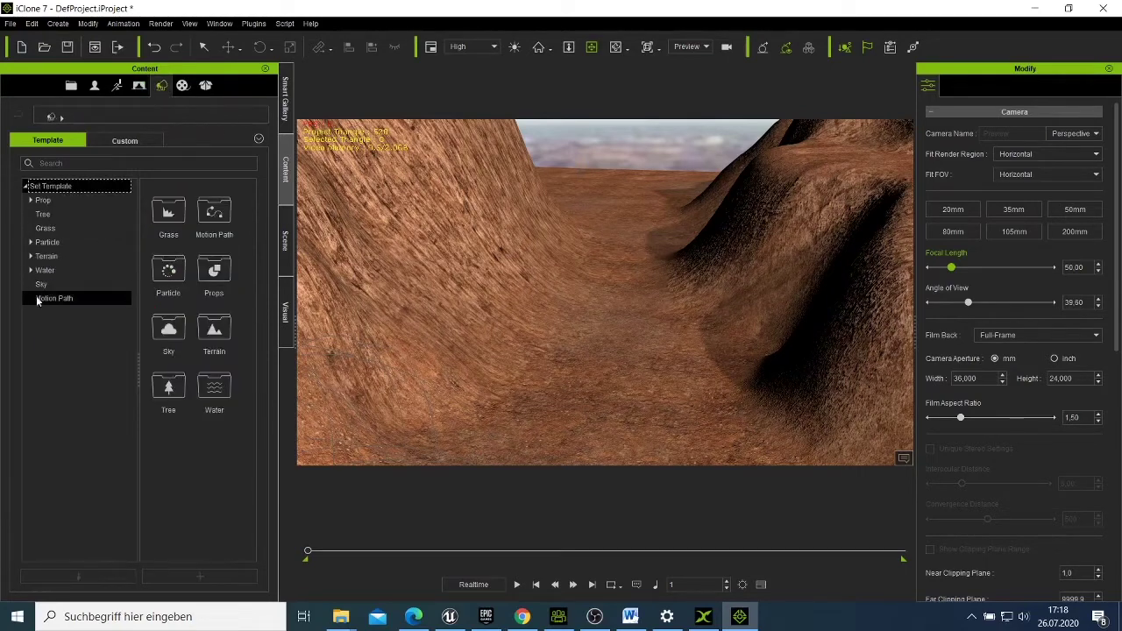
left_click(49, 285)
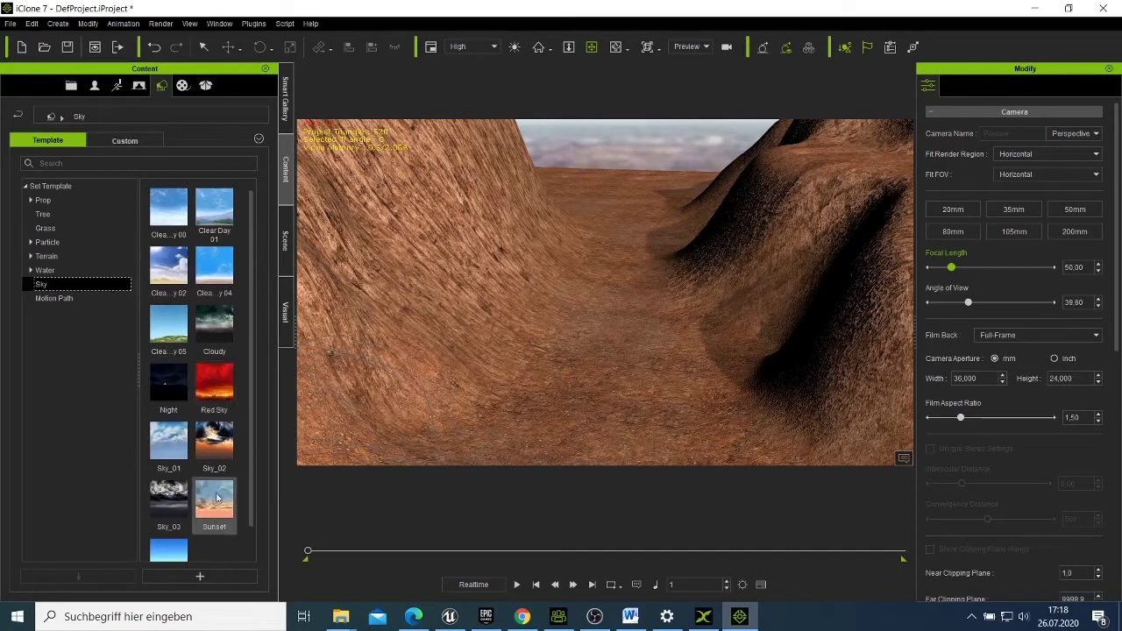
double_click(224, 497)
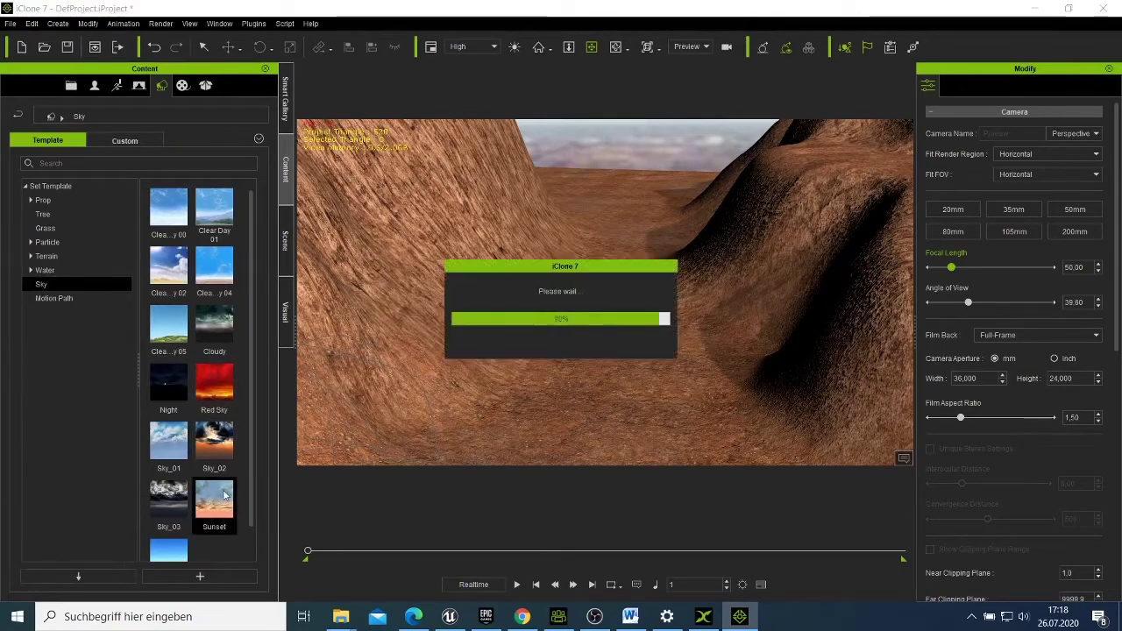
Step: Try the Clear Day 05, 04 and 02 skies, settle on Sky_02, and frame it above the canyon
right_click_drag(572, 382, 362, 407)
double_click(169, 329)
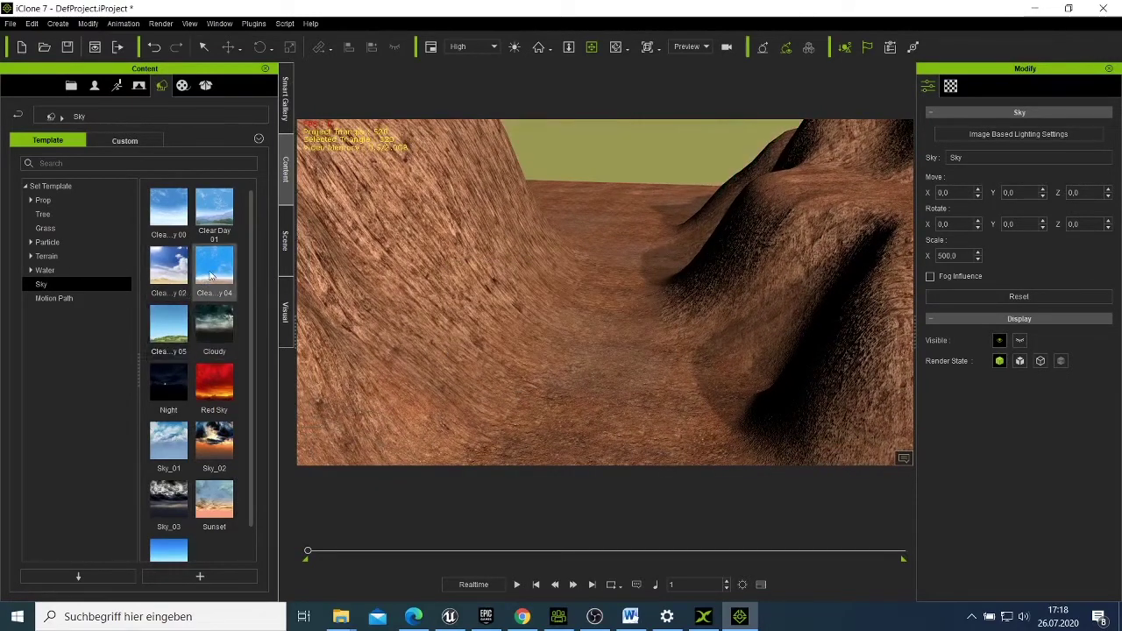
double_click(212, 277)
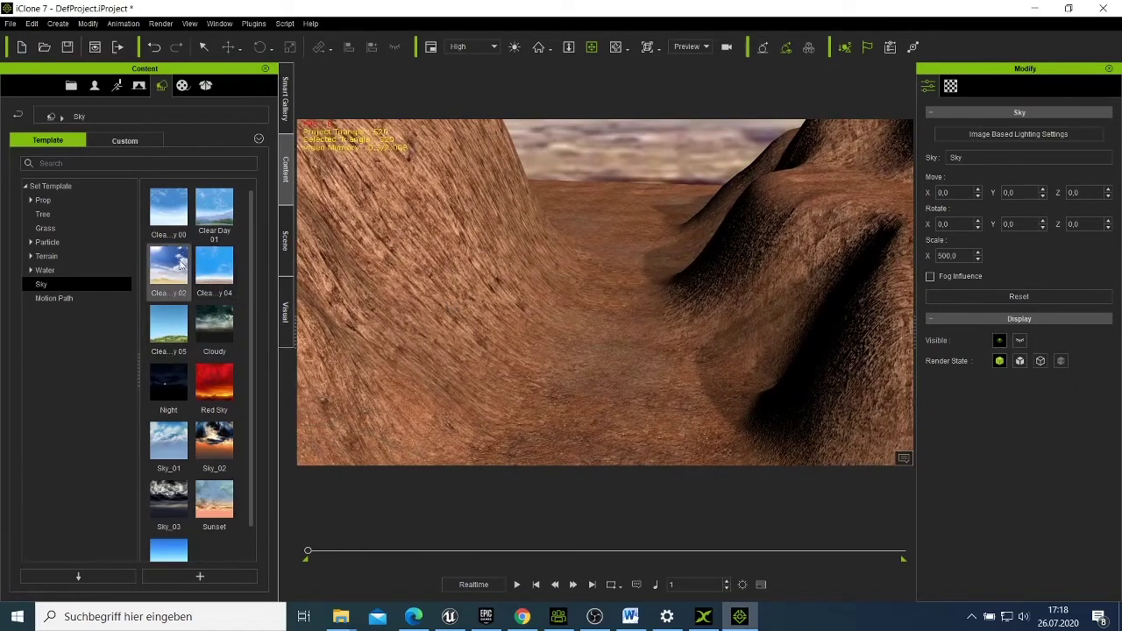
double_click(180, 263)
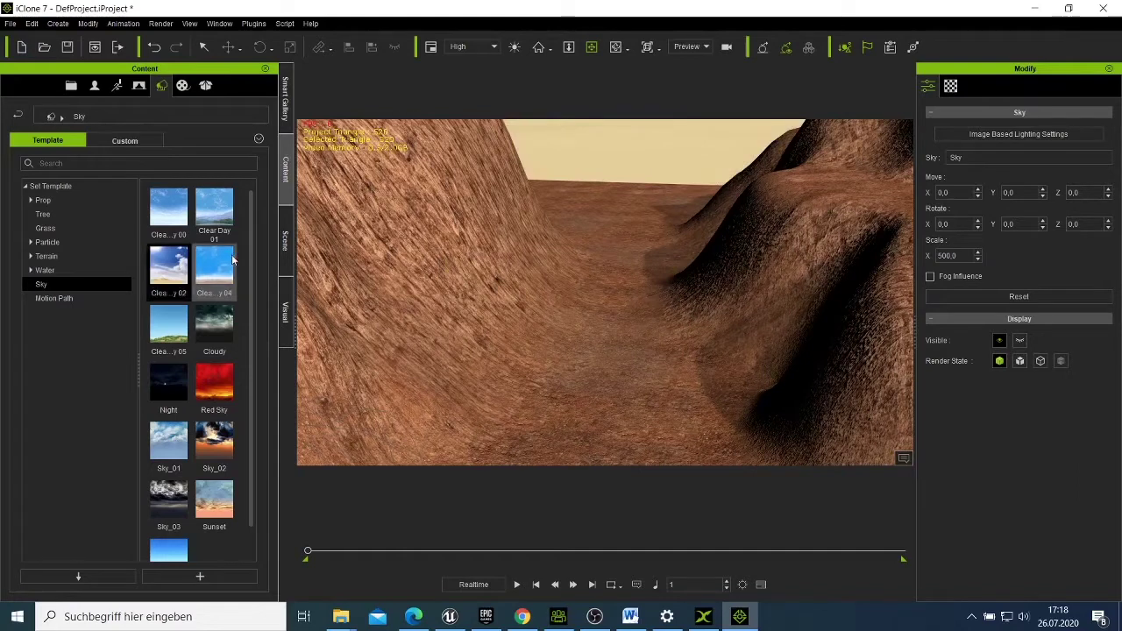
double_click(220, 436)
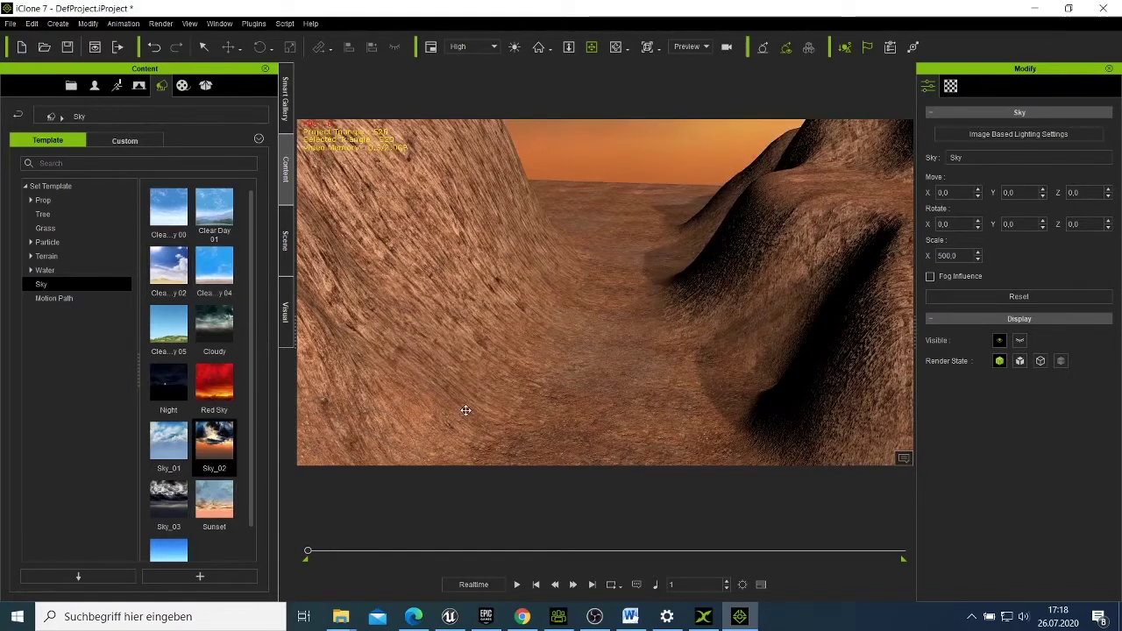
left_click_drag(465, 410, 439, 295)
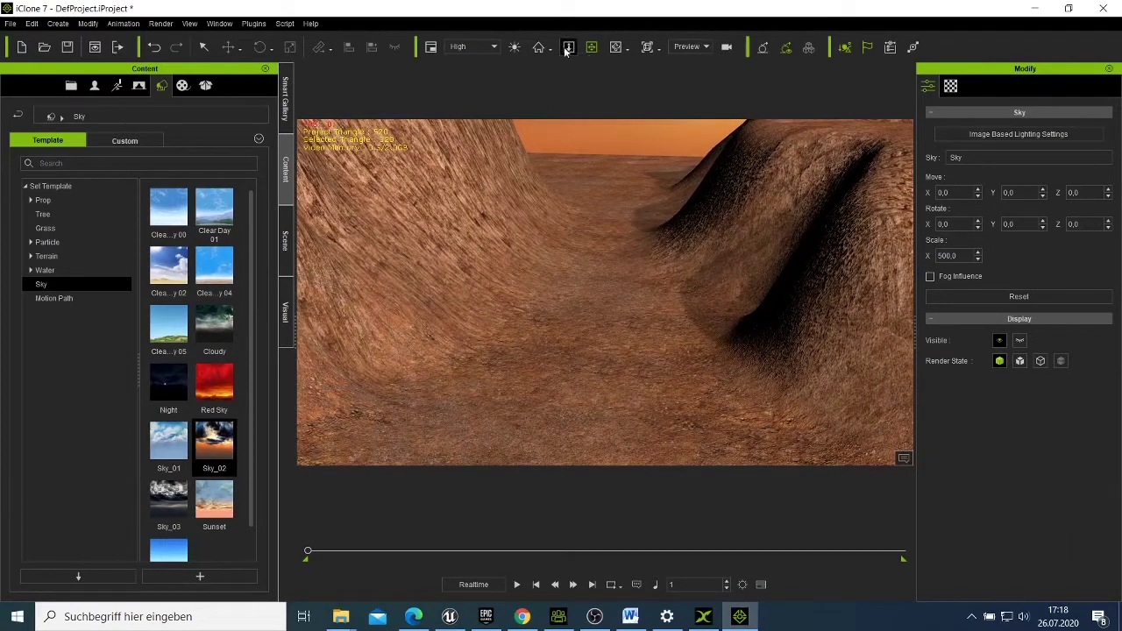
left_click(613, 49)
left_click_drag(545, 380, 560, 359)
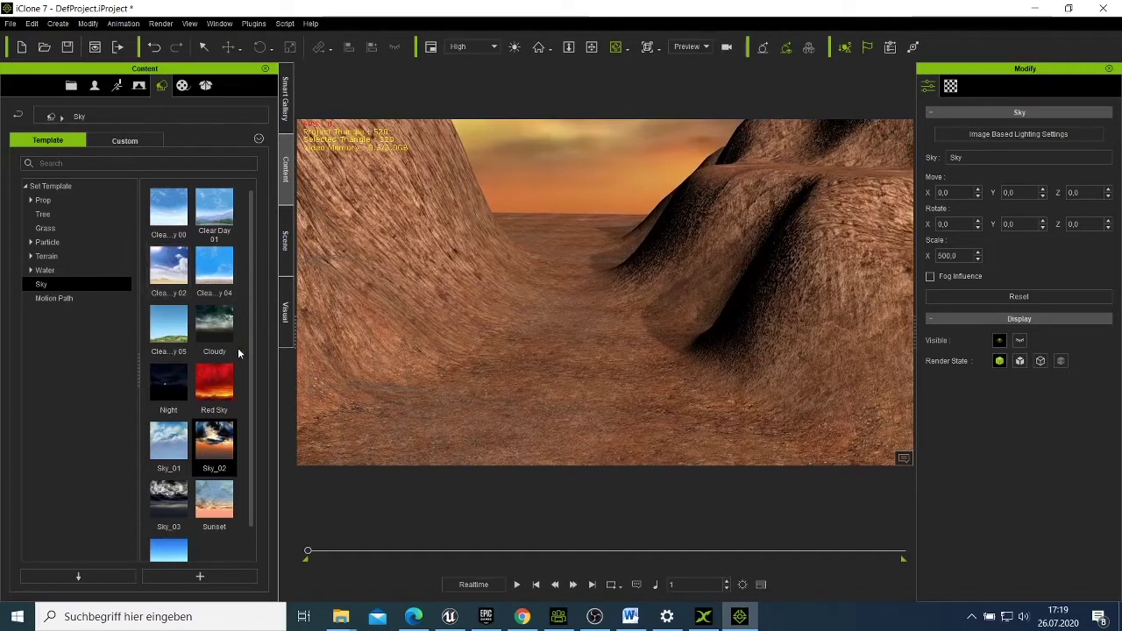
Step: Try the Sky_03, Sky_01 and Universal skies on the canyon scene and return to Sky_02
double_click(178, 485)
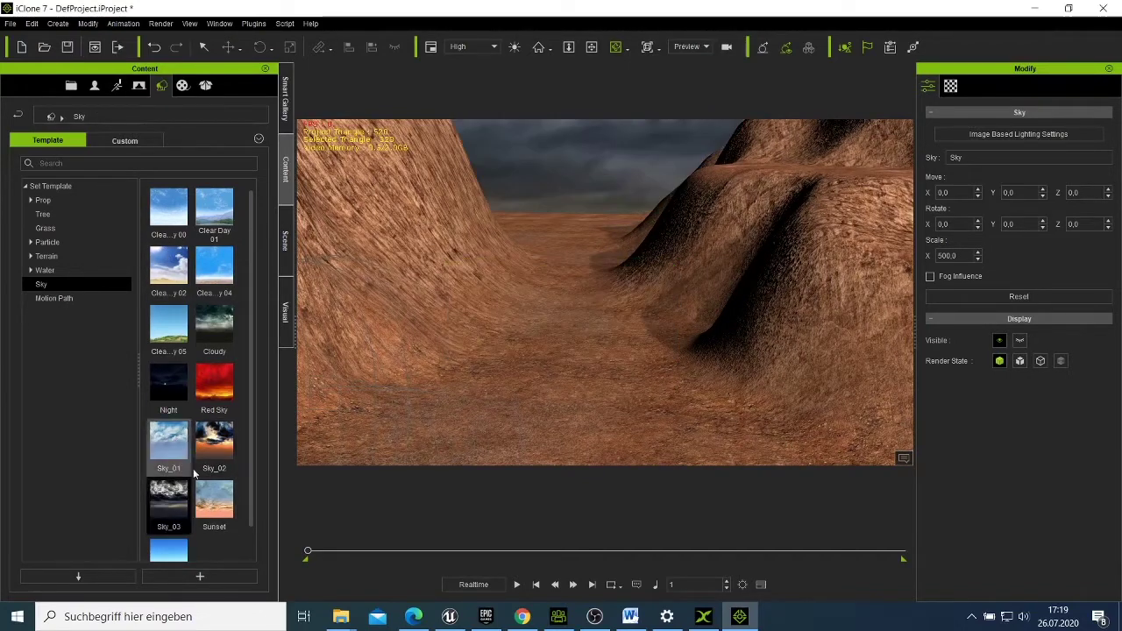
double_click(174, 469)
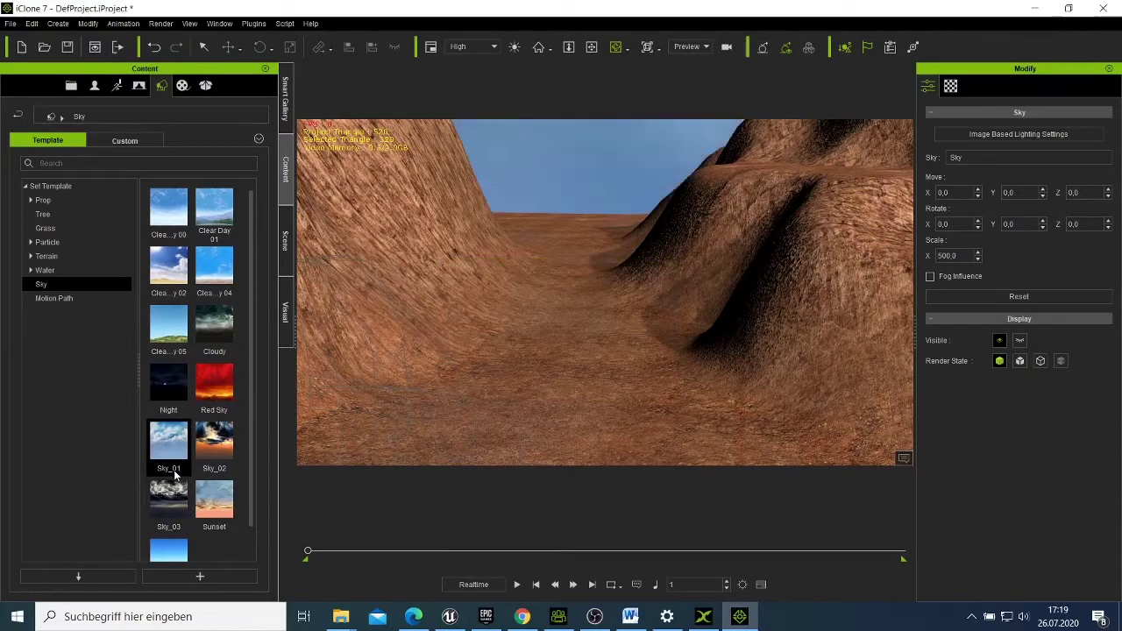
scroll(180, 517, "down", 1)
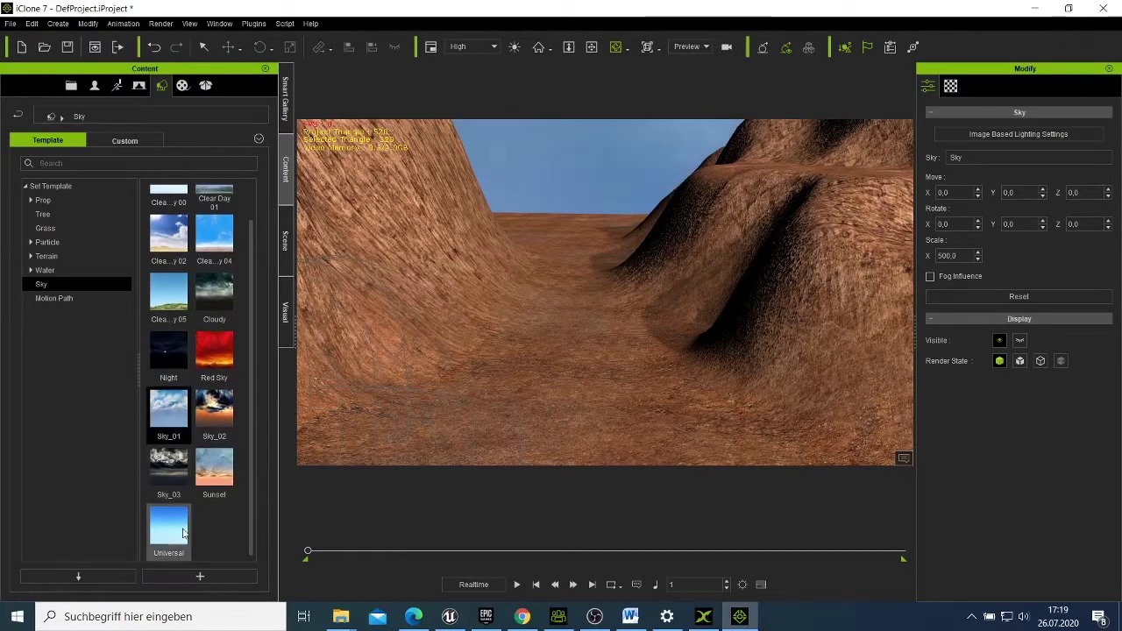
double_click(180, 530)
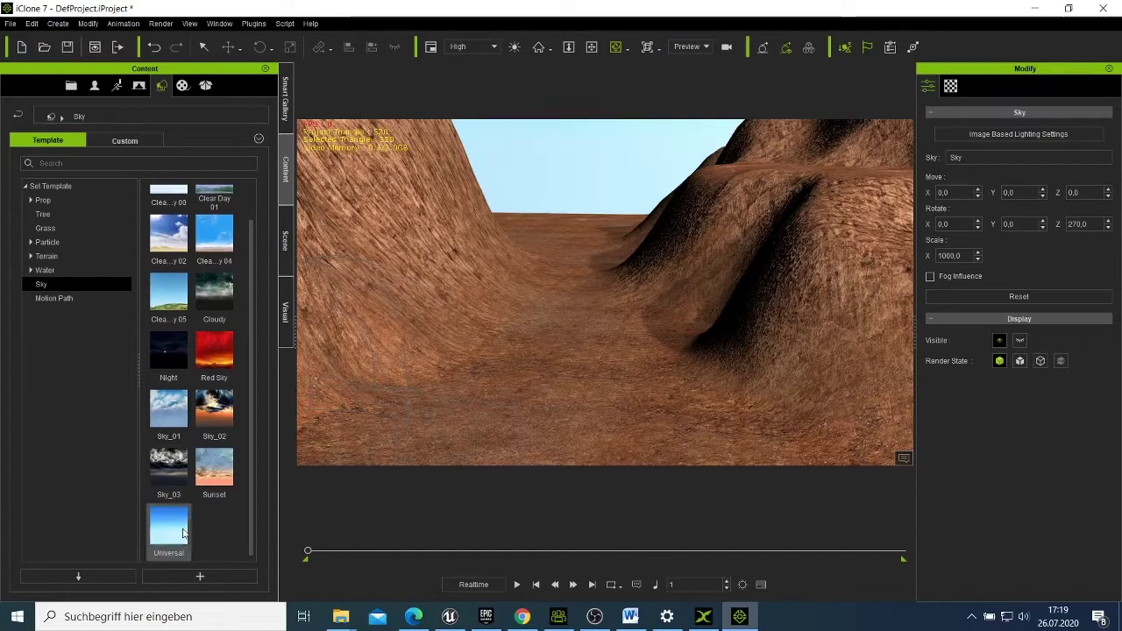
double_click(227, 420)
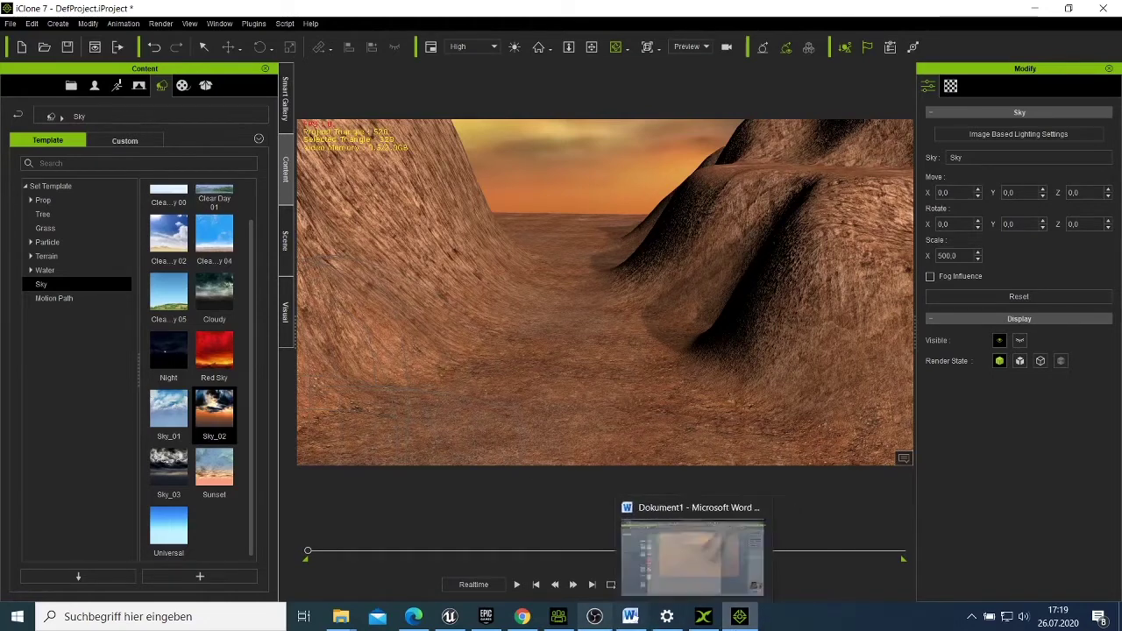
left_click(522, 617)
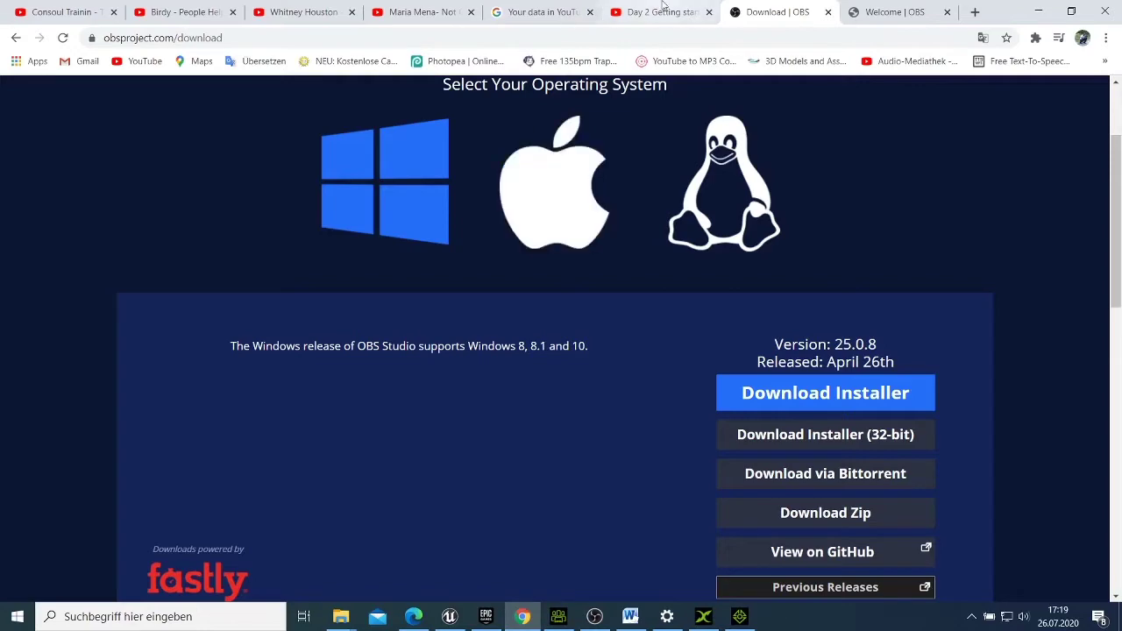
left_click(1036, 9)
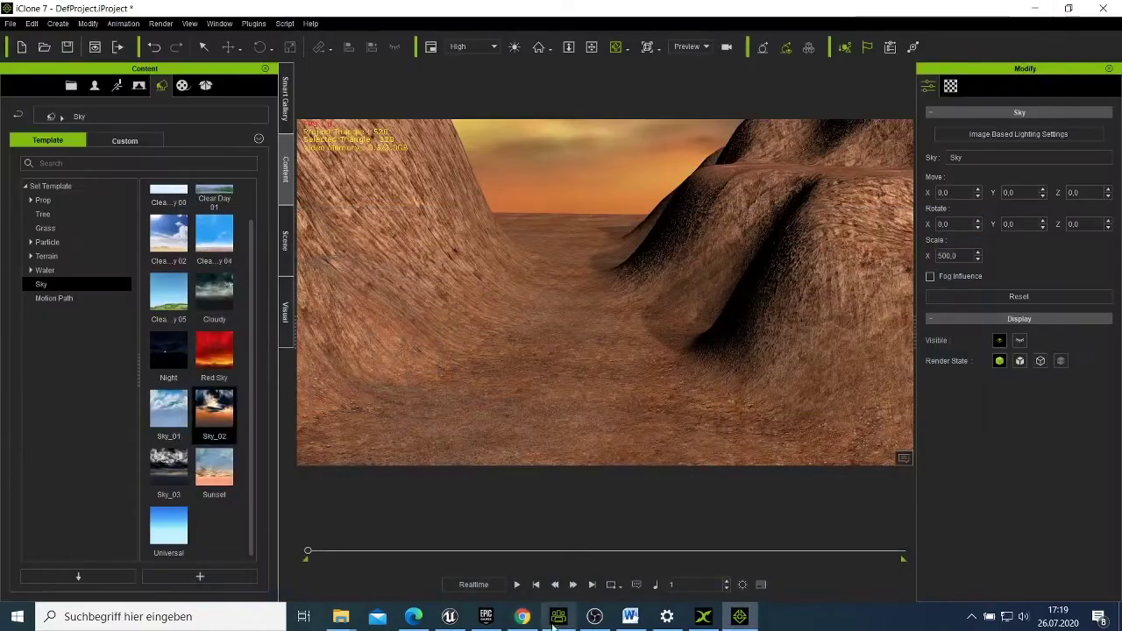
Step: Switch to the web browser and look over the Italian Villa and Santa's Workshop pages, ending on the Reallusion Marketplace inventory list
left_click(412, 616)
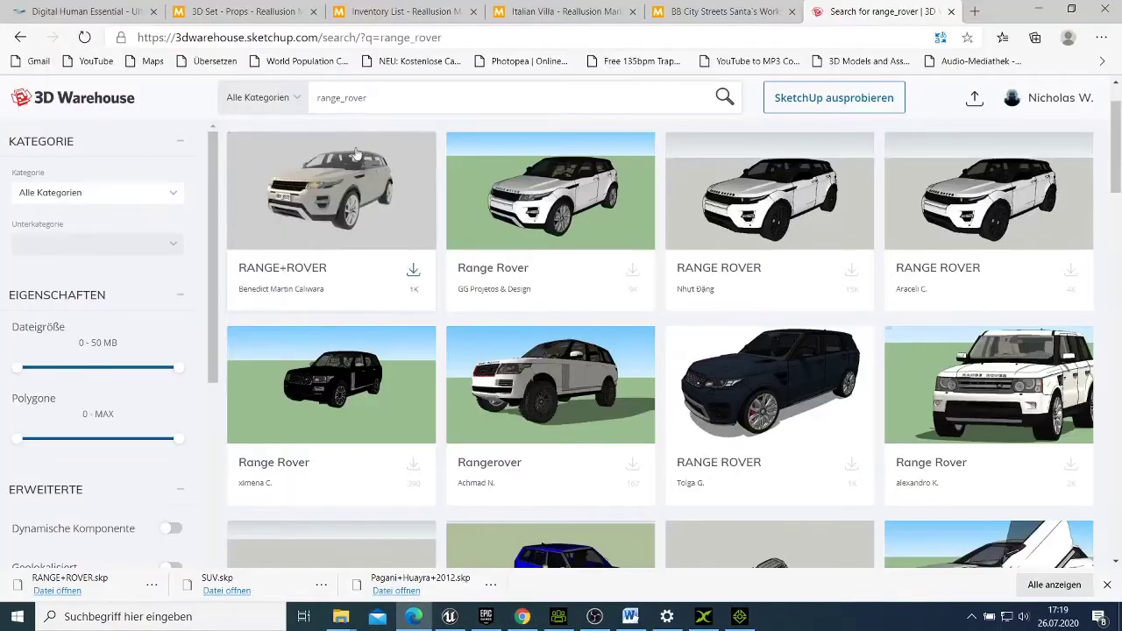
left_click(561, 11)
mouse_move(517, 134)
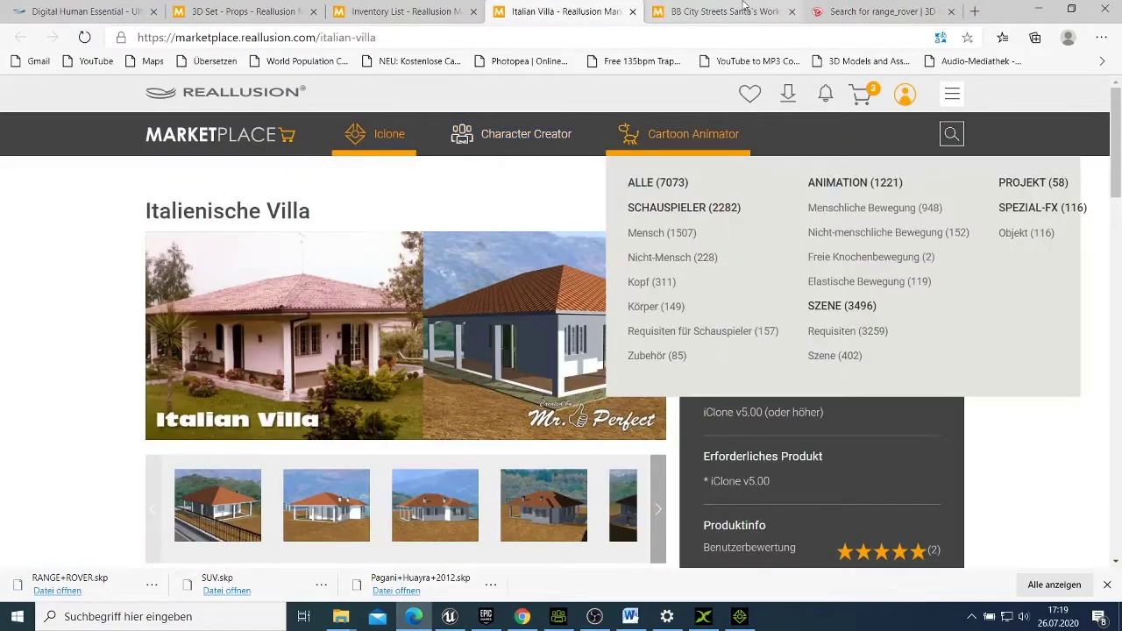
left_click(726, 12)
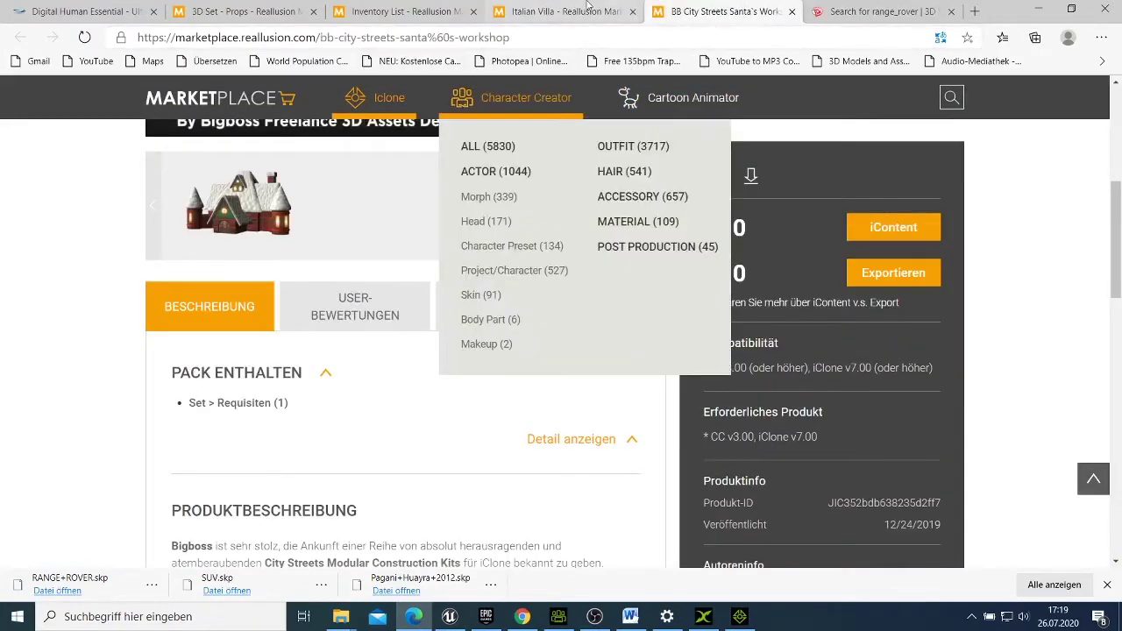
left_click(548, 11)
left_click(420, 12)
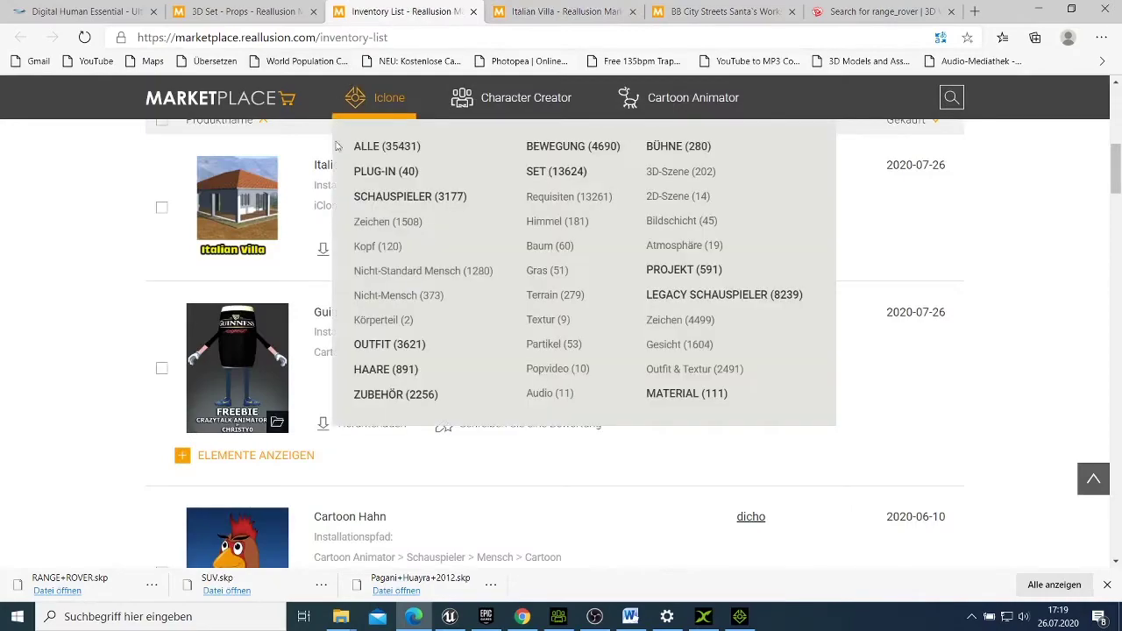
Step: Look through the purchased content in the inventory list to find the basic hut
scroll(325, 231, "down", 7)
scroll(323, 241, "down", 7)
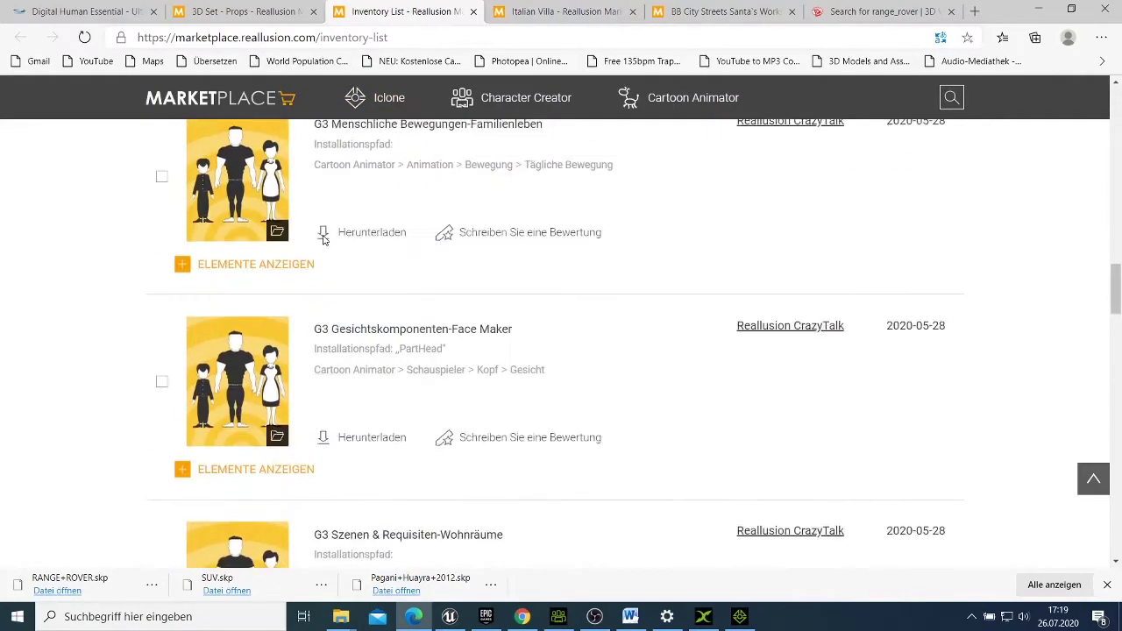
scroll(323, 240, "up", 15)
scroll(322, 240, "up", 3)
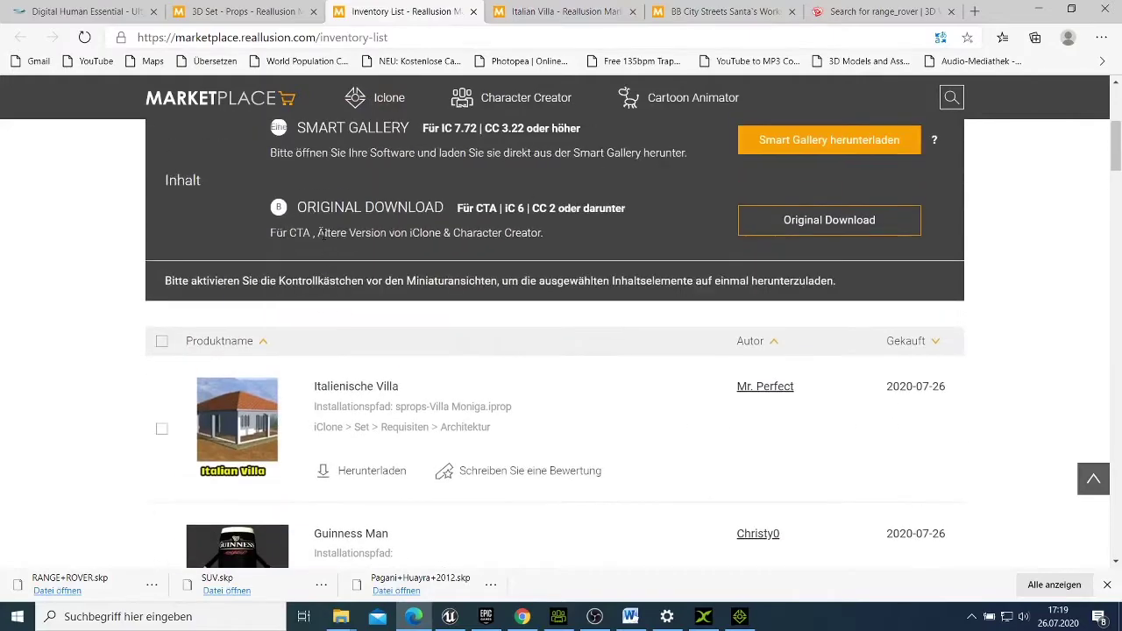
scroll(323, 237, "down", 9)
scroll(324, 238, "down", 20)
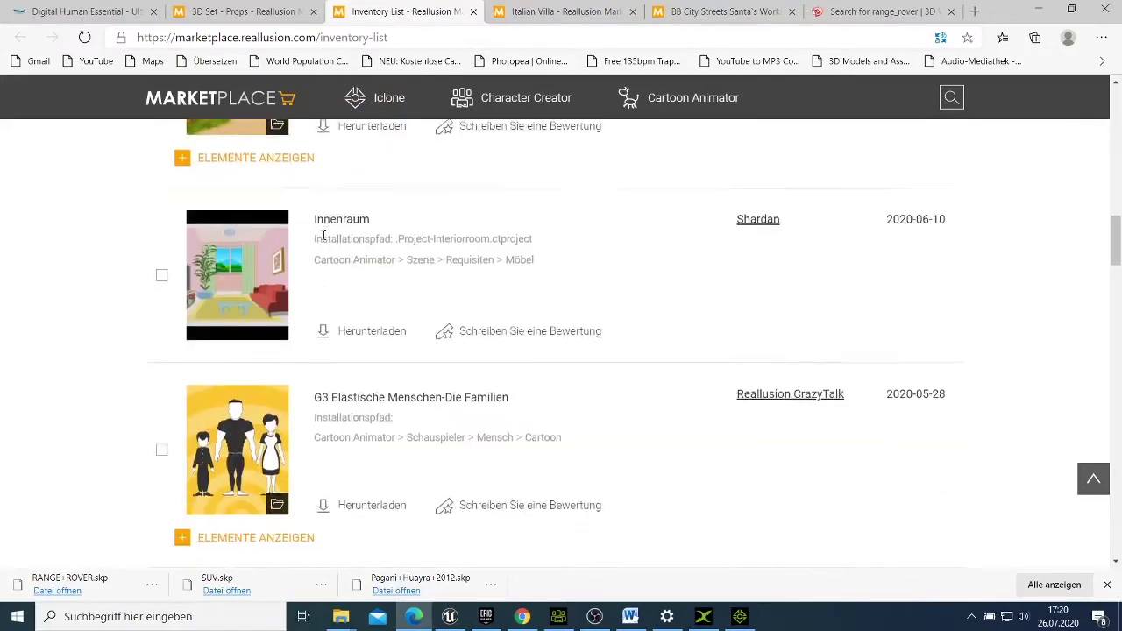
scroll(324, 240, "down", 20)
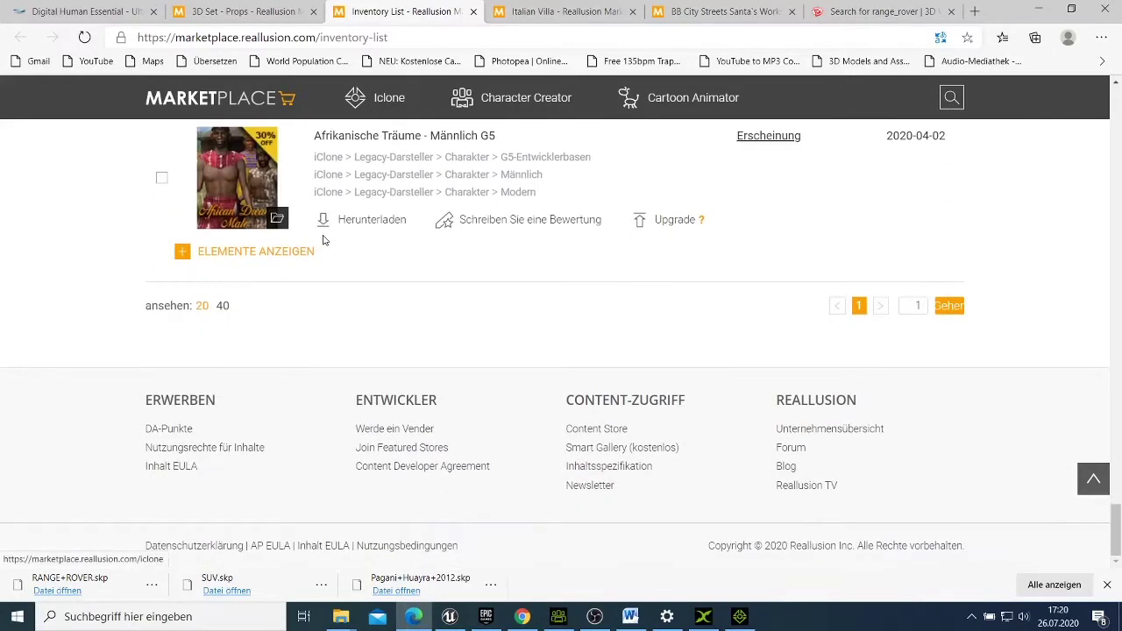
scroll(322, 240, "up", 5)
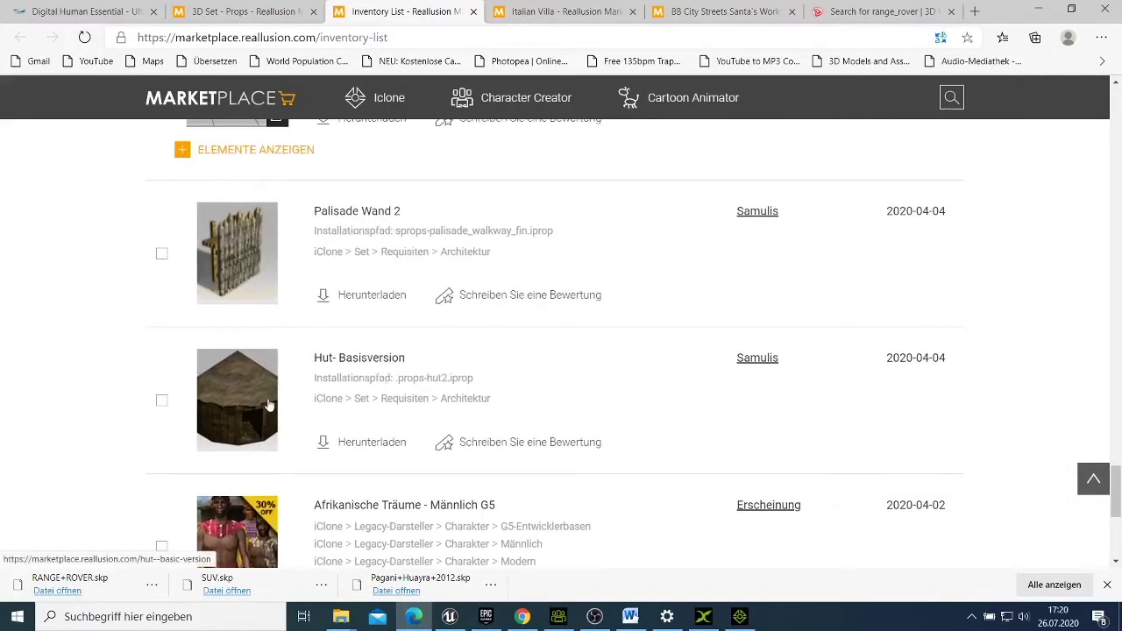
Step: Download Hut- Basisversion from the inventory and install it with the Reallusion Content Downloader
left_click(322, 442)
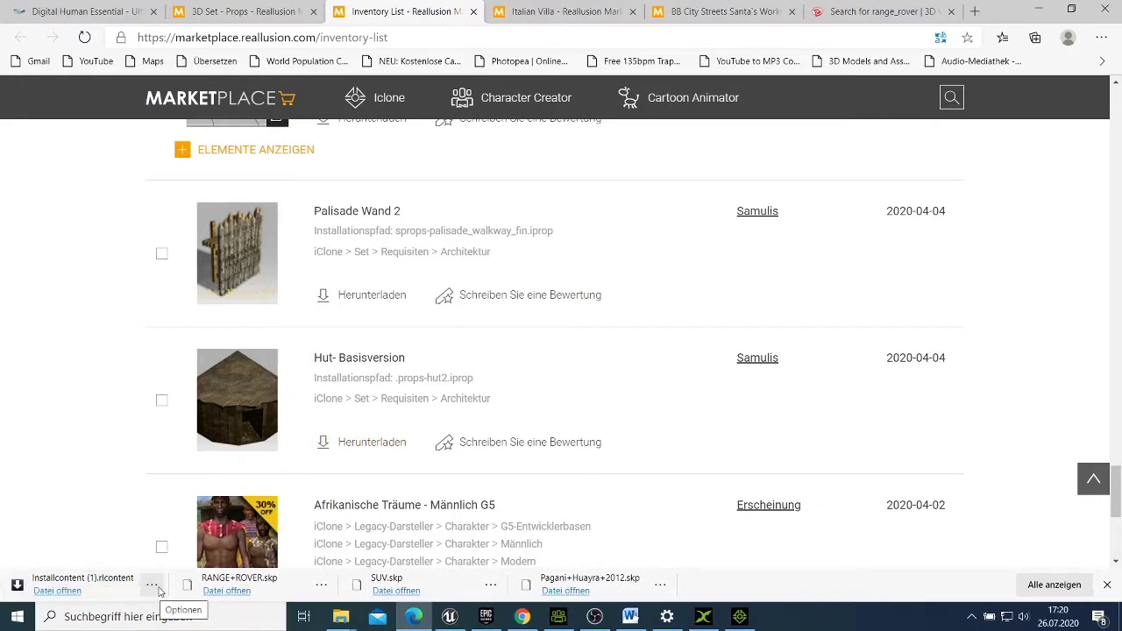
left_click(159, 592)
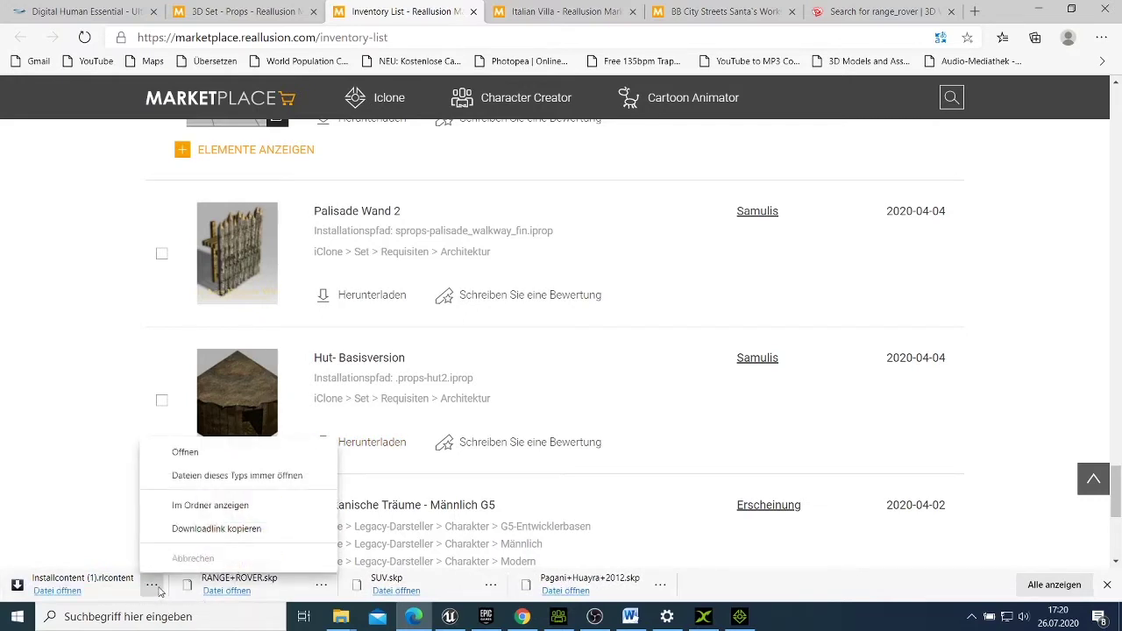
left_click(214, 454)
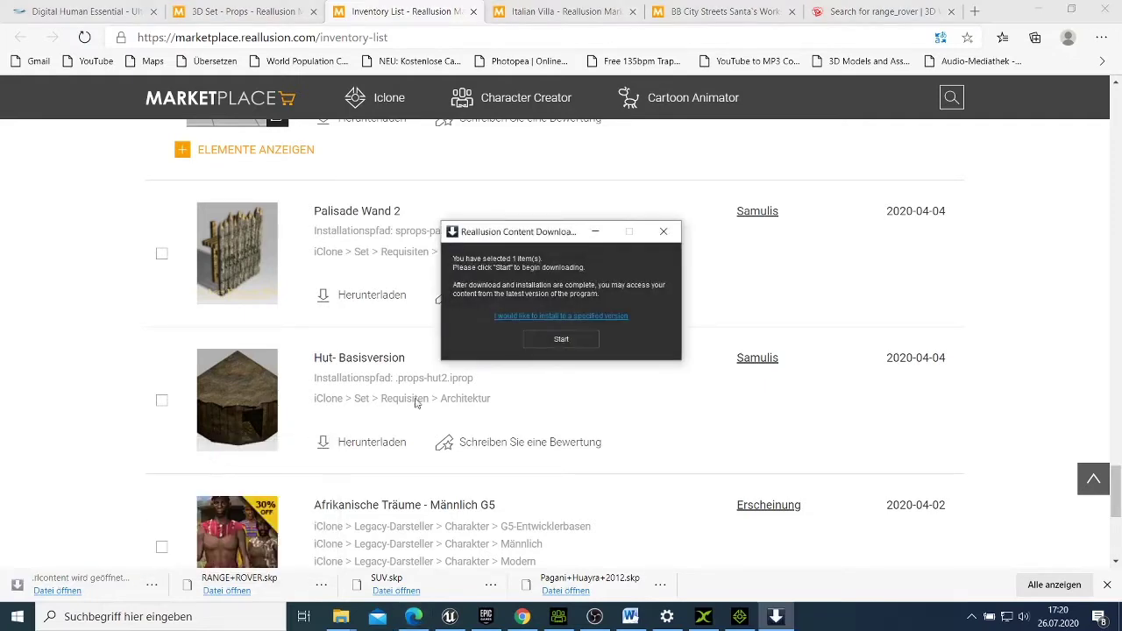
left_click(543, 340)
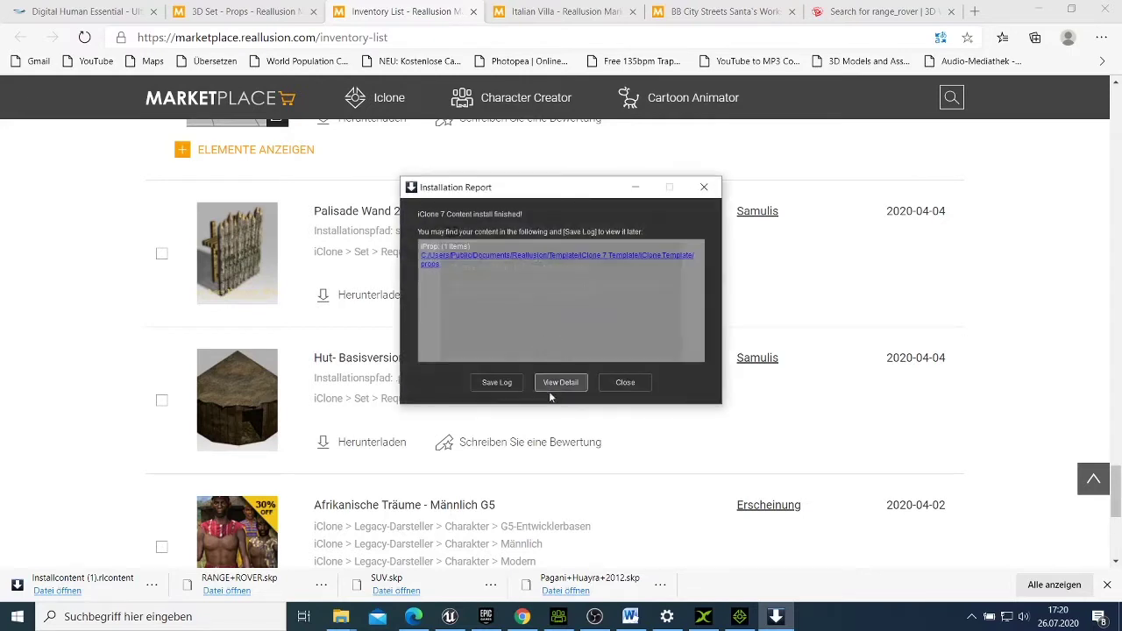
left_click(623, 383)
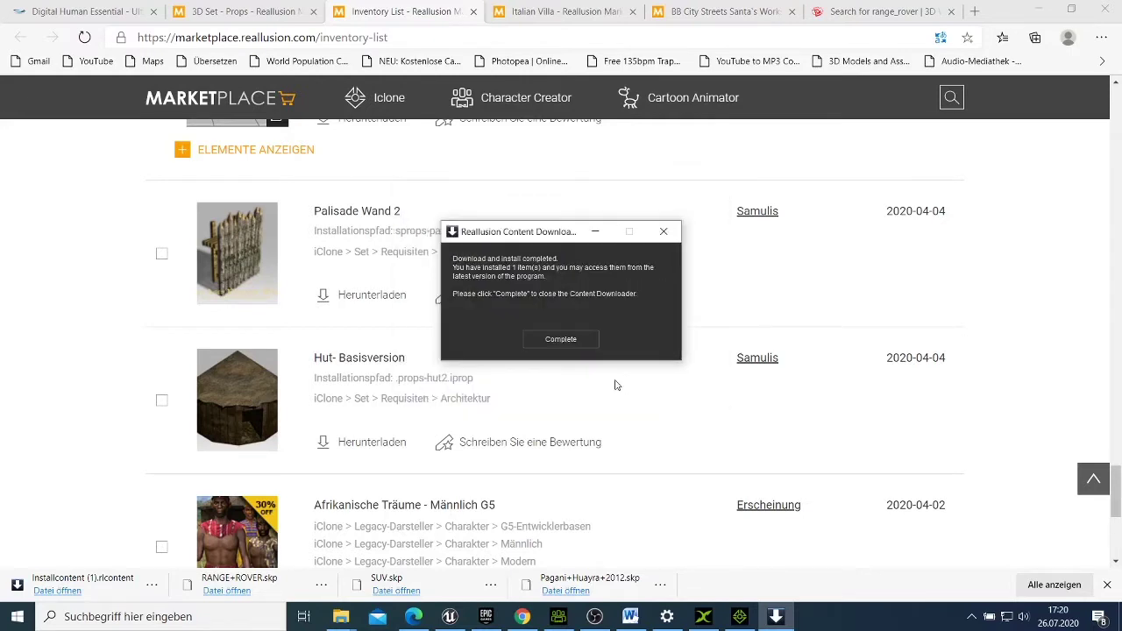
left_click(566, 339)
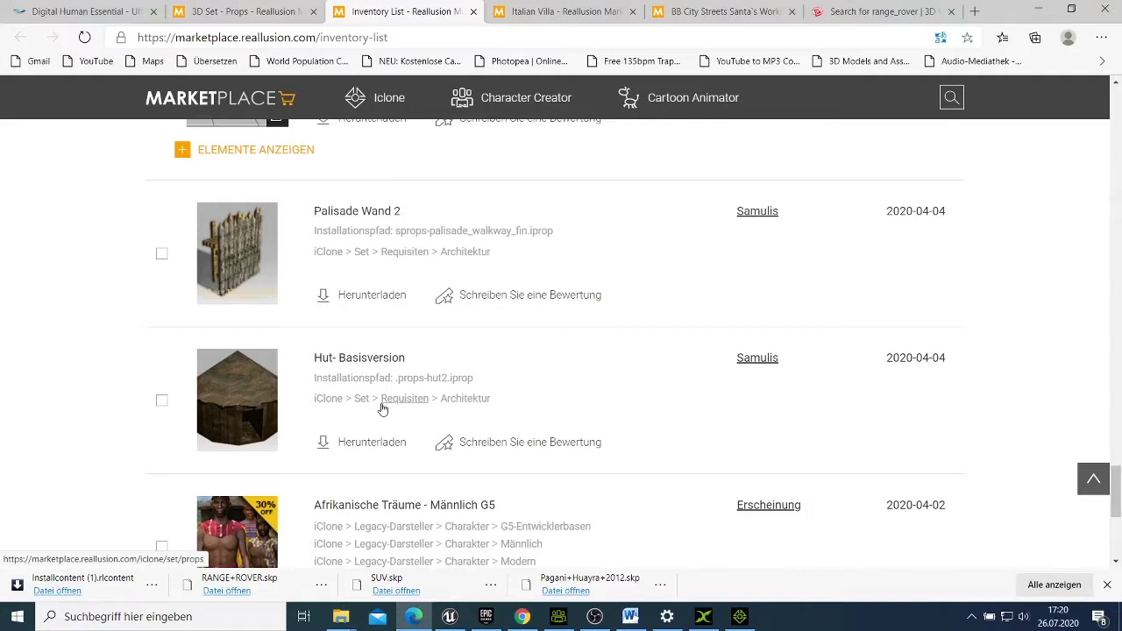
left_click(368, 442)
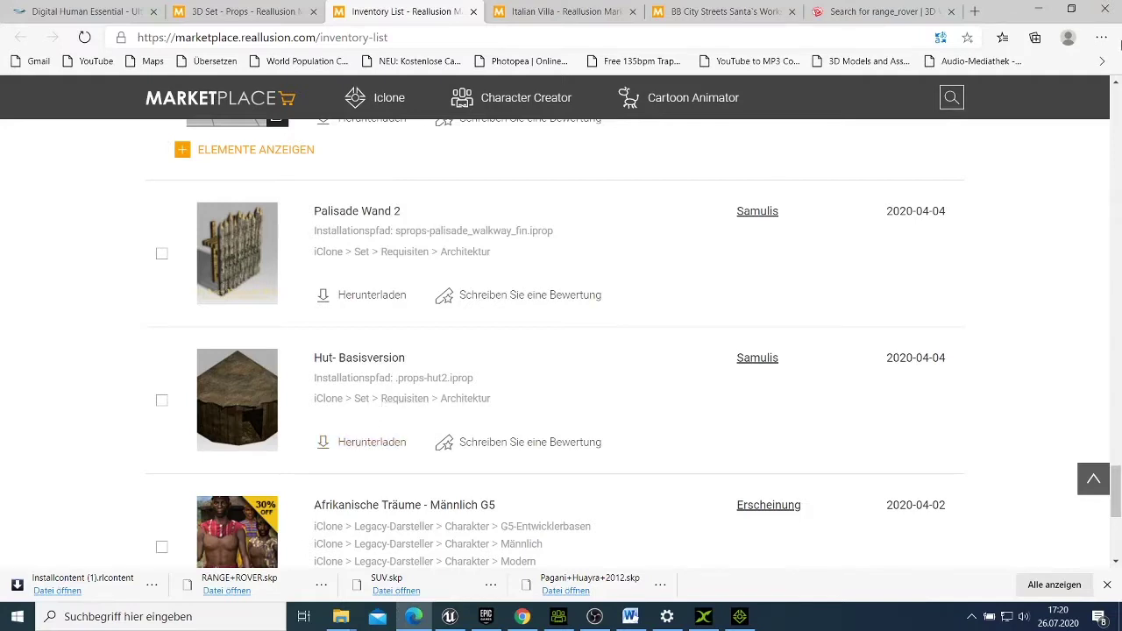
Step: Switch back to iClone 7 and browse the Smart Gallery's free resources and new purchases, ending on the single items
left_click(1038, 10)
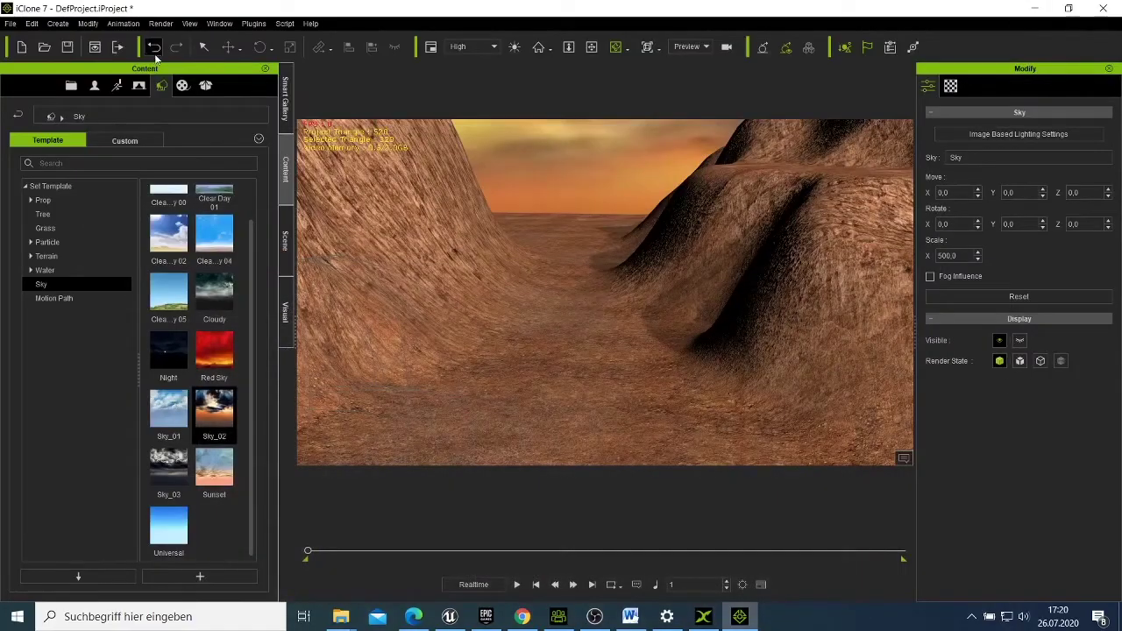
left_click(286, 100)
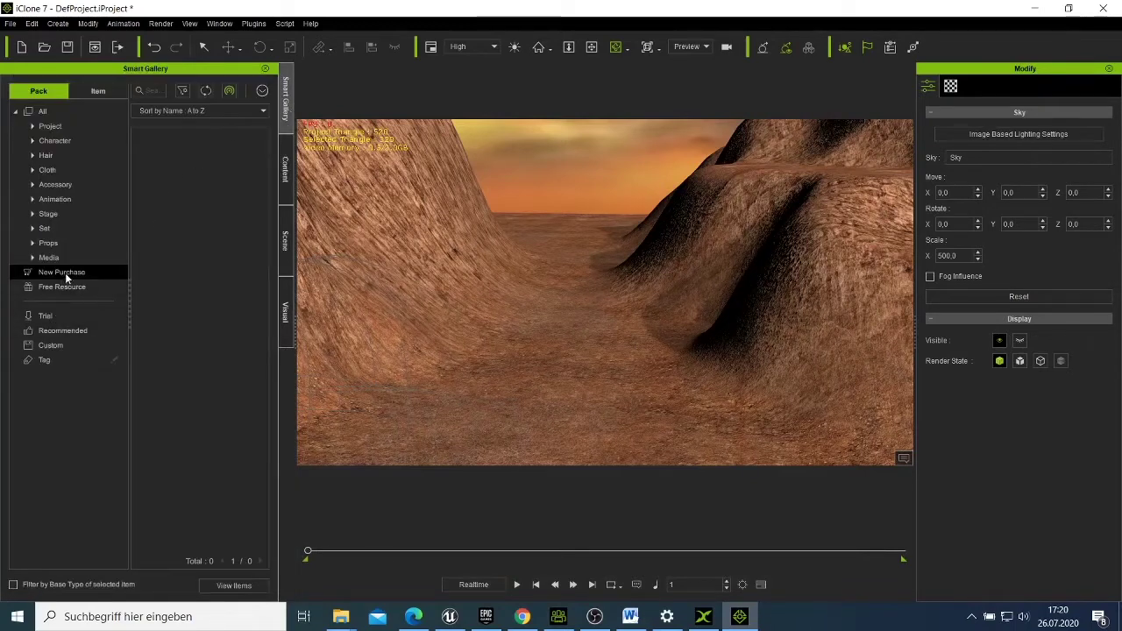
left_click(75, 287)
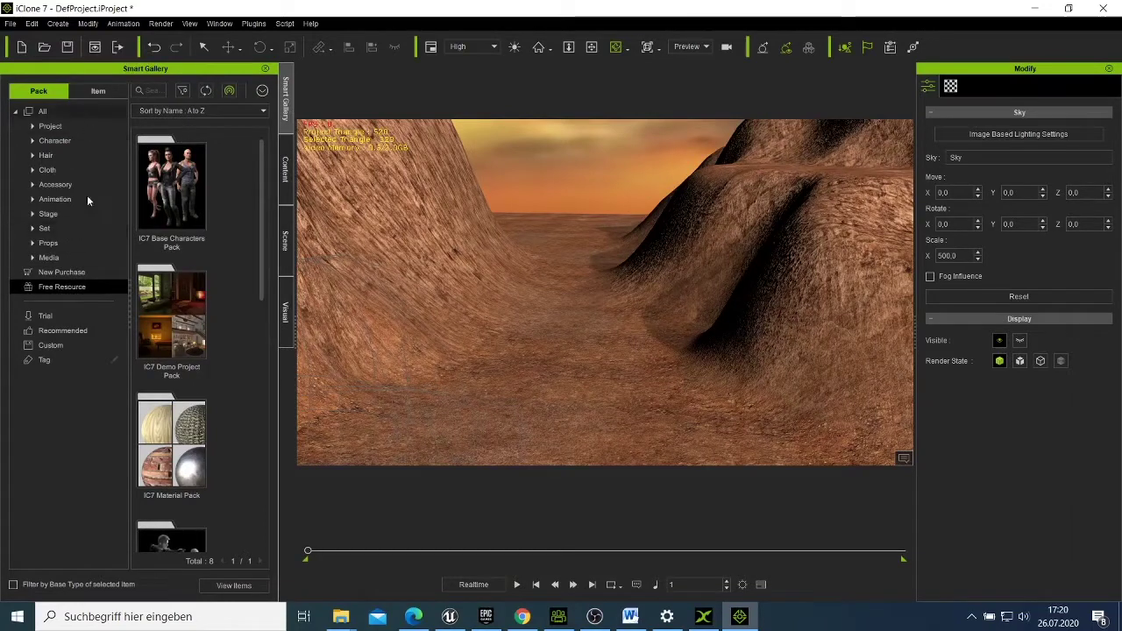
left_click(98, 92)
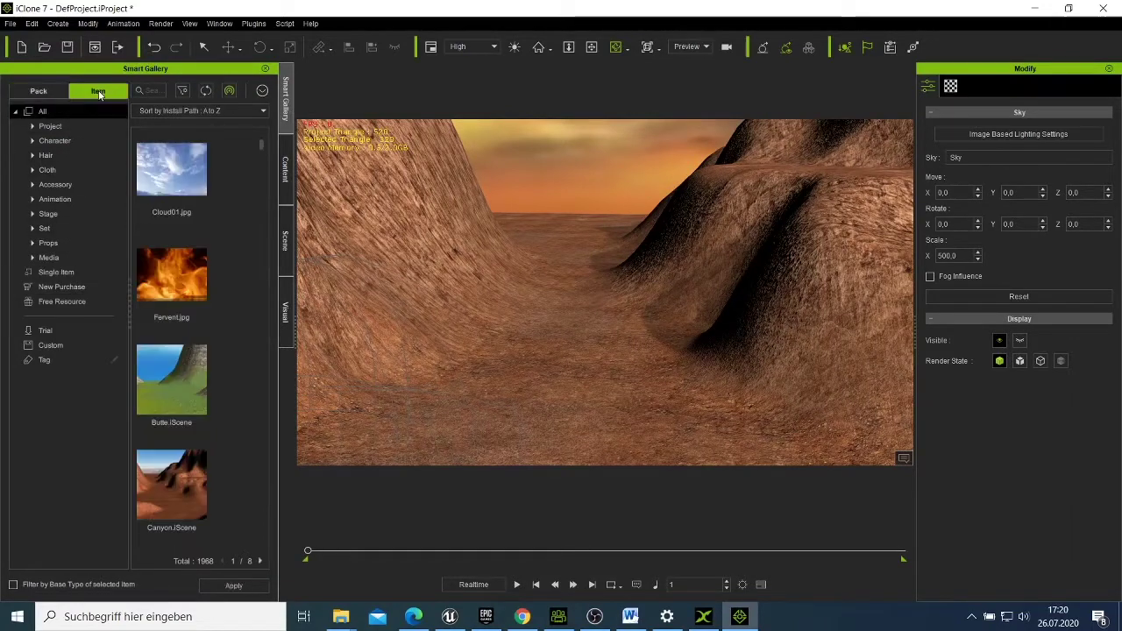
scroll(146, 337, "down", 1)
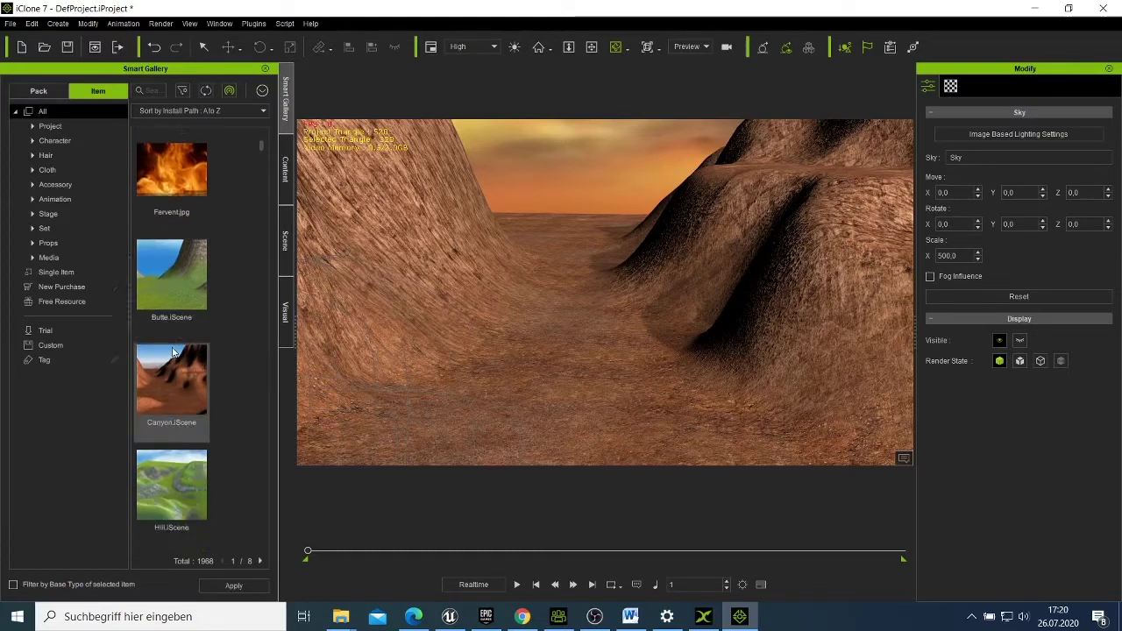
left_click(53, 287)
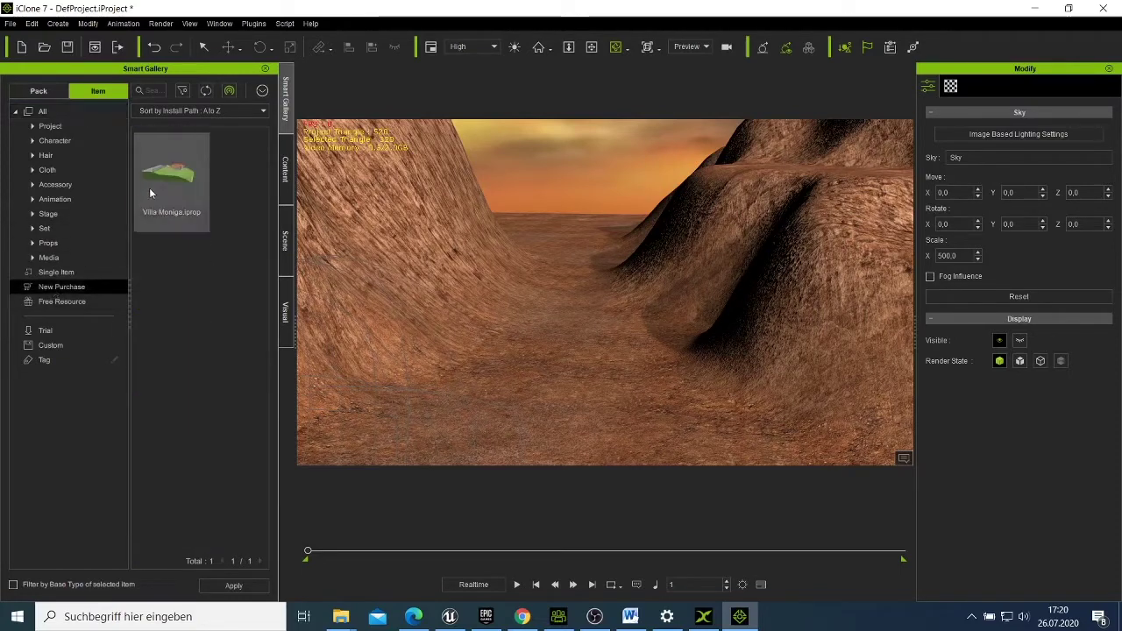
left_click(69, 303)
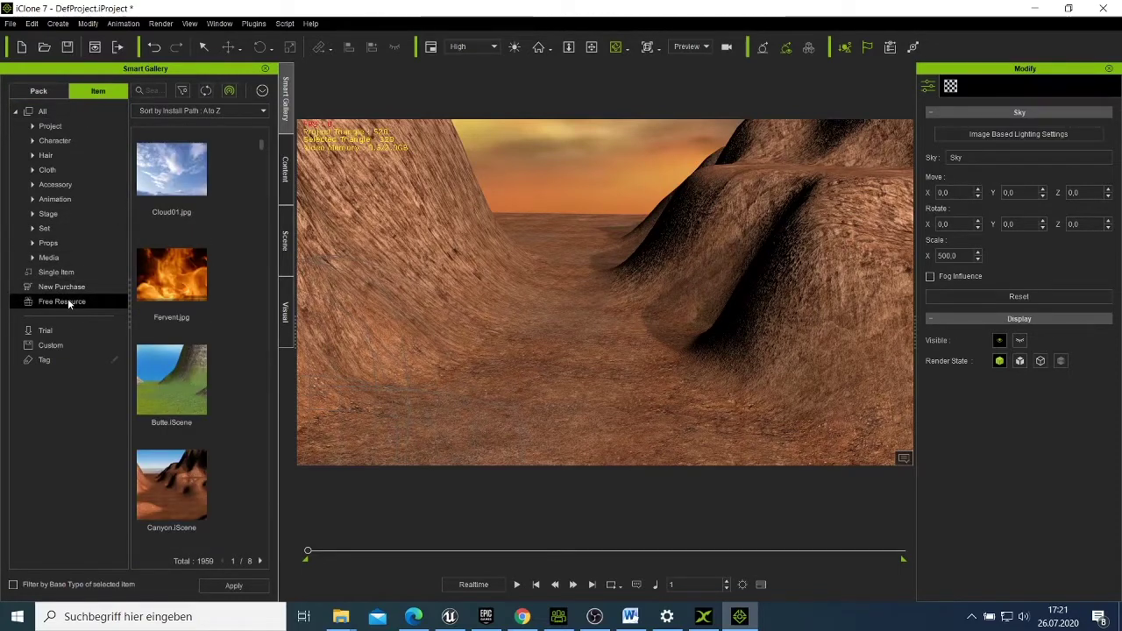
left_click(67, 287)
left_click(68, 274)
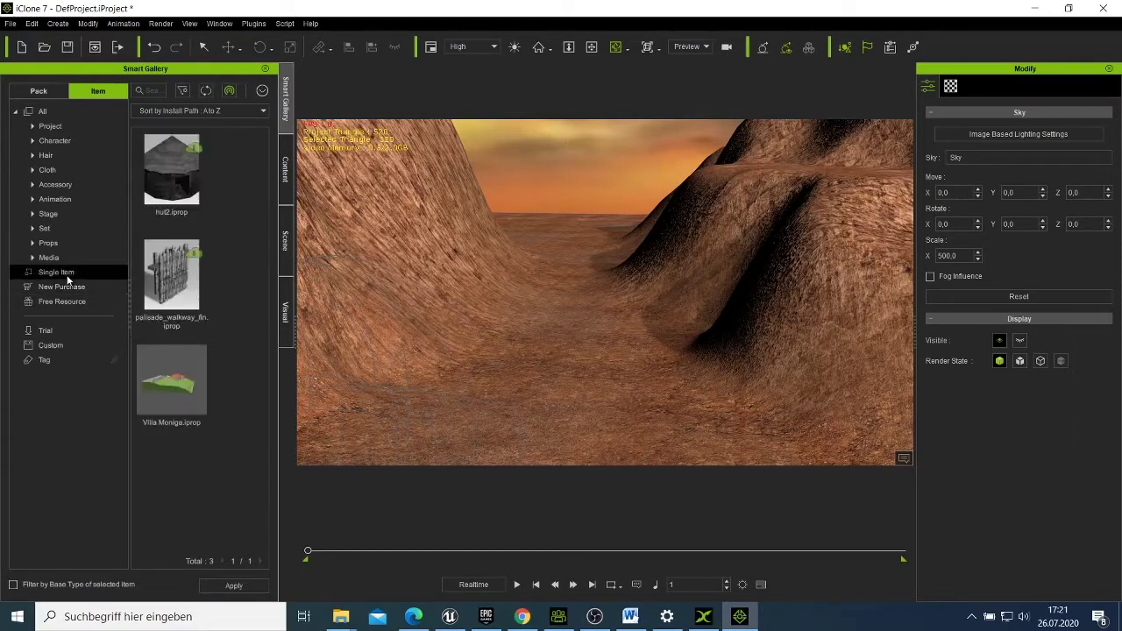
Step: Download hut2.iprop from the Smart Gallery, add it to the canyon scene and bring the hut into view
left_click(191, 156)
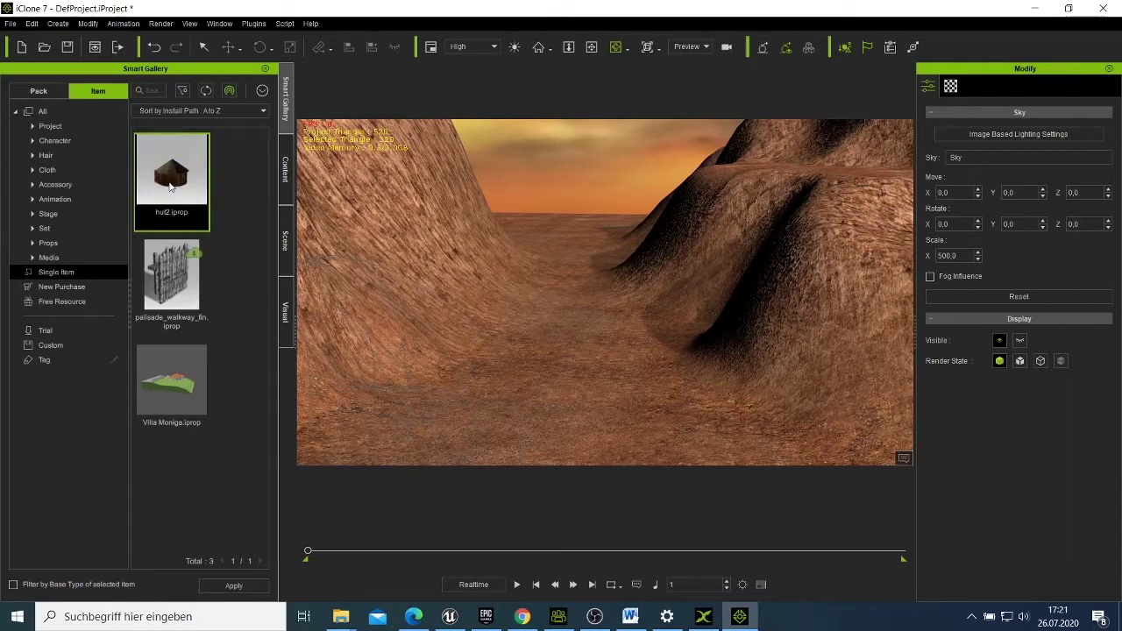
double_click(170, 186)
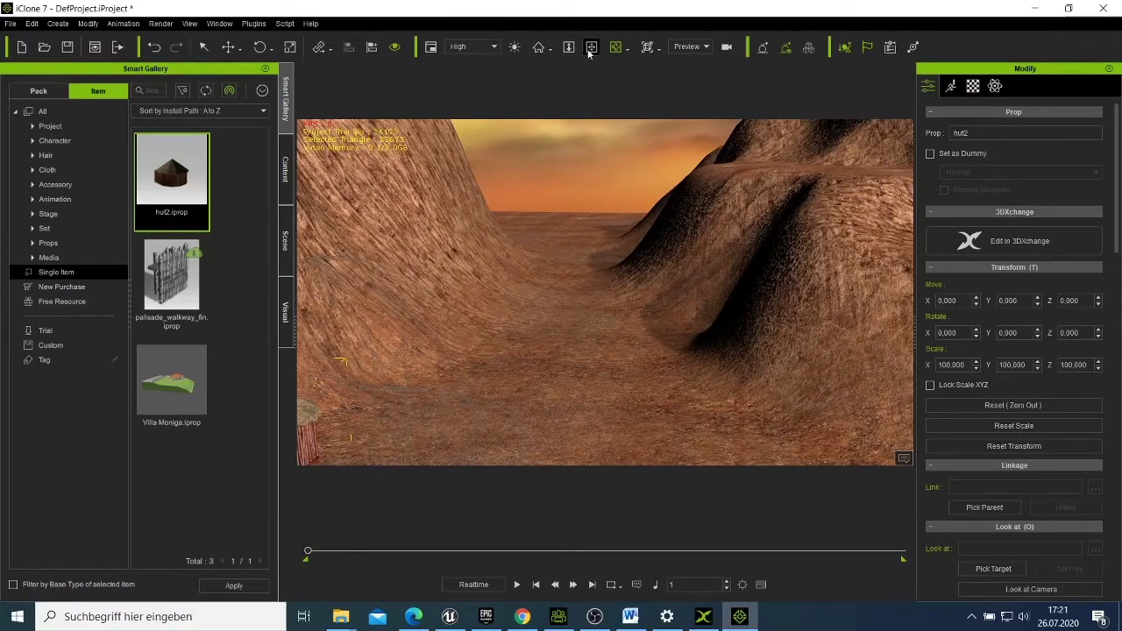
left_click_drag(480, 350, 637, 276)
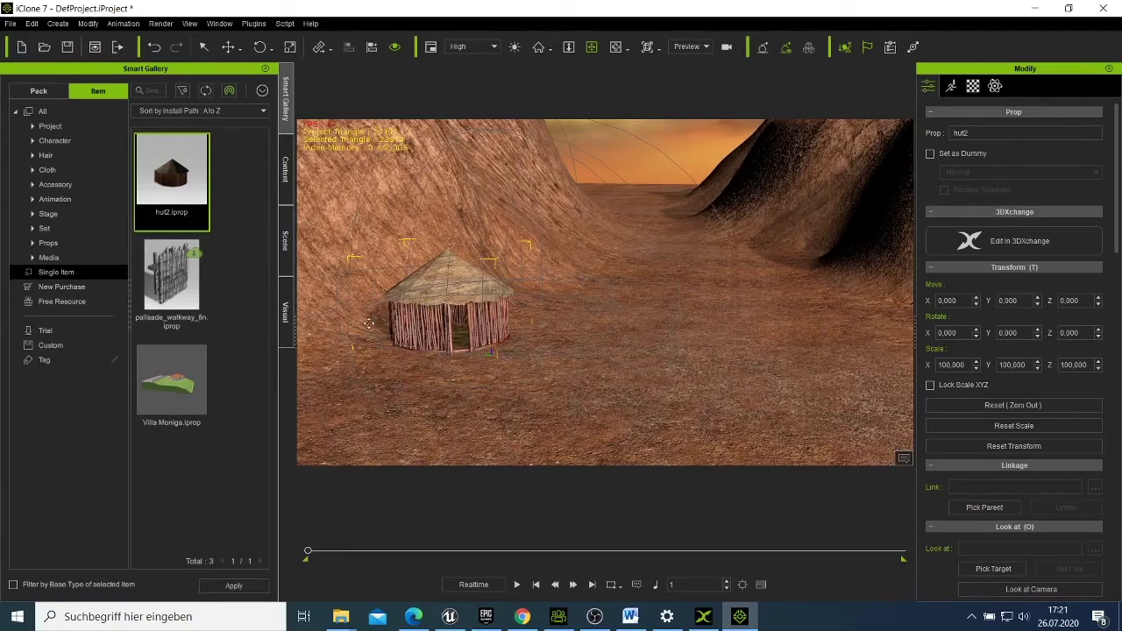
Step: Move the hut across the canyon floor to the dark cliff, at about Y -1588 and Z -5.8
right_click(432, 329)
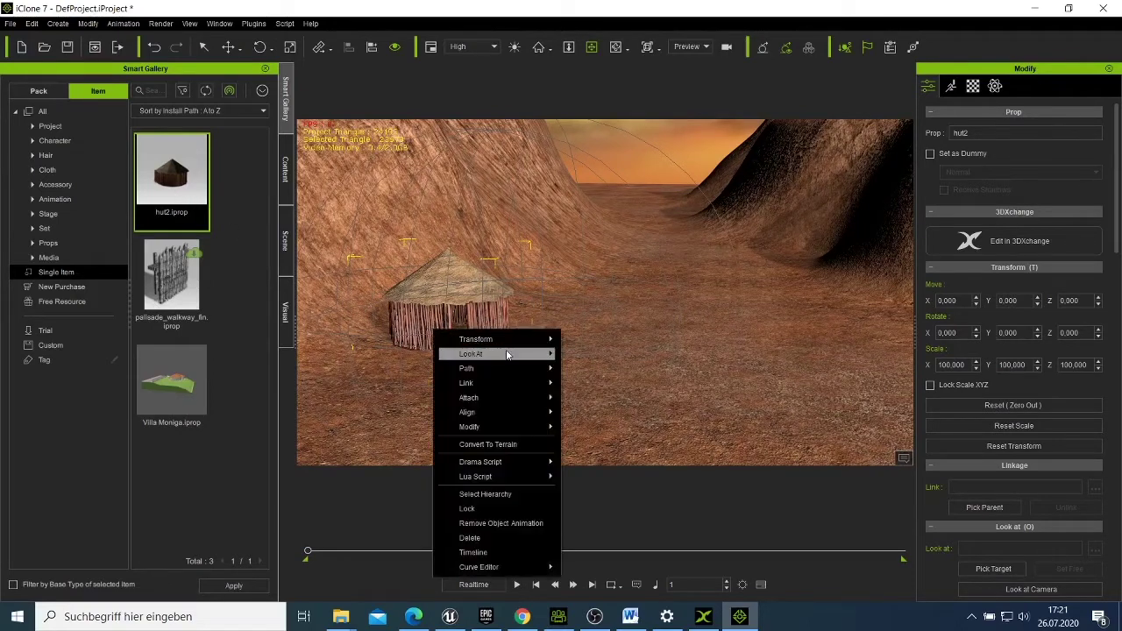
mouse_move(544, 340)
left_click(587, 344)
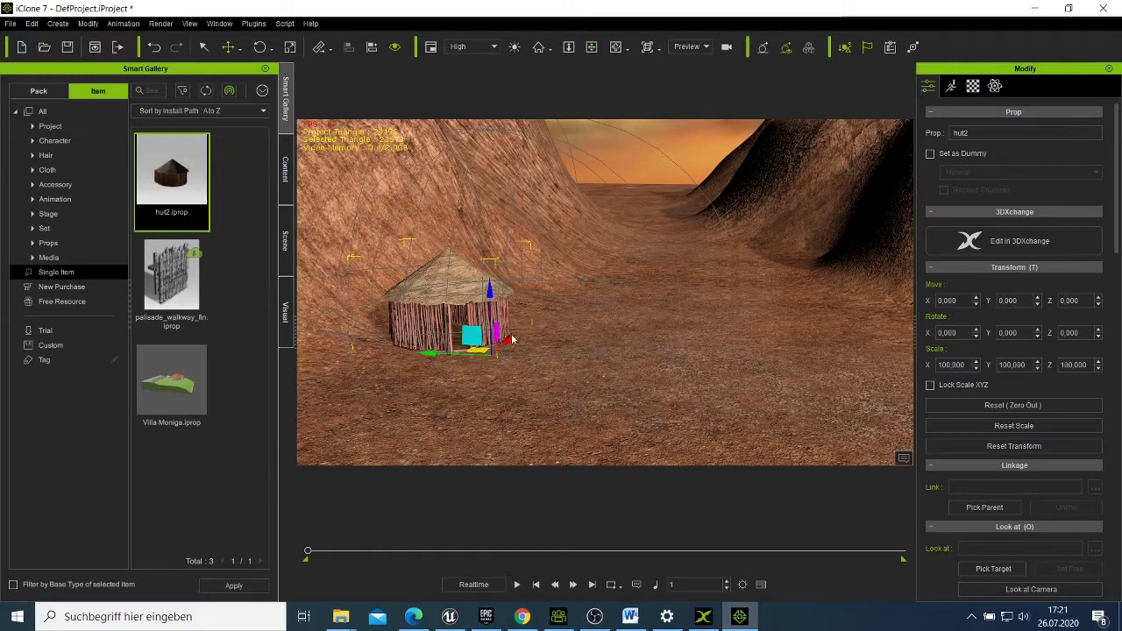
left_click_drag(515, 335, 886, 329)
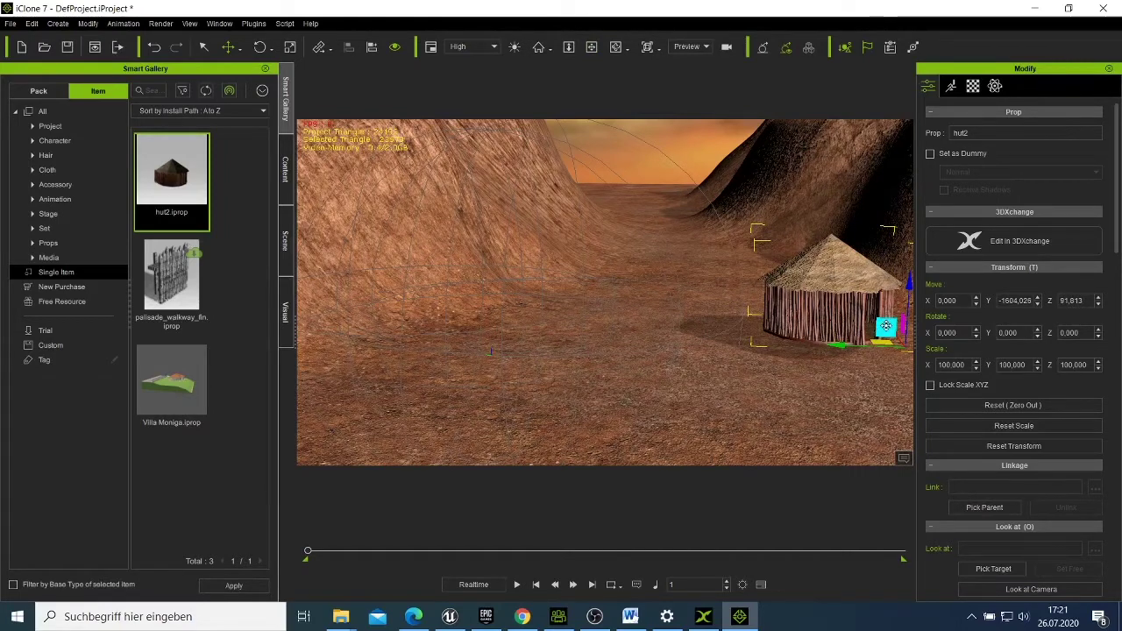
left_click_drag(878, 322, 880, 351)
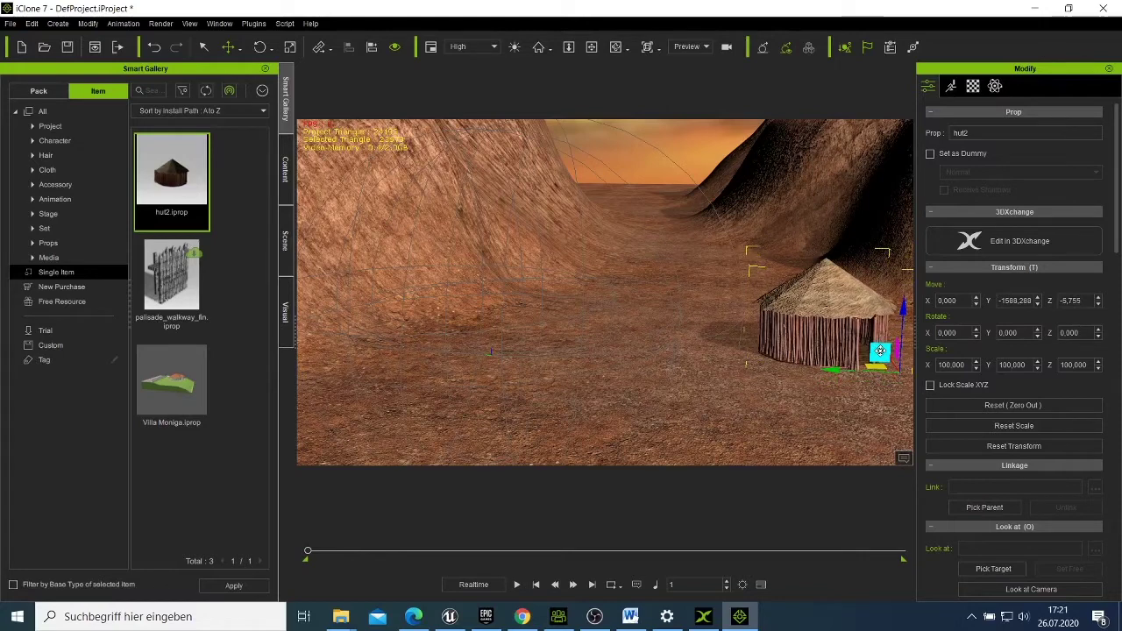
Step: Rotate the hut about -37.4 degrees around its Z axis and deselect it
right_click(797, 330)
mouse_move(883, 337)
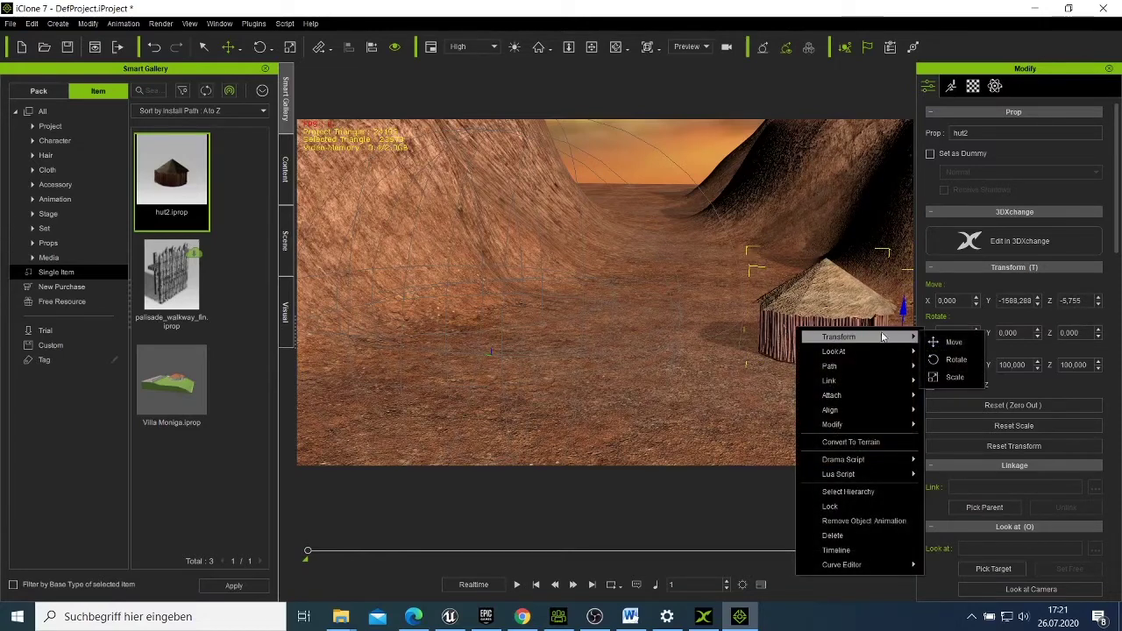
left_click(955, 360)
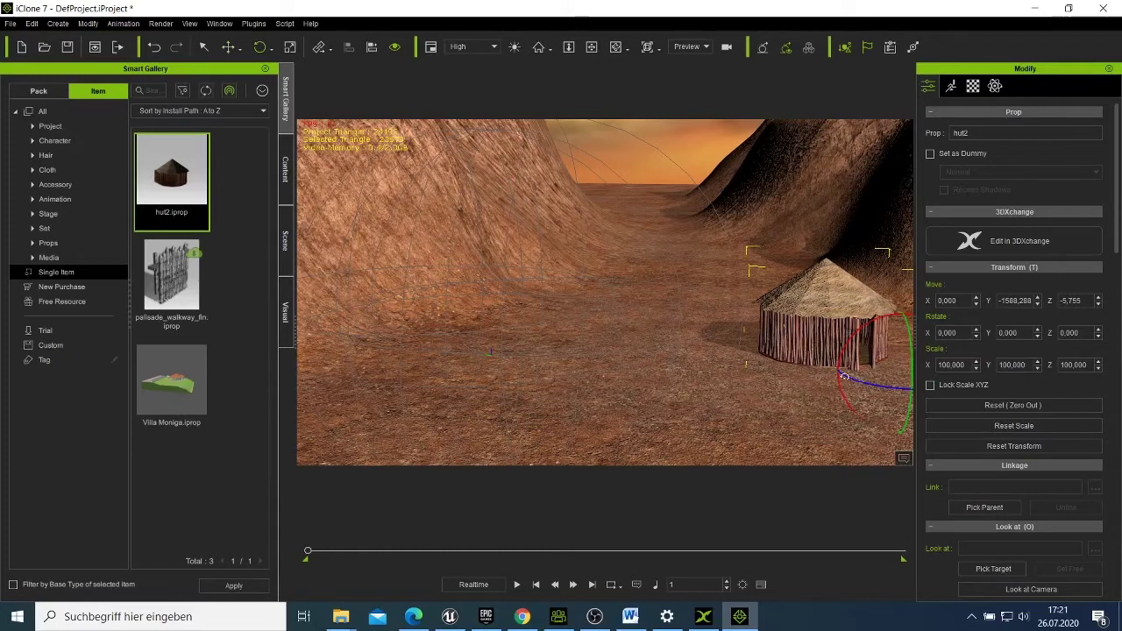
left_click_drag(842, 378, 838, 377)
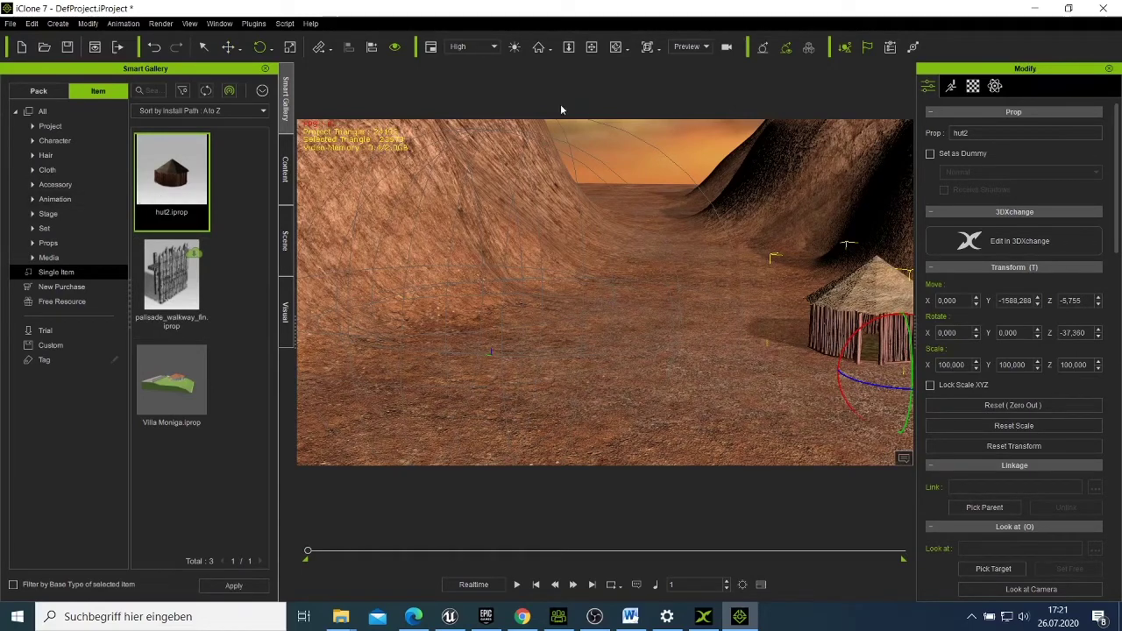
left_click(204, 49)
left_click(605, 283)
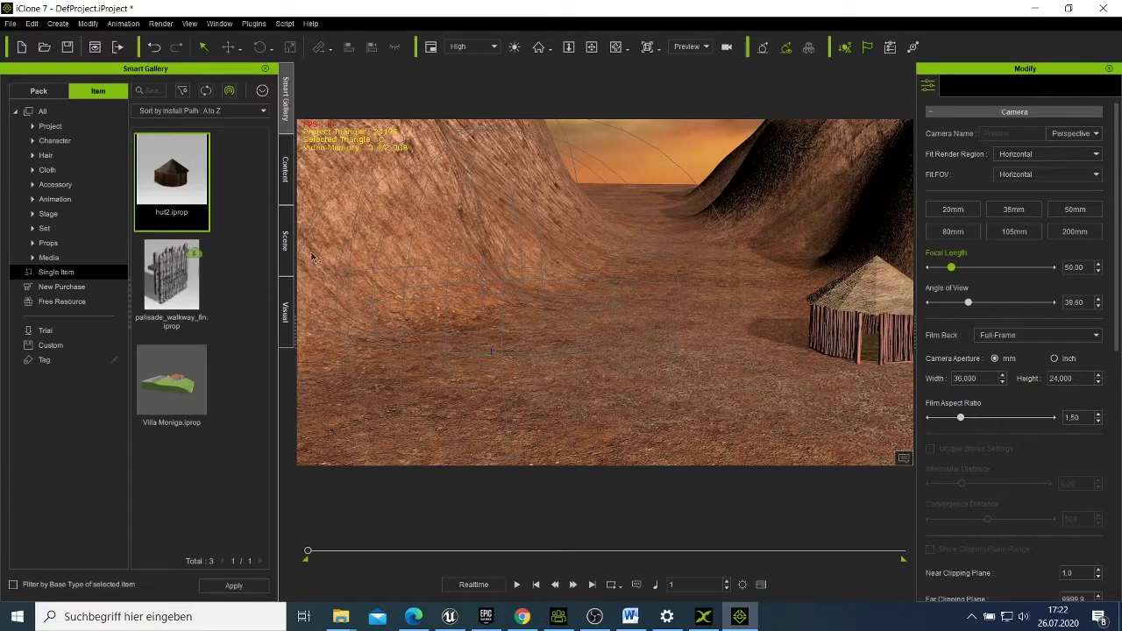
Step: Add a second hut2.iprop to the canyon scene and lower it slightly, to about Z -7.3
double_click(188, 192)
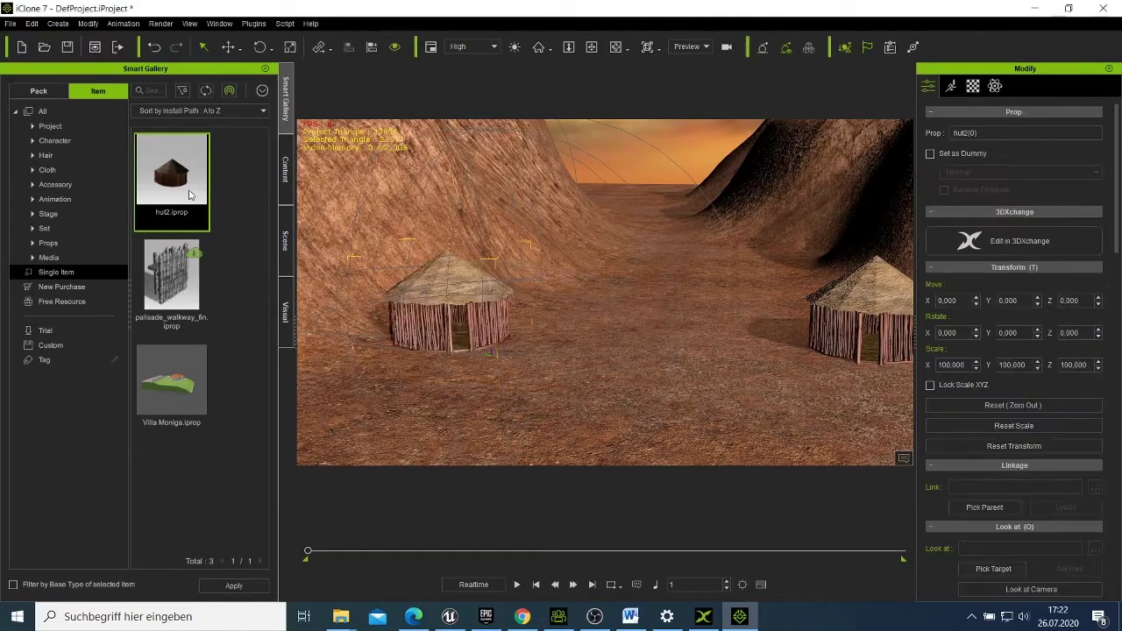
right_click(478, 330)
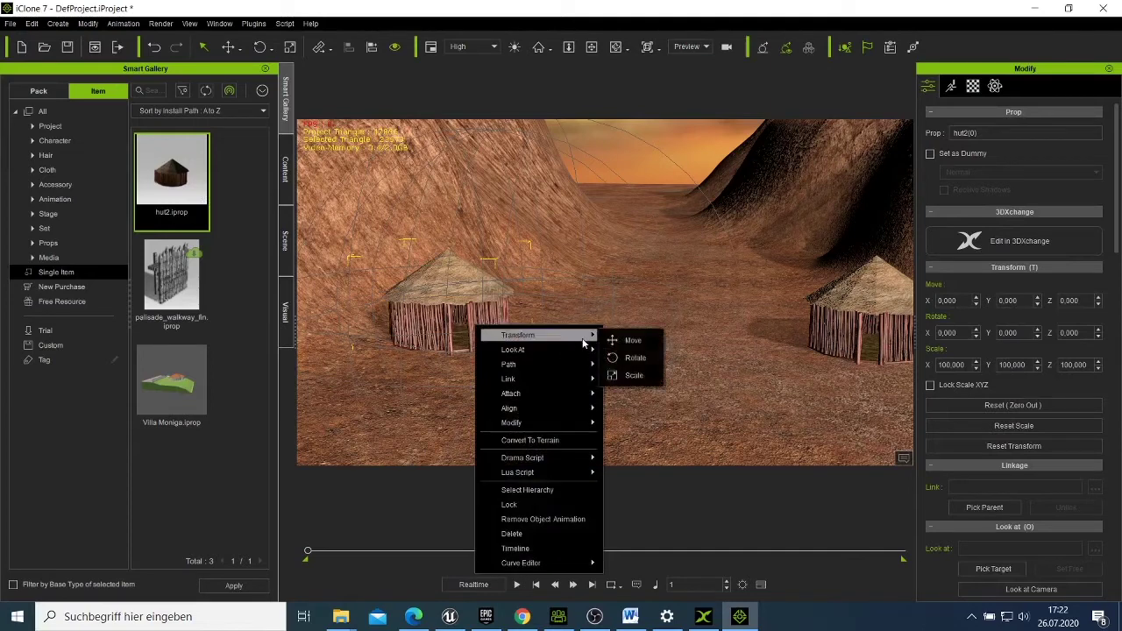
left_click(615, 339)
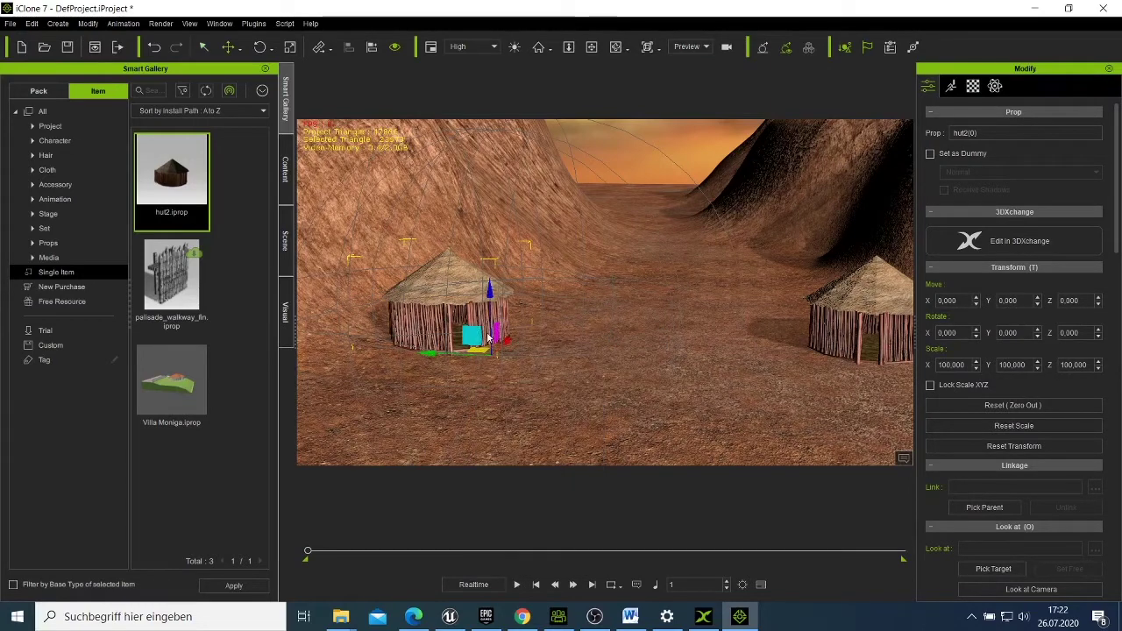
left_click_drag(474, 334, 475, 336)
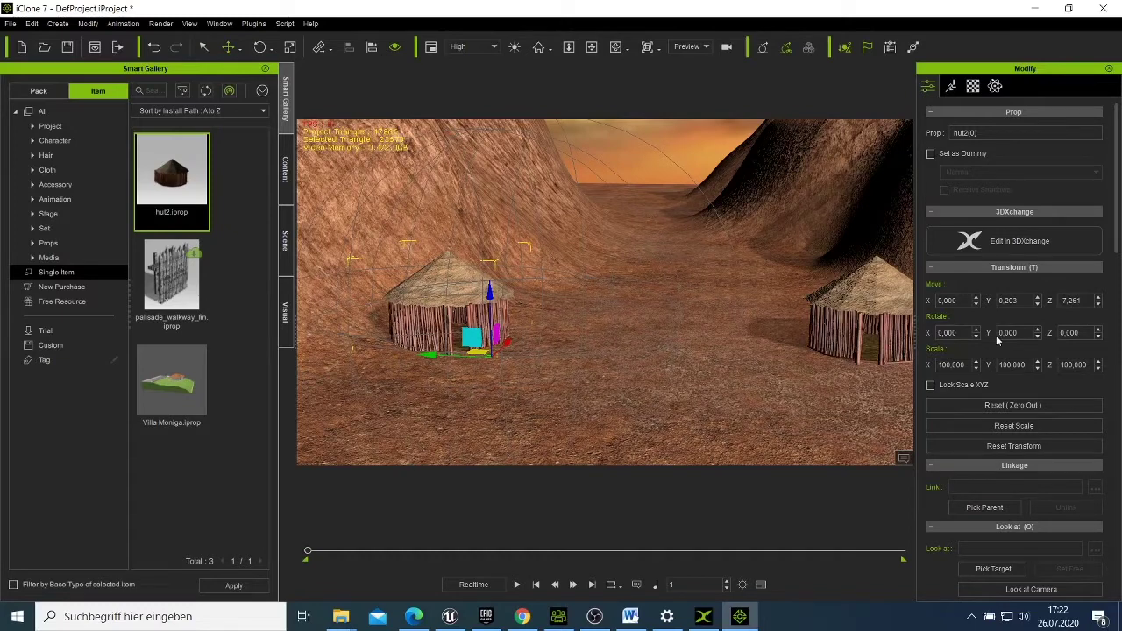
scroll(1008, 479, "down", 5)
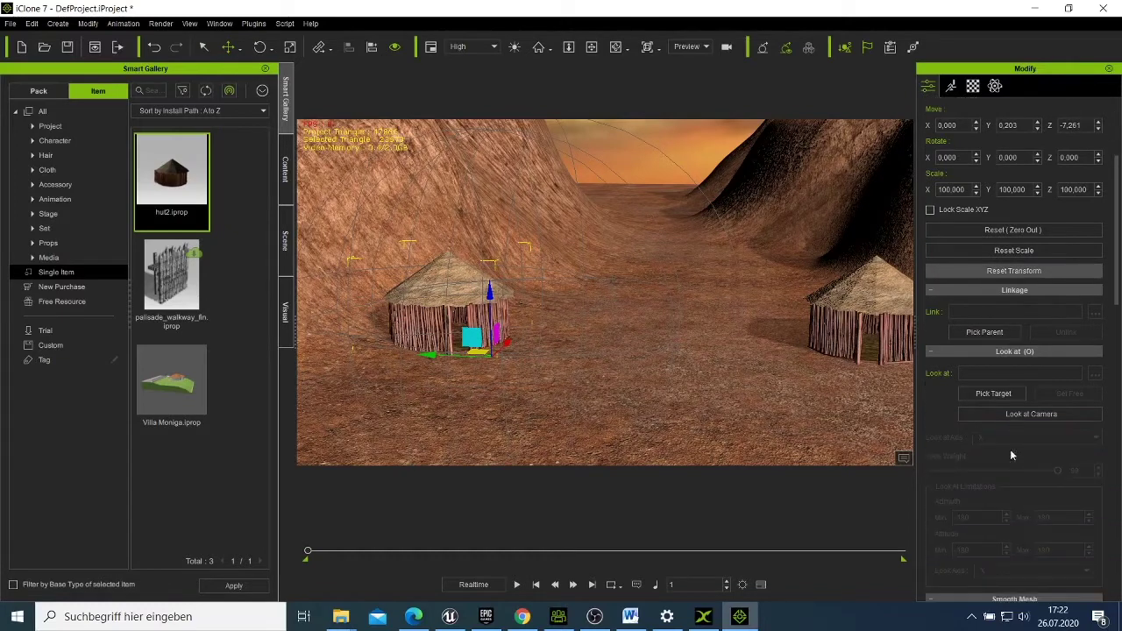
scroll(1008, 420, "up", 5)
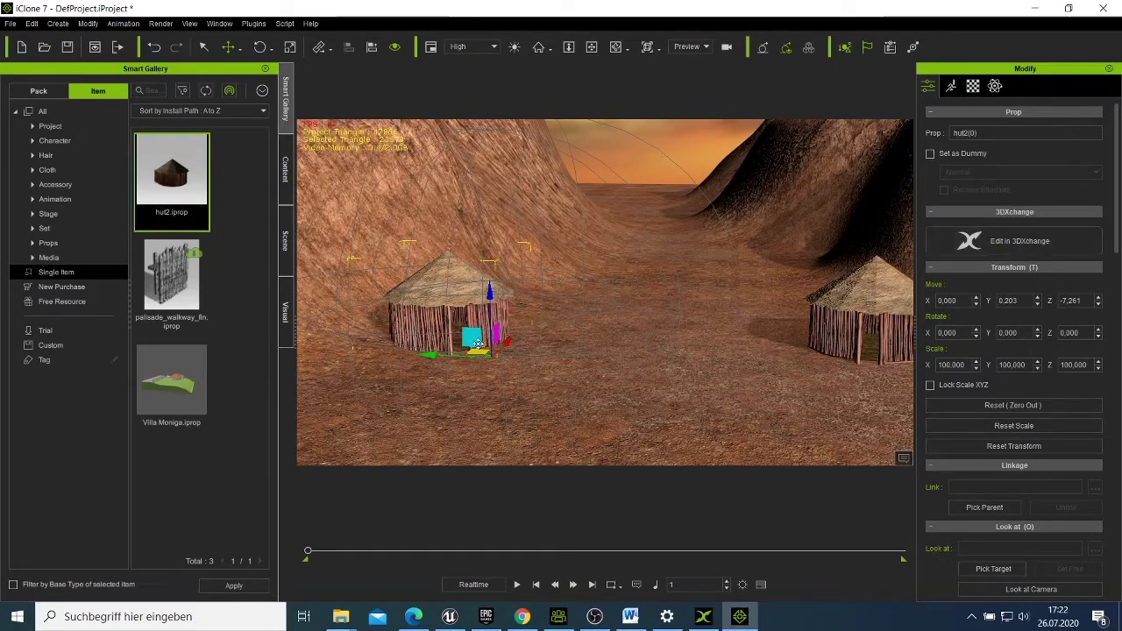
scroll(603, 330, "up", 1)
scroll(602, 336, "up", 3)
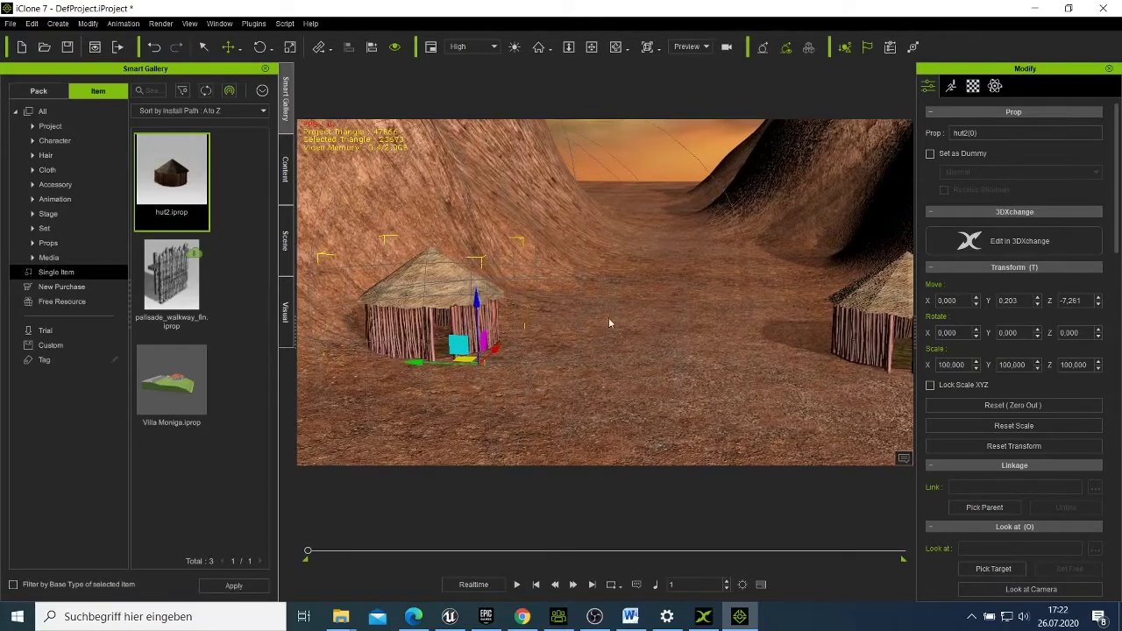
Step: Move the second hut along the canyon floor to about Y -414 and Z -8
left_click(592, 46)
left_click_drag(553, 379, 593, 308)
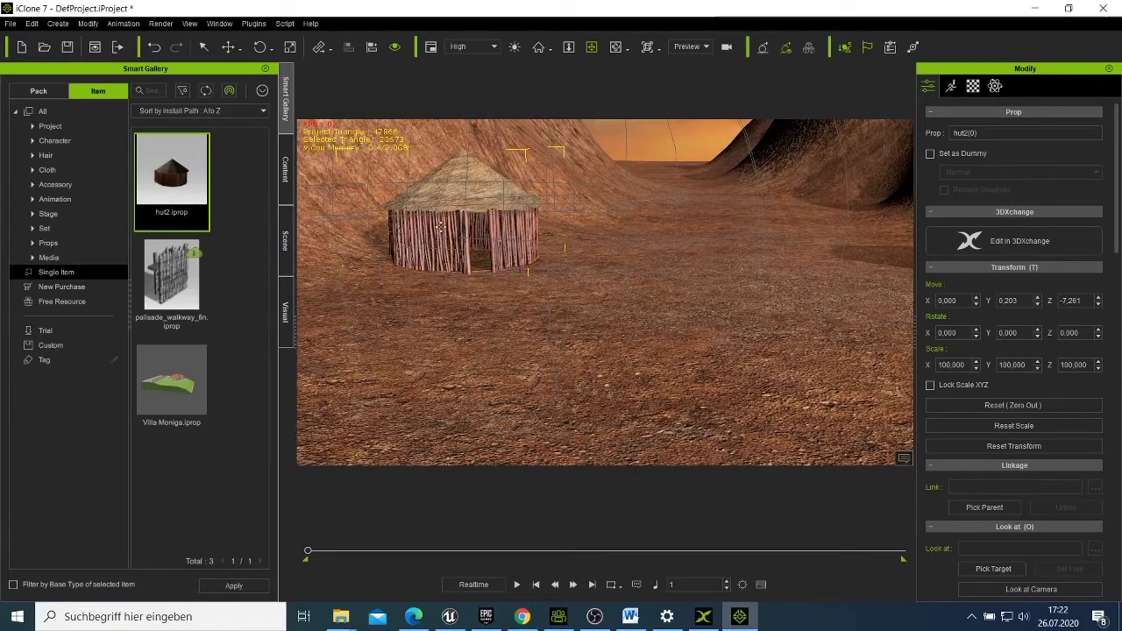
right_click(400, 229)
mouse_move(454, 249)
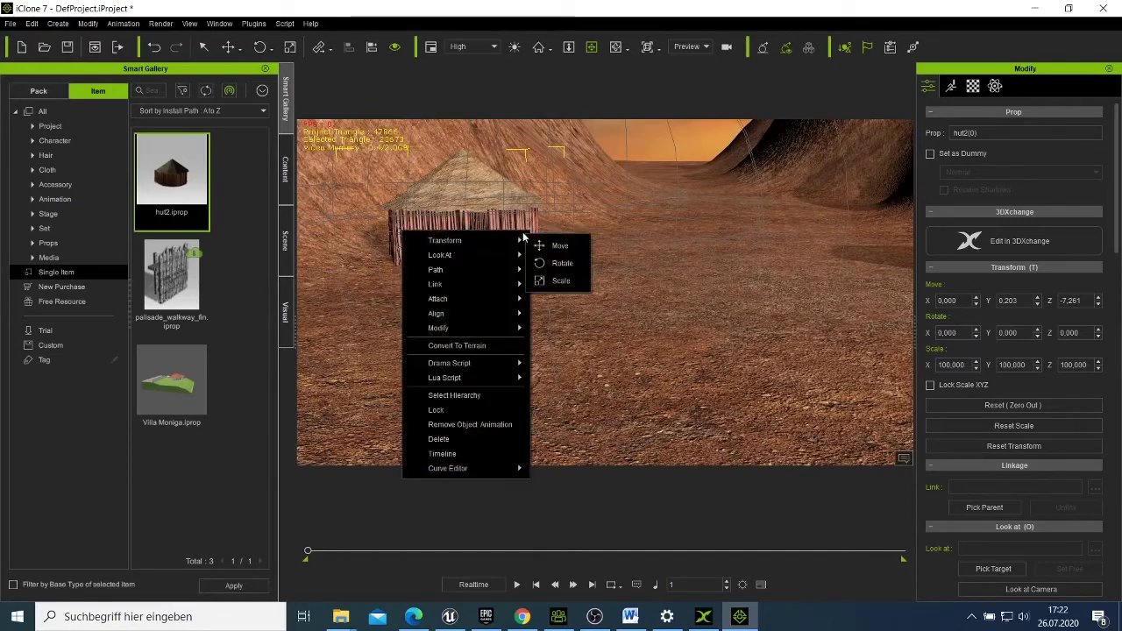
left_click(553, 246)
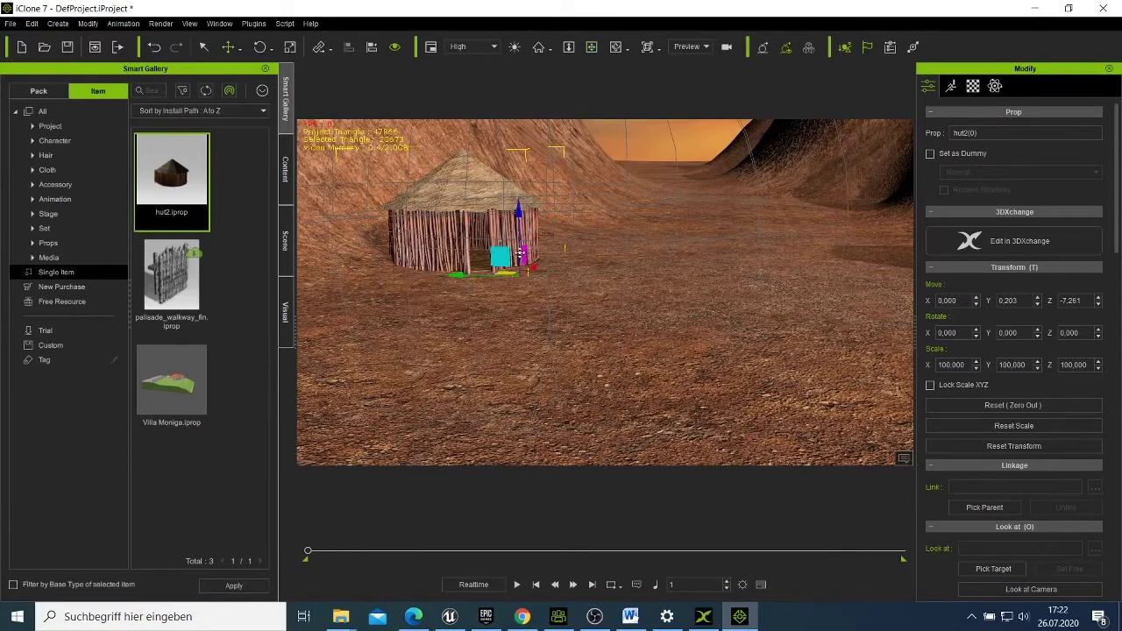
left_click_drag(498, 256, 624, 256)
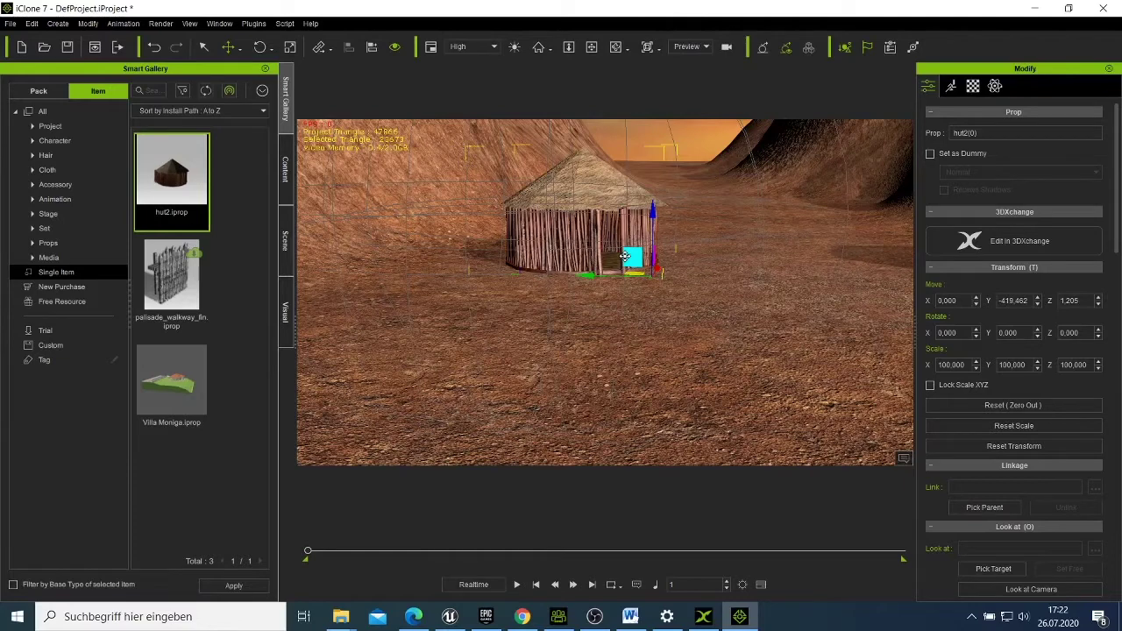
left_click_drag(623, 256, 623, 259)
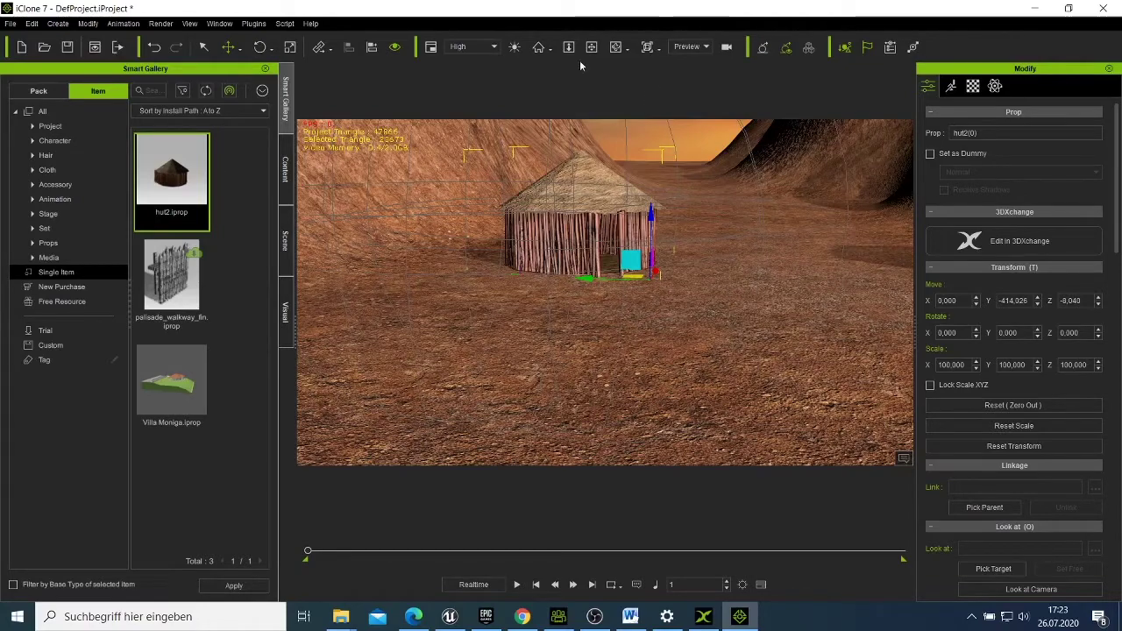
Step: Orbit and pan the view until both huts stand side by side in the canyon
left_click(616, 47)
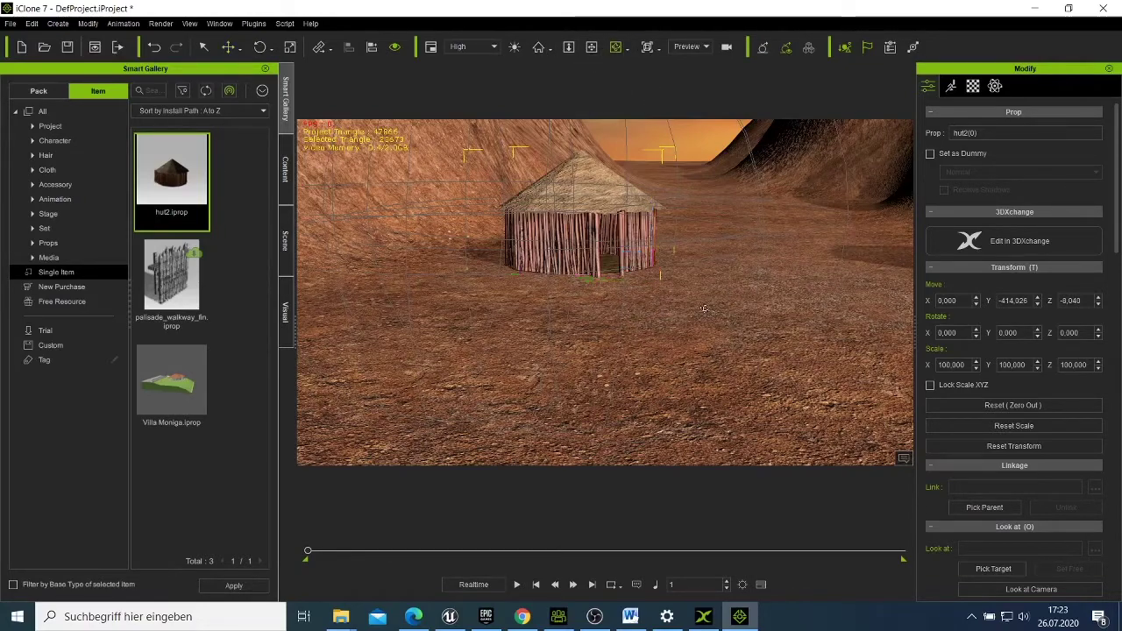
left_click_drag(754, 298, 860, 296)
right_click_drag(849, 300, 814, 313)
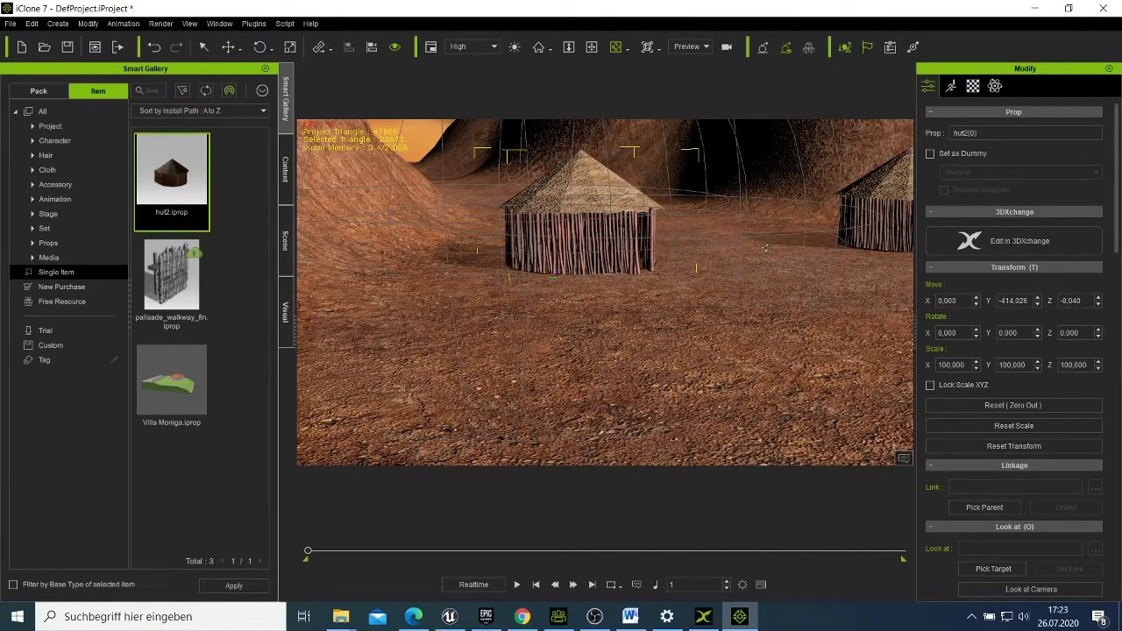
right_click_drag(765, 248, 705, 265)
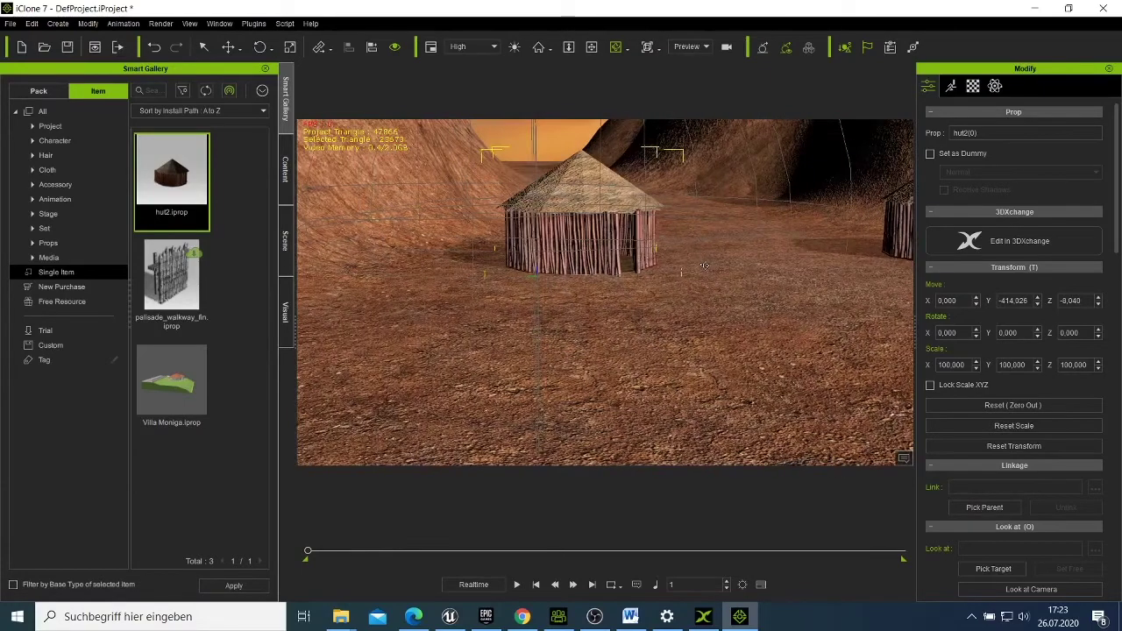
left_click(590, 46)
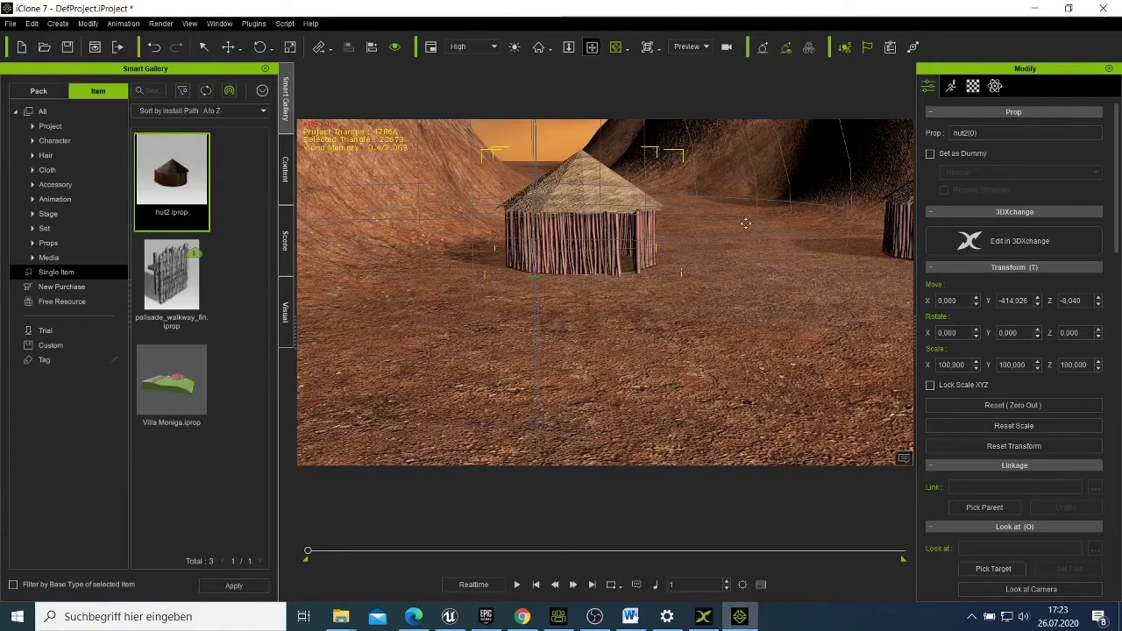
left_click_drag(826, 310, 675, 339)
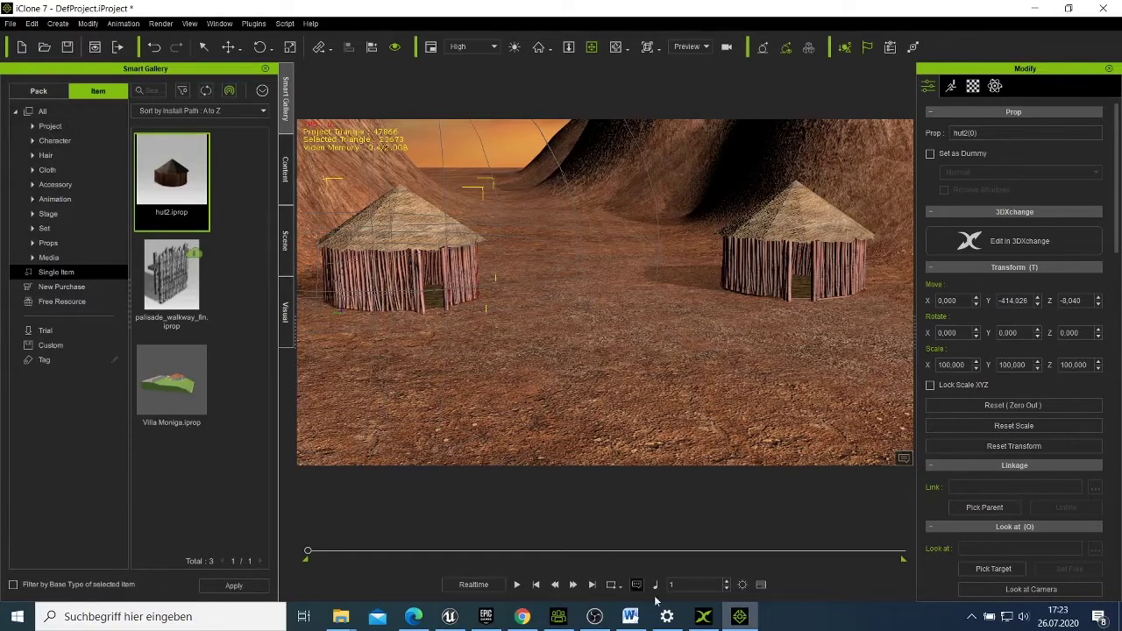
Step: Switch to the 3D Warehouse page in the browser and download the GG Projetos & Design Range Rover as a SketchUp 2017 model
left_click(703, 616)
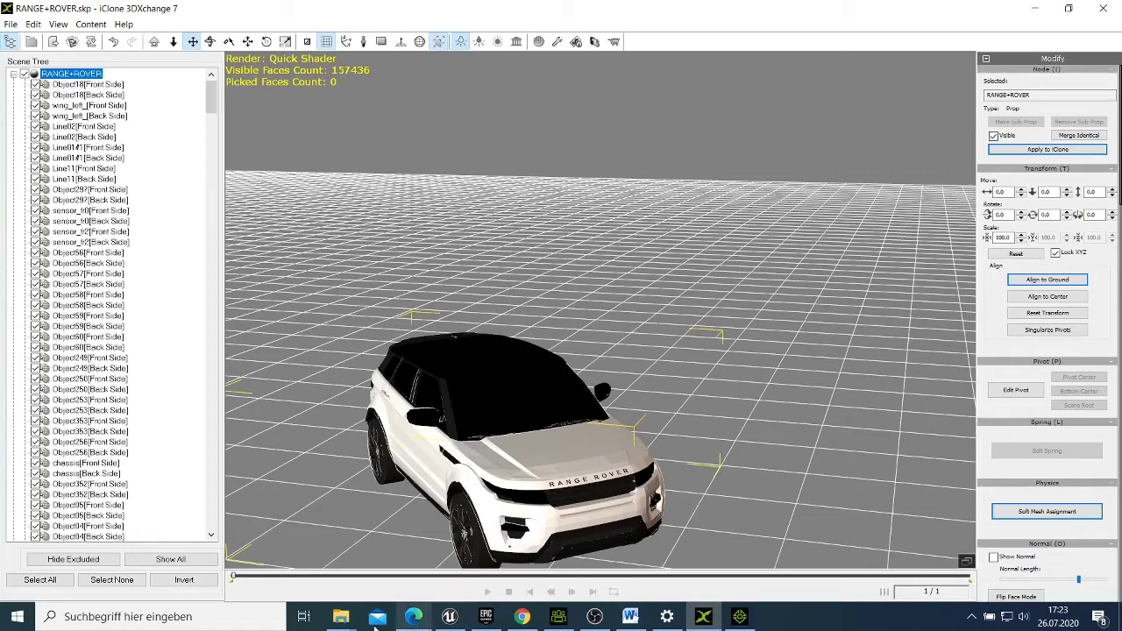
left_click(413, 617)
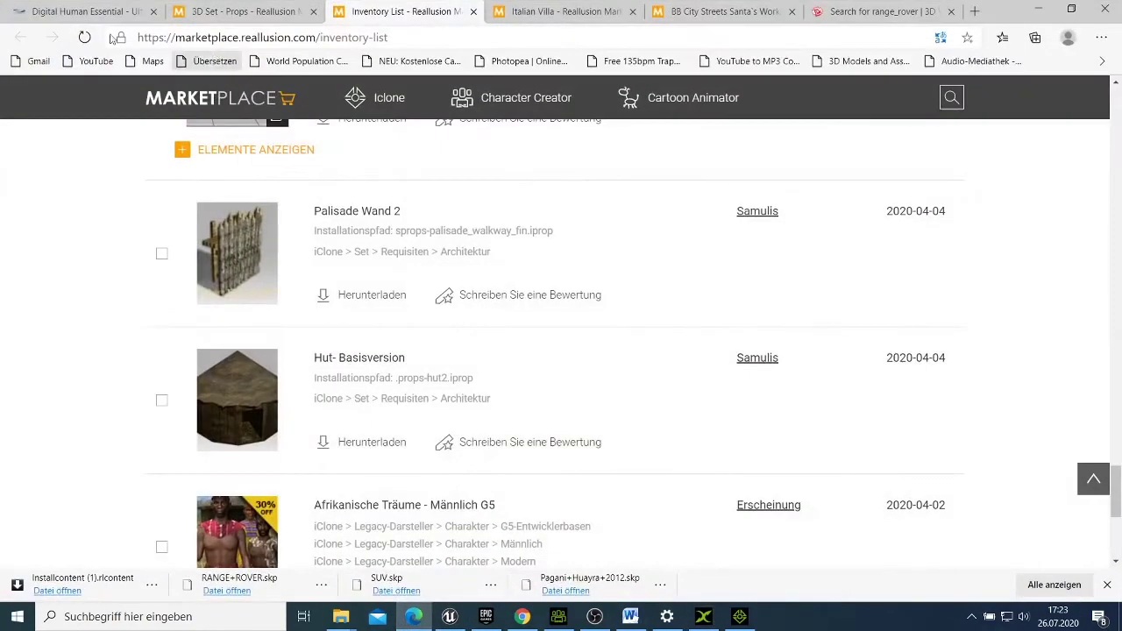
left_click(881, 11)
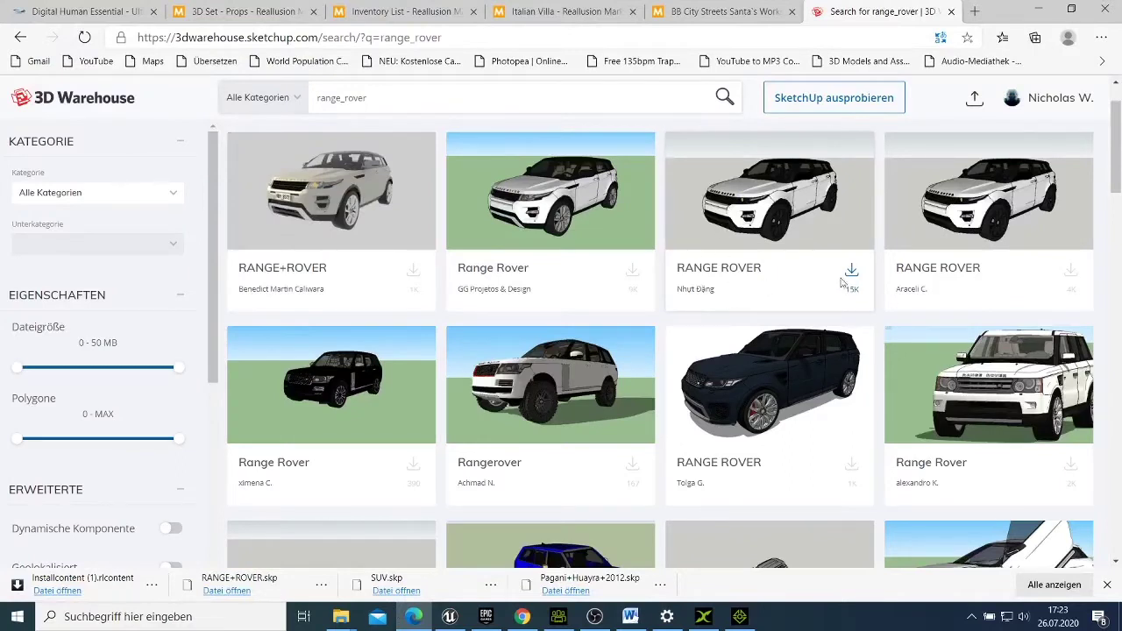
left_click(632, 271)
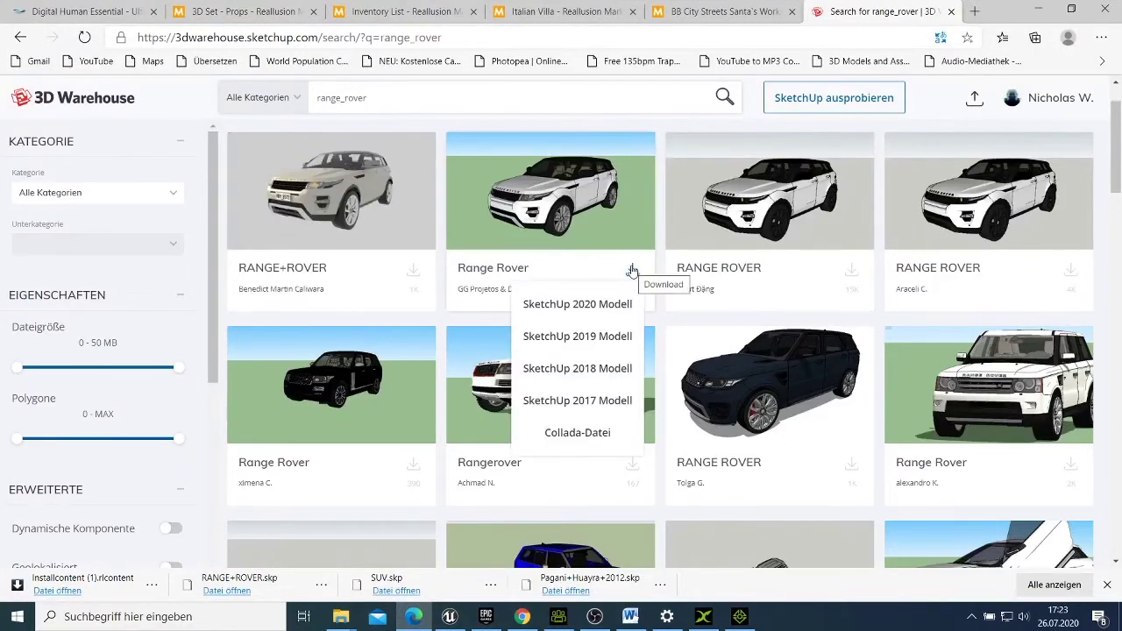
left_click(584, 405)
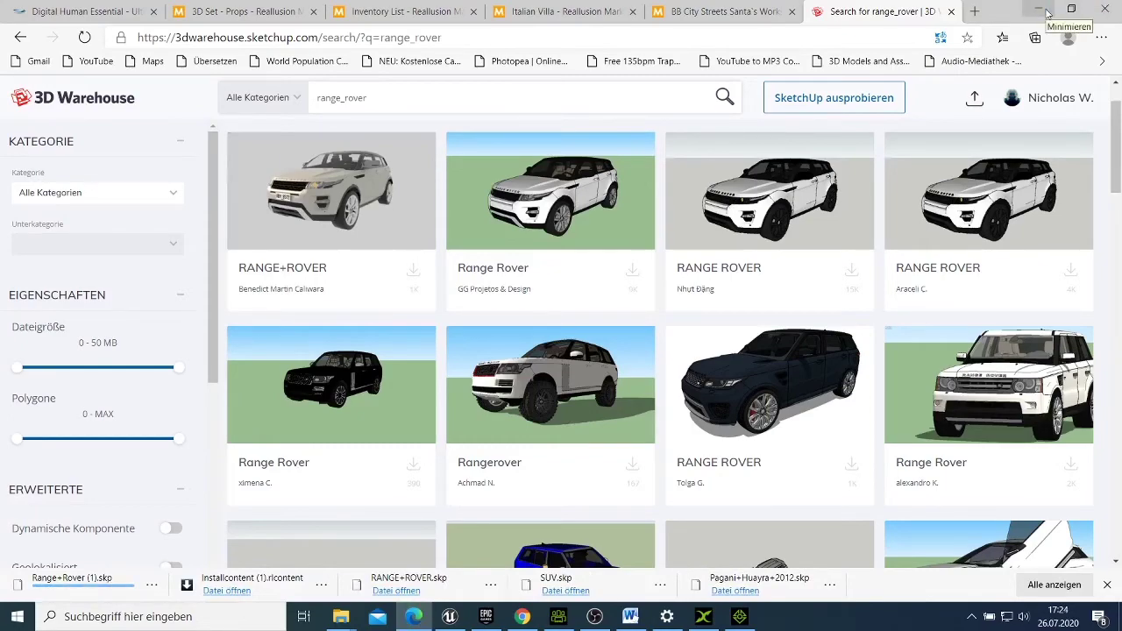
Step: Switch to iClone 3DXchange 7 and try to open Range+Rover (1).skp from Downloads, cancelling the export of the current model
left_click(1039, 10)
left_click(708, 619)
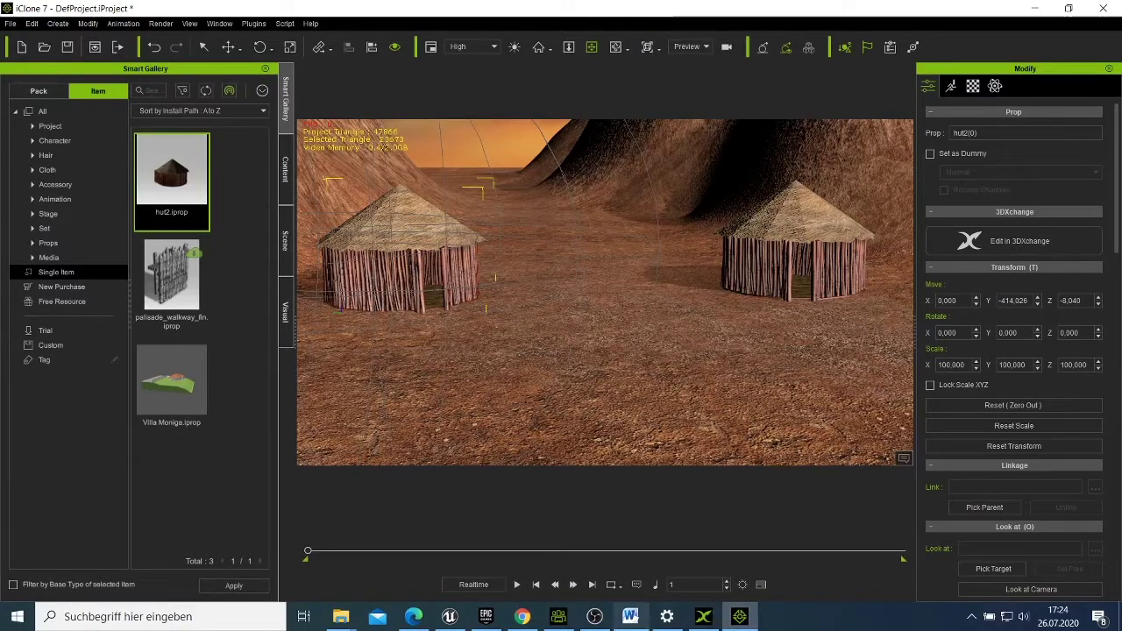
left_click(704, 616)
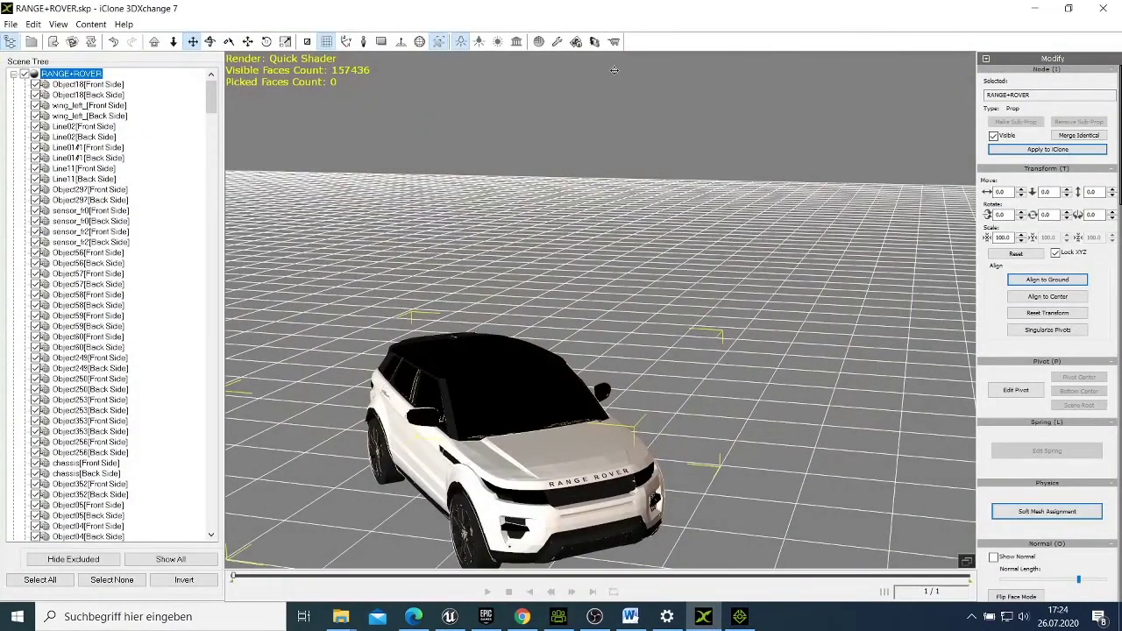
left_click(12, 23)
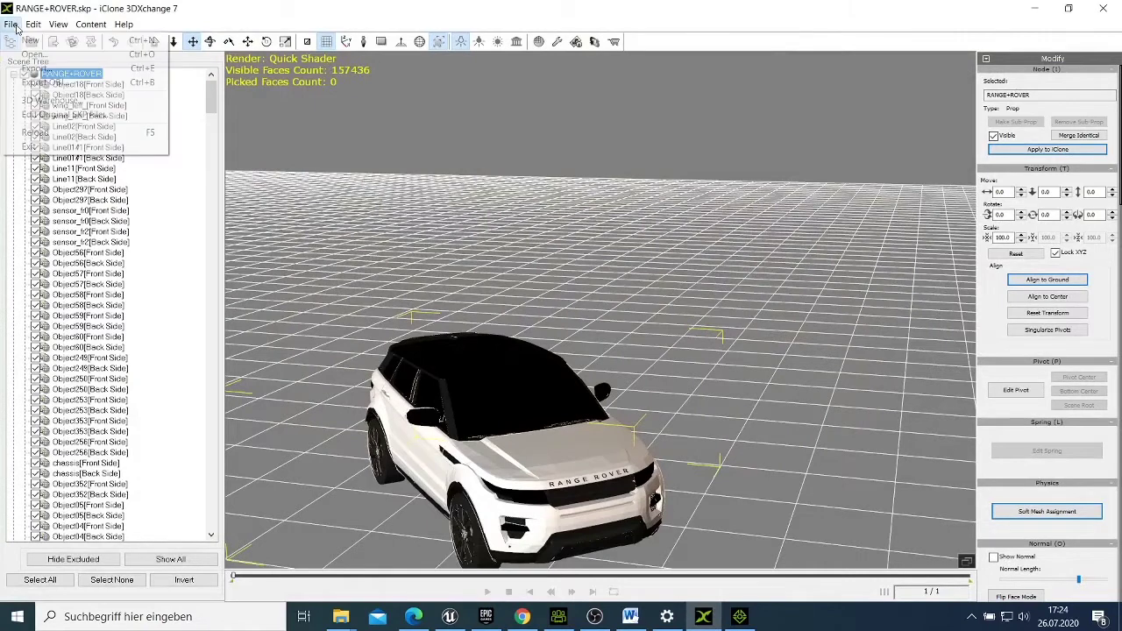
mouse_move(32, 24)
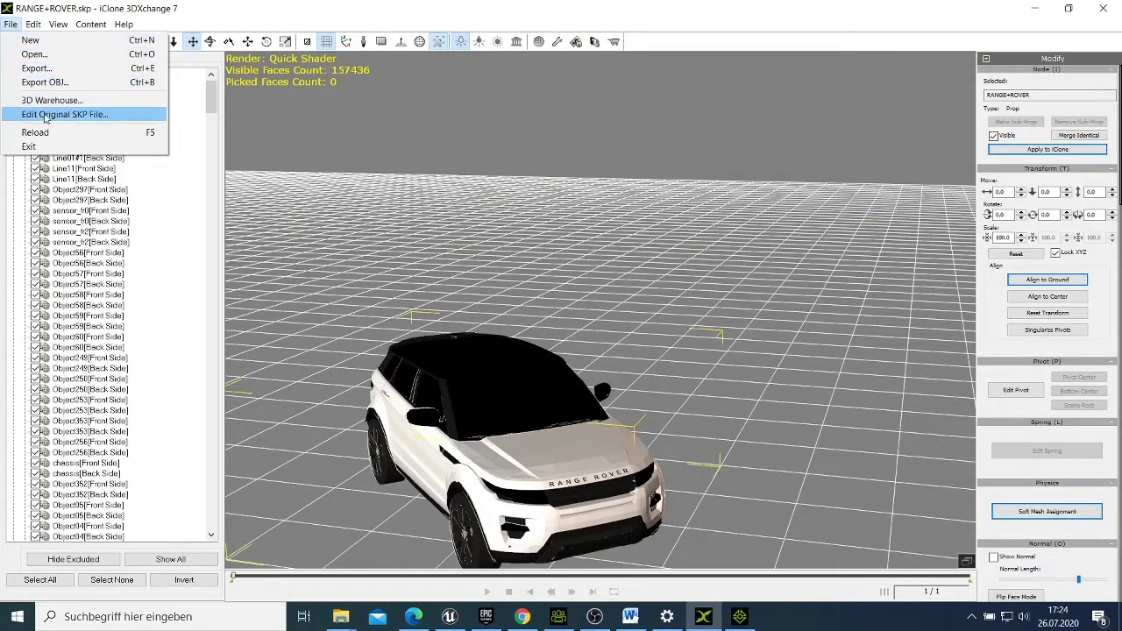
left_click(33, 54)
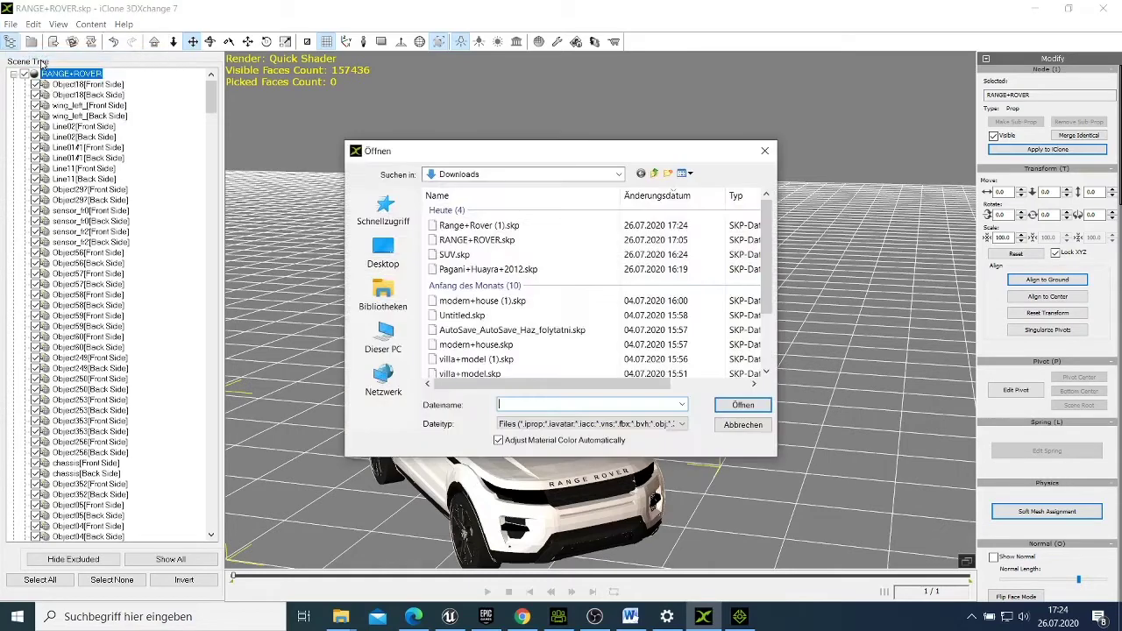
left_click(486, 228)
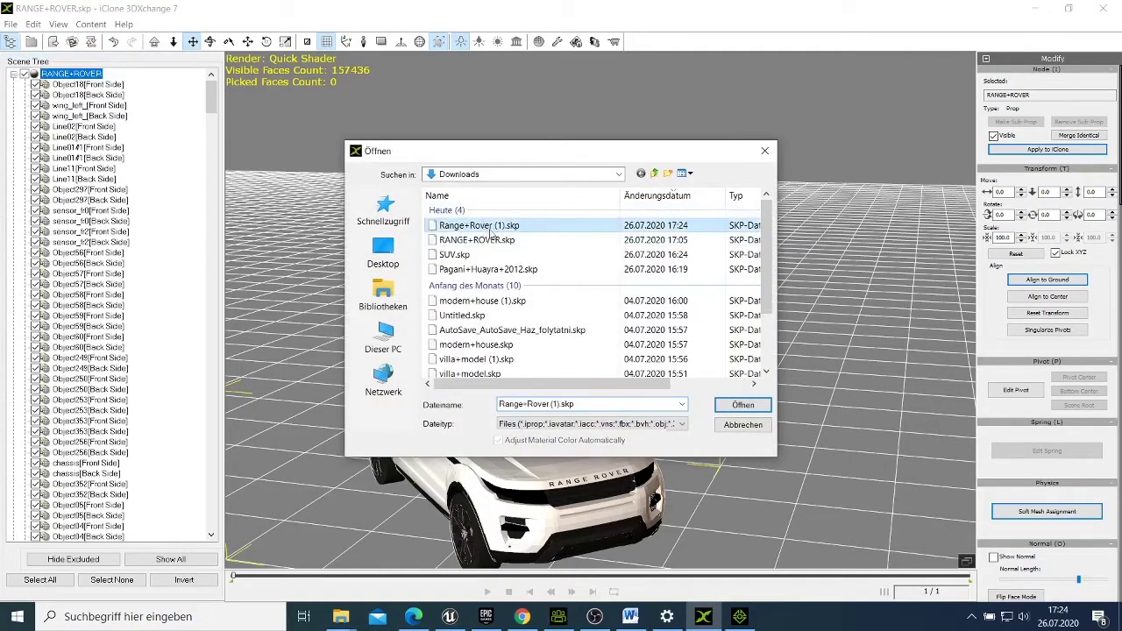
left_click(728, 405)
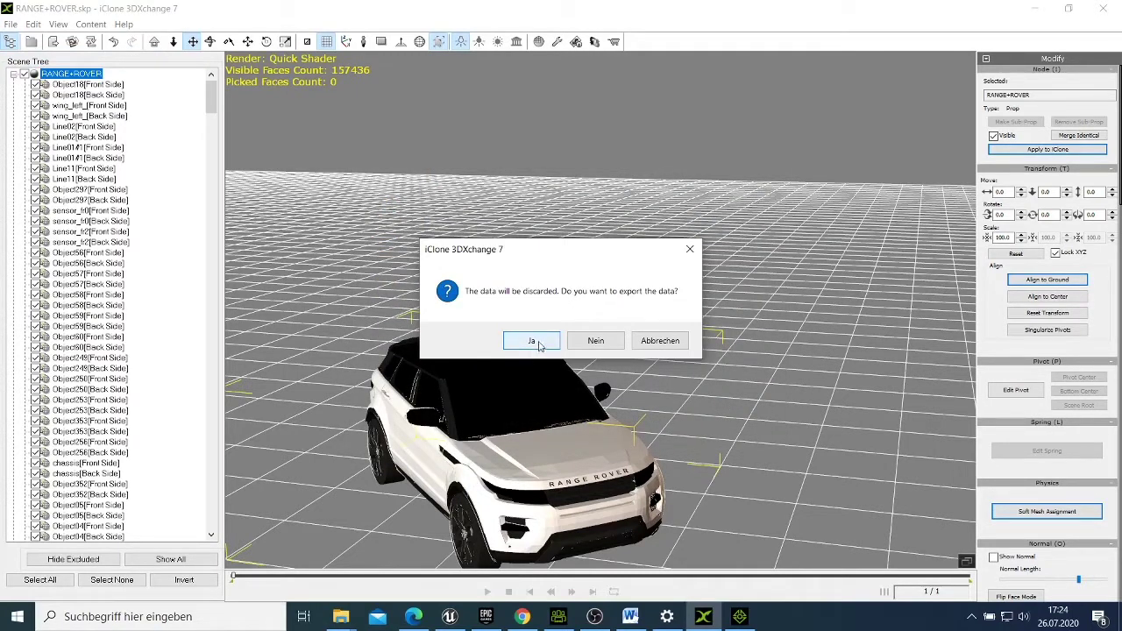
left_click(532, 342)
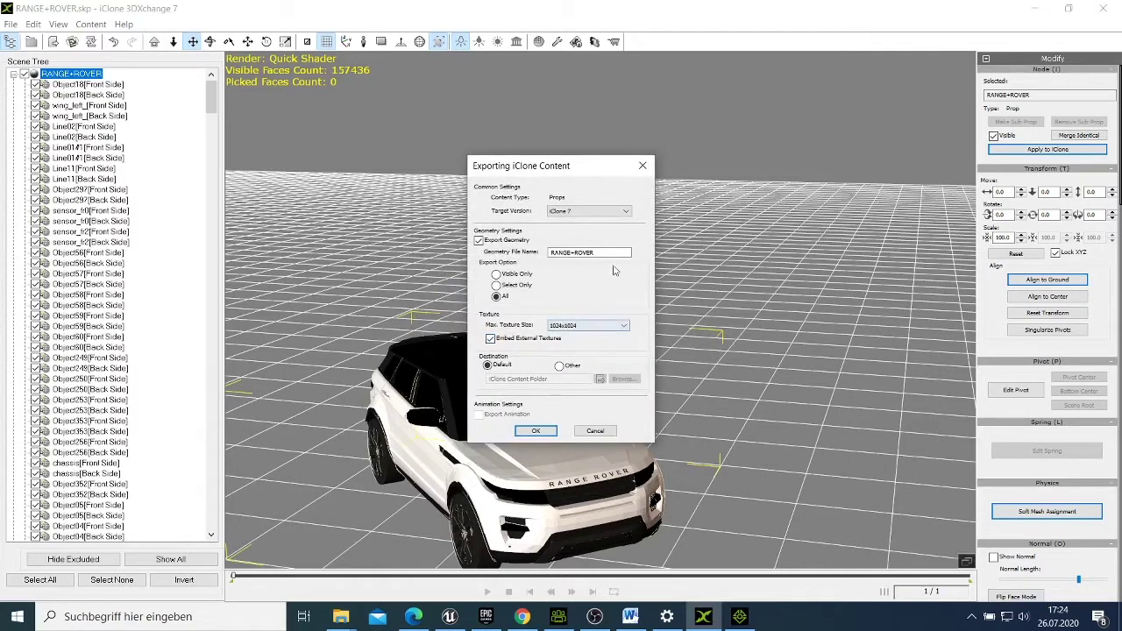
left_click(644, 168)
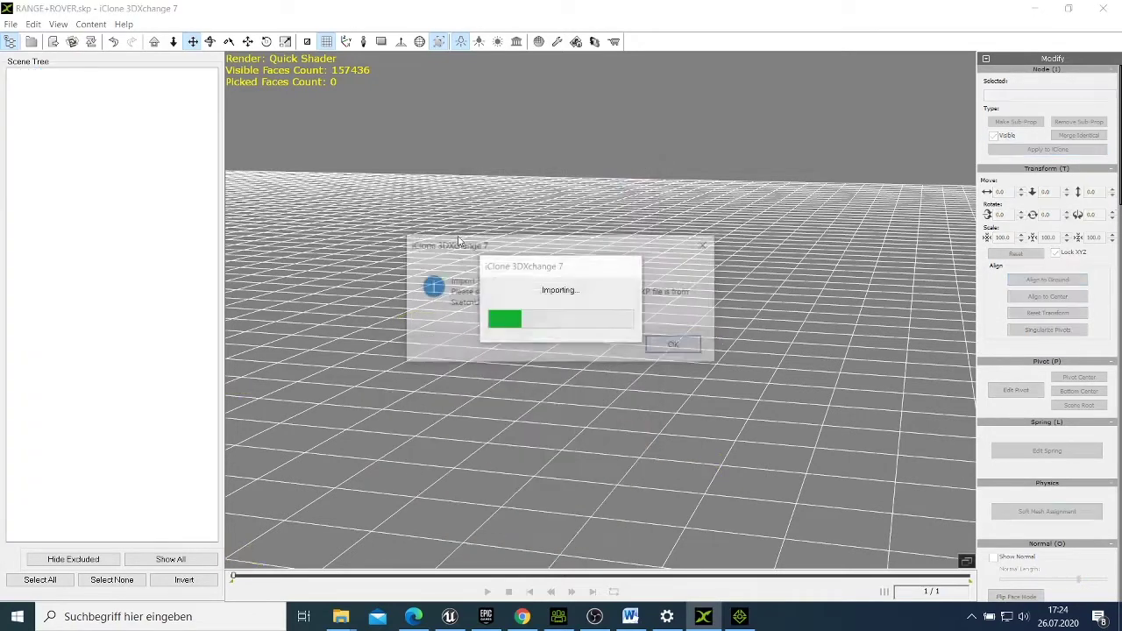
left_click(706, 249)
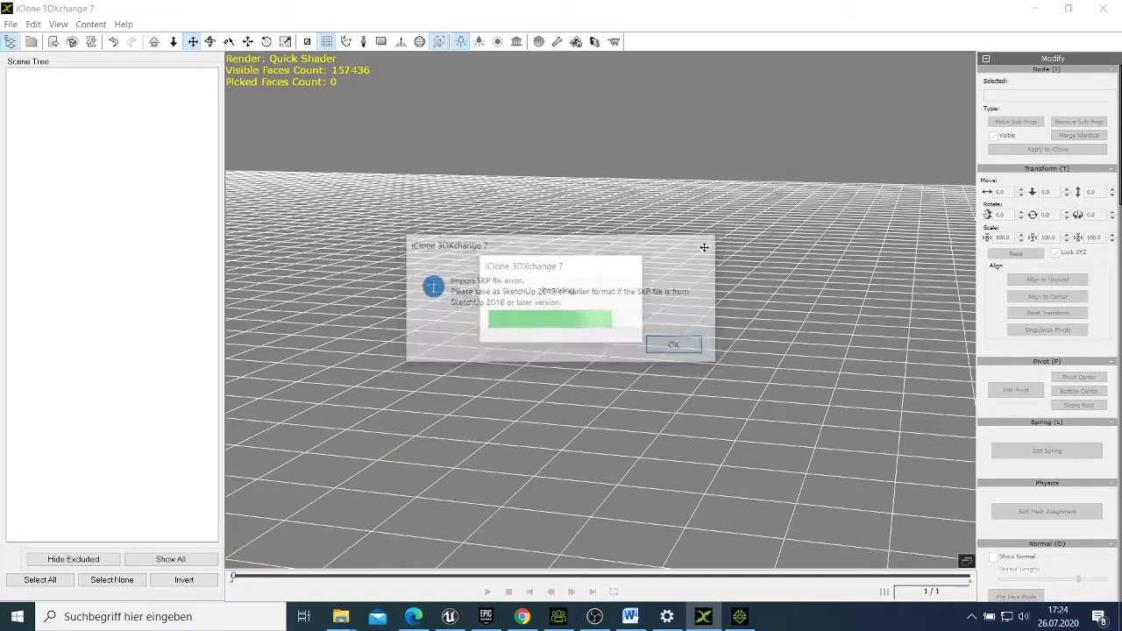
Step: Try again to import Range+Rover (1).skp from Downloads into the empty 3DXchange scene
left_click(11, 23)
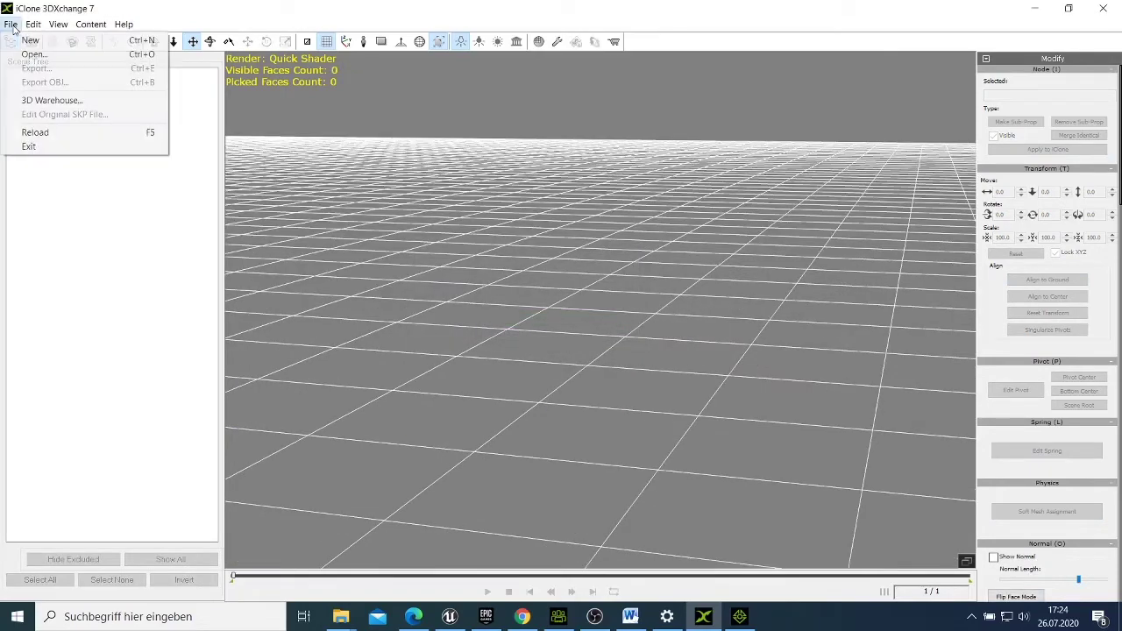
left_click(36, 56)
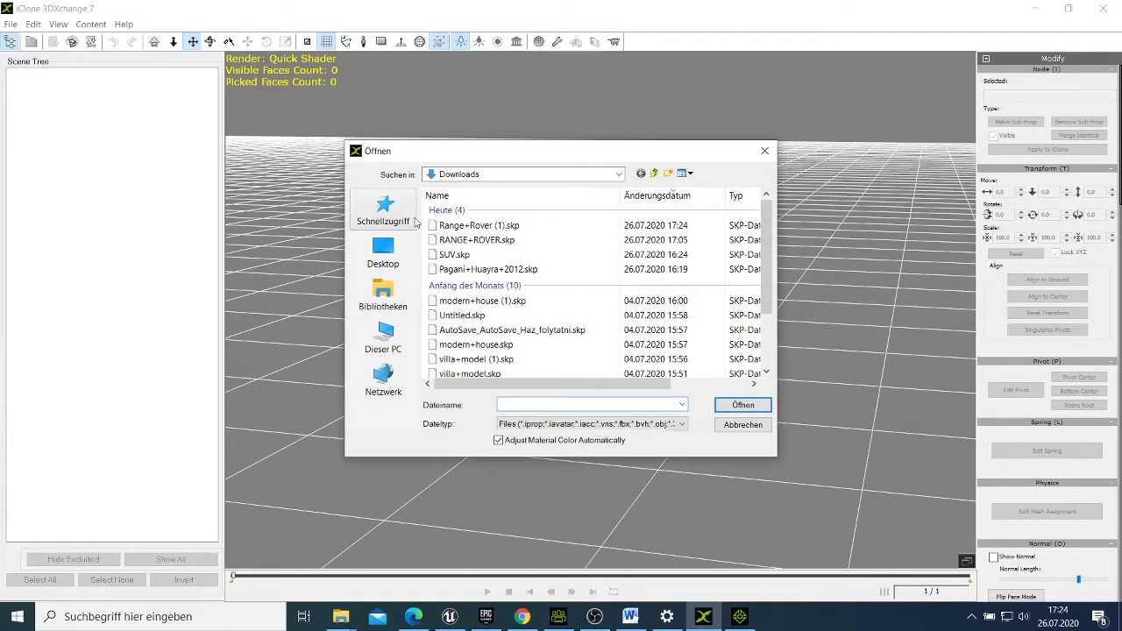
left_click(479, 225)
left_click(742, 405)
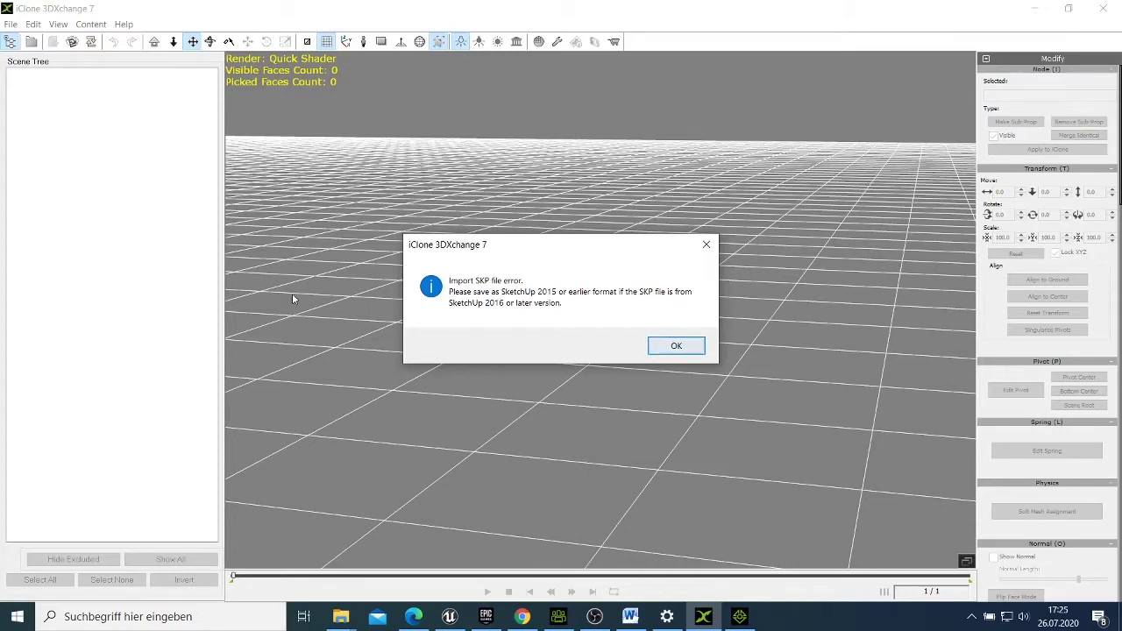
Step: Dismiss the SKP import error and open RANGE+ROVER.skp from Downloads in 3DXchange
left_click(676, 347)
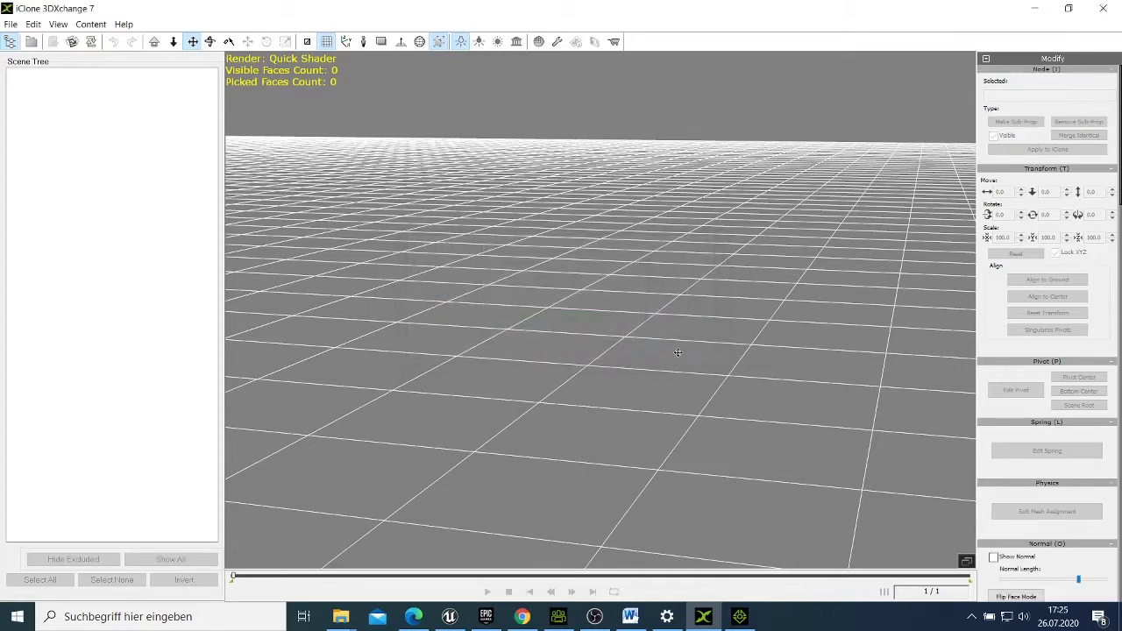
left_click(11, 24)
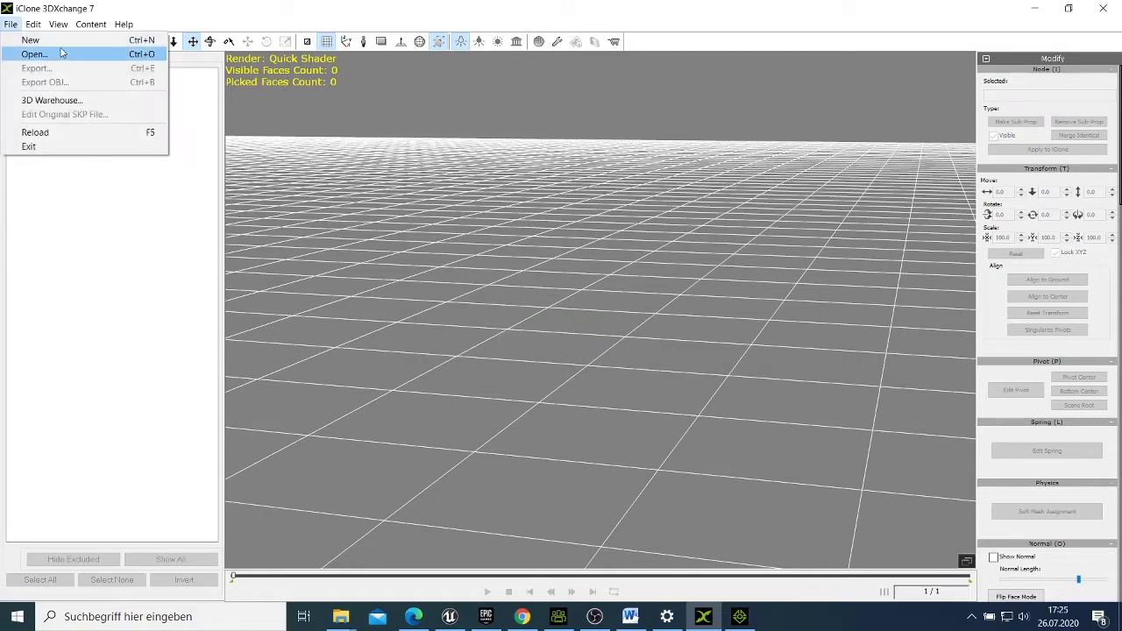
left_click(35, 54)
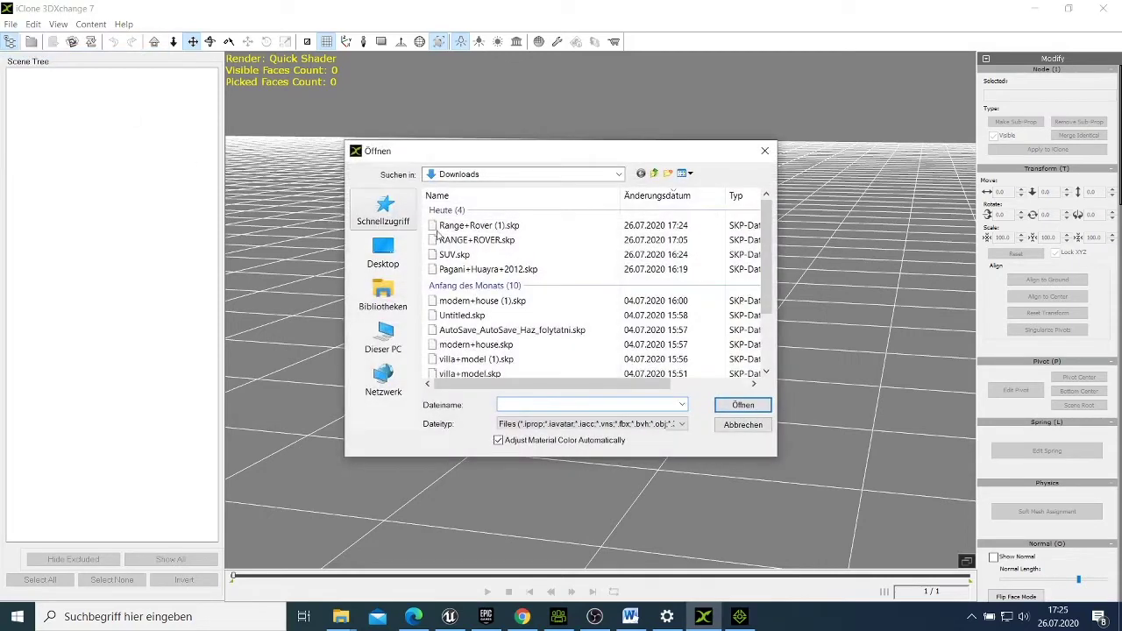
left_click(502, 240)
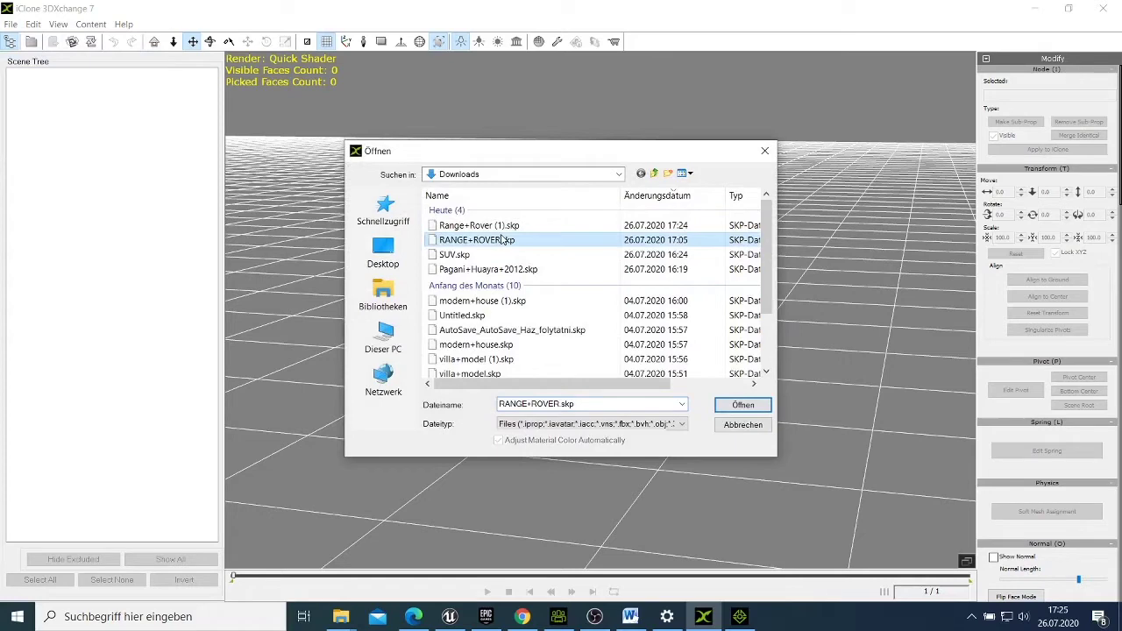
left_click(743, 406)
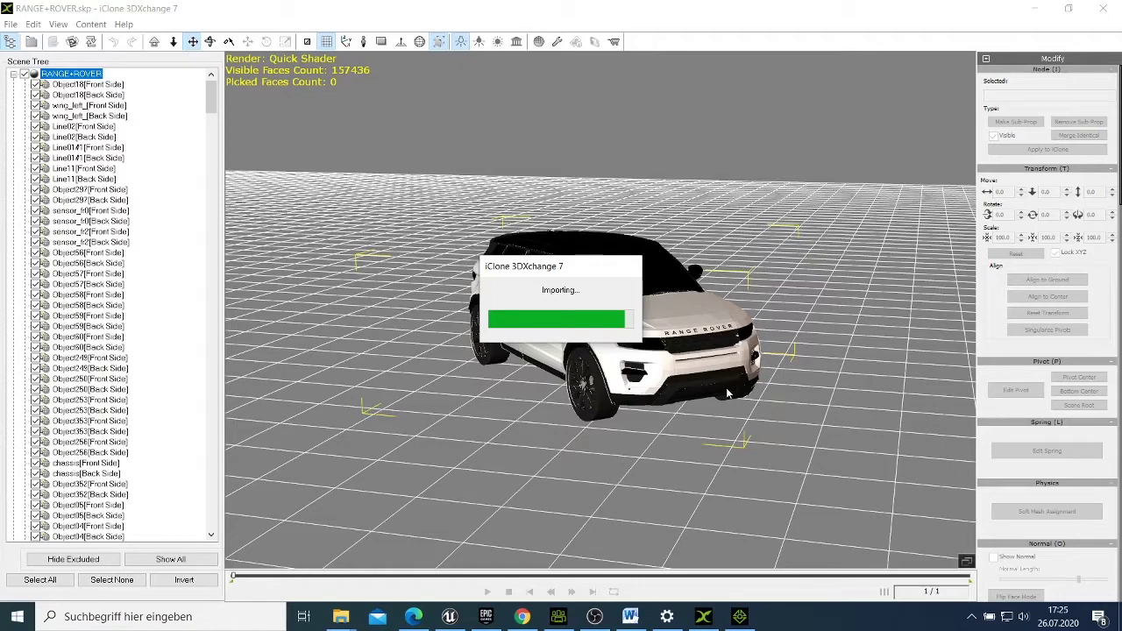
Step: Switch to 3D Warehouse in the browser and download the first RANGE+ROVER search result as a SketchUp 2015 model
left_click(412, 616)
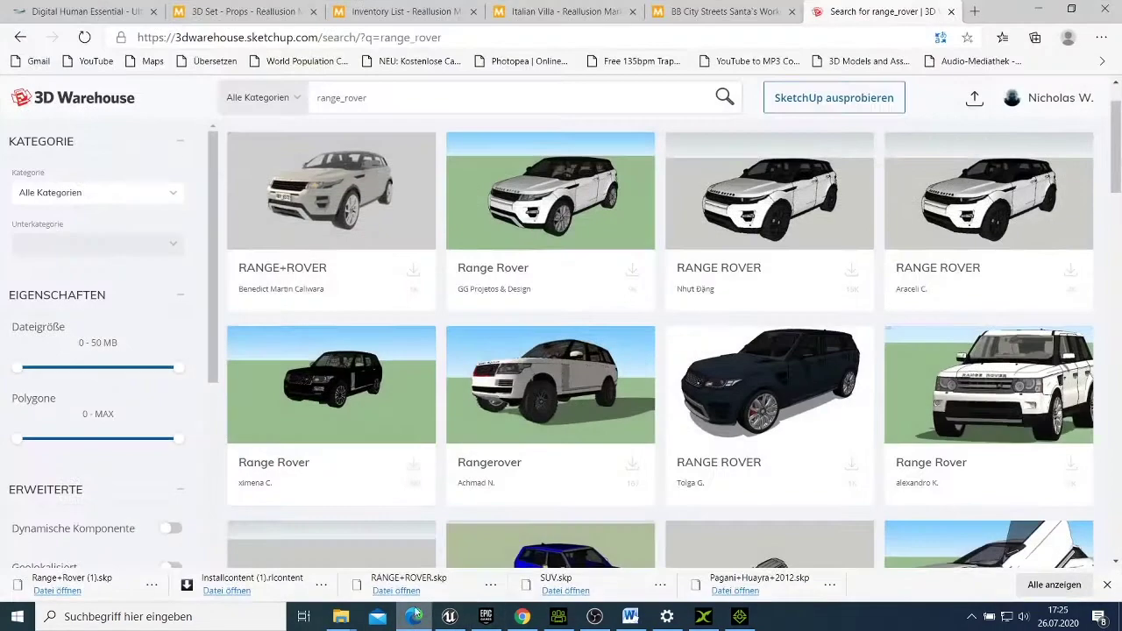
left_click(851, 268)
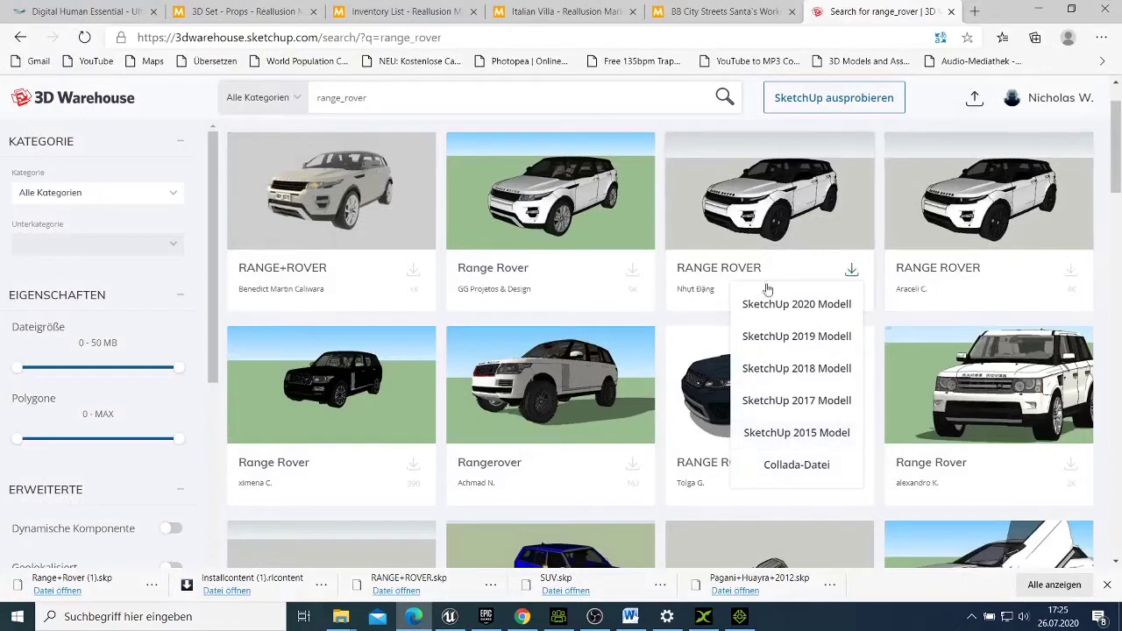
left_click(412, 271)
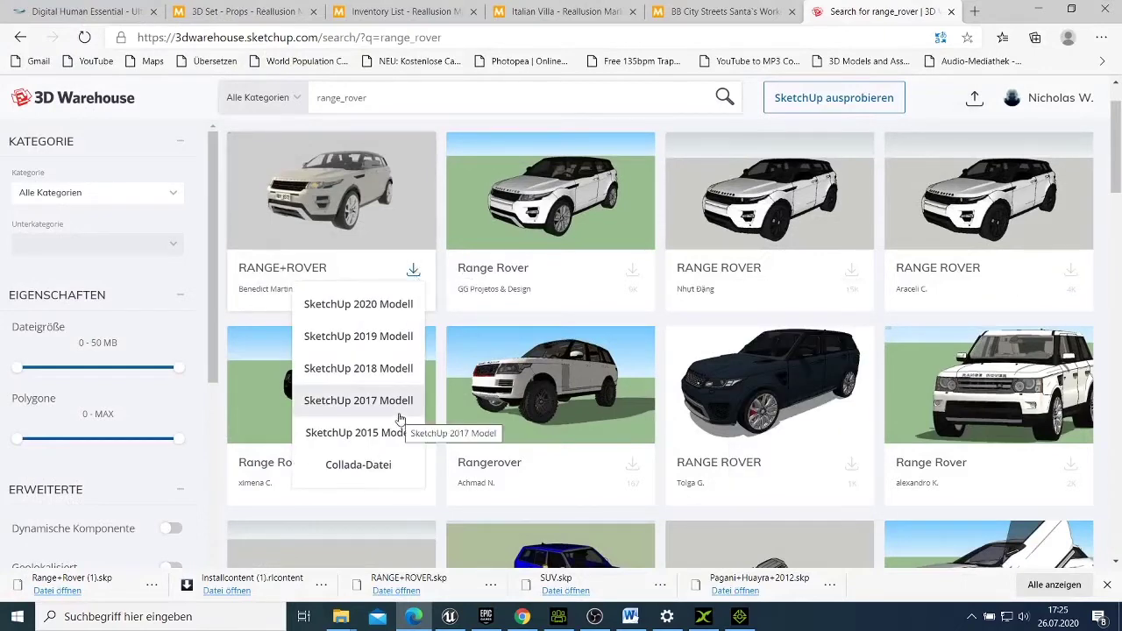
left_click(373, 433)
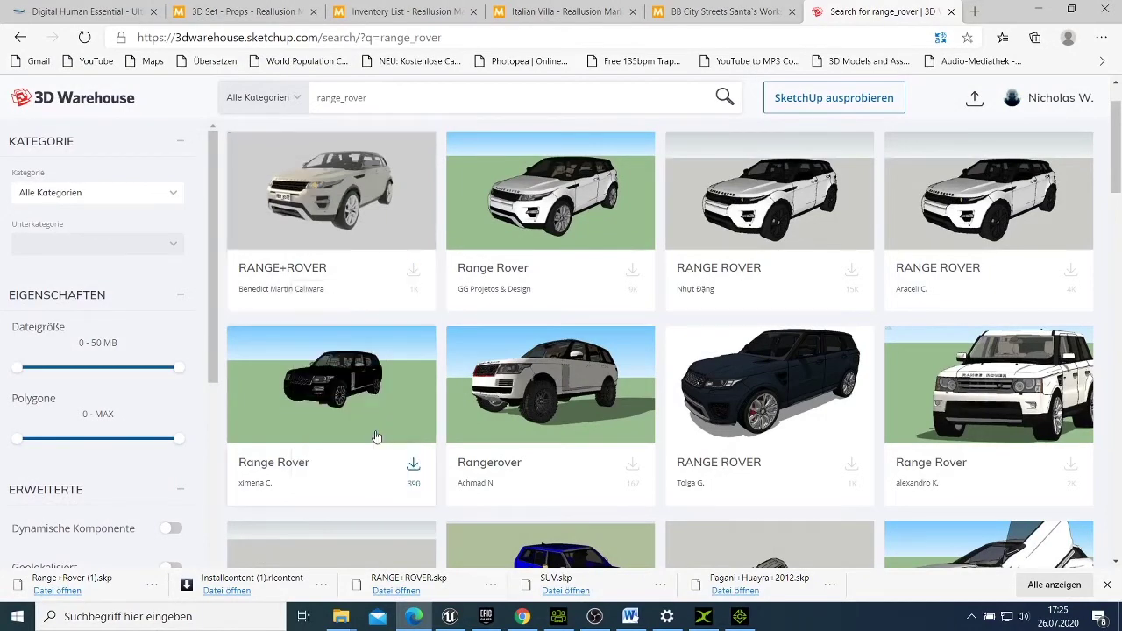
Step: Check which download formats are offered for other Range Rover models in the second row of search results
left_click(632, 468)
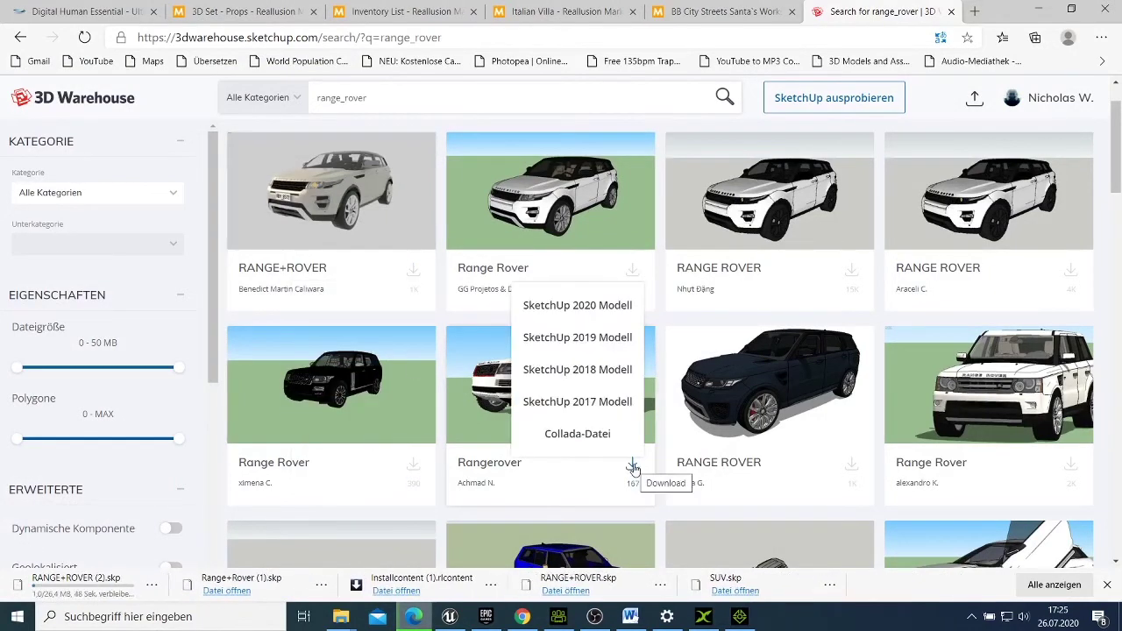
left_click(418, 474)
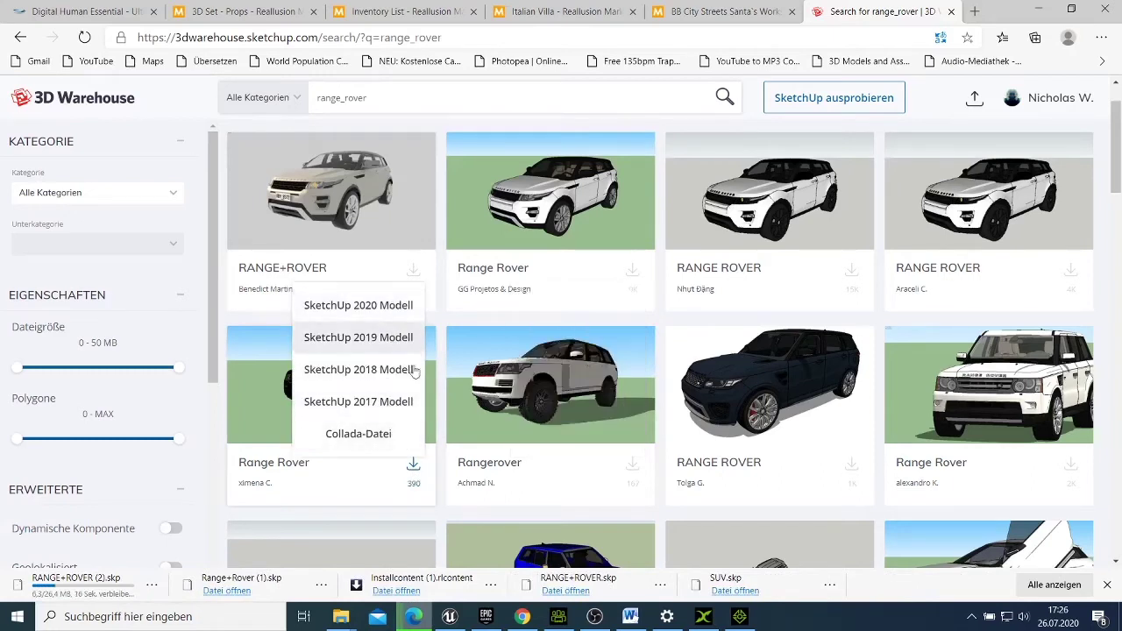
left_click(1069, 469)
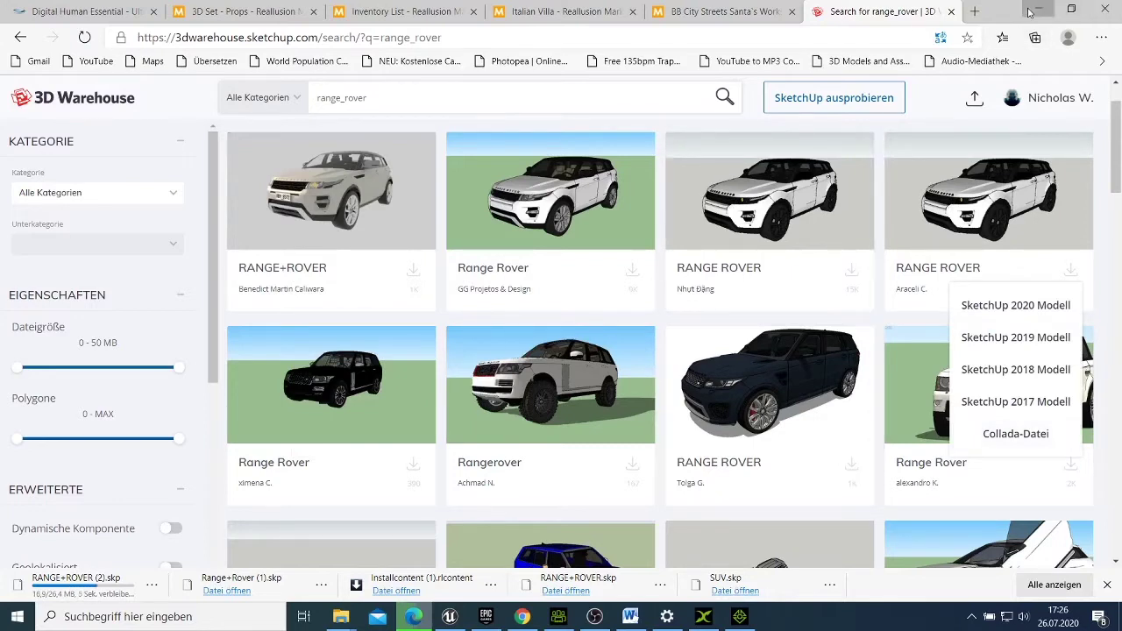
Step: Return to 3DXchange, align the imported Range Rover to the ground and apply it to iClone
left_click(1030, 10)
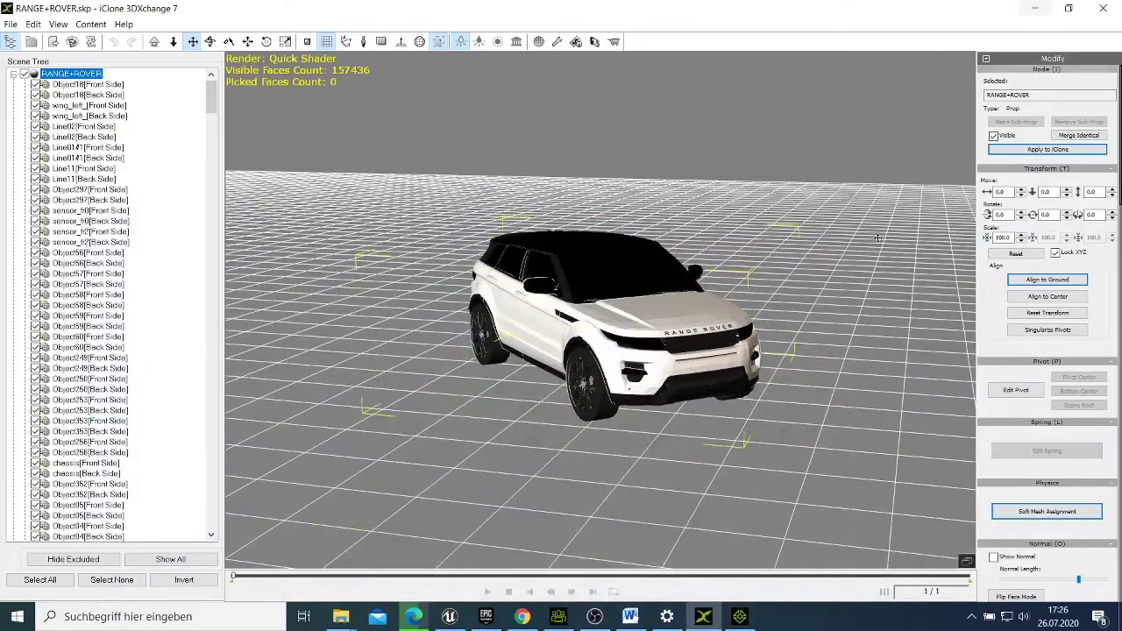
left_click(1036, 282)
left_click(1046, 151)
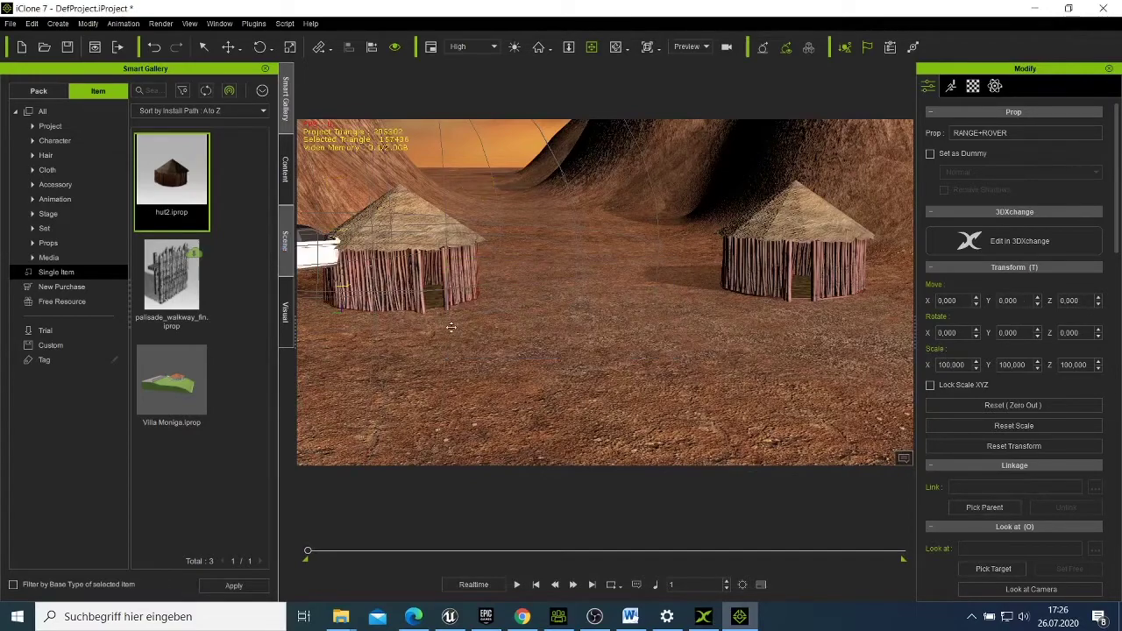
Step: Move the Range Rover out from behind the hut into the gap between both huts, to about Y -906 and Z -117
middle_click_drag(496, 373, 555, 349)
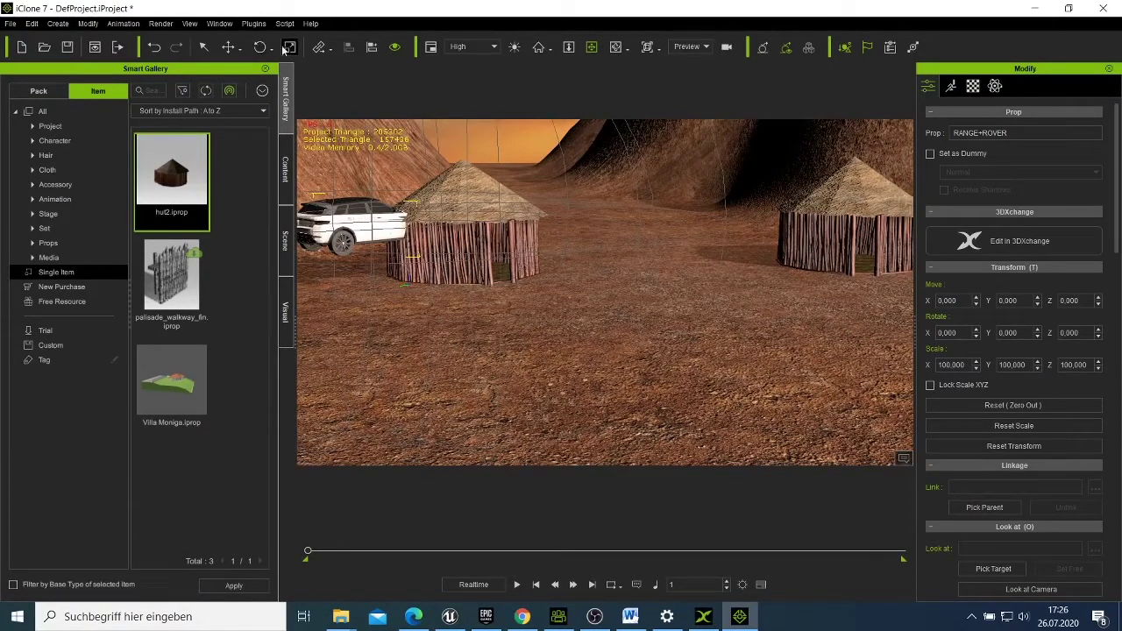
left_click(203, 48)
right_click(346, 215)
mouse_move(414, 220)
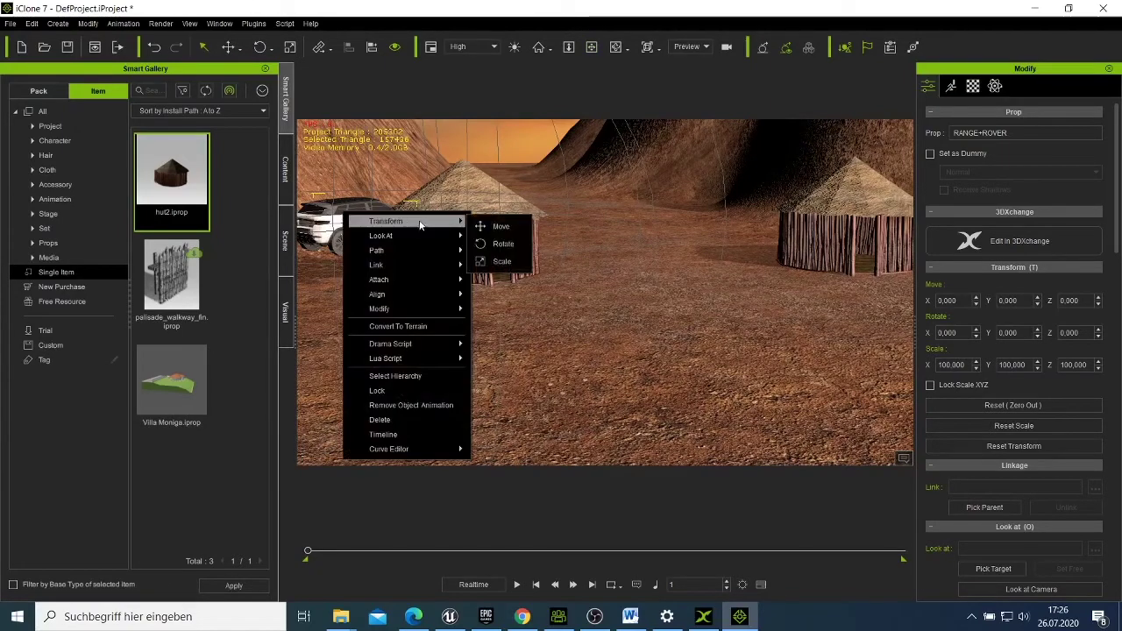
left_click(491, 227)
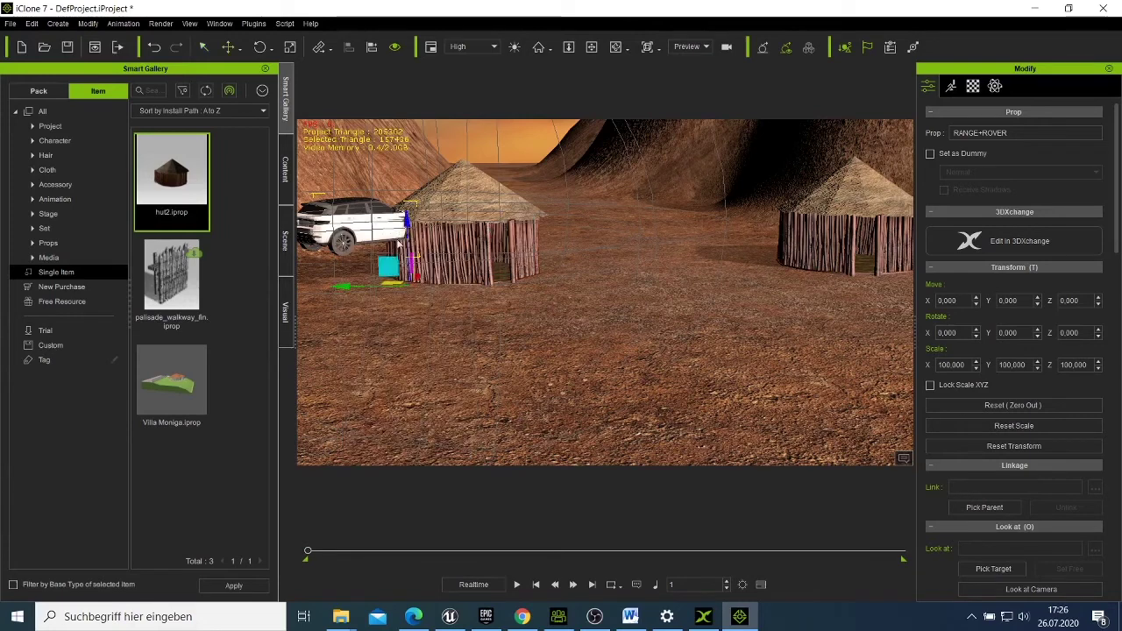
left_click_drag(390, 269, 678, 302)
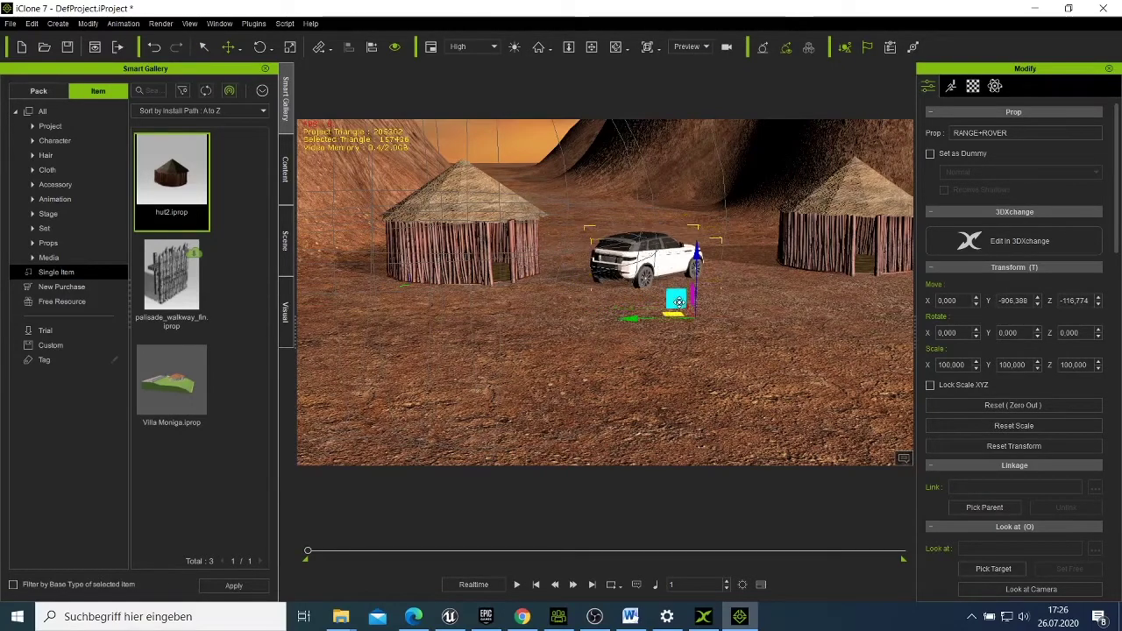
Step: Rotate the Range Rover about -131 degrees around Z so its front turns toward the camera
right_click(659, 268)
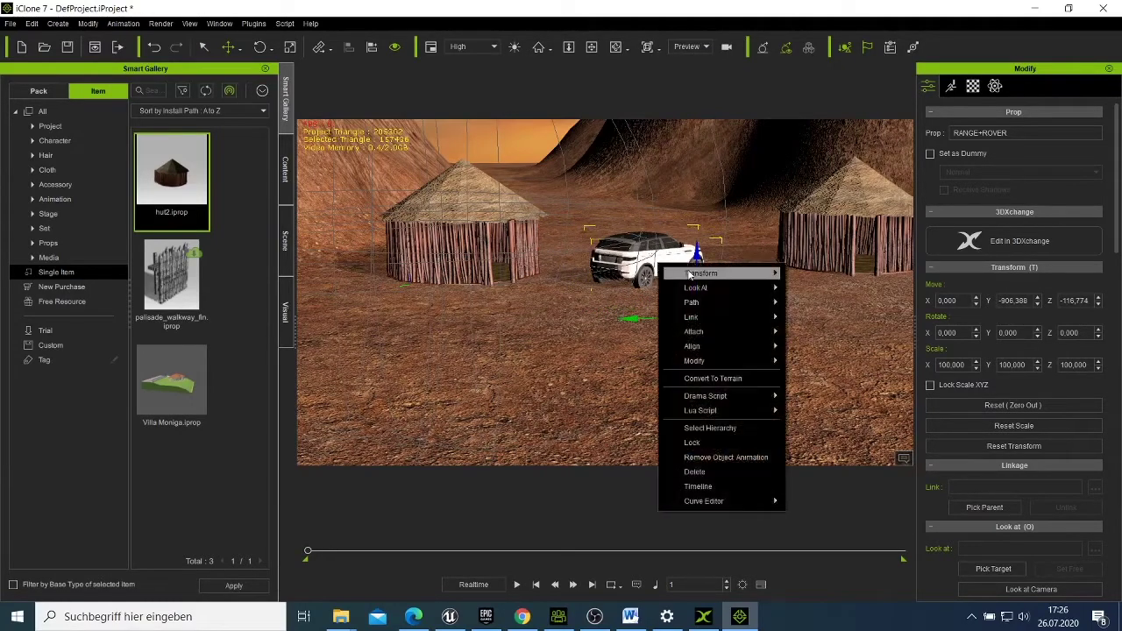
mouse_move(701, 273)
left_click(815, 296)
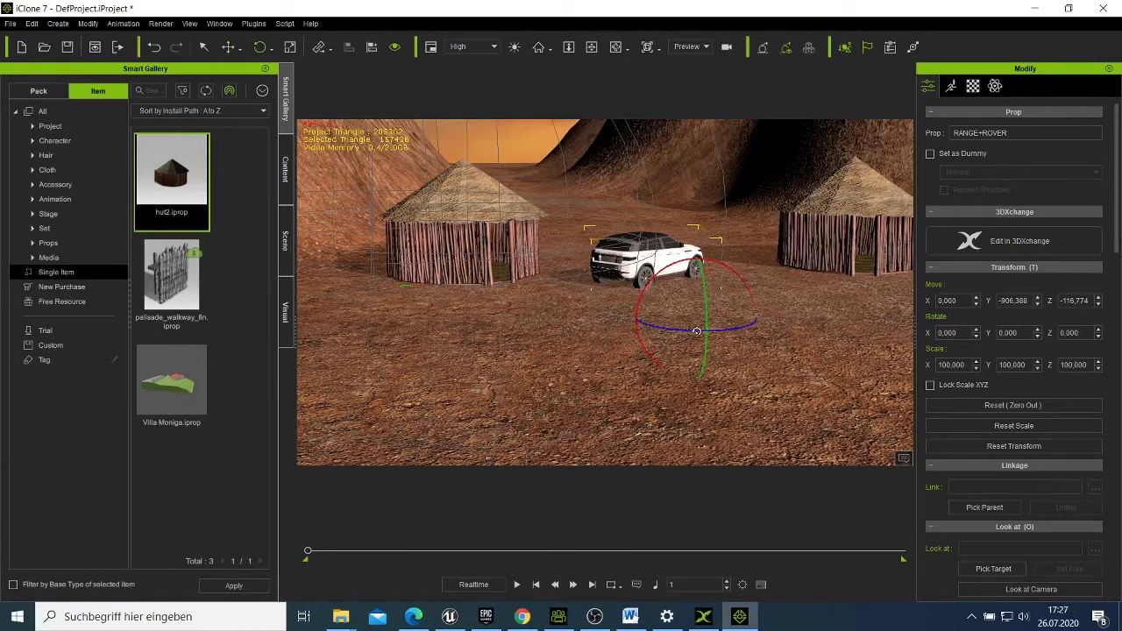
left_click_drag(669, 330, 620, 341)
Step: Shift the Range Rover back toward the middle between the huts, to about Y -656 and Z -113
right_click(720, 265)
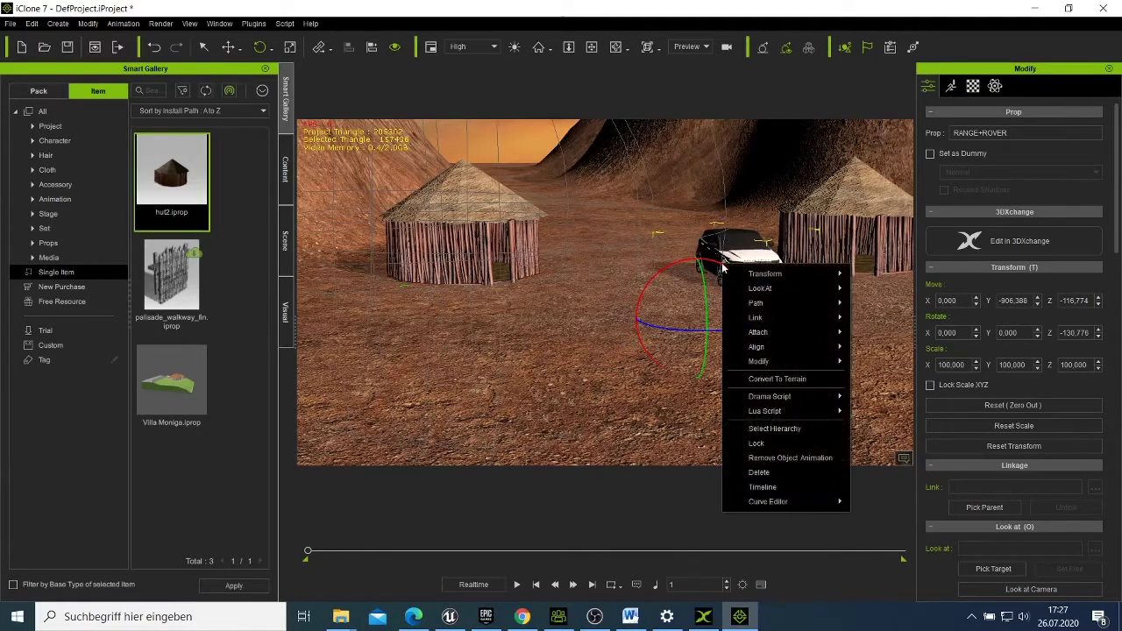
mouse_move(828, 275)
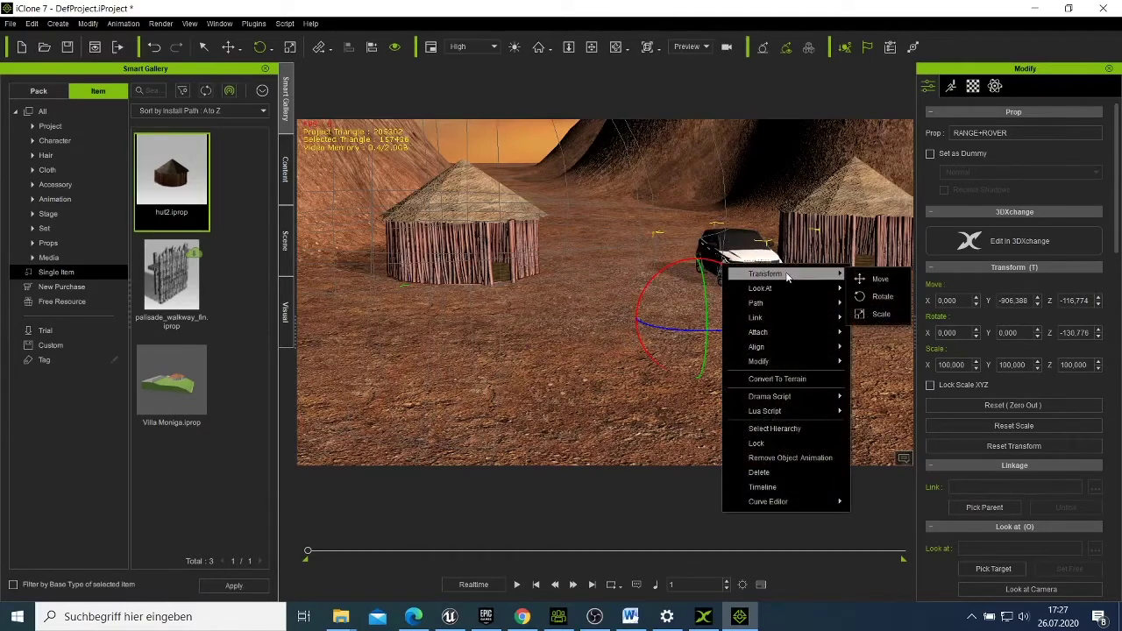
left_click(880, 279)
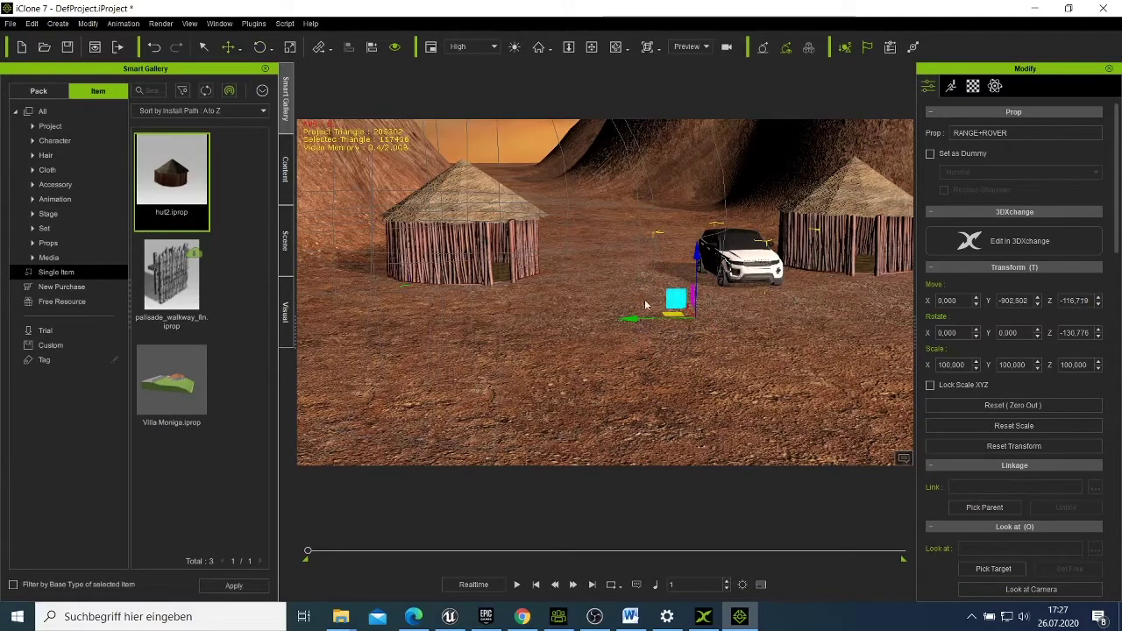
left_click_drag(676, 300, 600, 301)
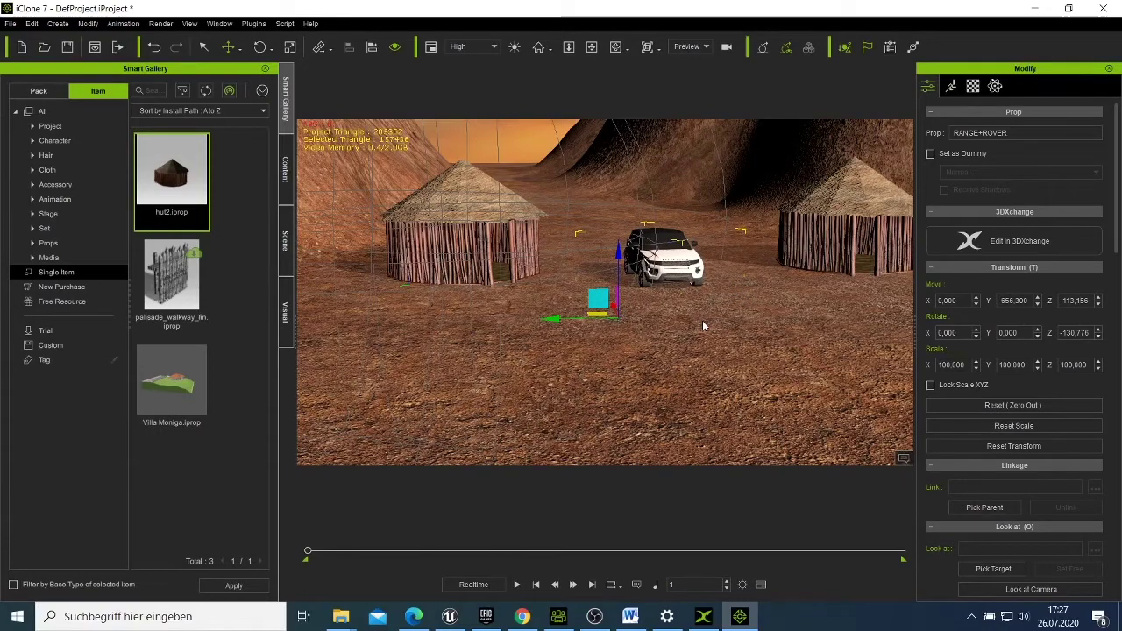
Step: Zoom, orbit and pan the view until the Range Rover faces the camera centrally between the two huts
scroll(702, 320, "up", 5)
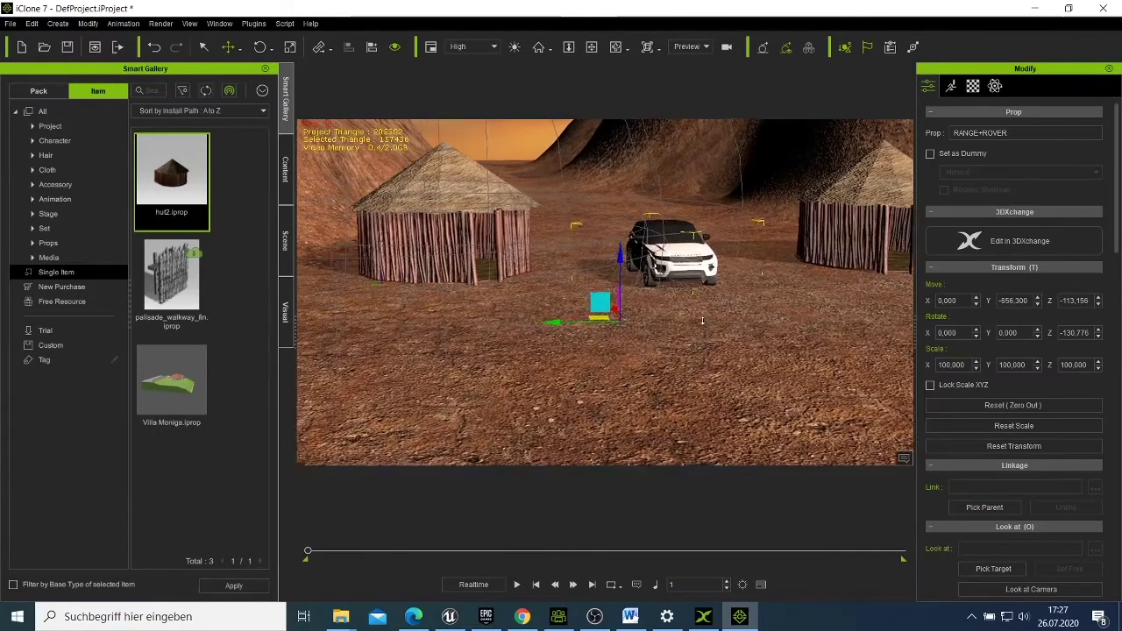
left_click(615, 48)
mouse_move(719, 308)
left_mouse_down()
mouse_move(746, 310)
mouse_move(721, 320)
left_mouse_up()
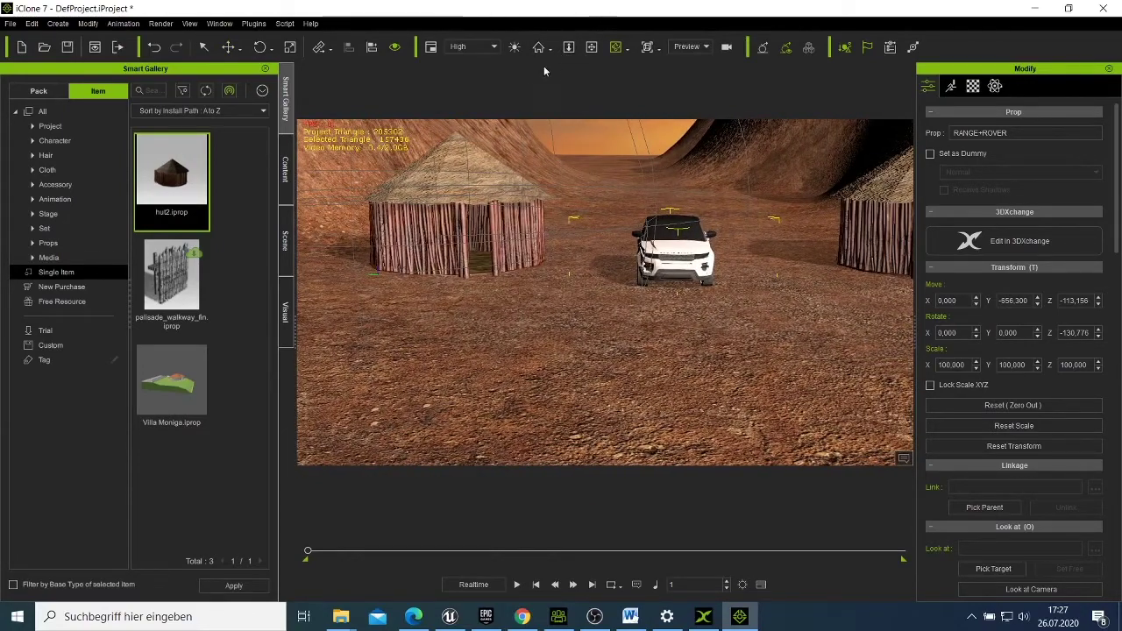
left_click(591, 47)
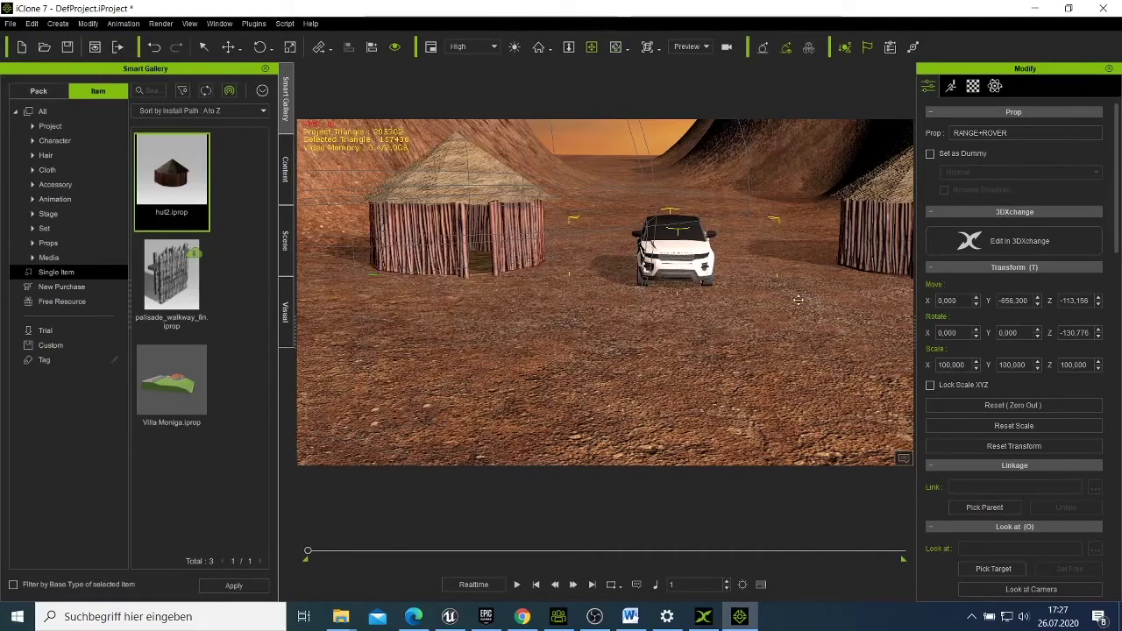
left_click_drag(809, 306, 767, 302)
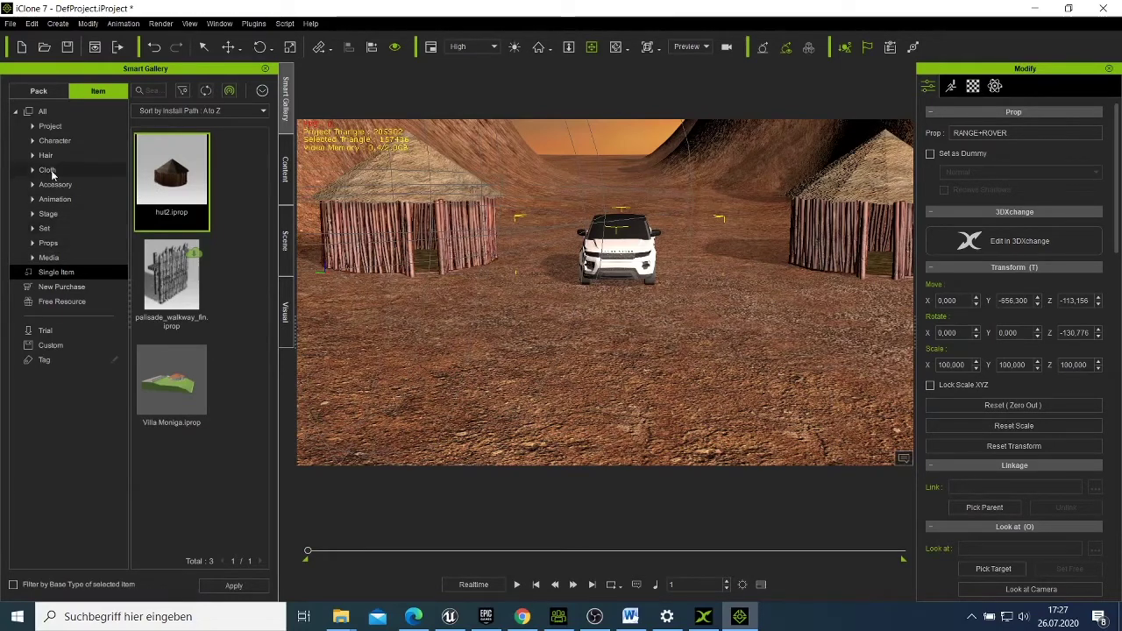
Step: Add the JapaneseMaple_Fall tree from the Tree set templates to the scene
left_click(284, 170)
left_click(70, 215)
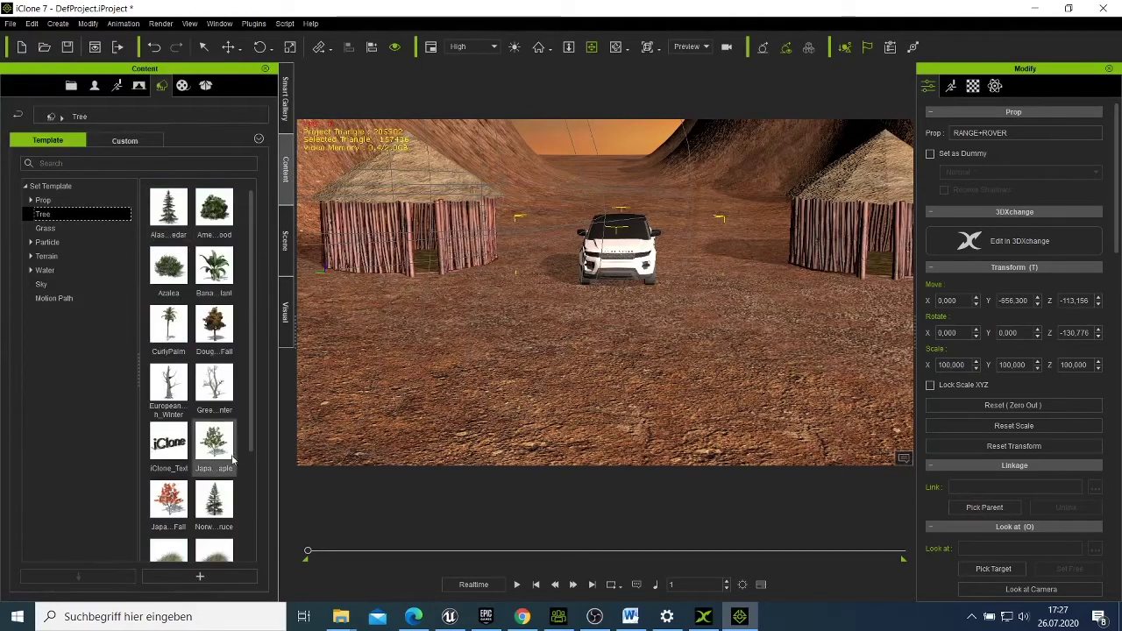
scroll(219, 439, "down", 3)
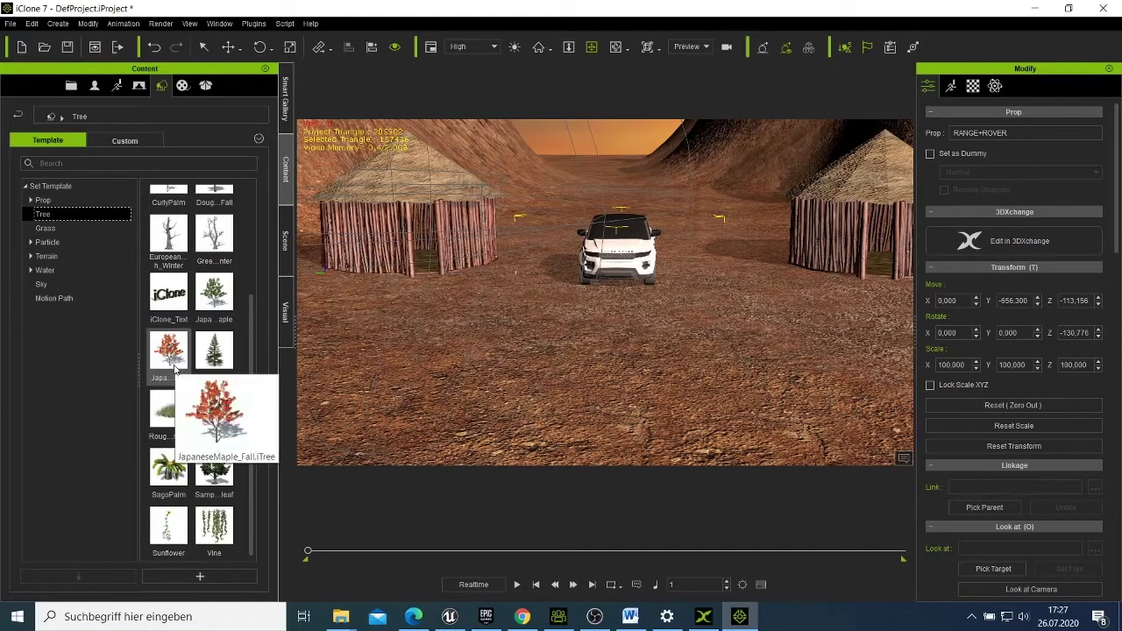
mouse_move(223, 449)
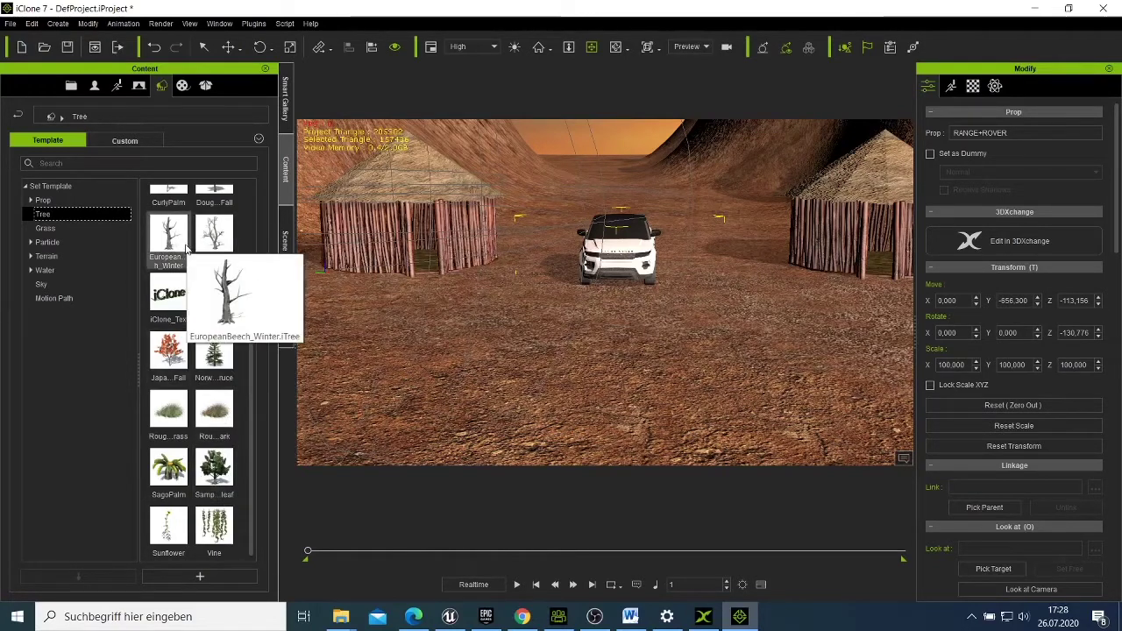
double_click(180, 351)
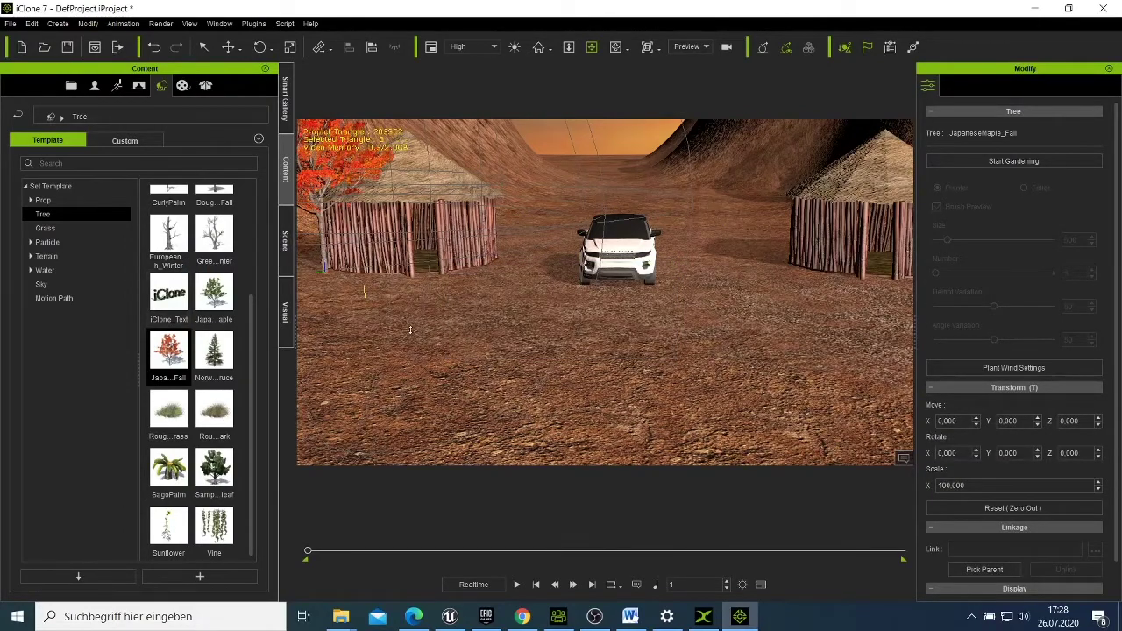
Step: Zoom, orbit and pan the view until the red maple's trunk and the neighbouring hut are fully in frame
scroll(409, 329, "up", 2)
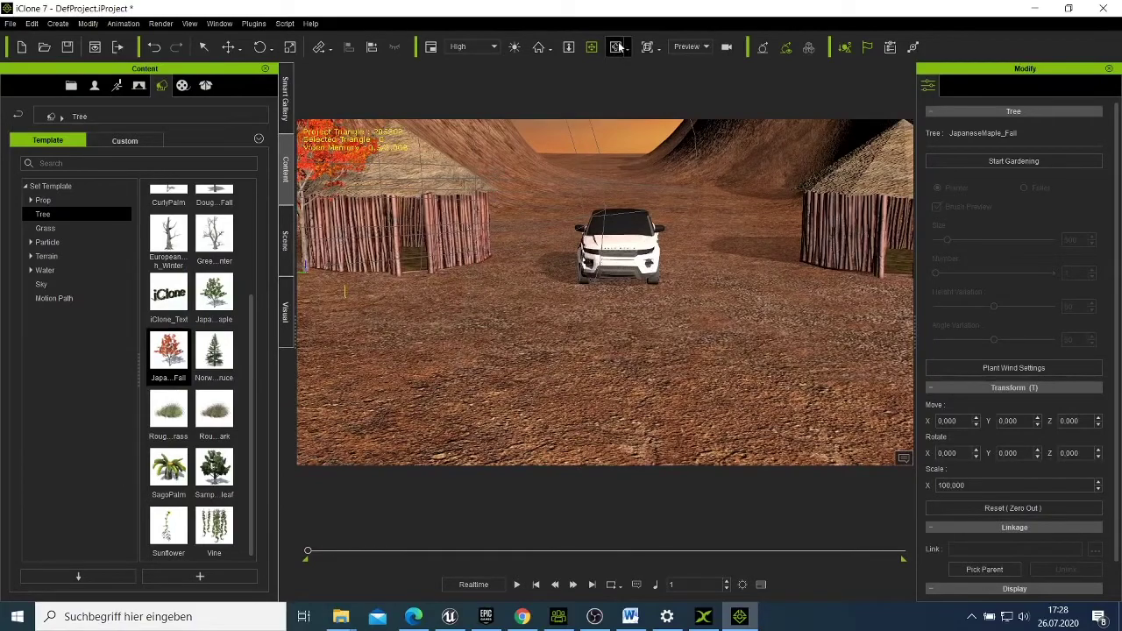
right_click_drag(398, 444, 344, 443)
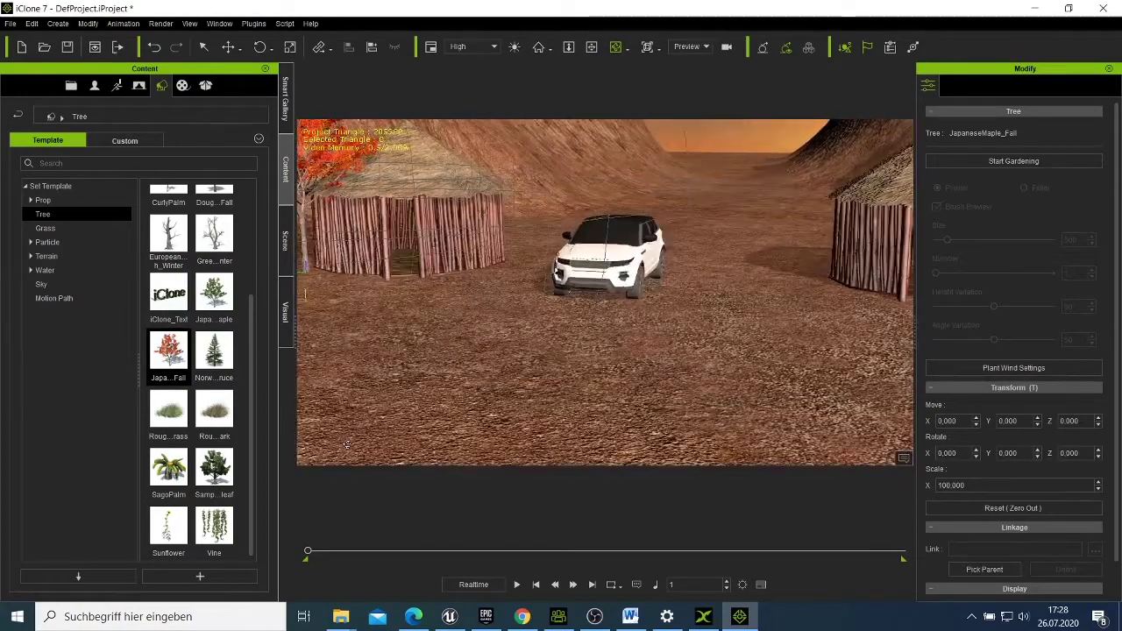
left_click(591, 48)
middle_click_drag(443, 324, 519, 334)
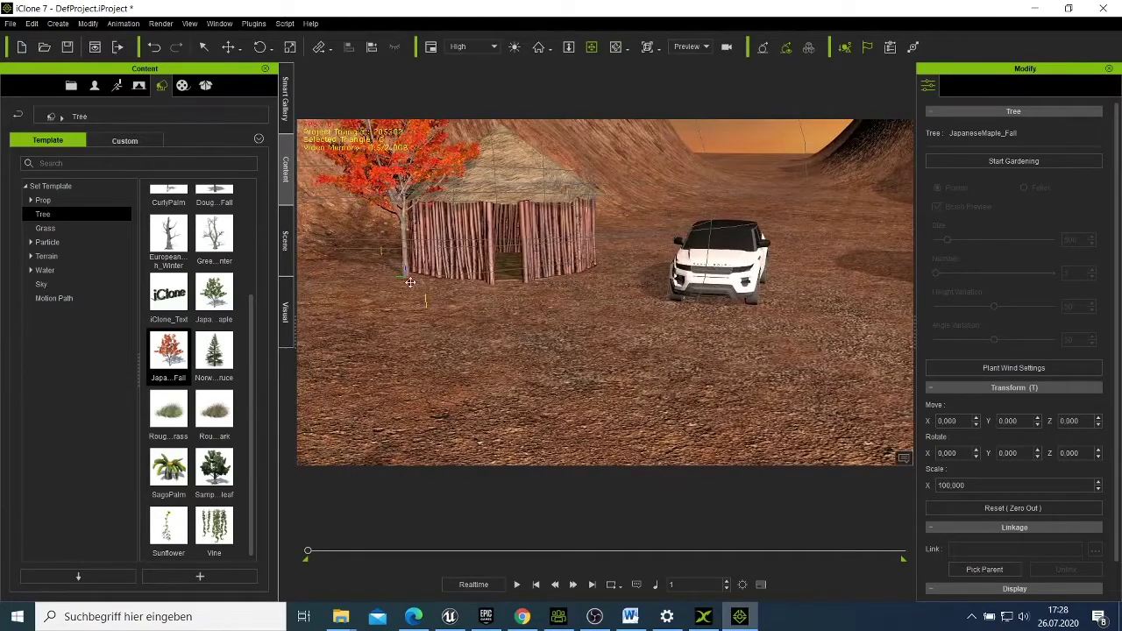
Step: Move the red maple out to the open ground beside its neighbouring hut, to about Y 150 and Z -45
right_click(405, 255)
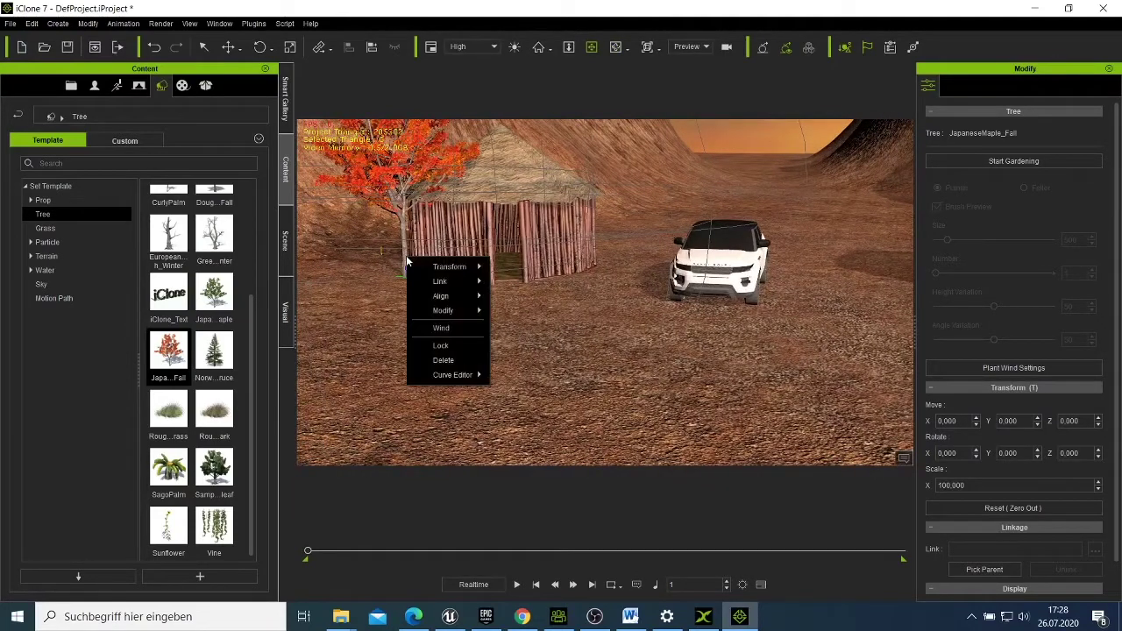
mouse_move(453, 269)
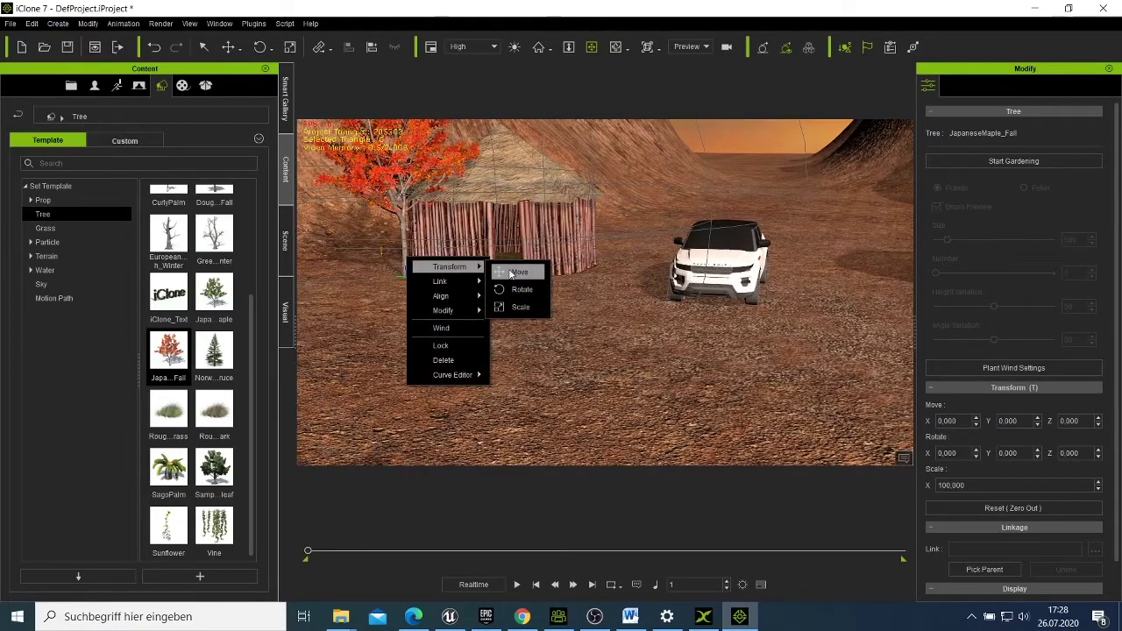
left_click(513, 275)
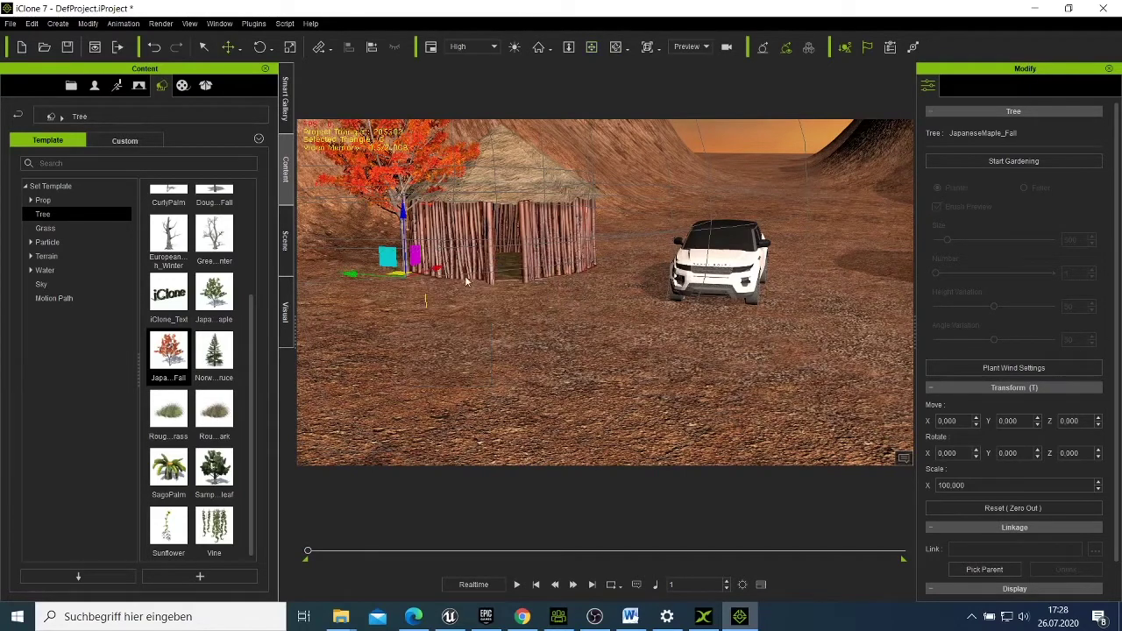
left_click_drag(395, 260, 341, 274)
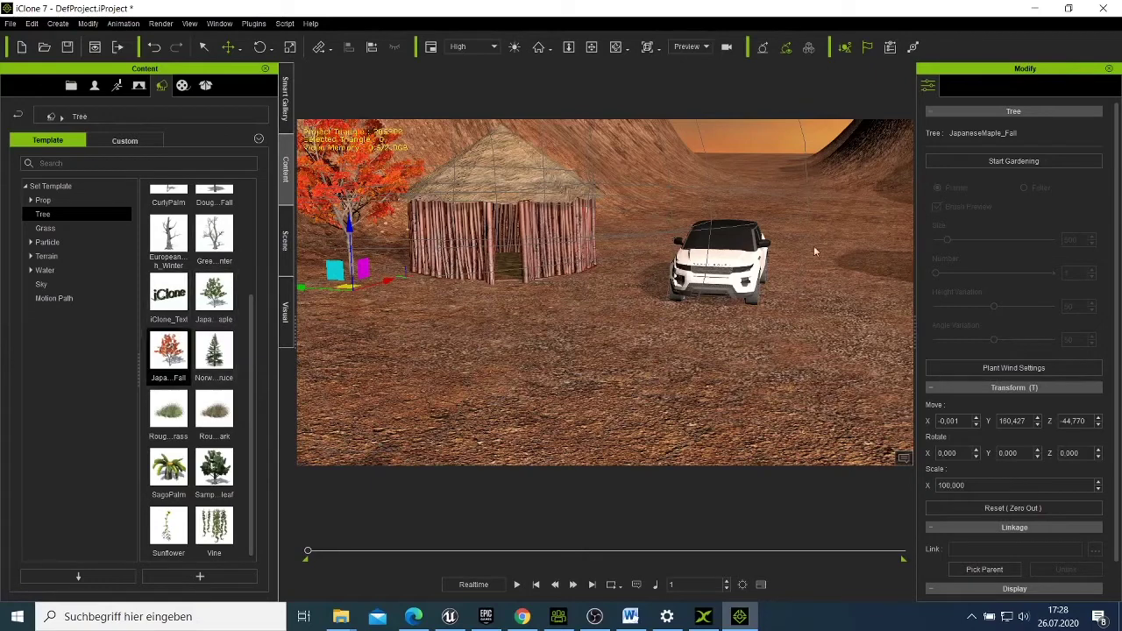
Step: Start gardening with the JapaneseMaple_Fall tree and plant a forest row behind the hut and Range Rover, with the planter's Number set to 8
left_click(1020, 163)
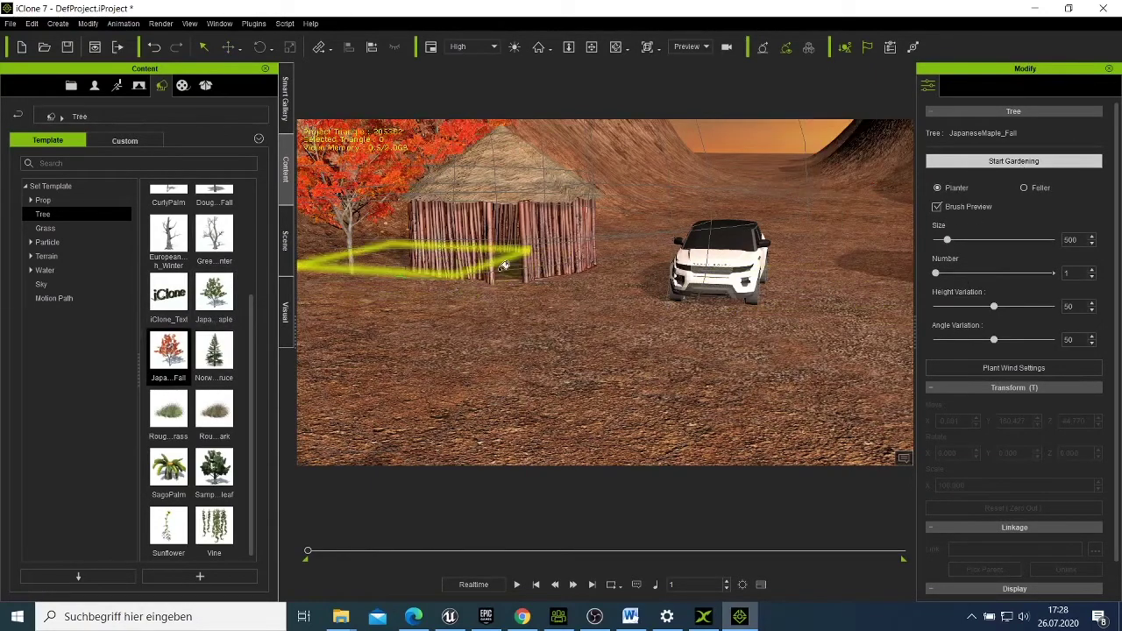
left_click(679, 213)
mouse_move(679, 212)
left_mouse_down()
mouse_move(763, 239)
mouse_move(710, 255)
mouse_move(523, 369)
mouse_move(430, 362)
mouse_move(359, 340)
mouse_move(689, 268)
mouse_move(881, 267)
mouse_move(859, 268)
left_mouse_up()
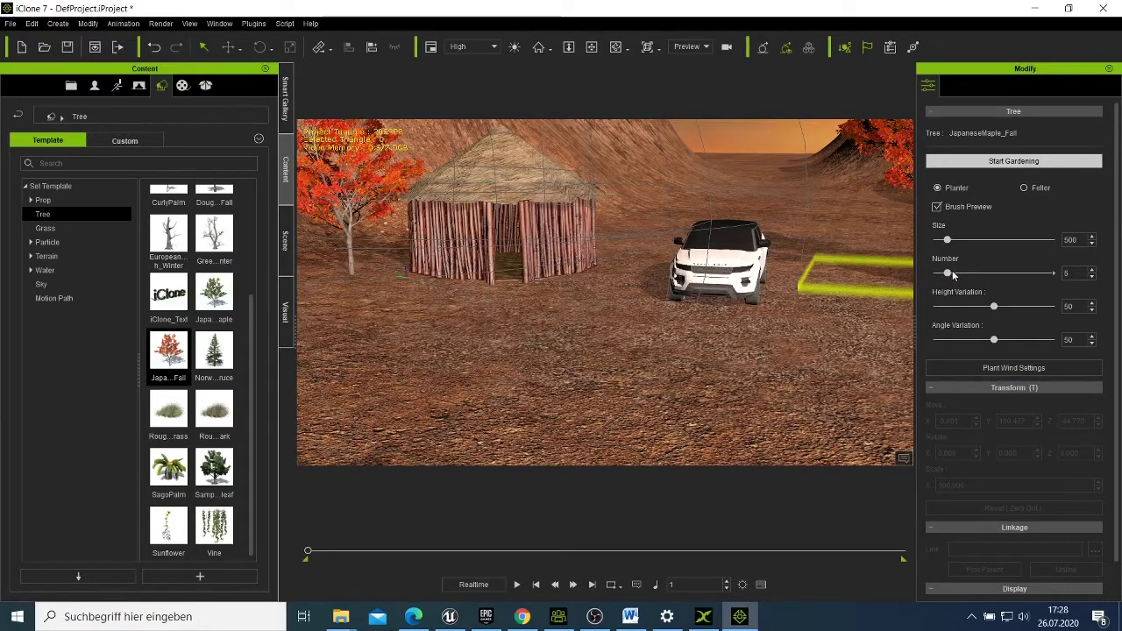
left_click_drag(954, 276, 956, 275)
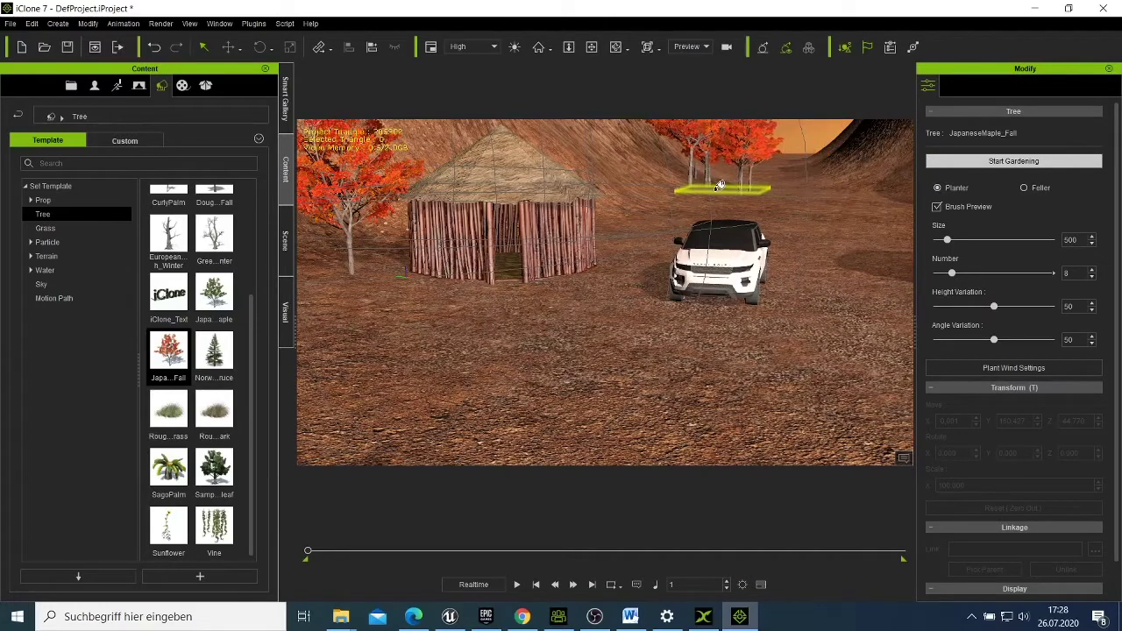
mouse_move(709, 187)
left_mouse_down()
mouse_move(814, 187)
mouse_move(860, 200)
mouse_move(893, 181)
mouse_move(873, 216)
mouse_move(726, 209)
mouse_move(627, 192)
mouse_move(540, 132)
mouse_move(789, 151)
mouse_move(822, 184)
mouse_move(824, 216)
left_mouse_up()
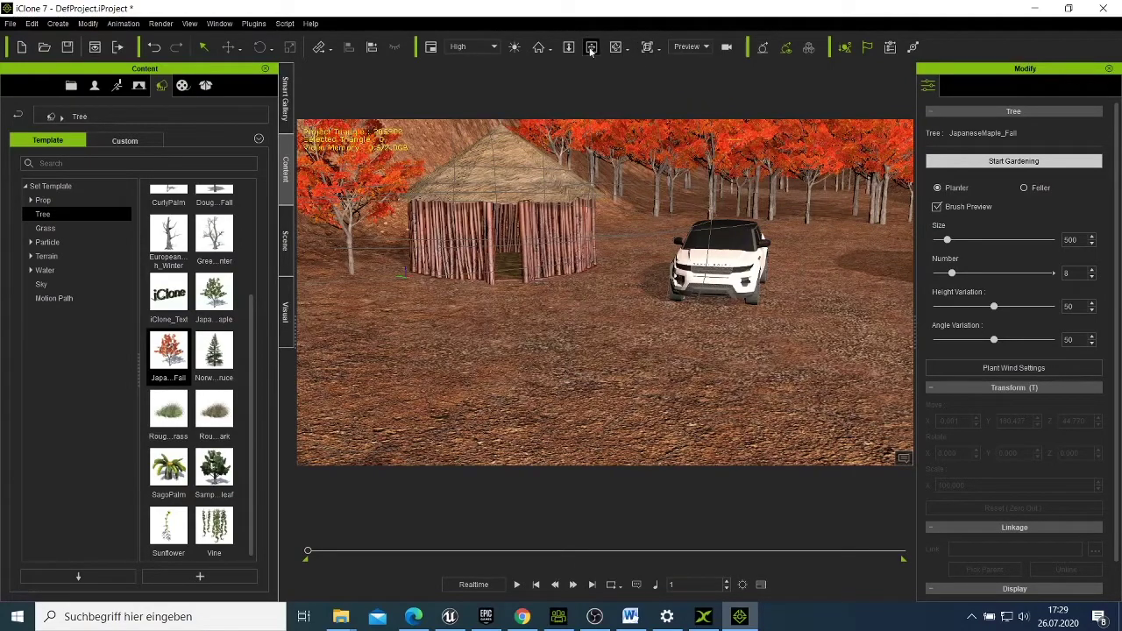
Step: Restart gardening and extend the maple forest into the gap behind the second hut
middle_click_drag(666, 210, 413, 253)
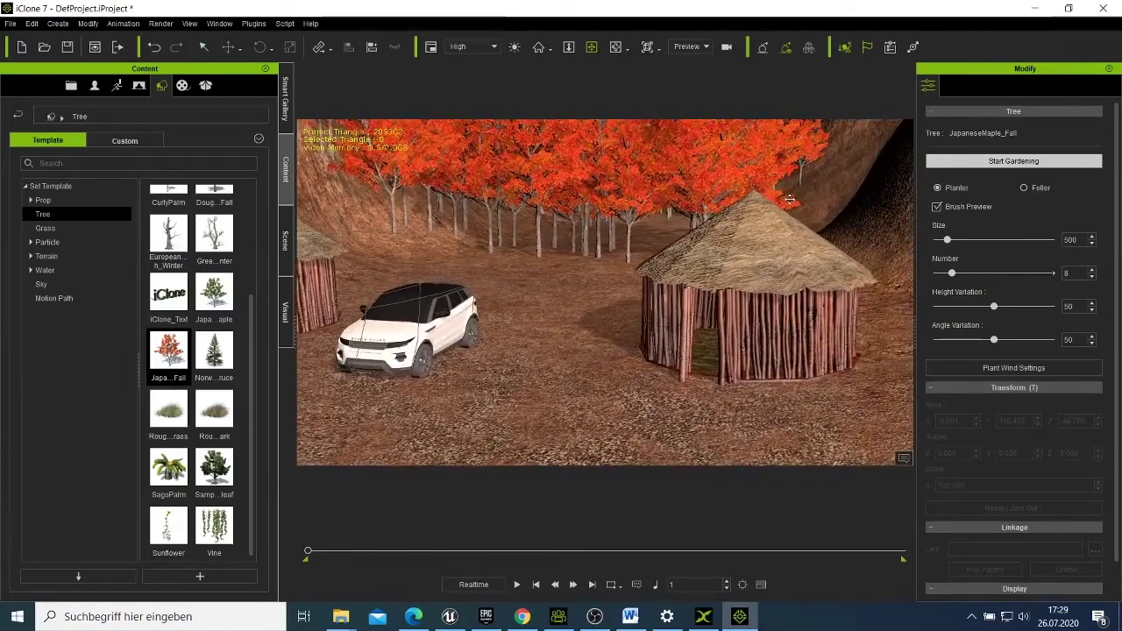
left_click(1000, 162)
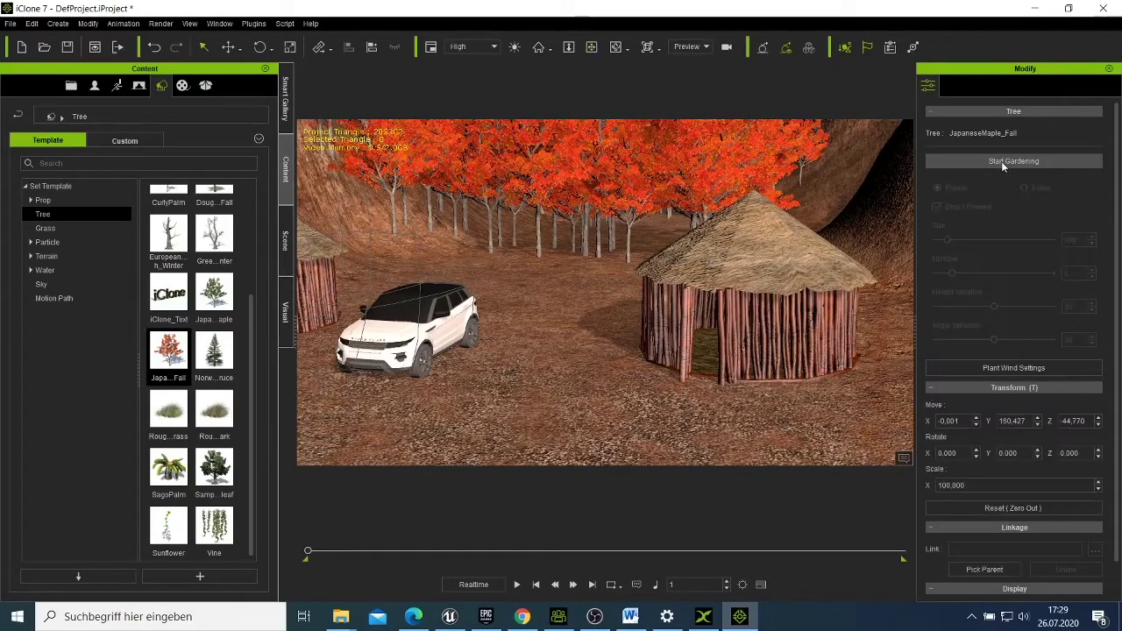
left_click(976, 162)
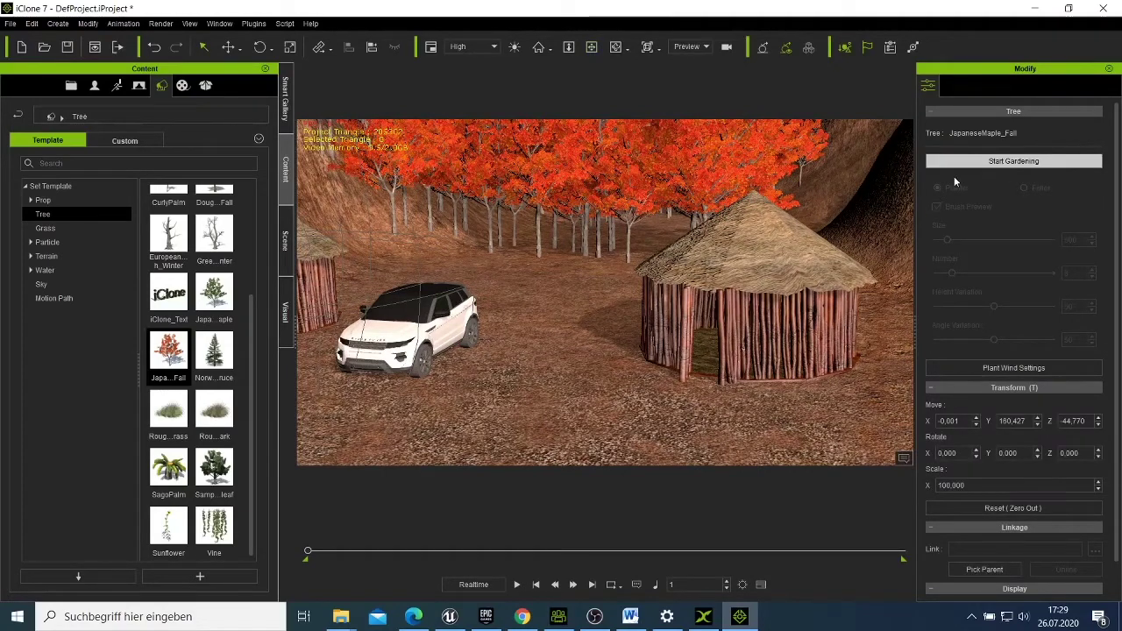
left_click(871, 209)
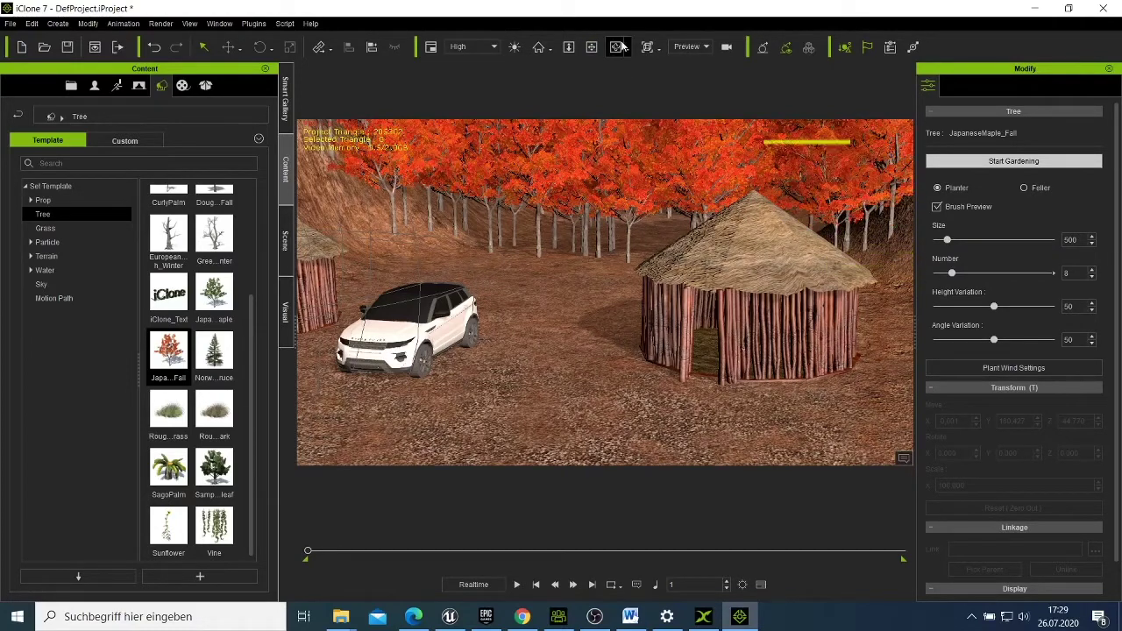
Step: Plant more maples on the bare canyon slope and the ground along the outer side of the second hut
right_click_drag(604, 319, 713, 362)
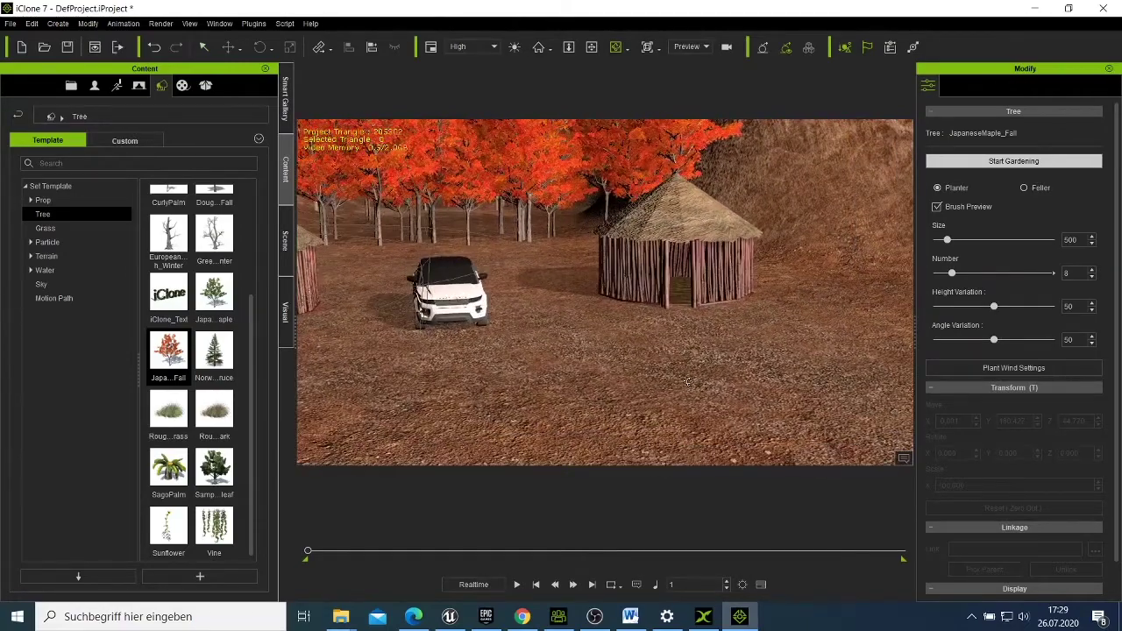
scroll(684, 386, "up", 2)
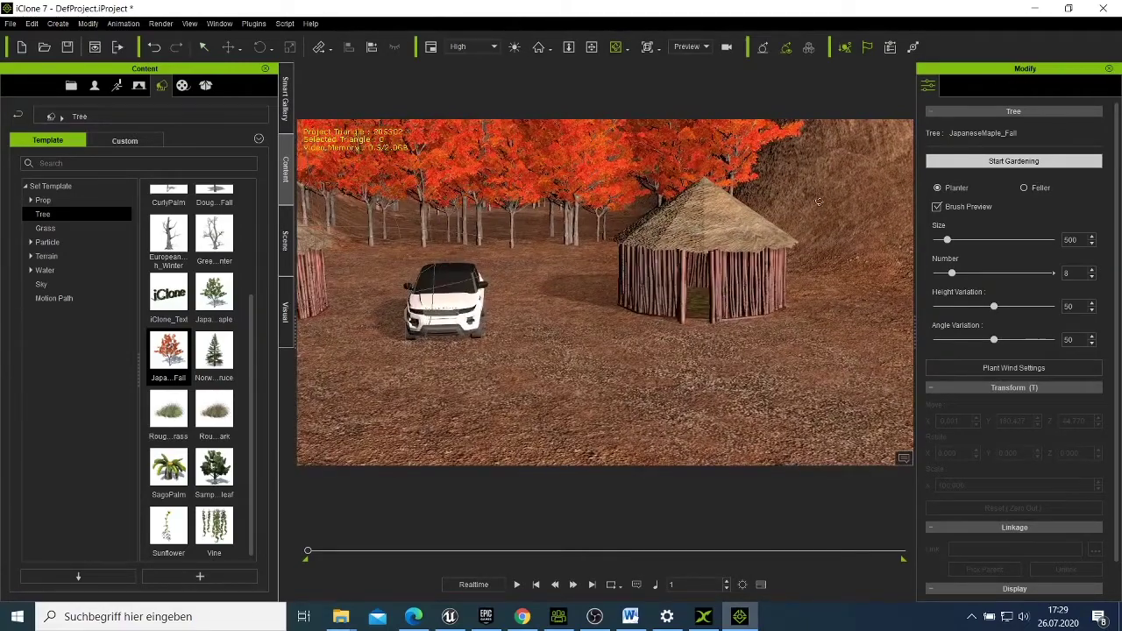
left_click(969, 160)
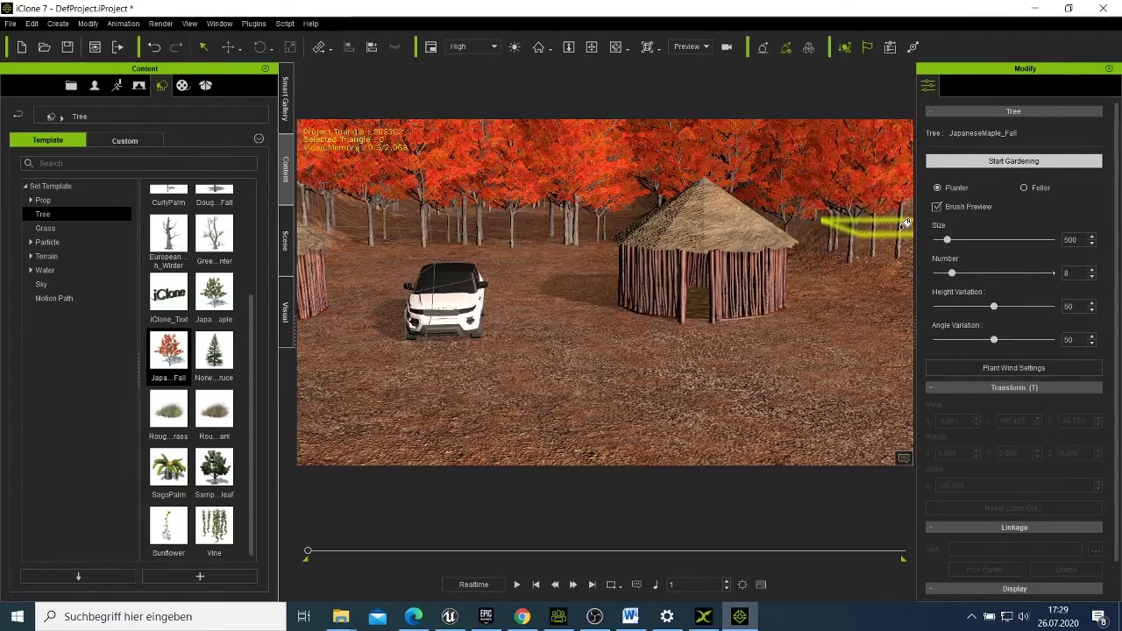
mouse_move(666, 239)
left_mouse_down()
mouse_move(554, 260)
mouse_move(794, 245)
mouse_move(855, 315)
mouse_move(884, 315)
mouse_move(789, 355)
mouse_move(561, 298)
mouse_move(912, 400)
mouse_move(959, 386)
mouse_move(930, 350)
mouse_move(1027, 344)
left_mouse_up()
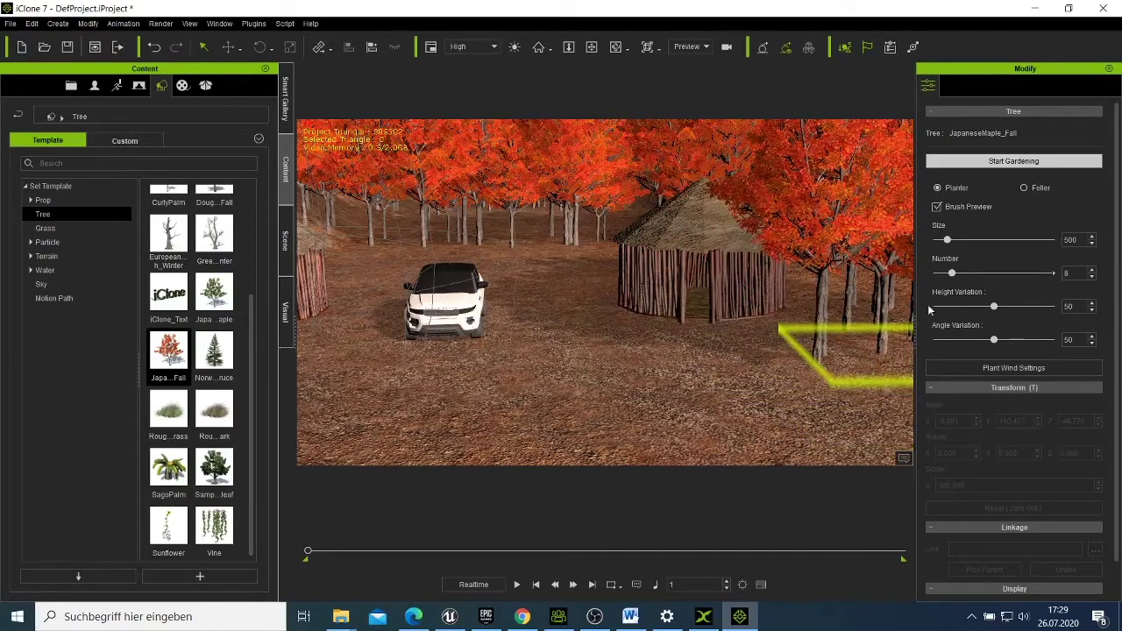
mouse_move(927, 305)
left_mouse_down()
mouse_move(879, 309)
mouse_move(907, 309)
mouse_move(917, 338)
mouse_move(895, 323)
mouse_move(869, 272)
left_mouse_up()
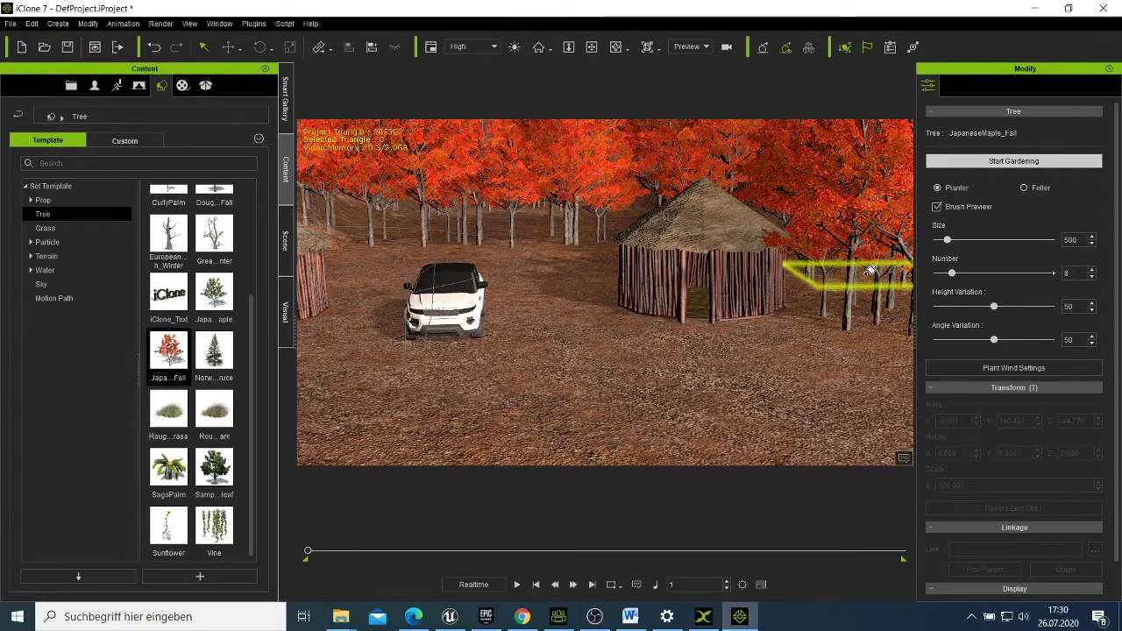
Step: Fill the bare slope and ground behind the Range Rover with more maples, then end gardening
left_click(616, 46)
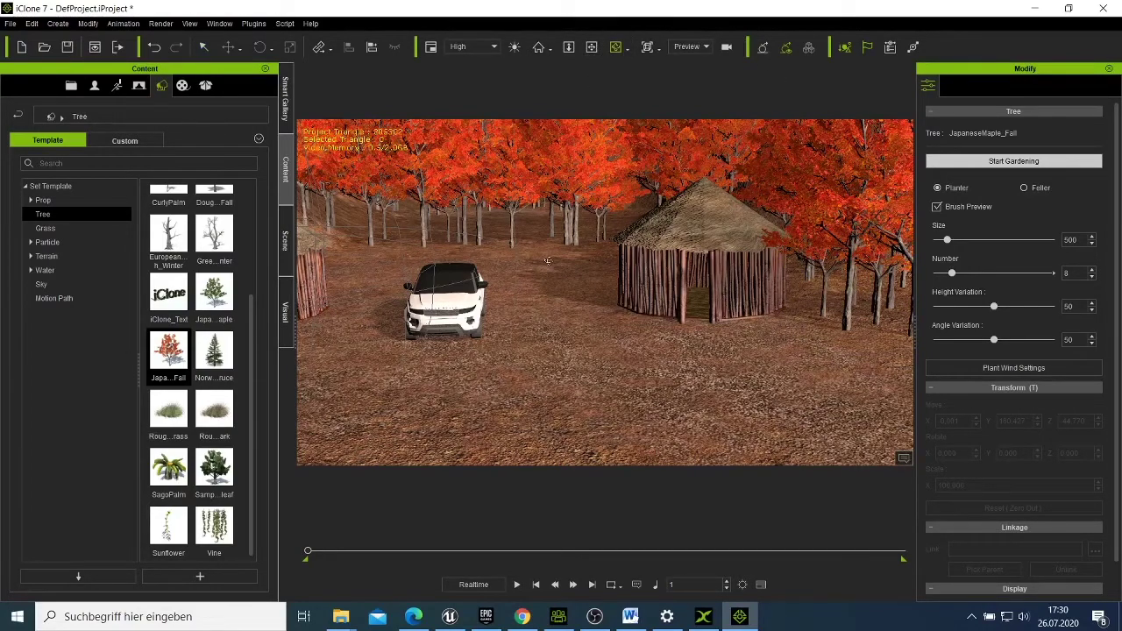
left_click_drag(547, 261, 369, 286)
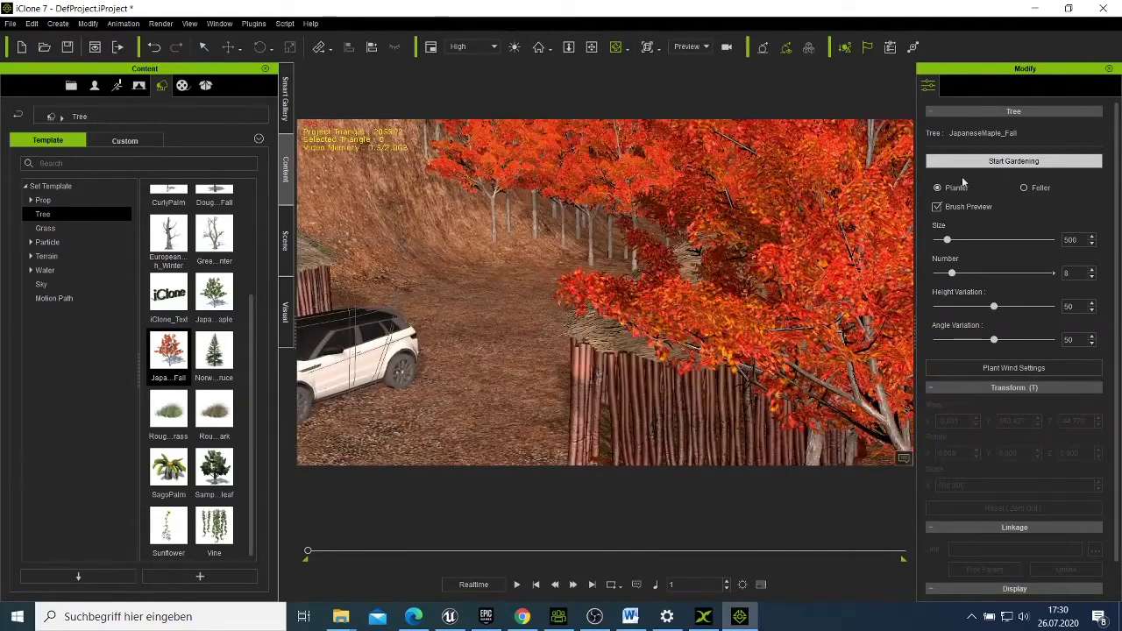
left_click(985, 161)
mouse_move(473, 281)
left_mouse_down()
mouse_move(399, 238)
mouse_move(427, 249)
mouse_move(369, 256)
mouse_move(479, 258)
mouse_move(522, 275)
left_mouse_up()
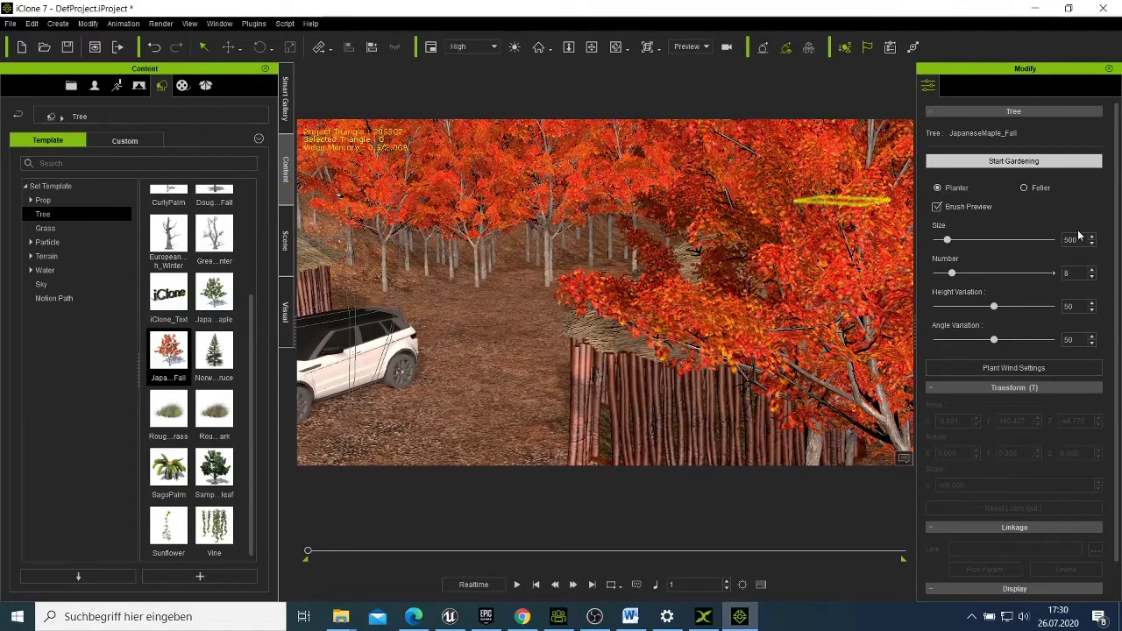
left_click(990, 160)
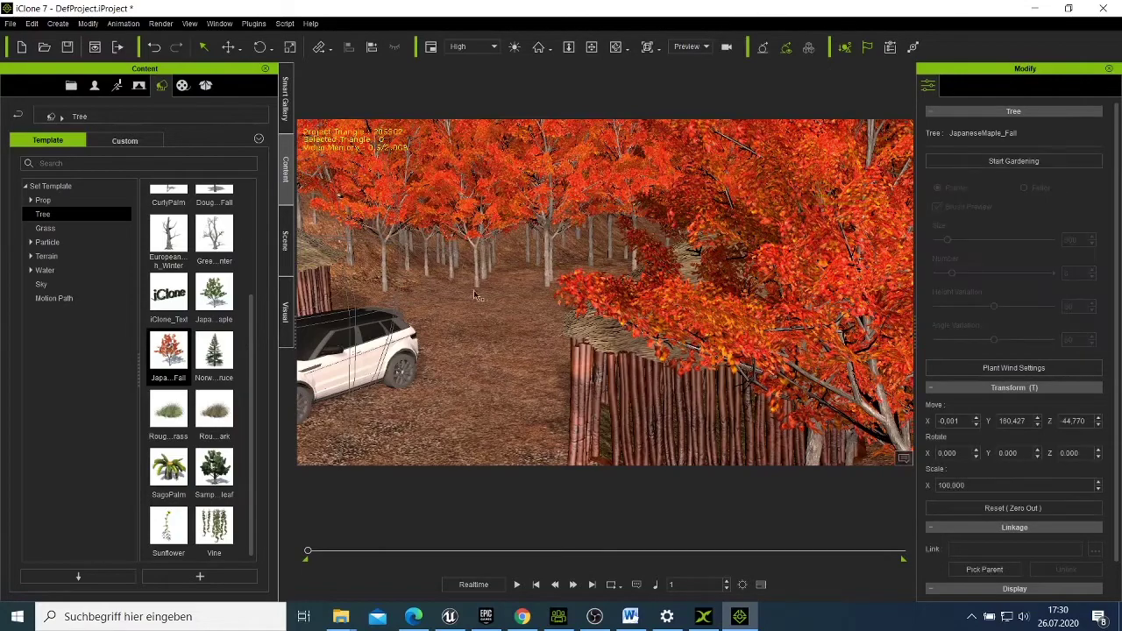
Step: Orbit and pan the view until the Range Rover and both huts are framed in front of the maple forest
left_click(614, 47)
left_click_drag(548, 340, 699, 309)
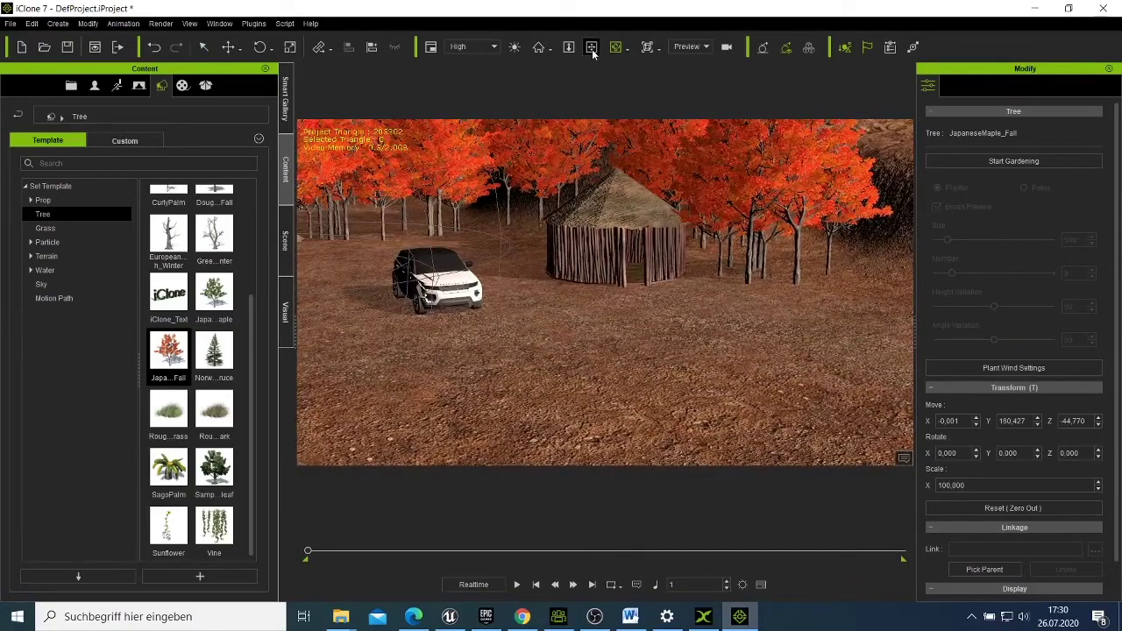
left_click_drag(550, 300, 676, 281)
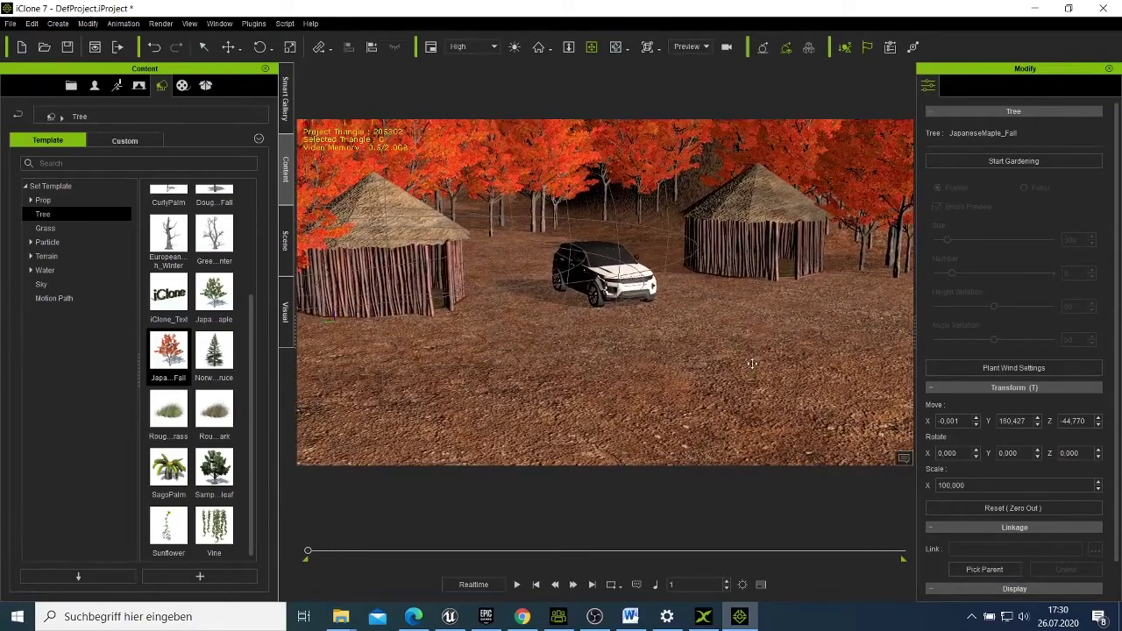
left_click_drag(750, 365, 738, 135)
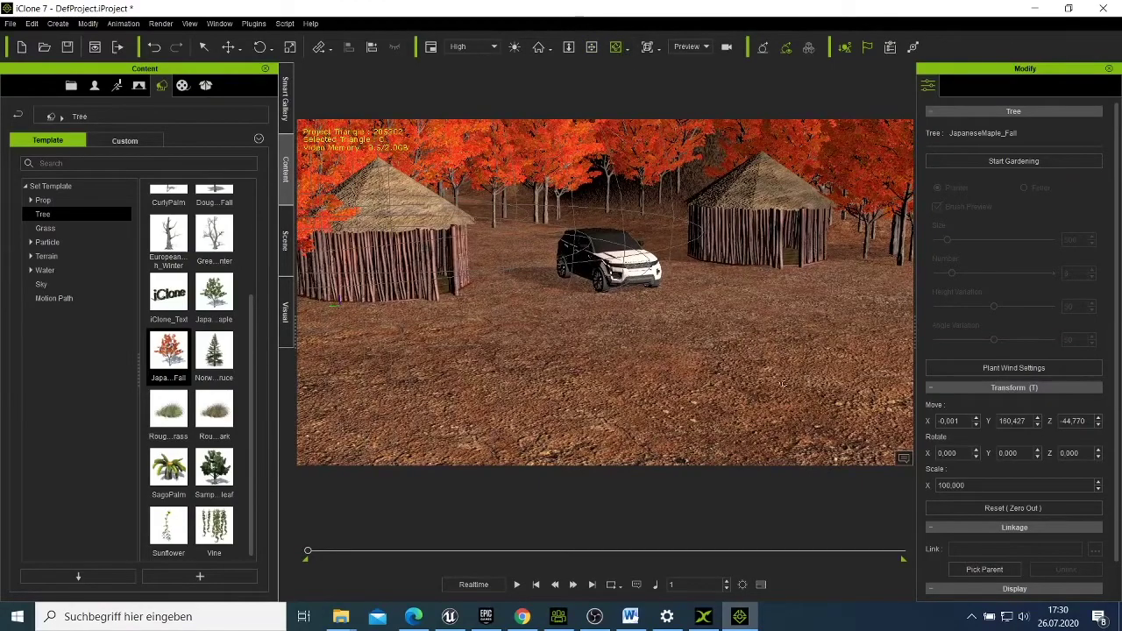
left_click_drag(782, 383, 710, 405)
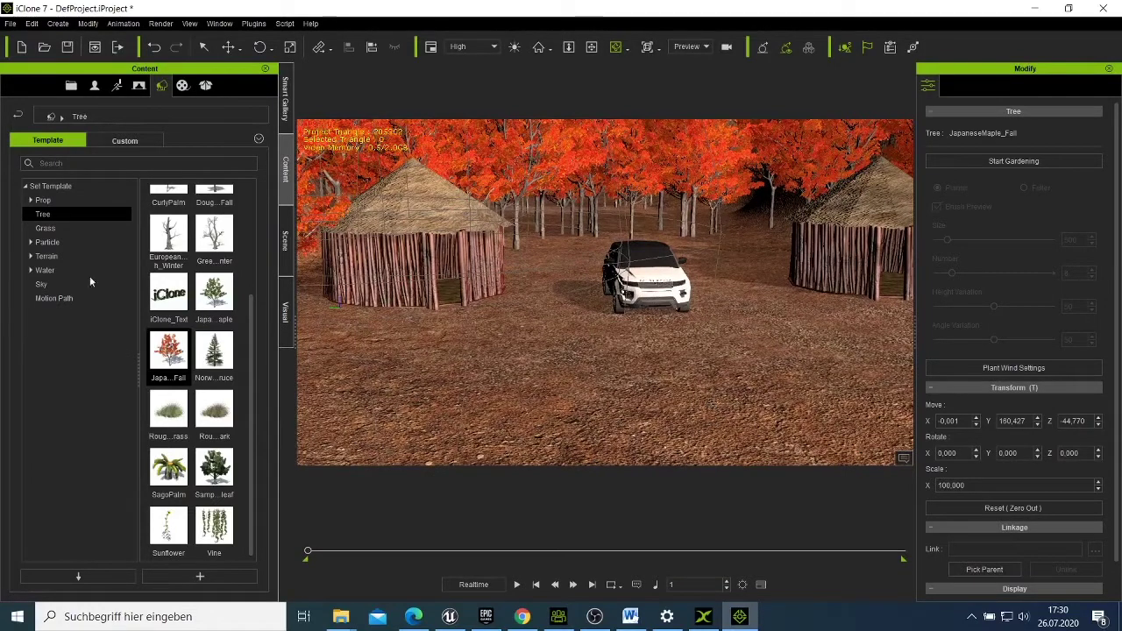
Step: Browse the Grass set templates, then add the RoughGrass_dark plant from the Tree set templates to the scene
left_click(48, 229)
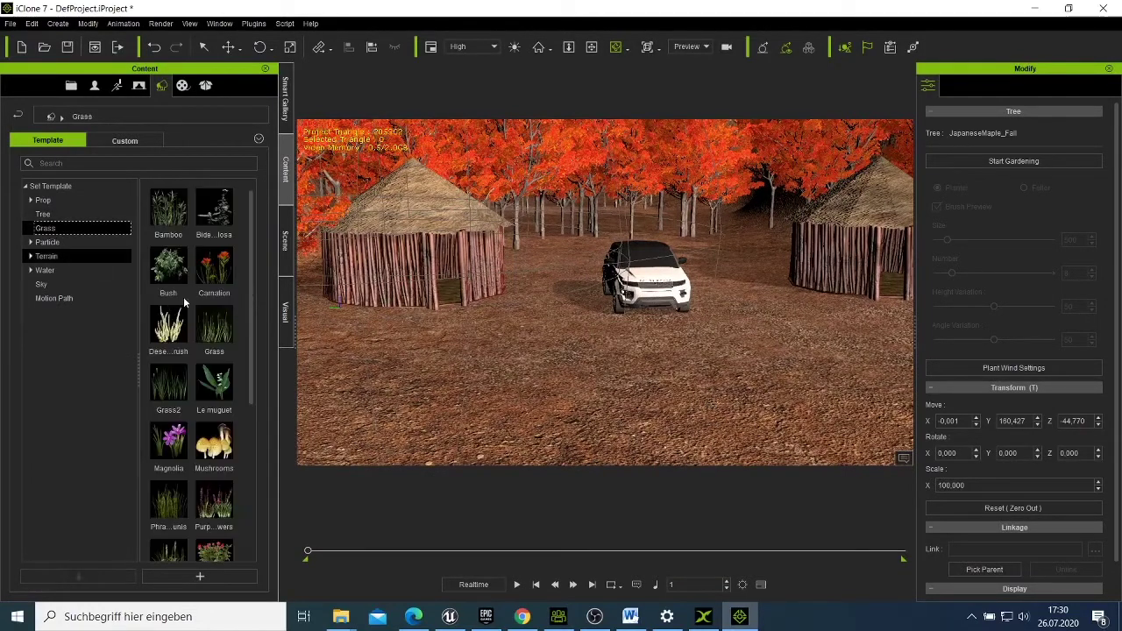
scroll(196, 350, "down", 3)
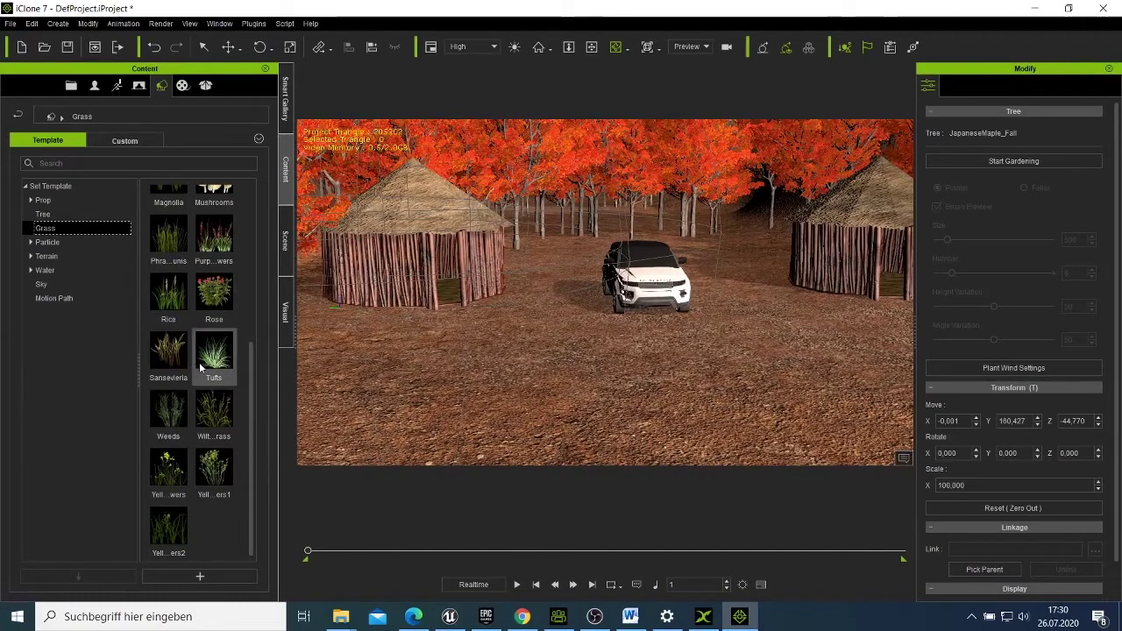
mouse_move(205, 369)
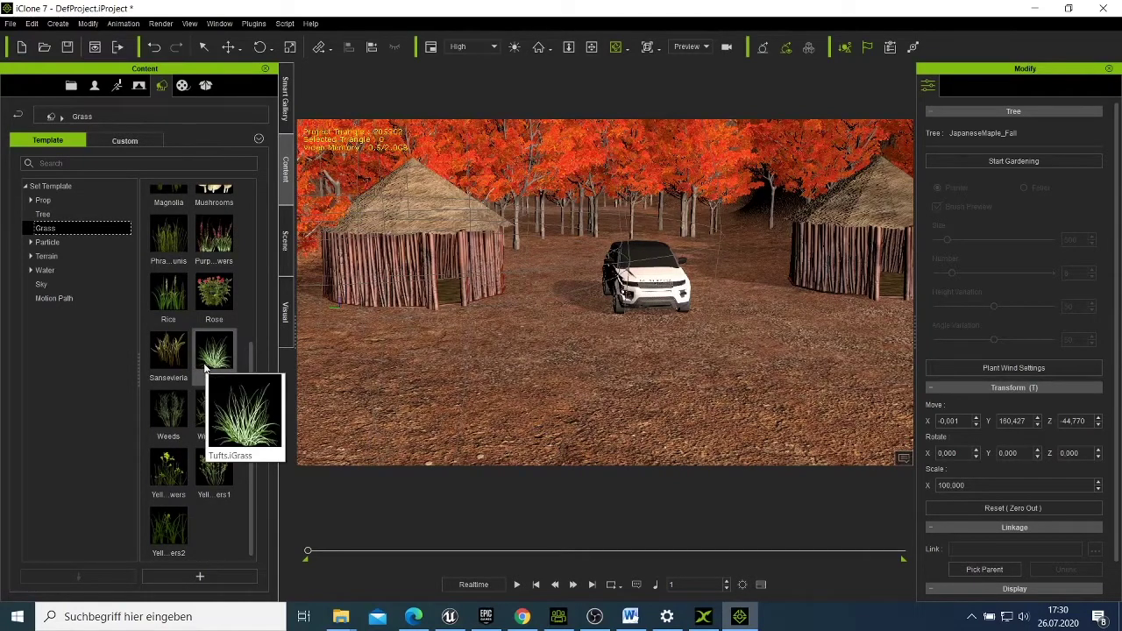
left_click(51, 216)
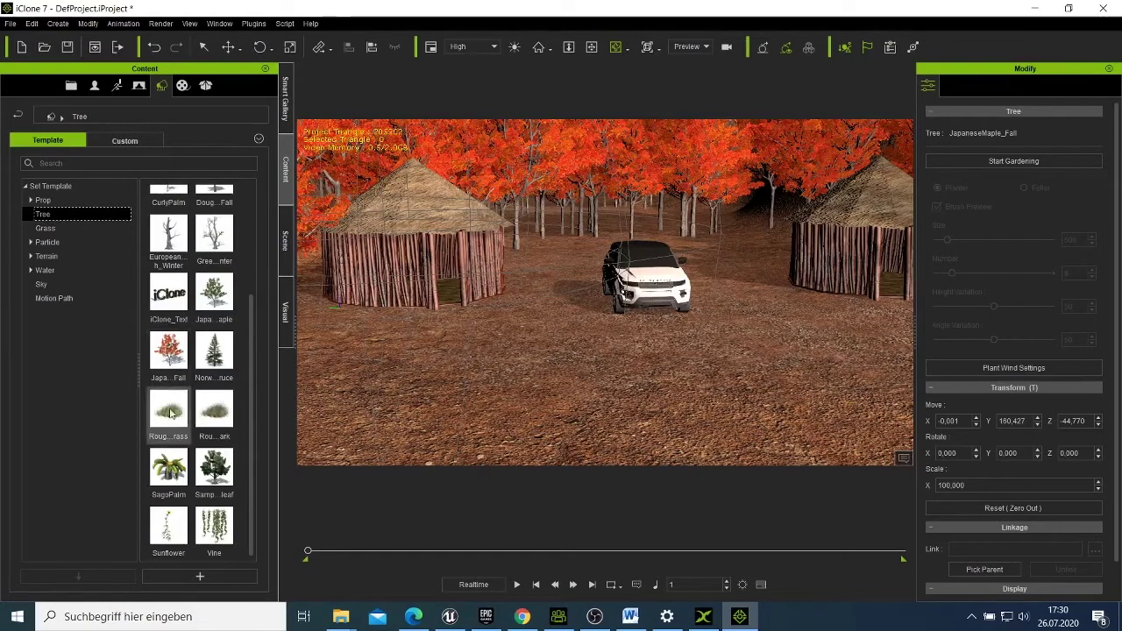
mouse_move(215, 435)
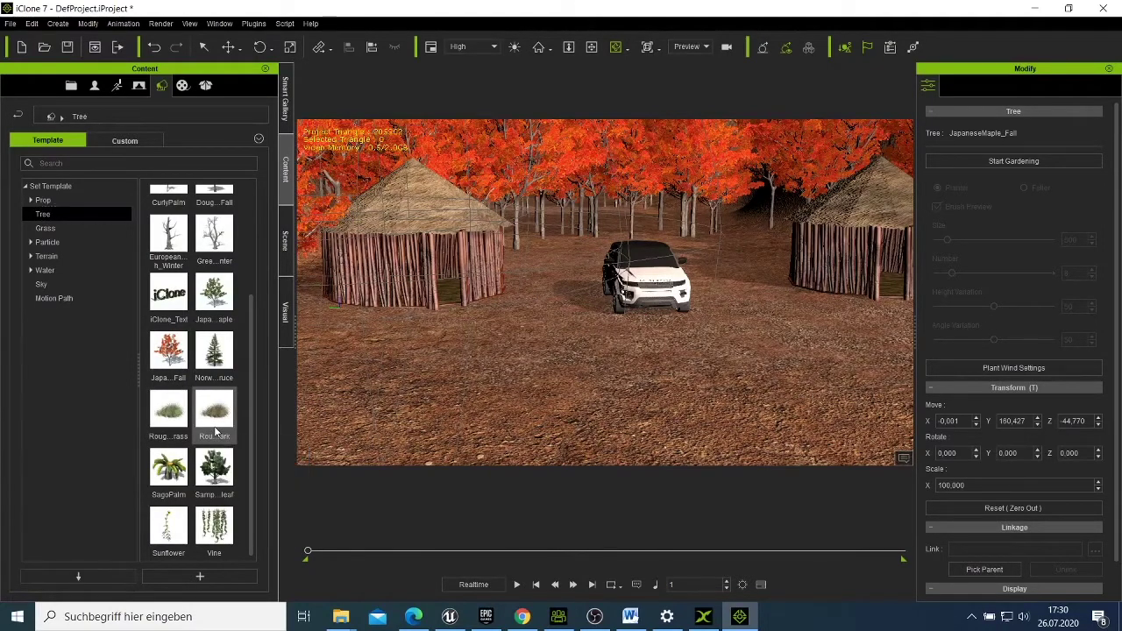
double_click(216, 431)
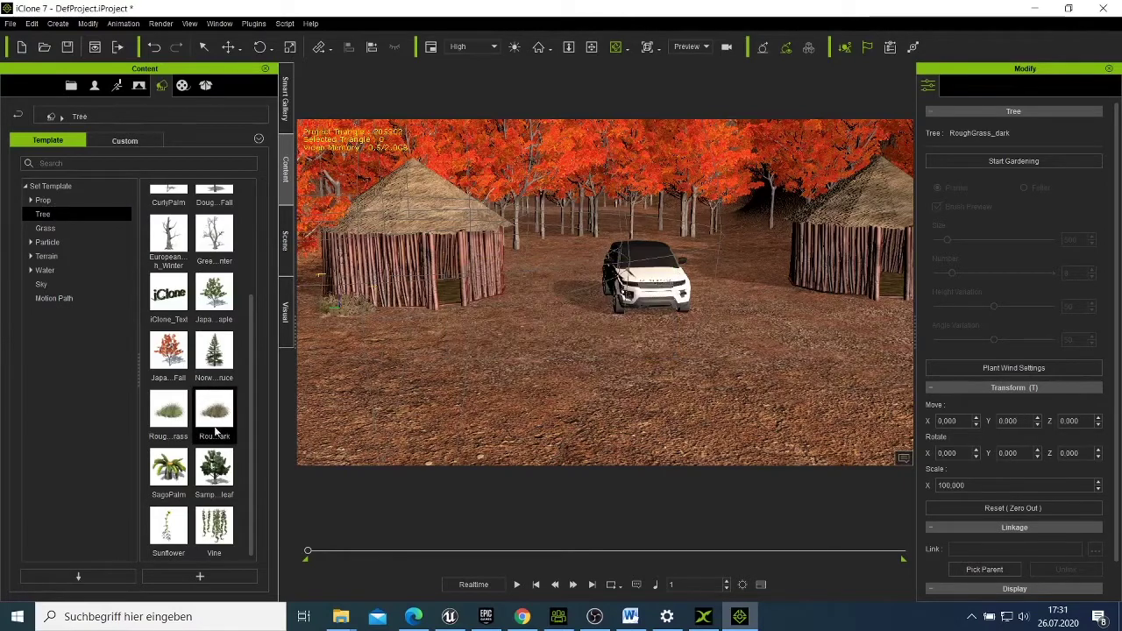
Step: Move the rough grass between the first hut and the Range Rover, to about Y -543 and Z 8
right_click(347, 305)
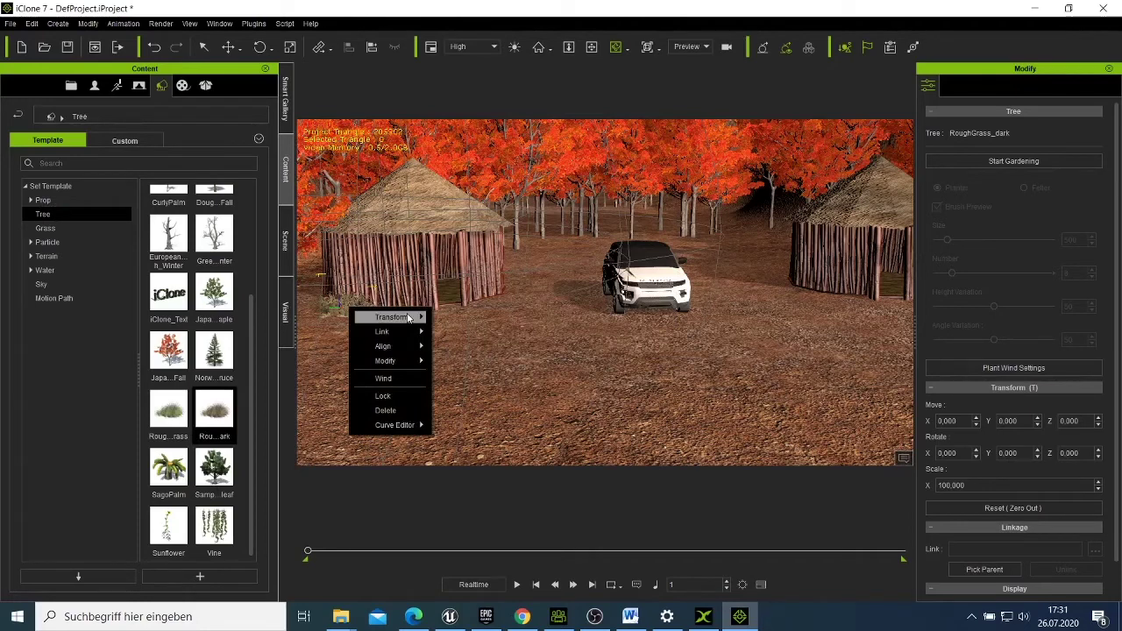
mouse_move(407, 318)
left_click(456, 322)
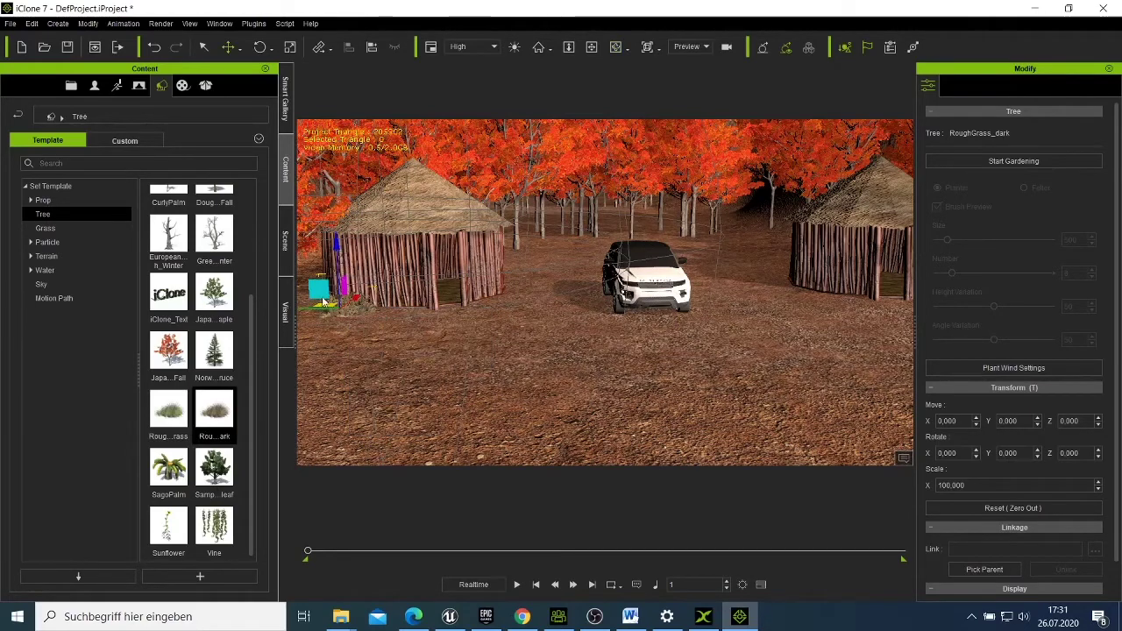
left_click_drag(323, 301, 526, 290)
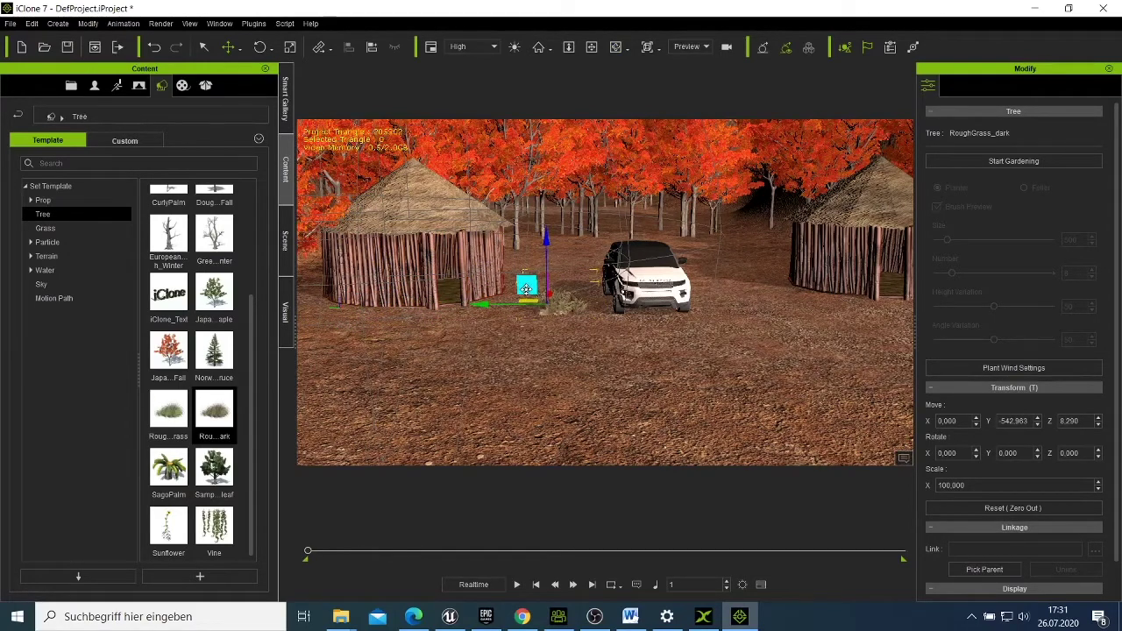
left_click(617, 48)
mouse_move(538, 347)
right_mouse_down()
mouse_move(534, 358)
mouse_move(545, 327)
right_mouse_up()
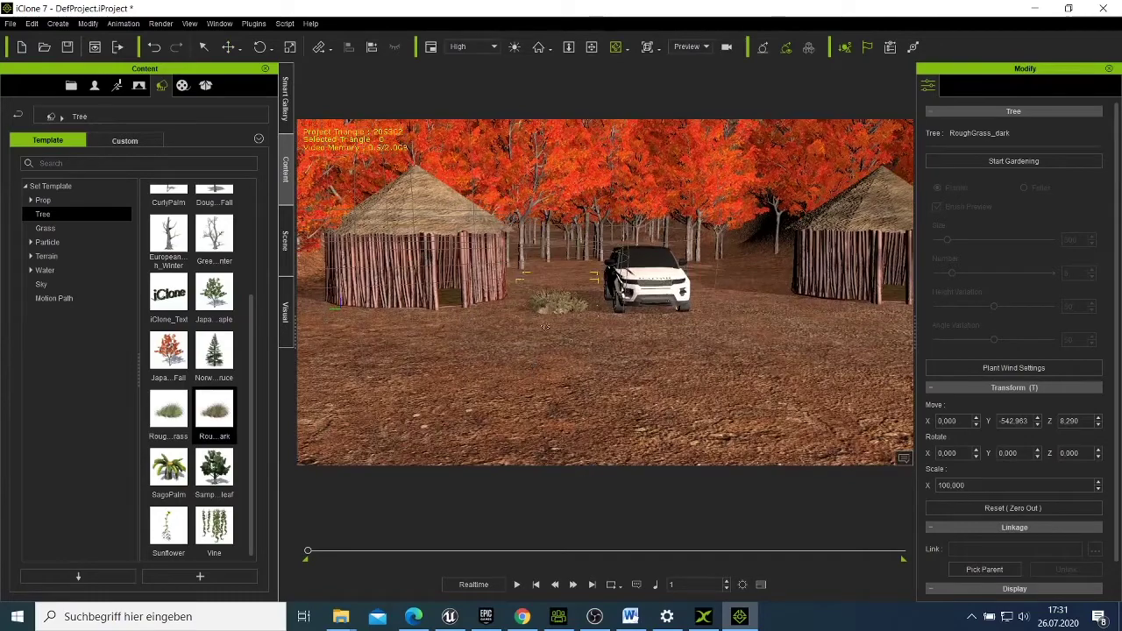
Step: Plant rough grass in front of and behind the Range Rover using brush size 336 and height variation 14
scroll(513, 334, "up", 4)
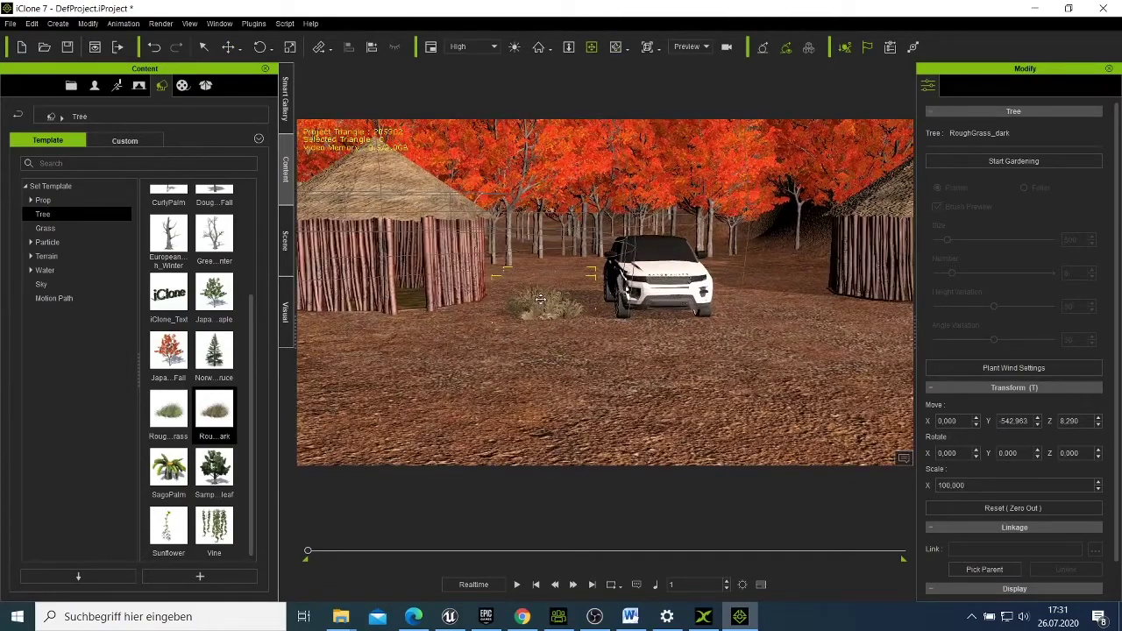
left_click(990, 162)
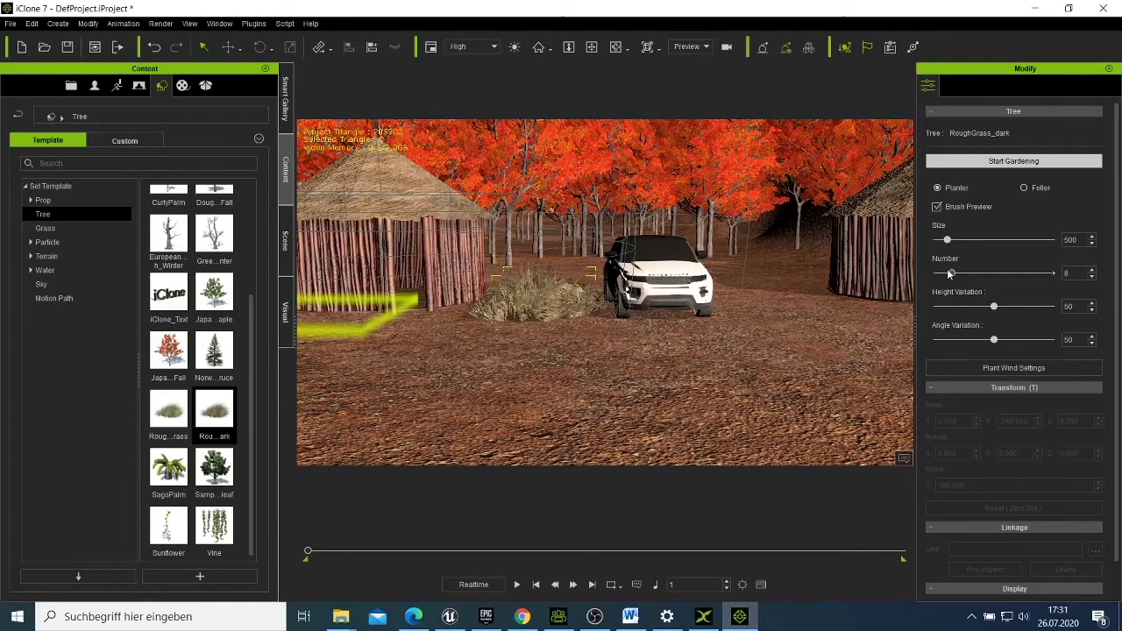
mouse_move(948, 242)
left_mouse_down()
mouse_move(935, 242)
mouse_move(956, 240)
mouse_move(945, 240)
left_mouse_up()
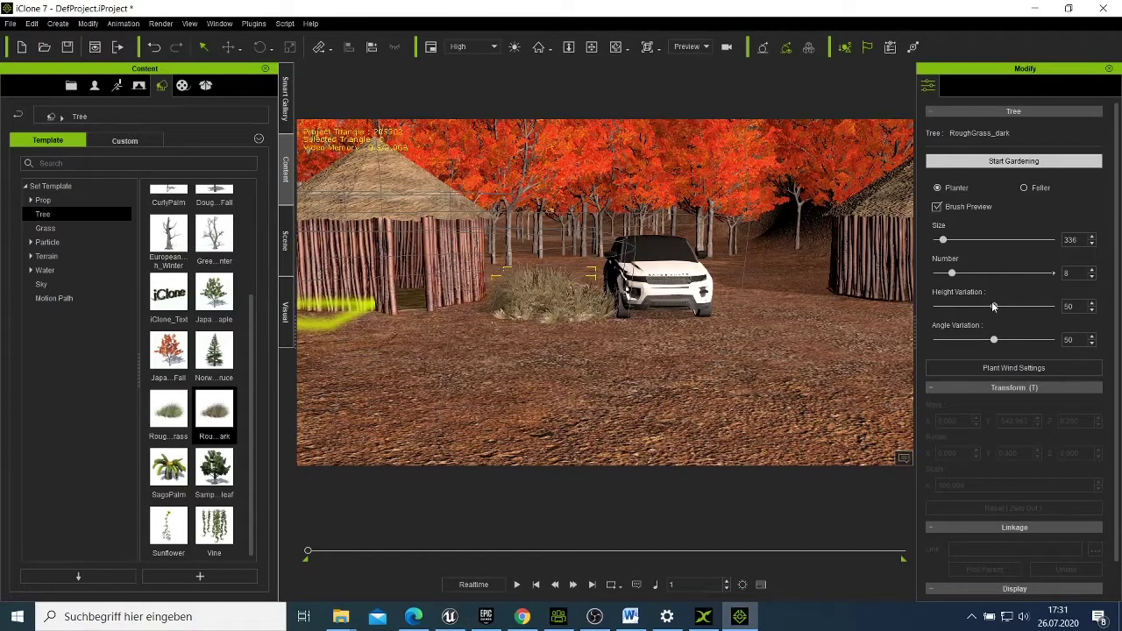
left_click_drag(987, 310, 951, 318)
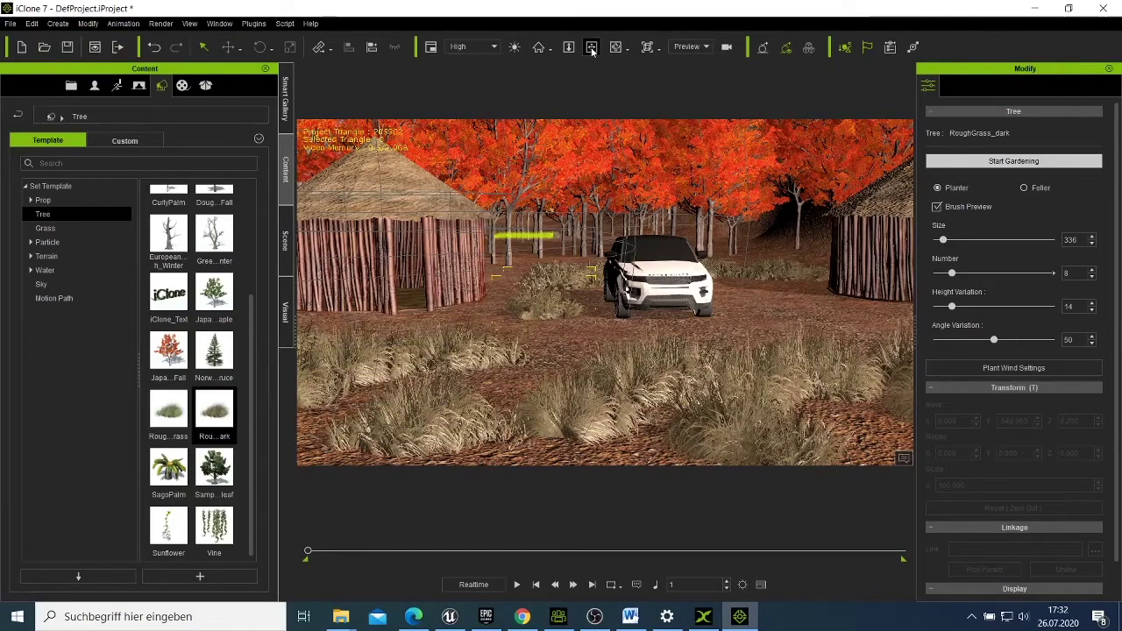
Step: Plant more rough grass across the near foreground and on the ground beside the first hut
scroll(663, 359, "down", 5)
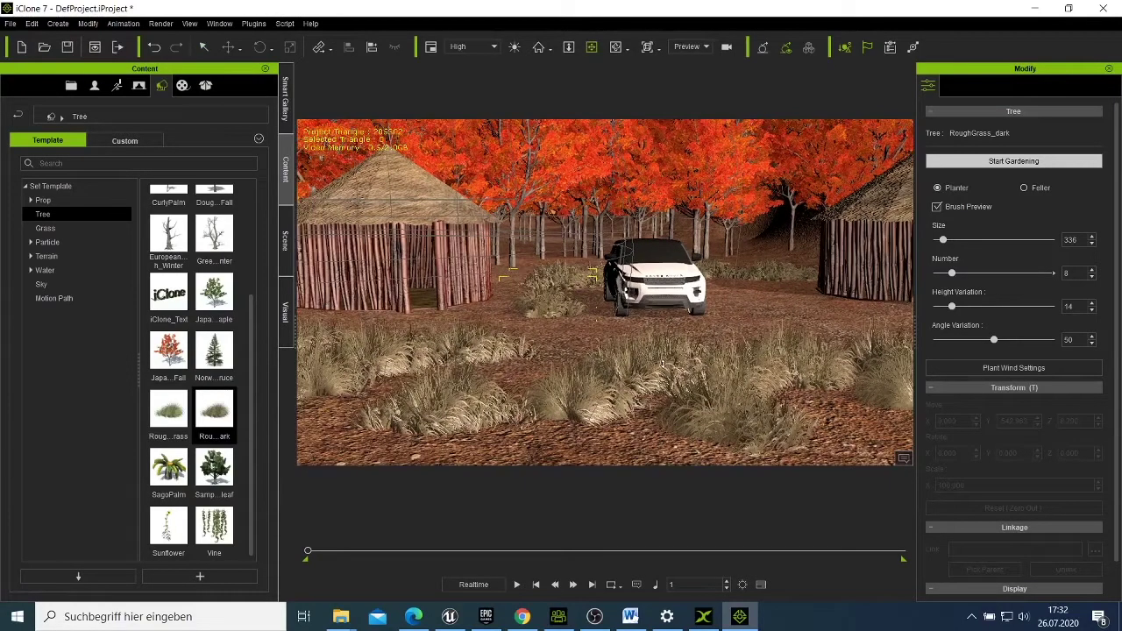
scroll(663, 364, "down", 1)
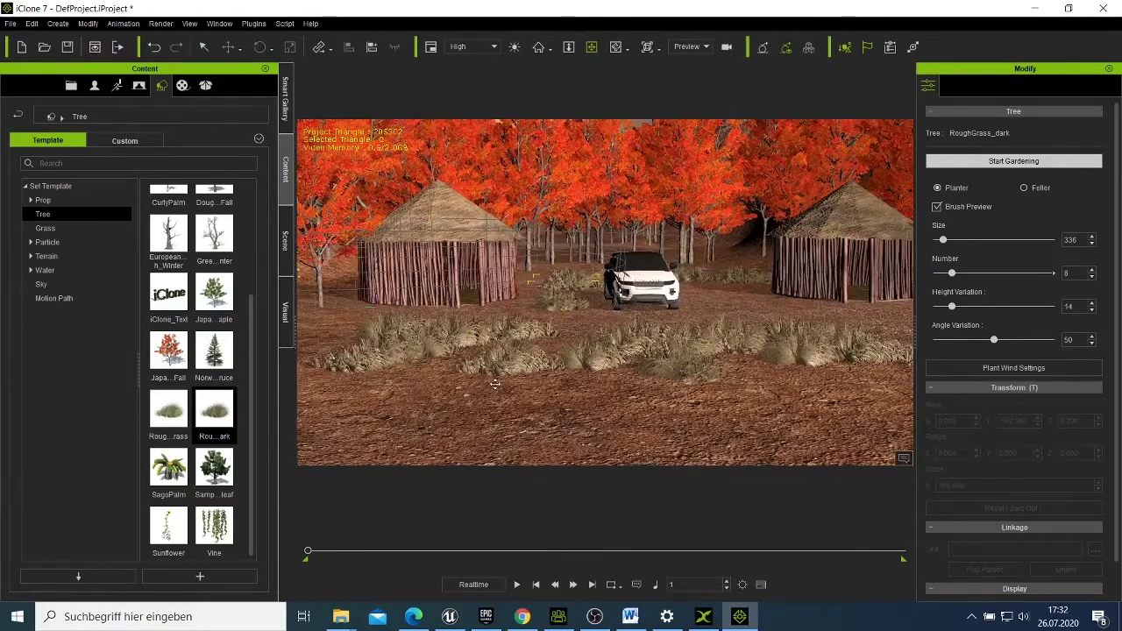
left_click(998, 164)
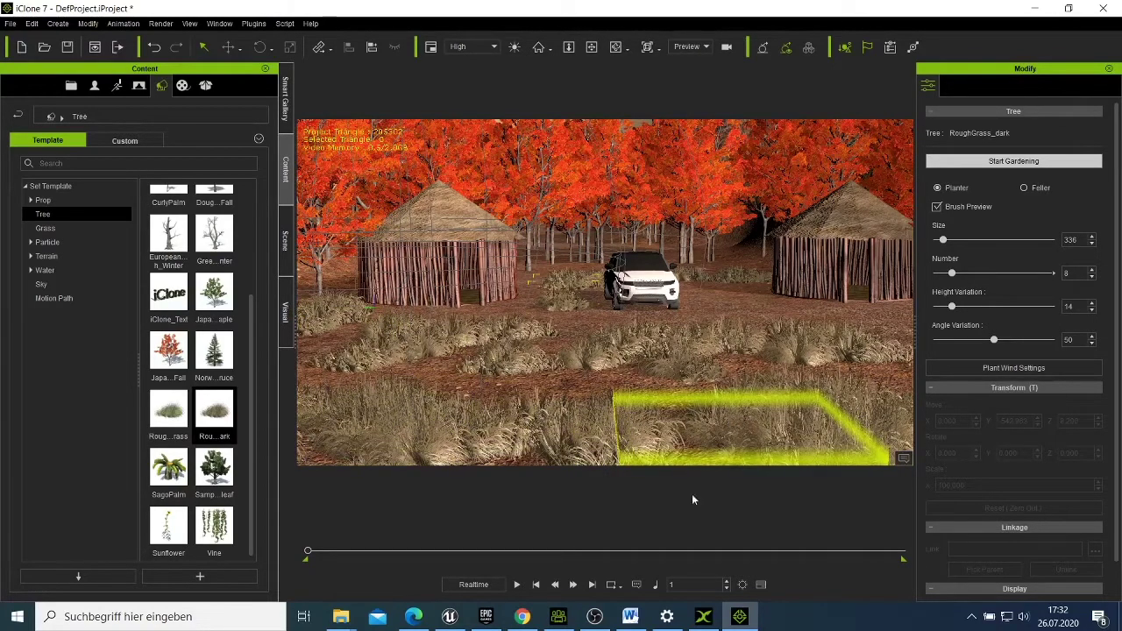
left_click(992, 164)
left_click(992, 164)
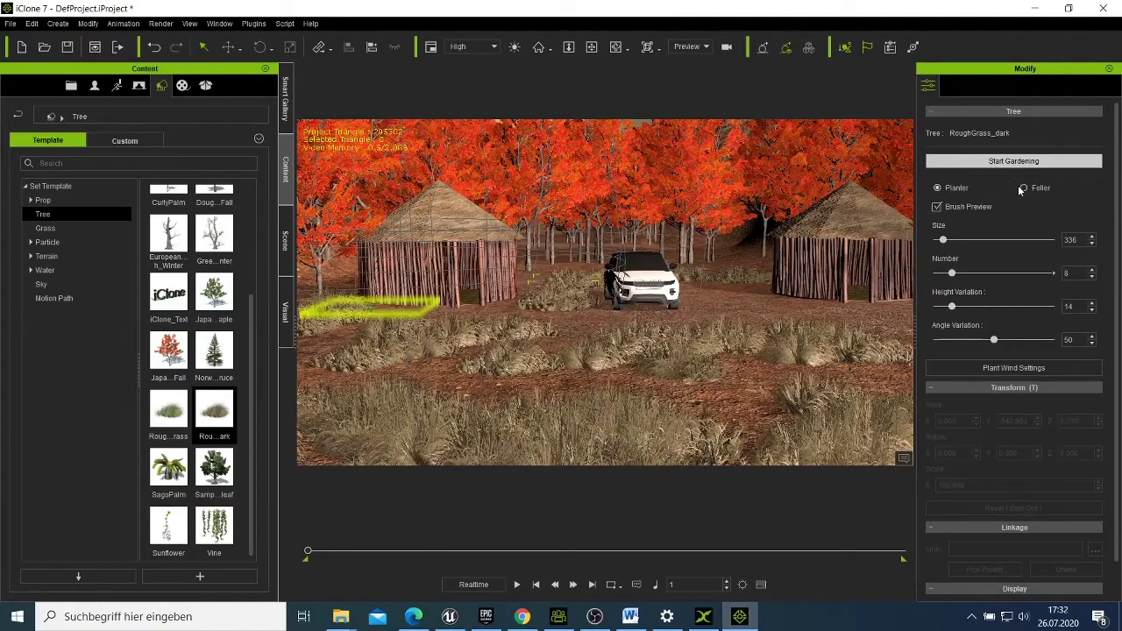
Step: Use the Feller to clear the middle strip of rough grass in front of the Range Rover and second hut
left_click(1023, 188)
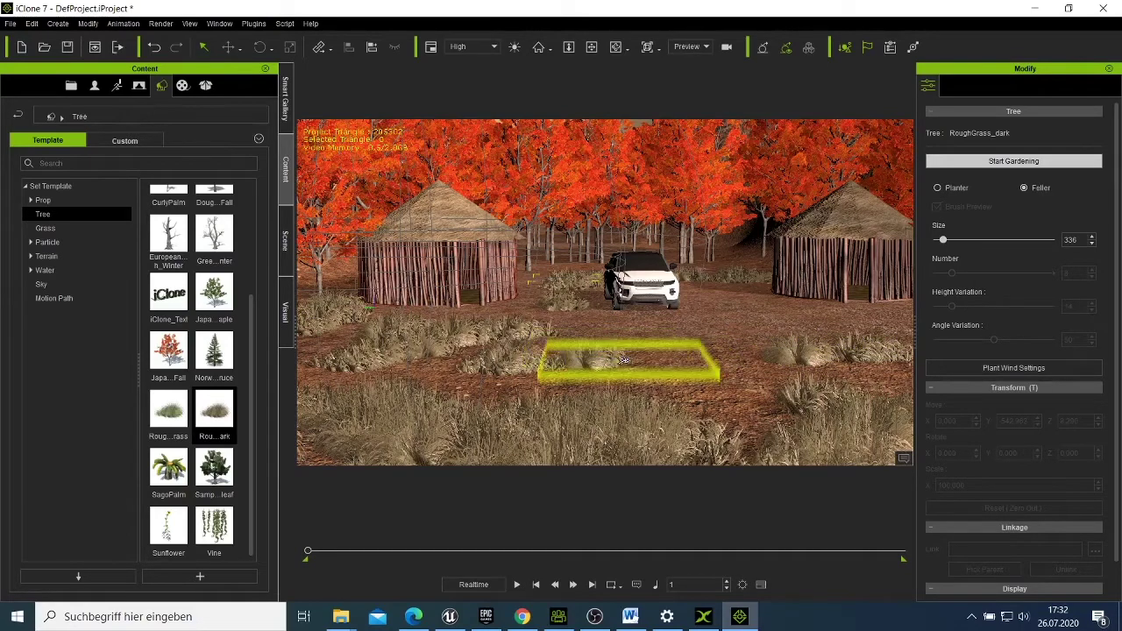
left_click(623, 359)
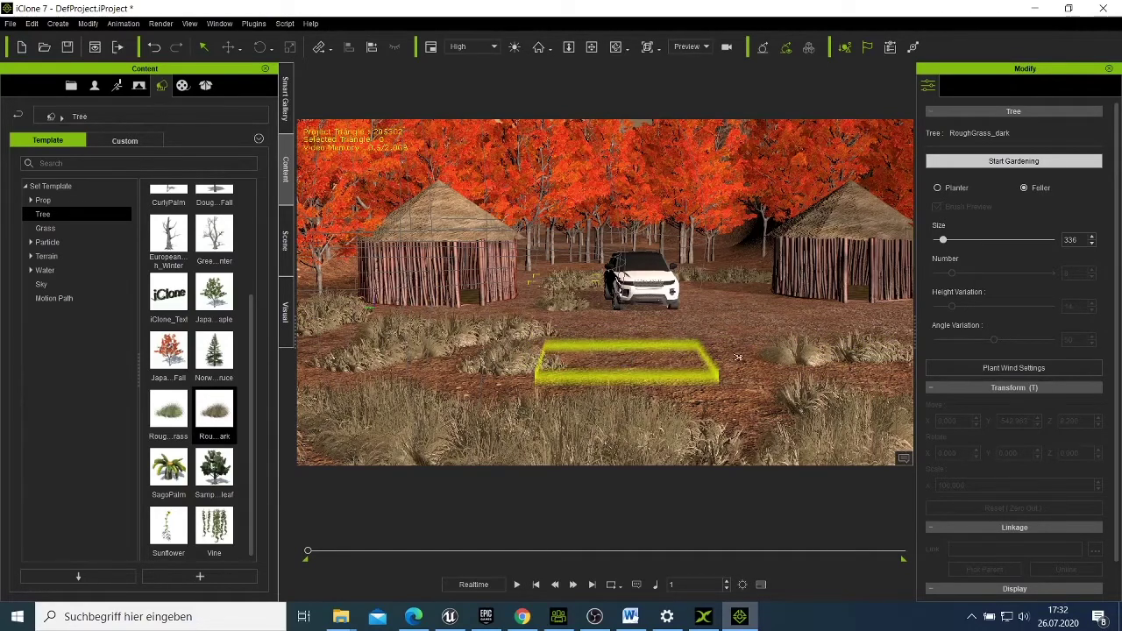
left_click(825, 352)
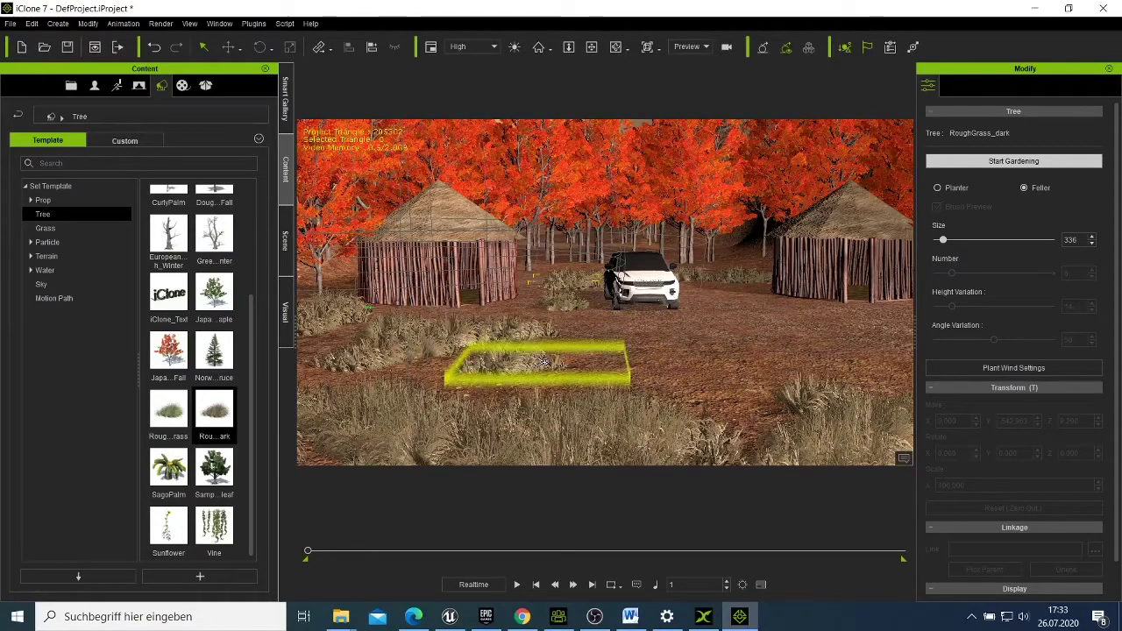
left_click(543, 362)
left_click(529, 332)
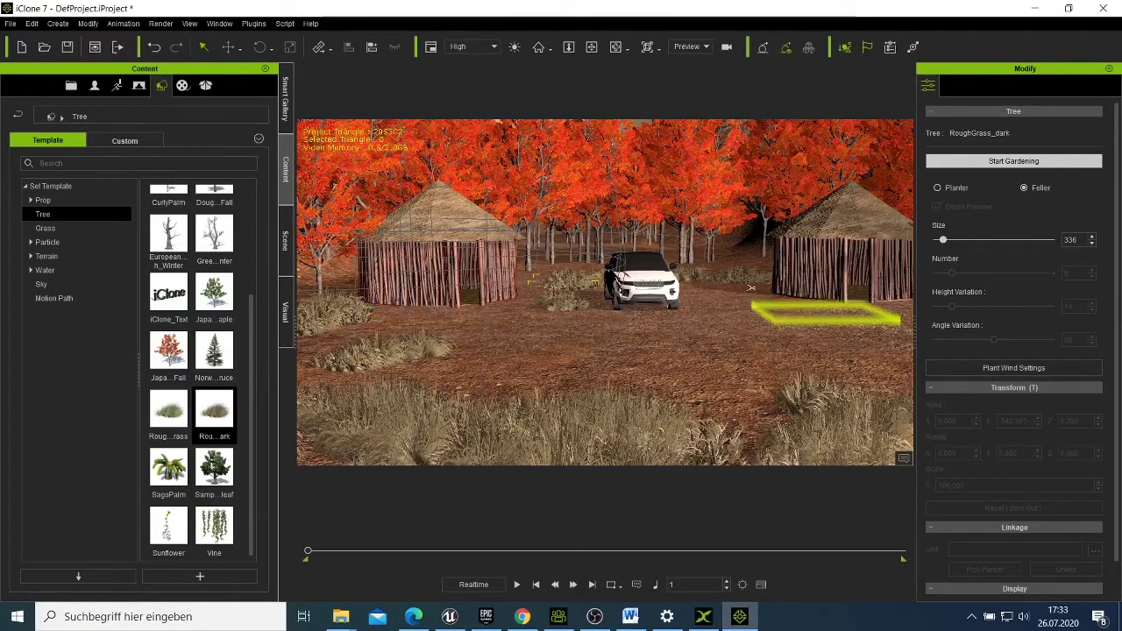
Step: Add a GreenAsh_Winter tree and move it between the Range Rover and the second hut, to about Y -1181 and Z 0
left_click(593, 47)
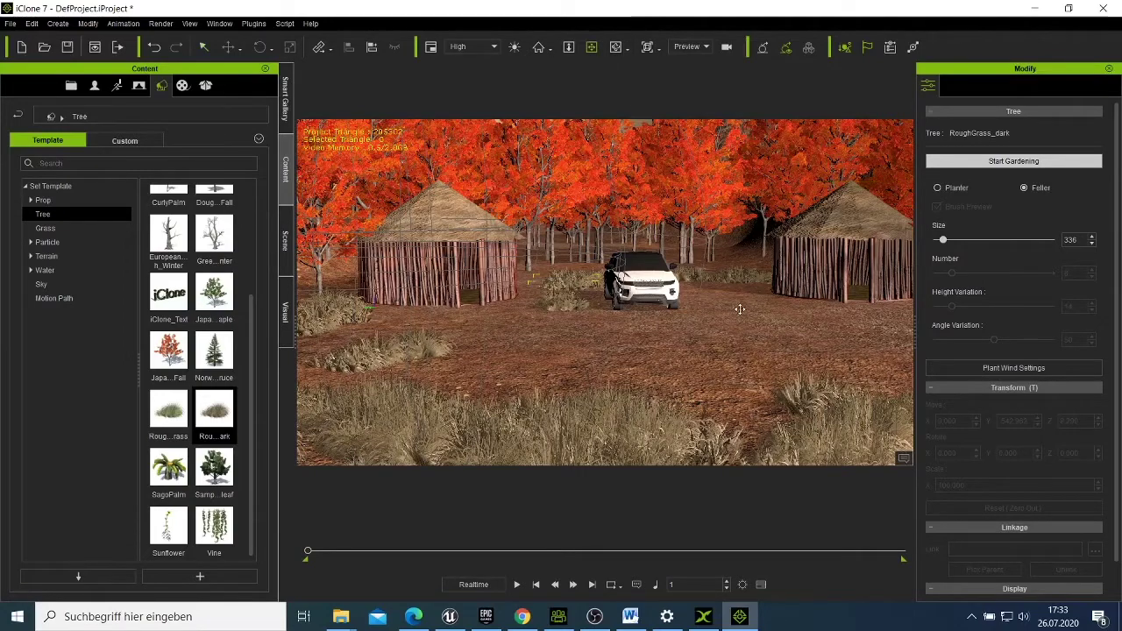
left_click_drag(741, 308, 722, 328)
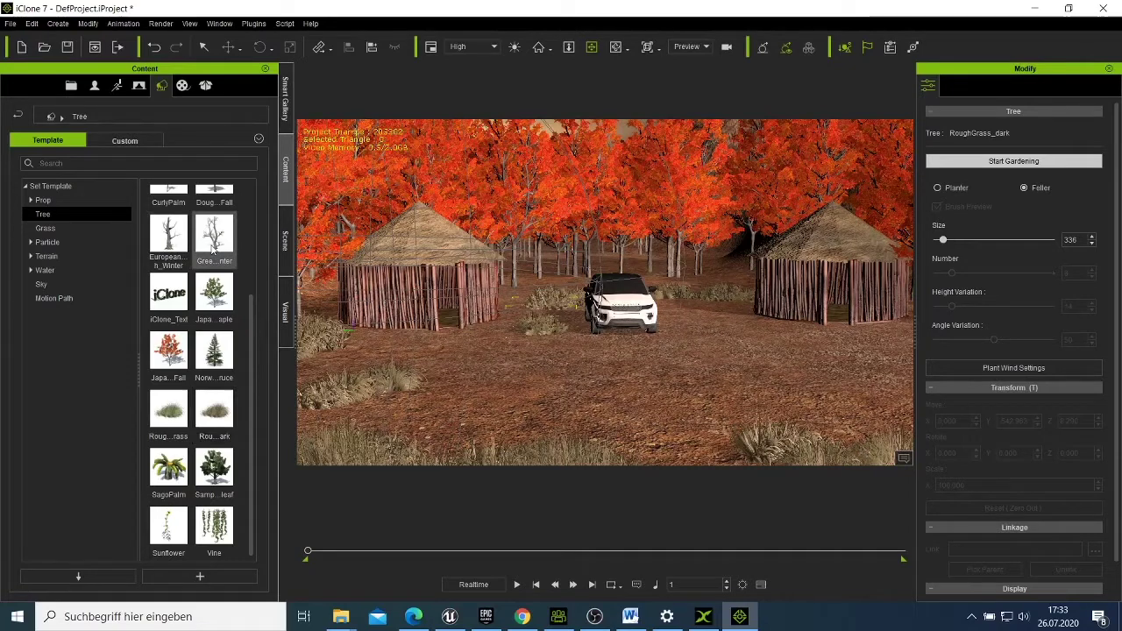
double_click(212, 237)
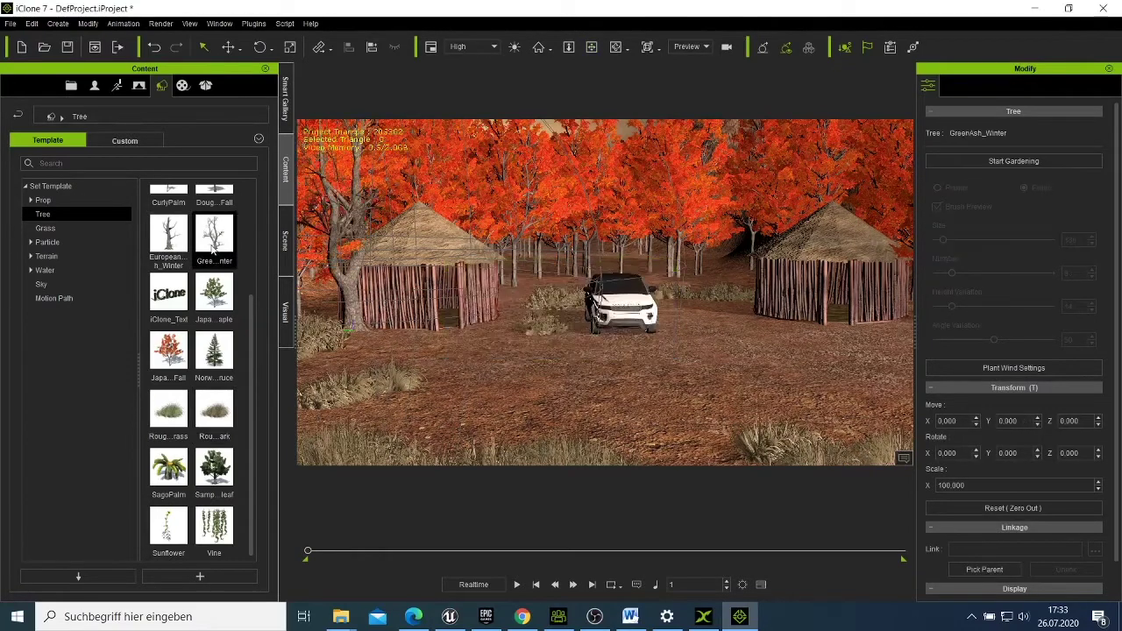
right_click(346, 312)
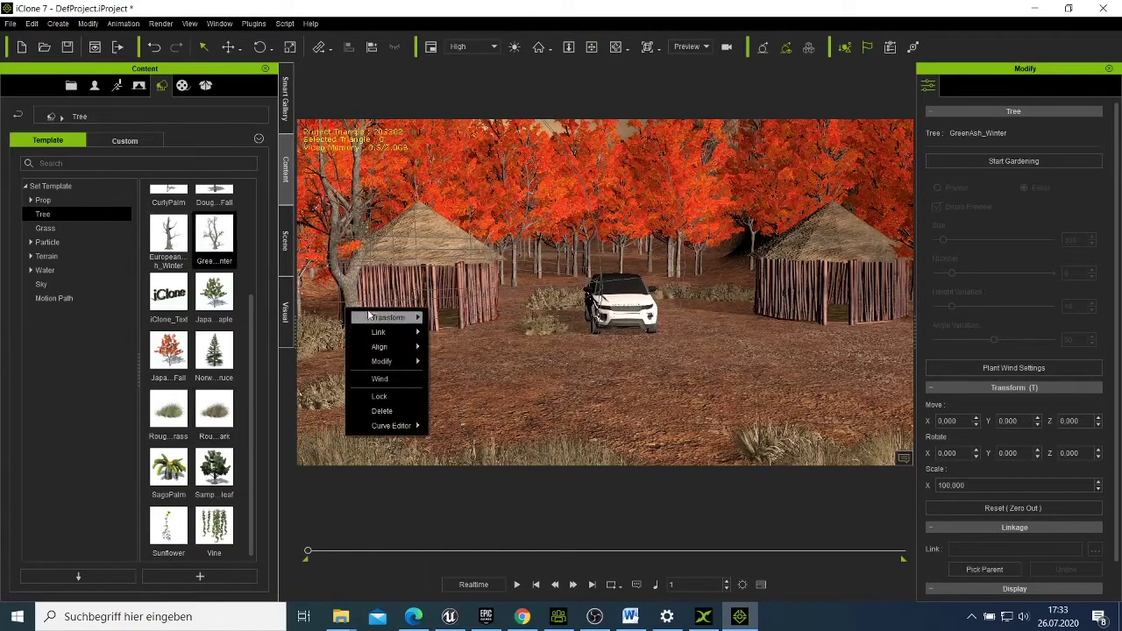
mouse_move(383, 320)
left_click(456, 323)
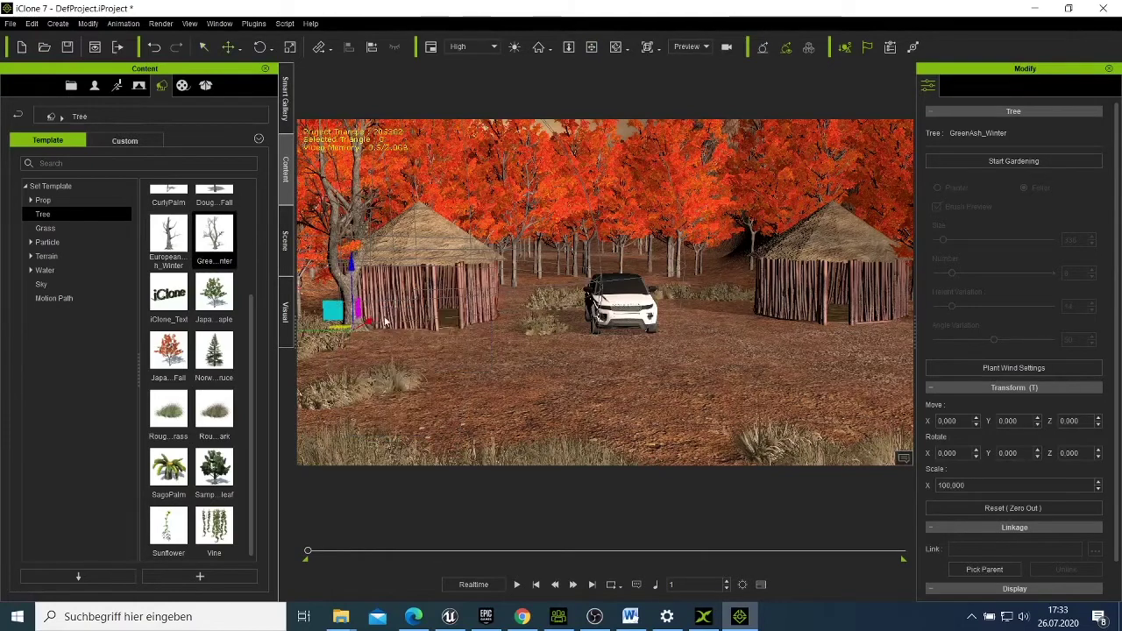
left_click_drag(332, 308, 724, 306)
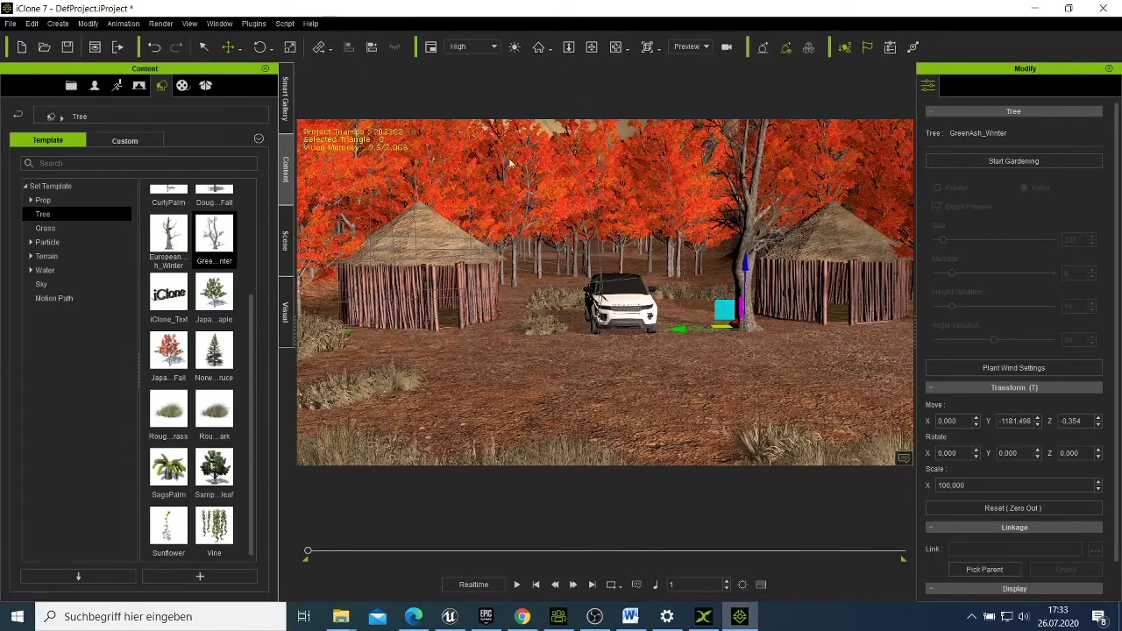
left_click(207, 49)
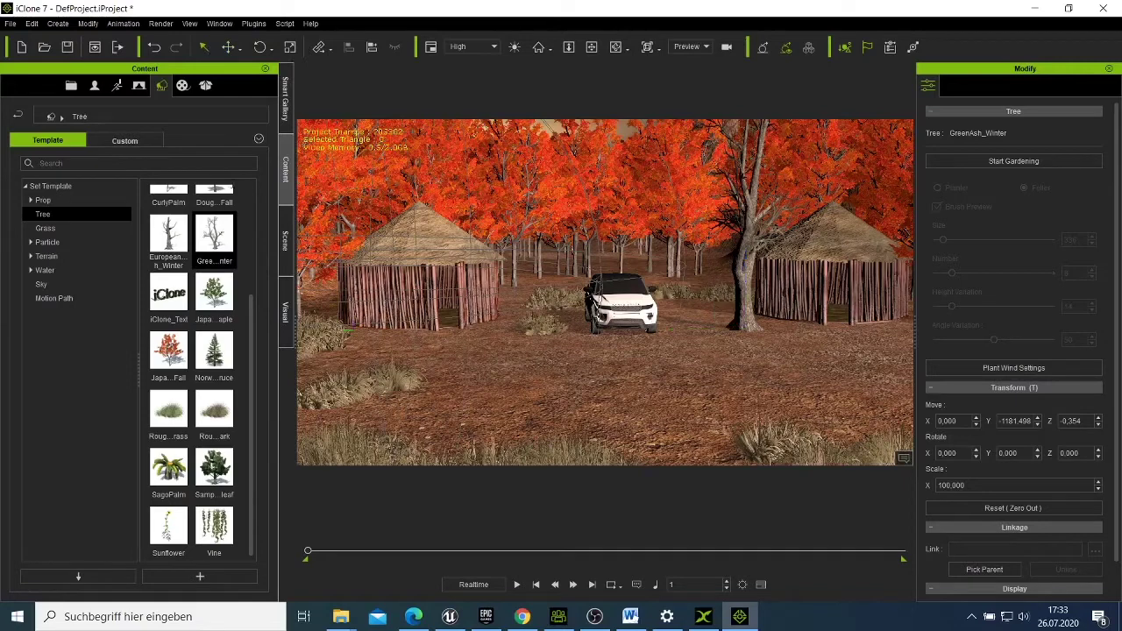
Step: Add a EuropeanBeech_Winter tree and move it between the first hut and the Range Rover, to about Y -464 and Z -35
double_click(162, 255)
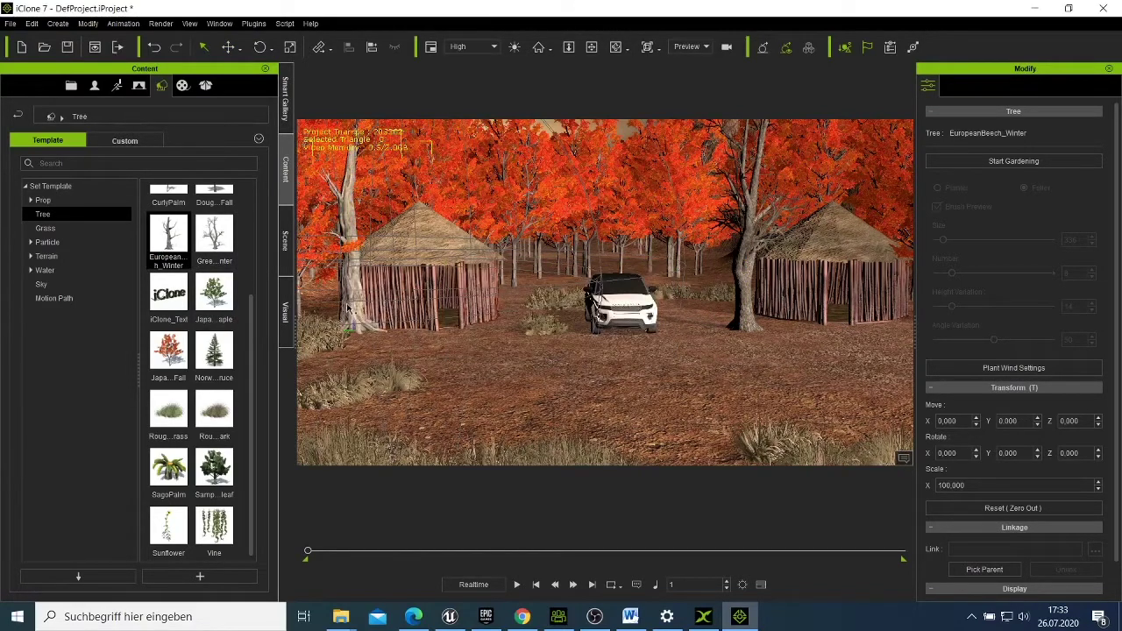
right_click(349, 308)
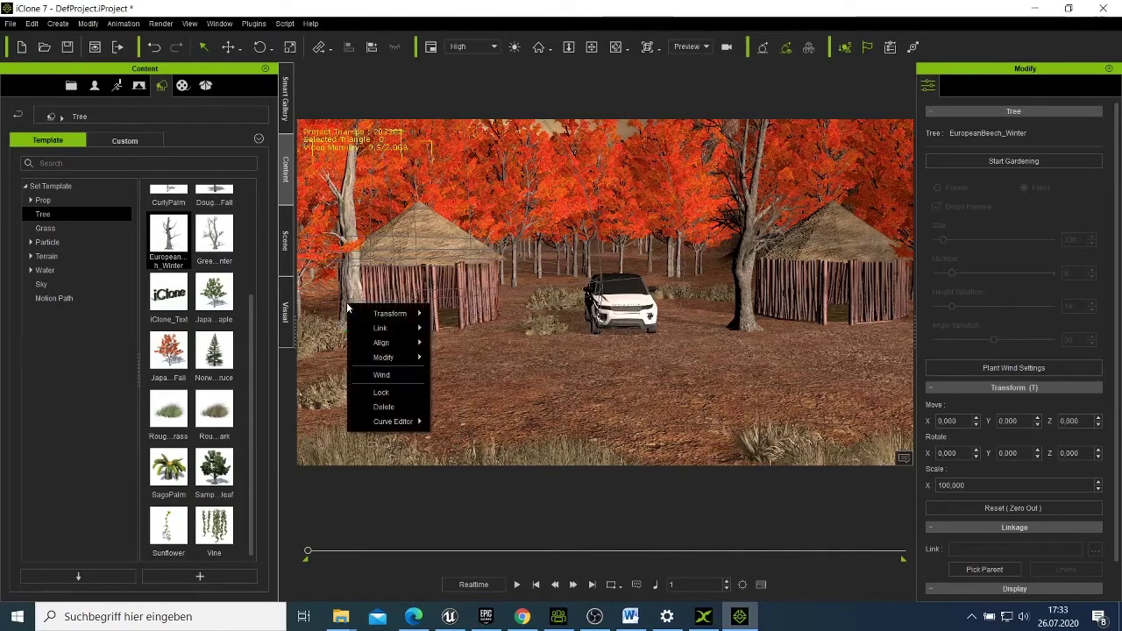
mouse_move(388, 313)
left_click(457, 318)
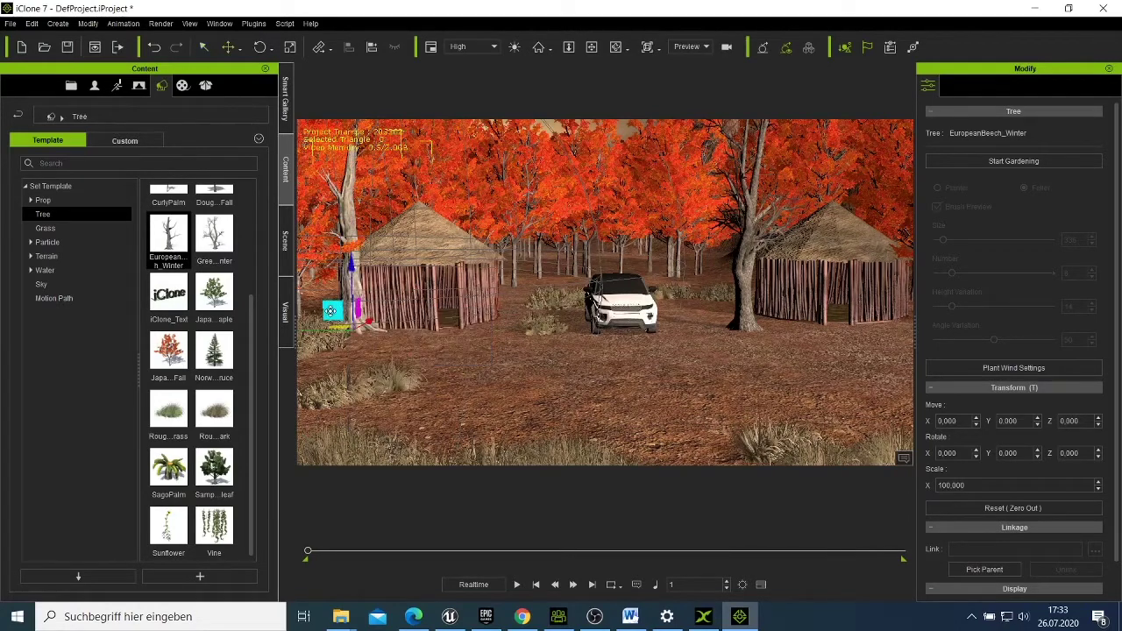
left_click_drag(330, 310, 484, 323)
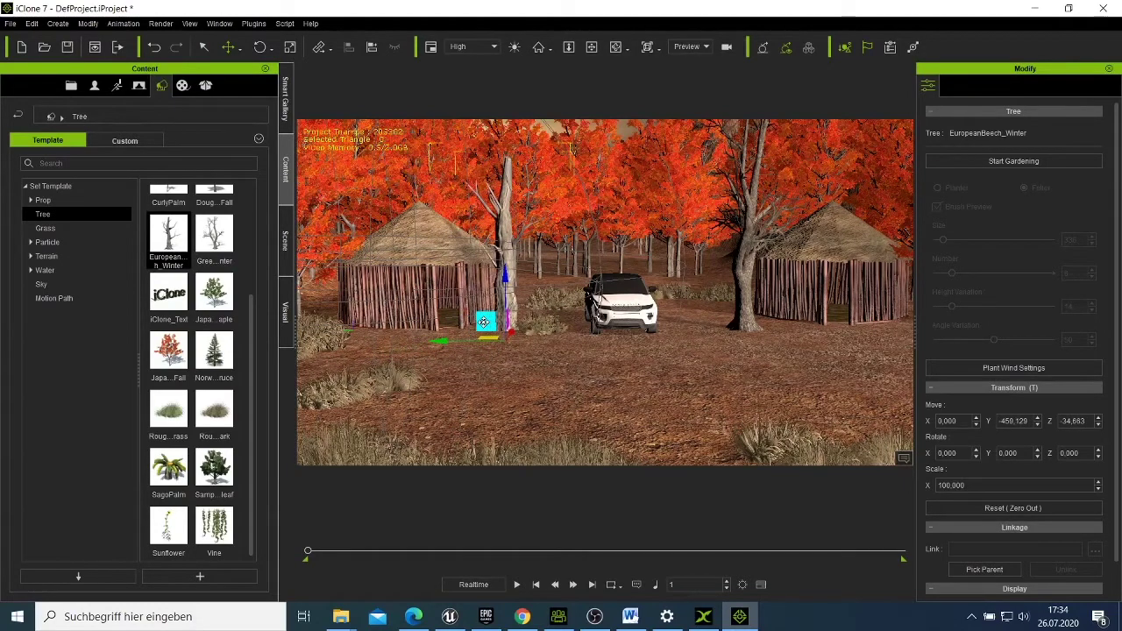
left_click_drag(485, 322, 487, 323)
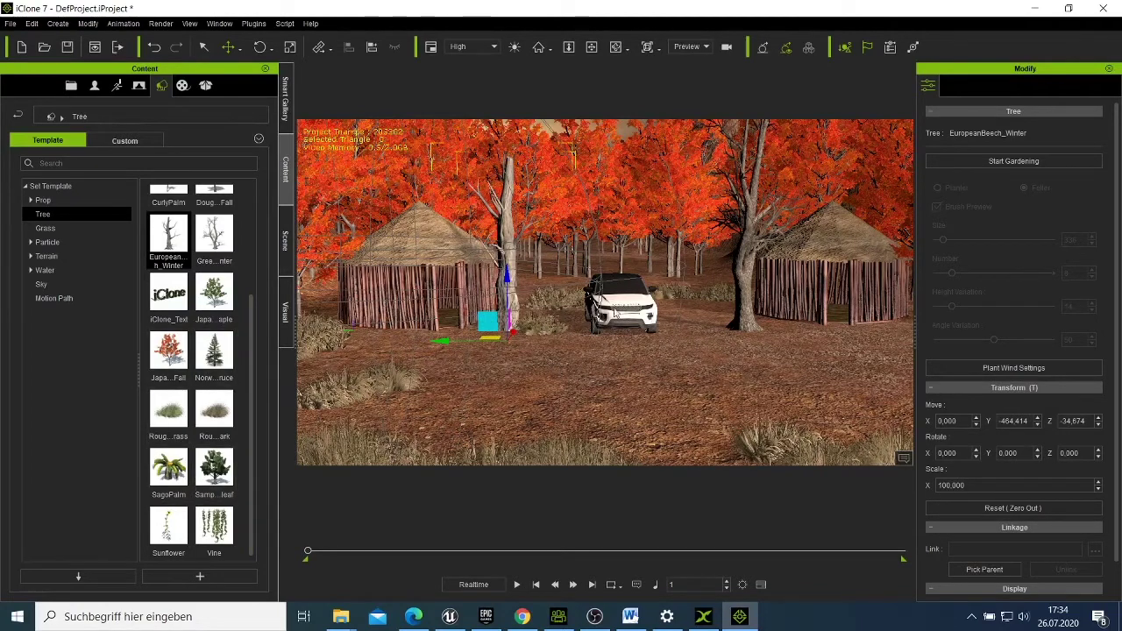
Step: Add a SampleBroadleaf tree and move it to the outer side of the second hut, about Y -1734 and Z 2
left_click(616, 46)
right_click_drag(577, 374, 582, 124)
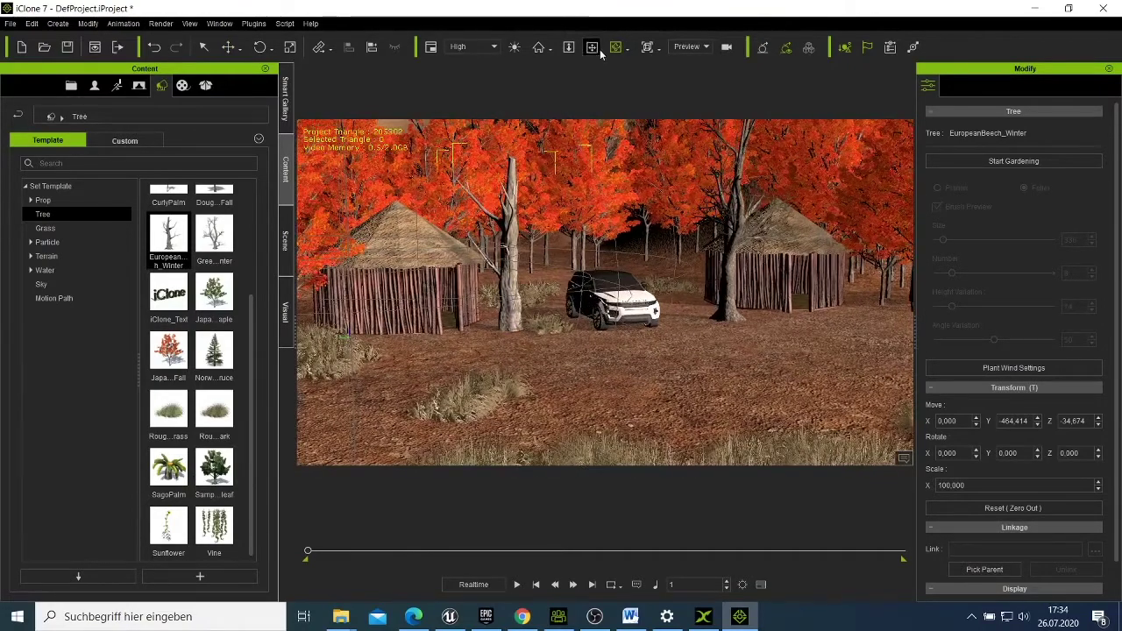
right_click_drag(757, 325, 652, 322)
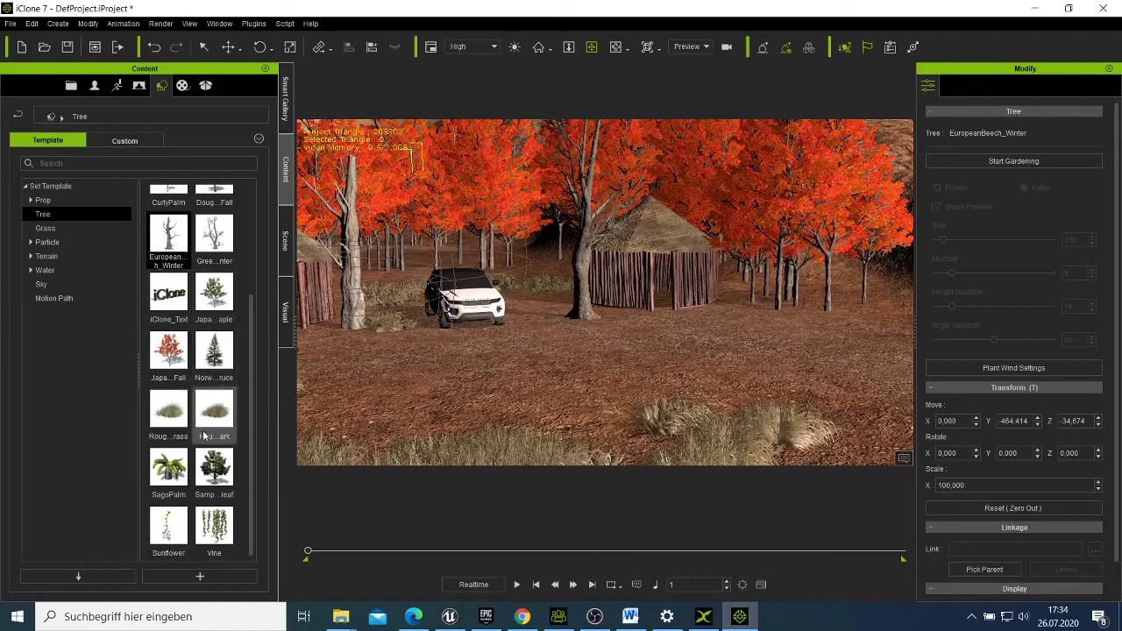
right_click_drag(474, 407, 295, 230)
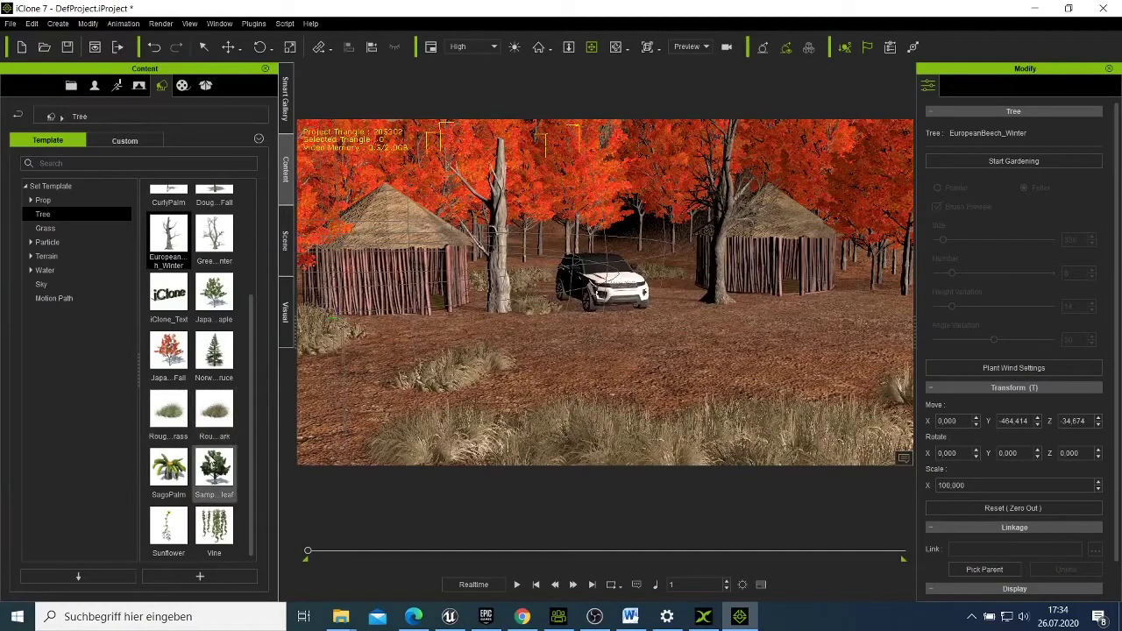
double_click(217, 467)
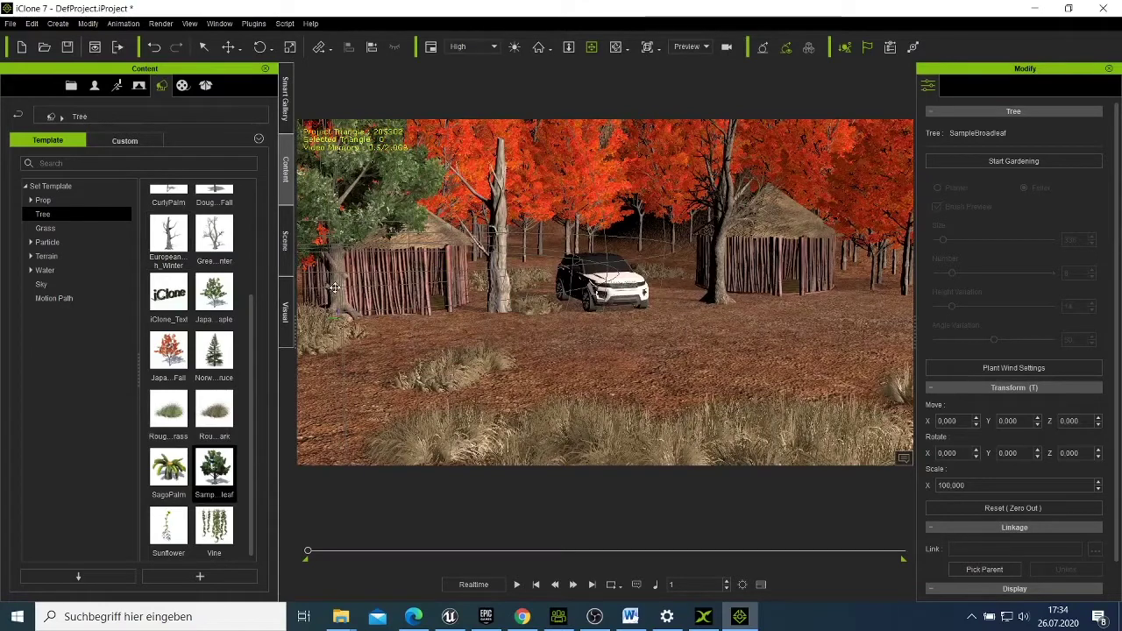
right_click(335, 287)
mouse_move(379, 299)
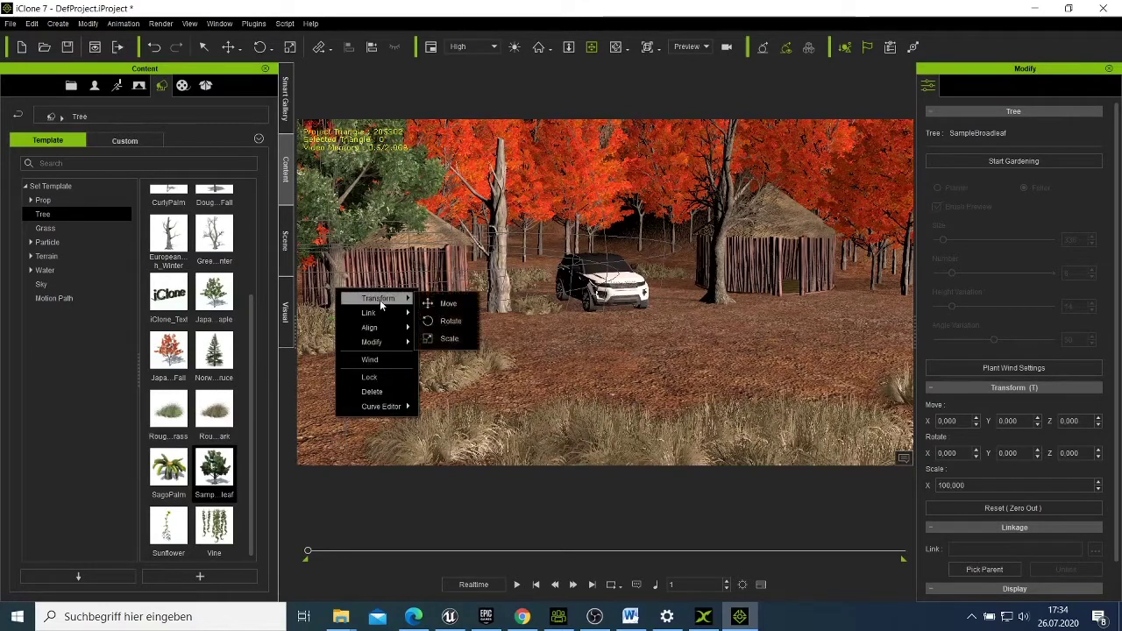
left_click(446, 303)
left_click_drag(315, 300, 869, 288)
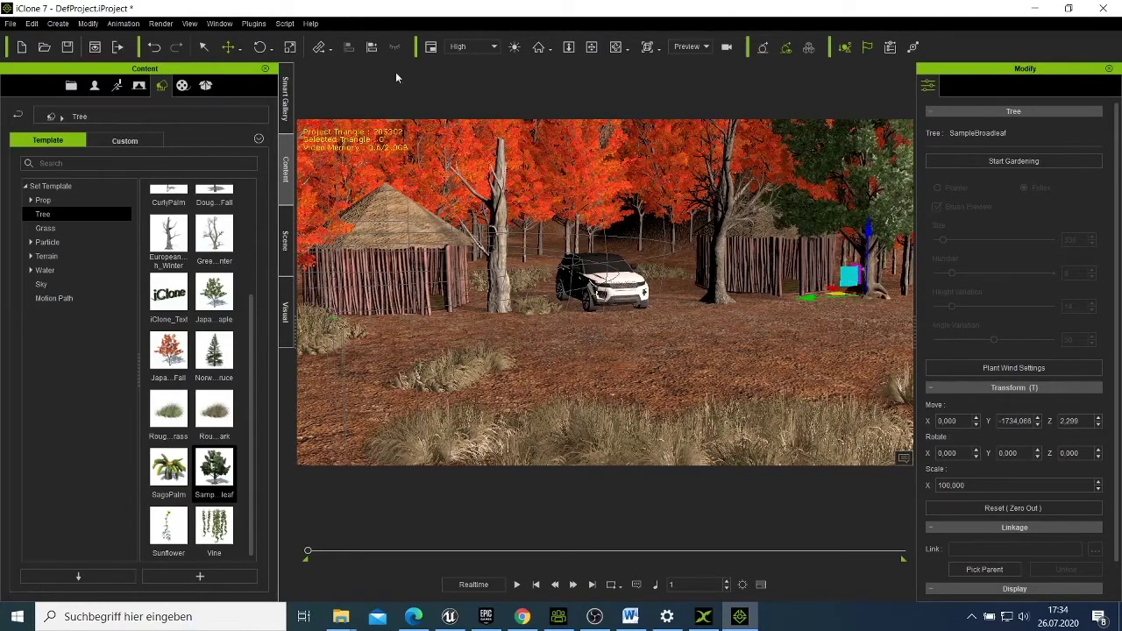
Step: Move the SampleBroadleaf tree forward, clear of the second hut, to about X -417 and Z -34
left_click(614, 48)
right_click_drag(499, 436, 619, 503)
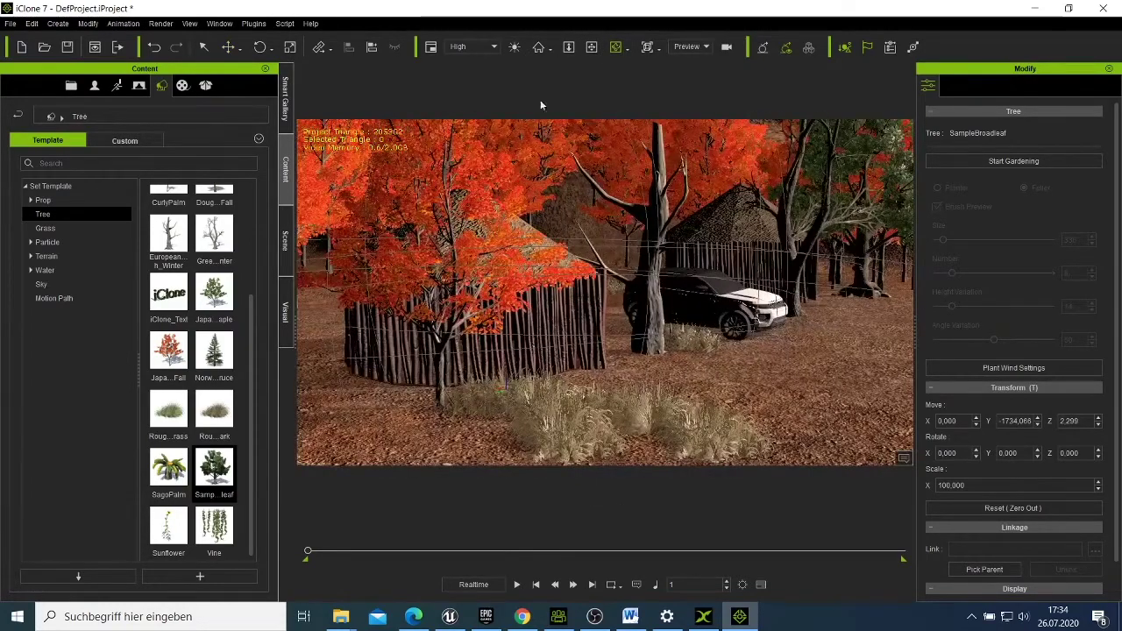
left_click(592, 46)
left_click_drag(755, 382, 646, 371)
left_click_drag(519, 383, 501, 410)
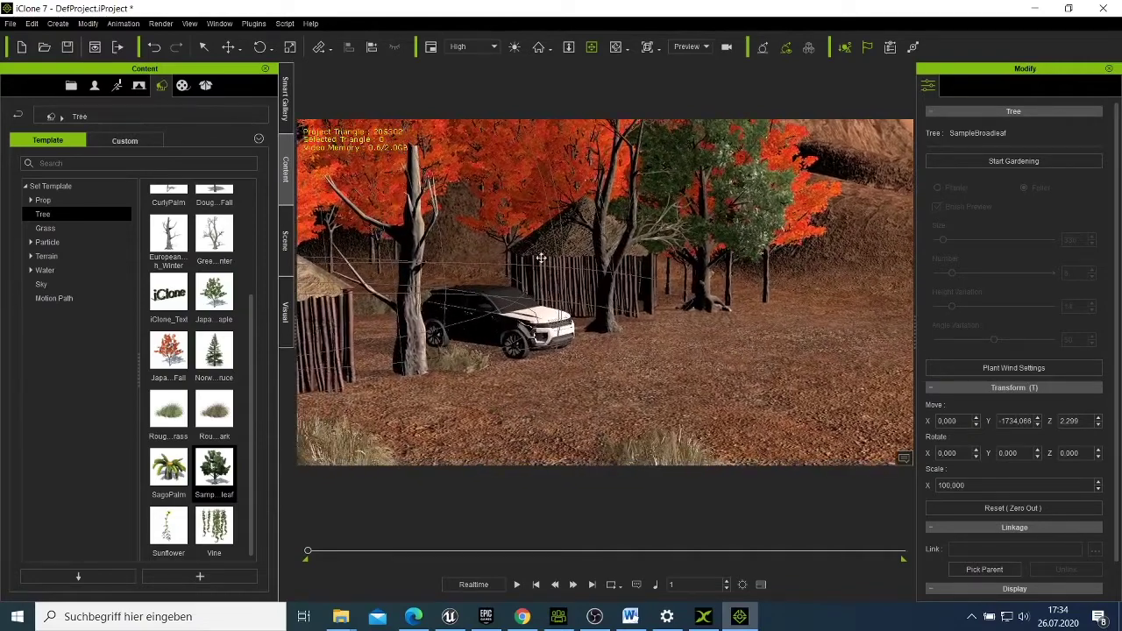
right_click(701, 271)
mouse_move(740, 279)
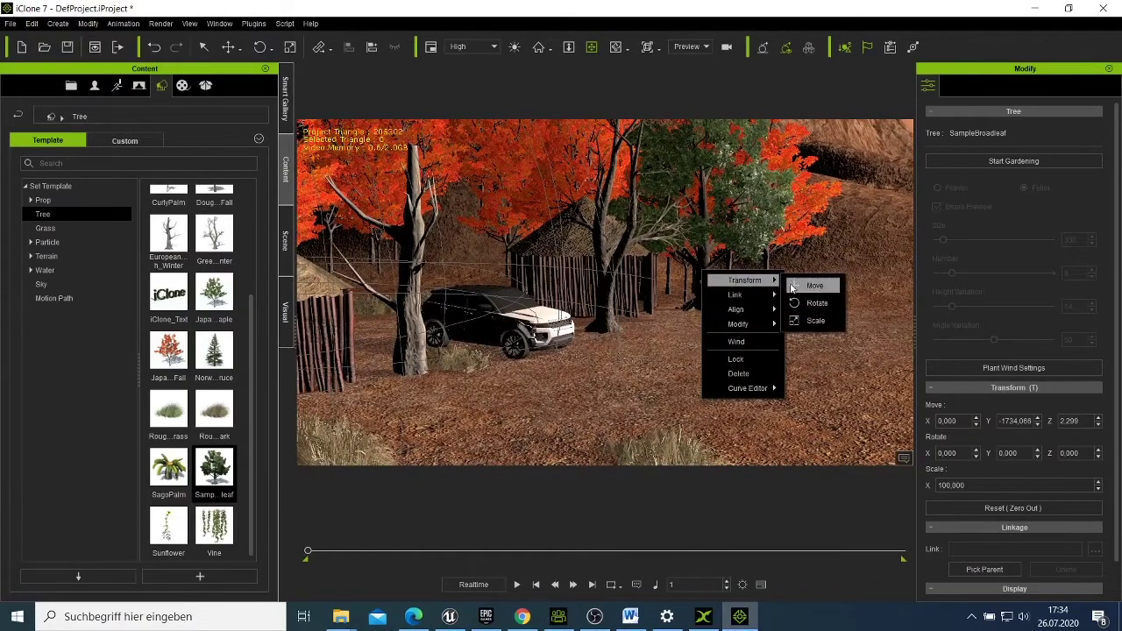
left_click(811, 286)
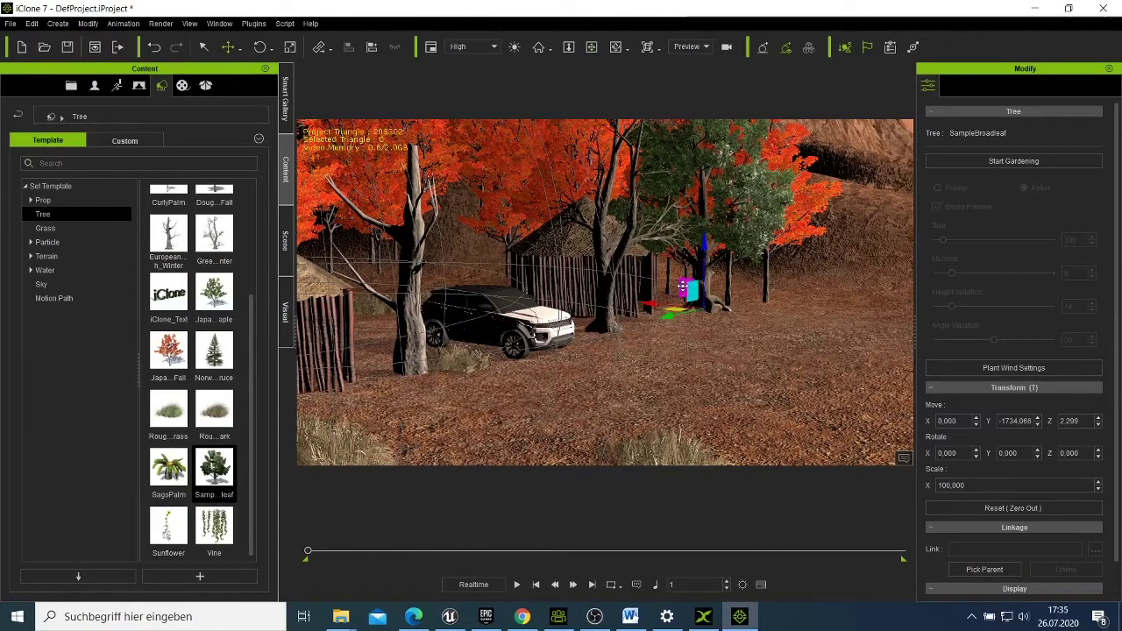
left_click_drag(692, 290, 793, 307)
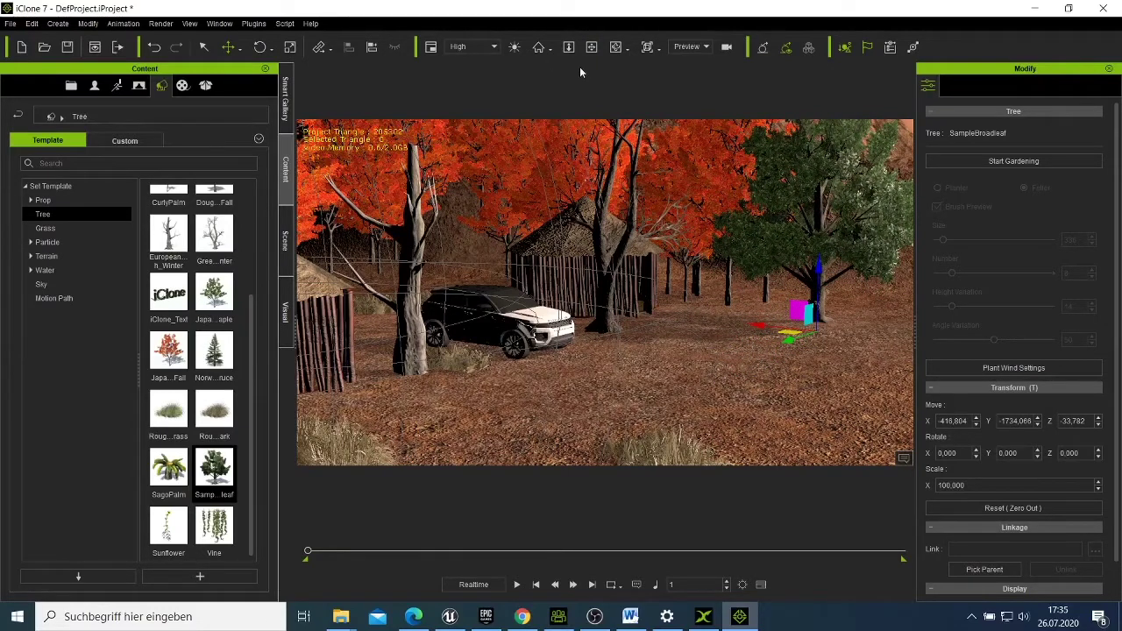
Step: Move the SampleBroadleaf tree further forward from the second hut, to about X -730 and Z -19, and check its placement among the huts
left_click(592, 46)
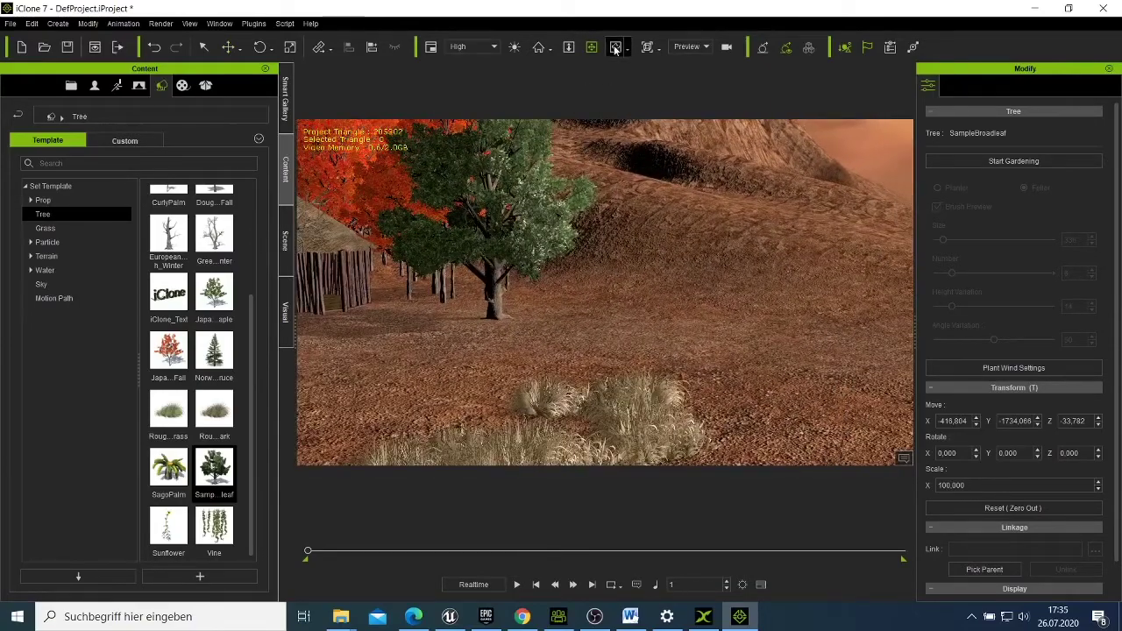
right_click_drag(704, 249, 292, 390)
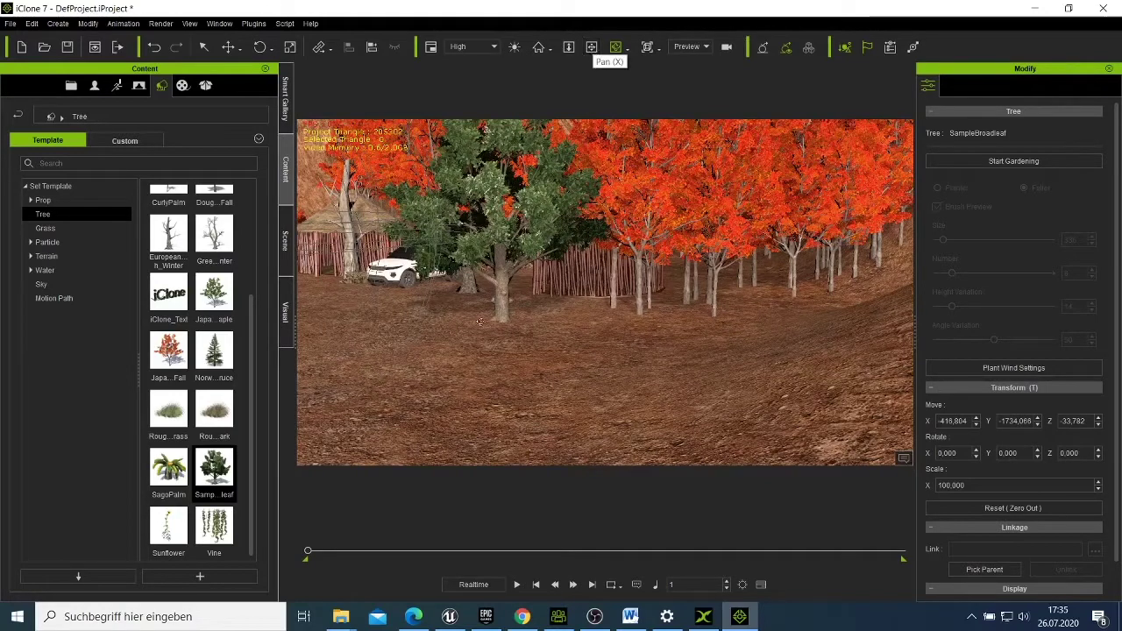
right_click(491, 287)
mouse_move(564, 298)
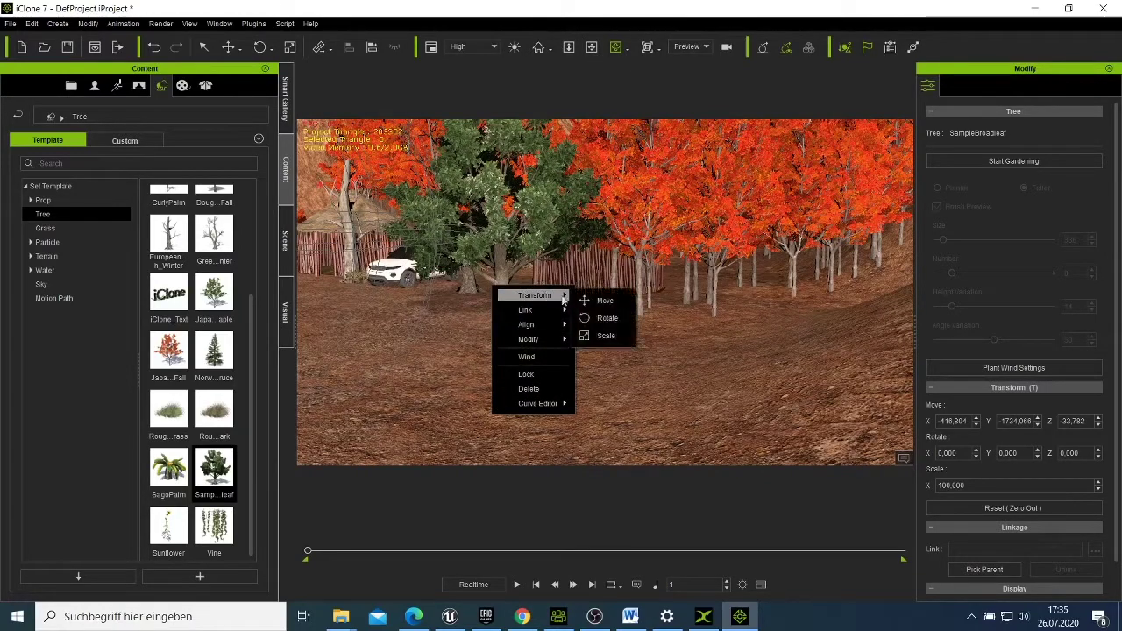
left_click(599, 303)
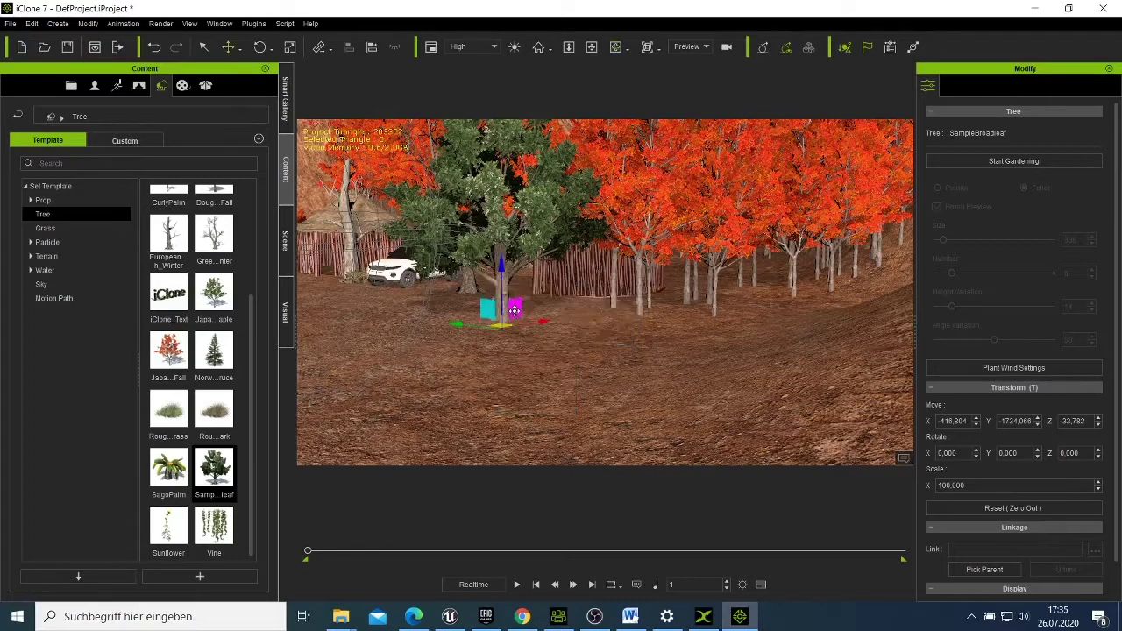
left_click_drag(516, 313, 441, 323)
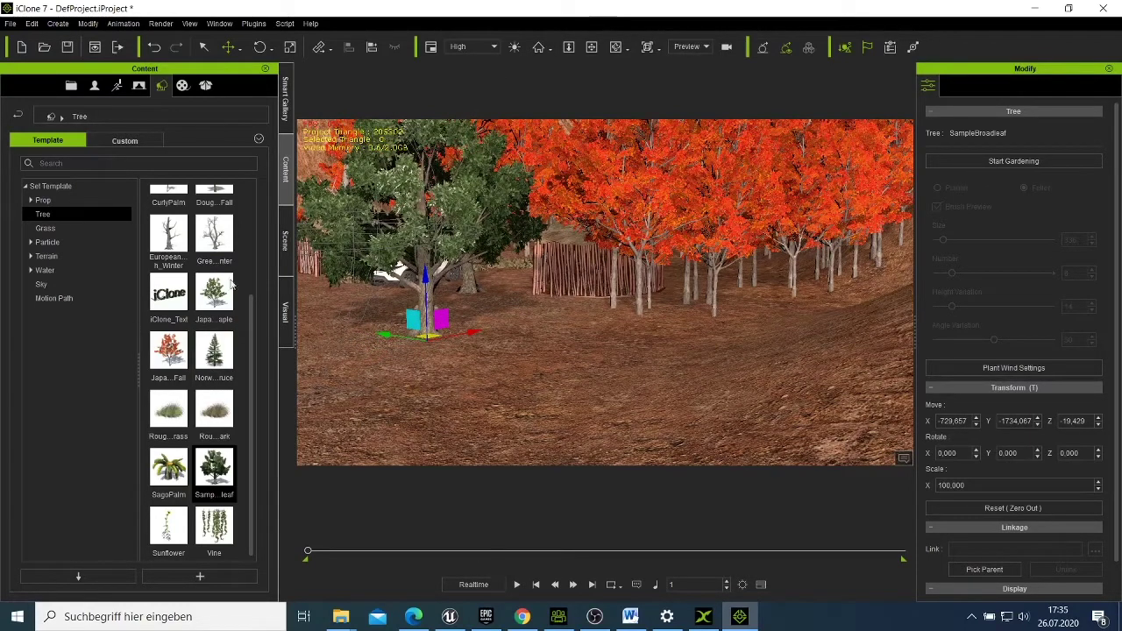
left_click(591, 47)
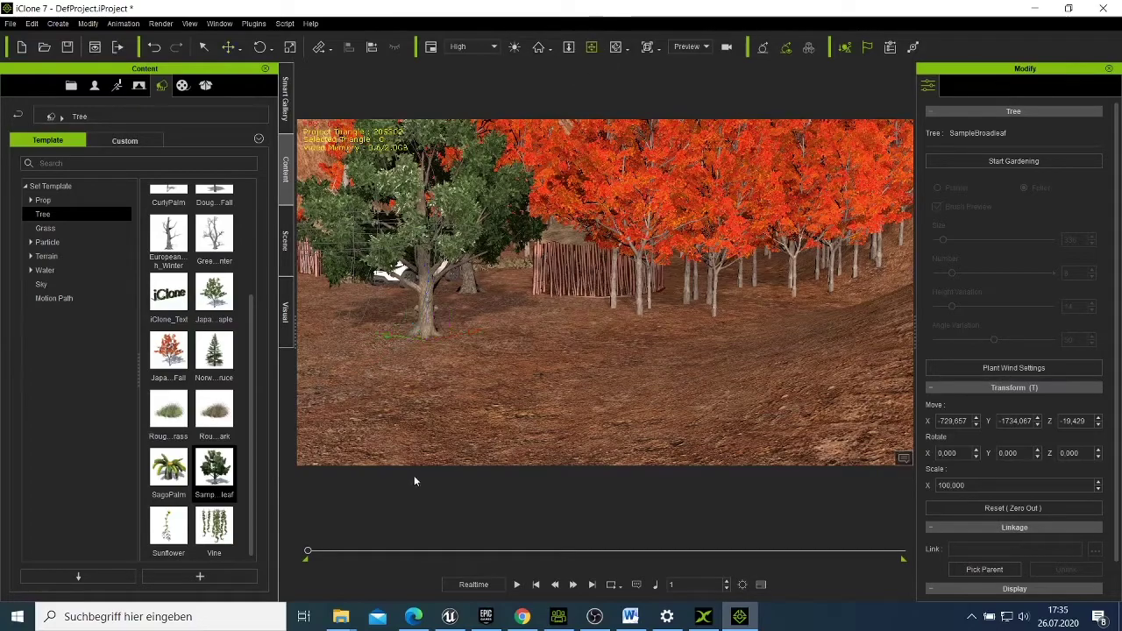
left_click_drag(632, 403, 758, 429)
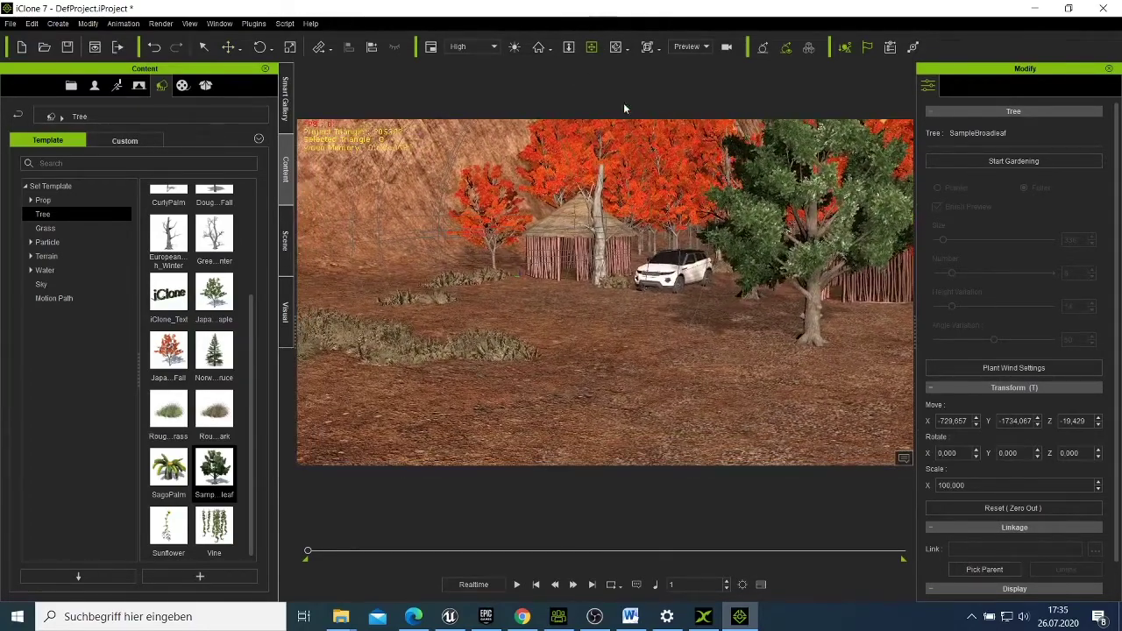
left_click(615, 47)
left_click_drag(553, 372, 756, 419)
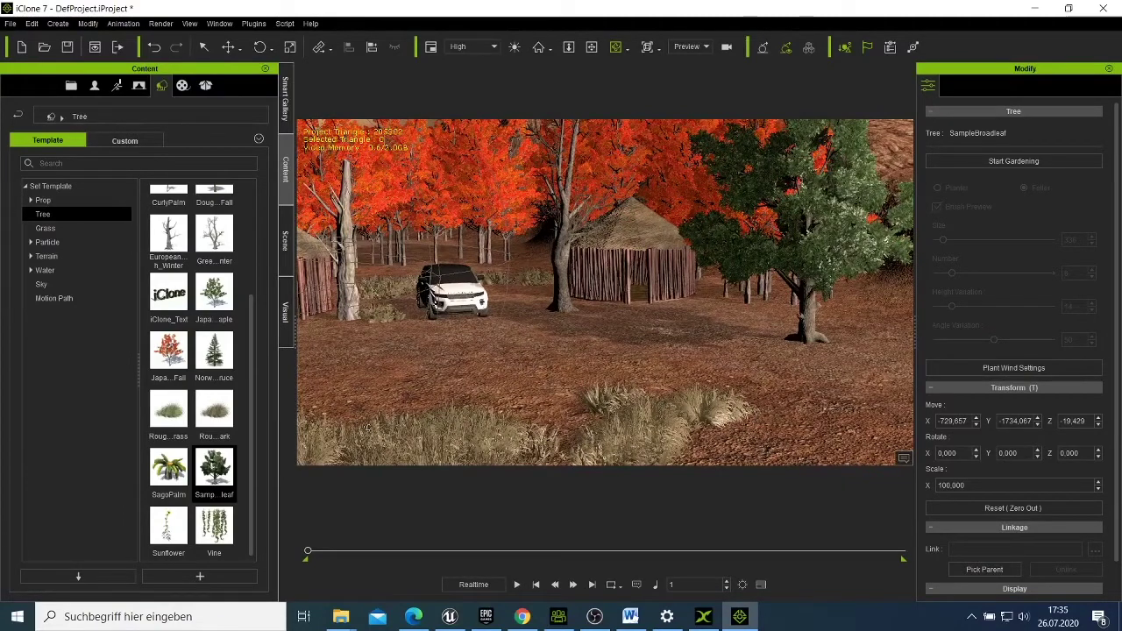
Step: Look through the particle templates, covering Legacy with Misc, Atmosphere, Environment, and Fire and Smoke, plus PopcornFX Super Tools
left_click(32, 243)
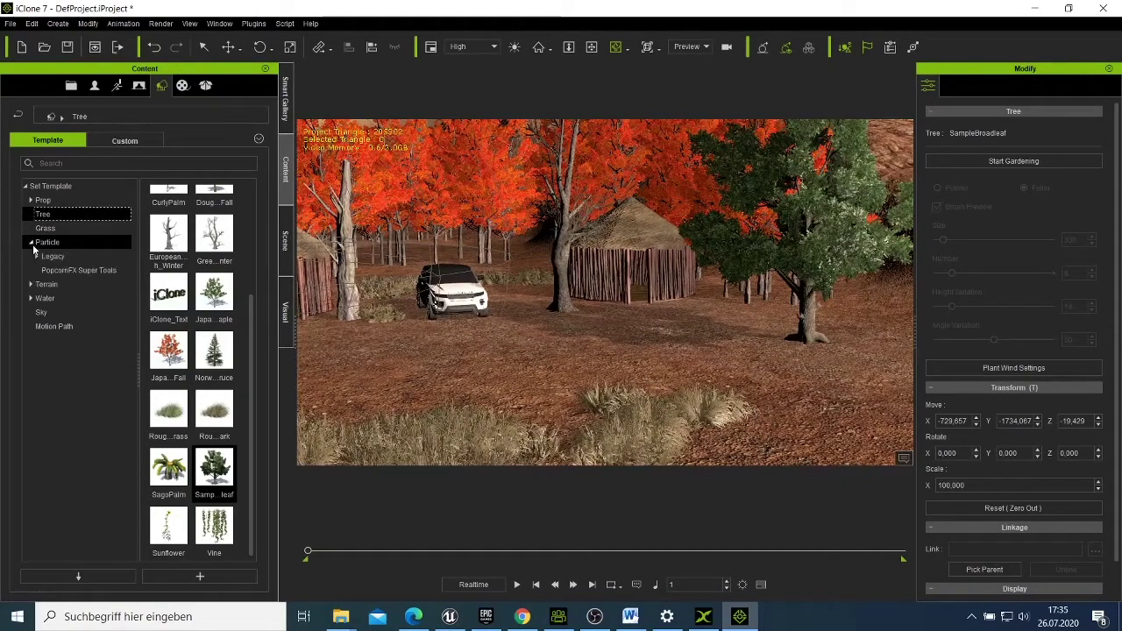
left_click(50, 258)
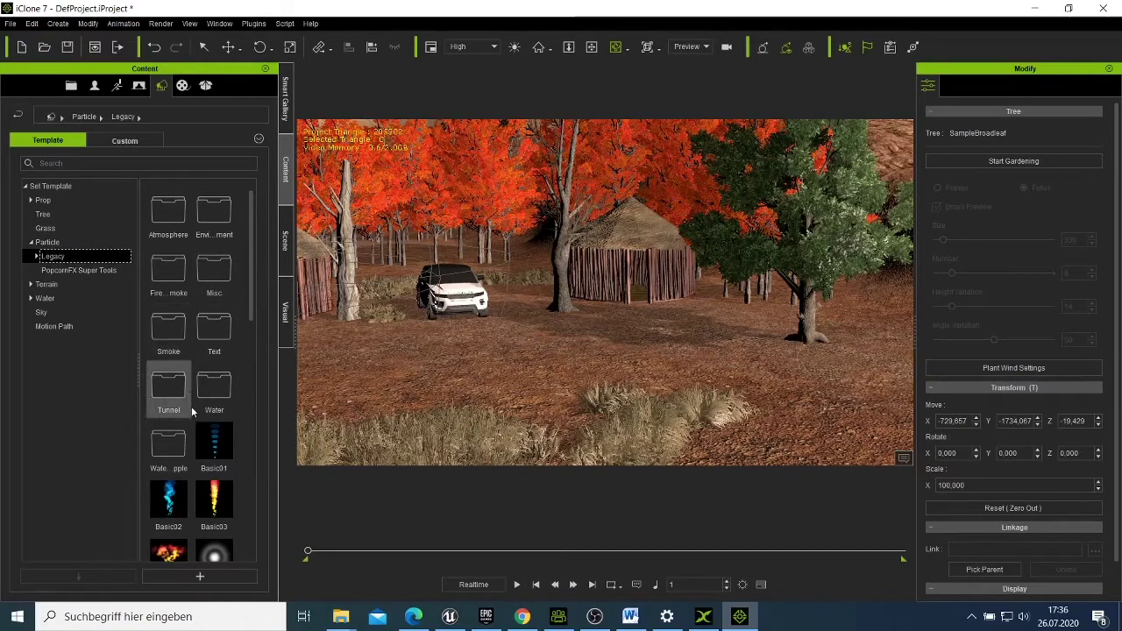
scroll(175, 442, "down", 5)
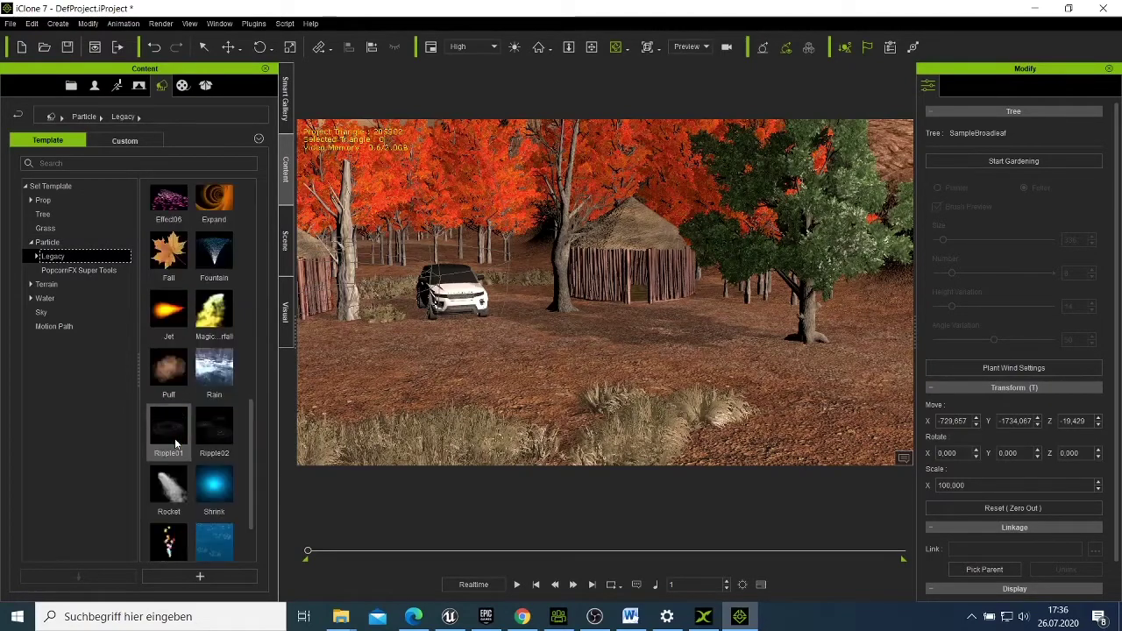
scroll(174, 438, "up", 5)
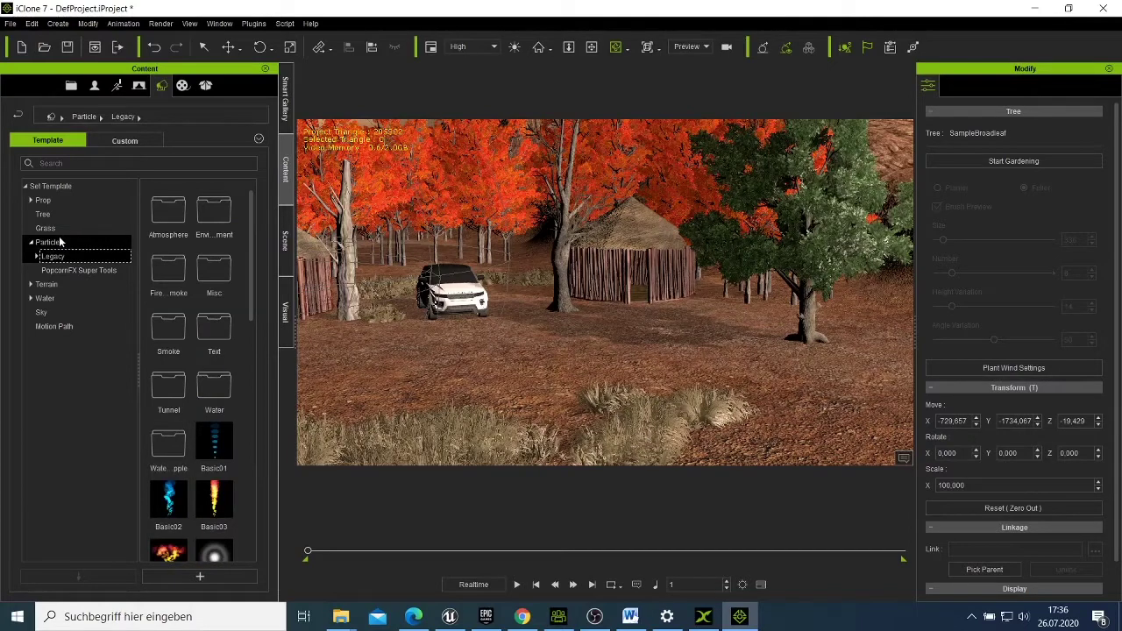
left_click(59, 270)
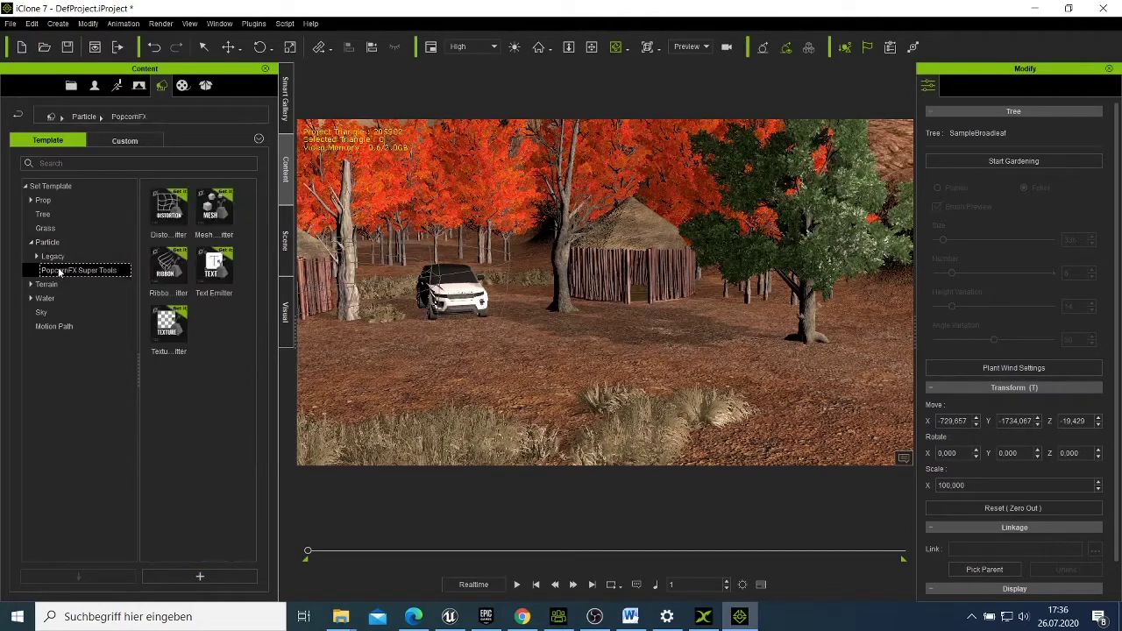
left_click(62, 257)
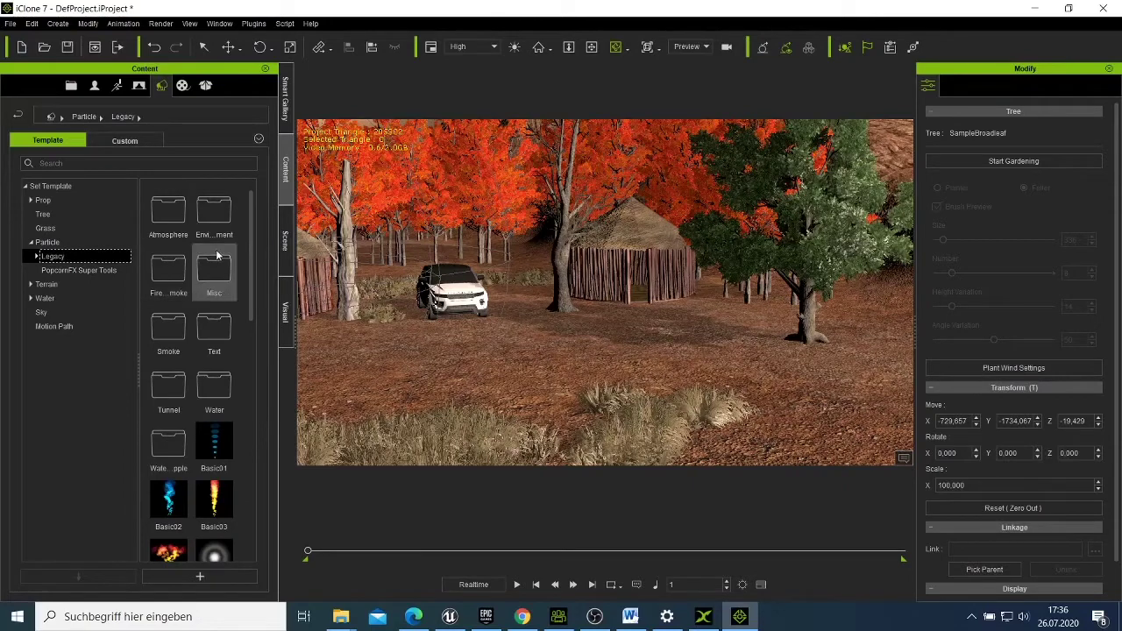
double_click(217, 265)
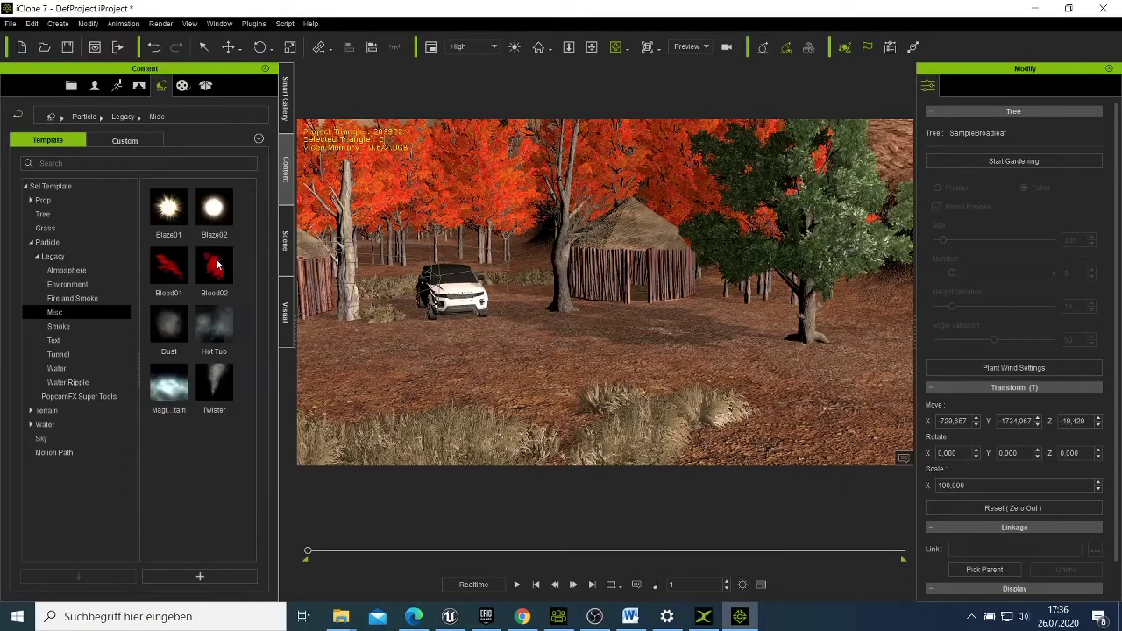
left_click(88, 272)
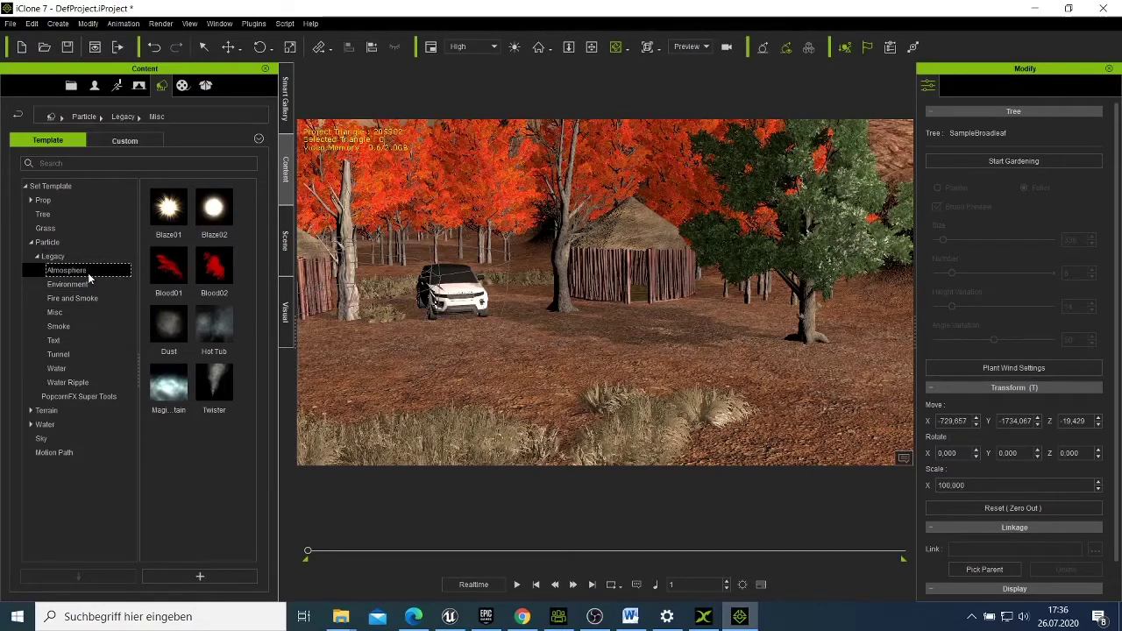
left_click(94, 285)
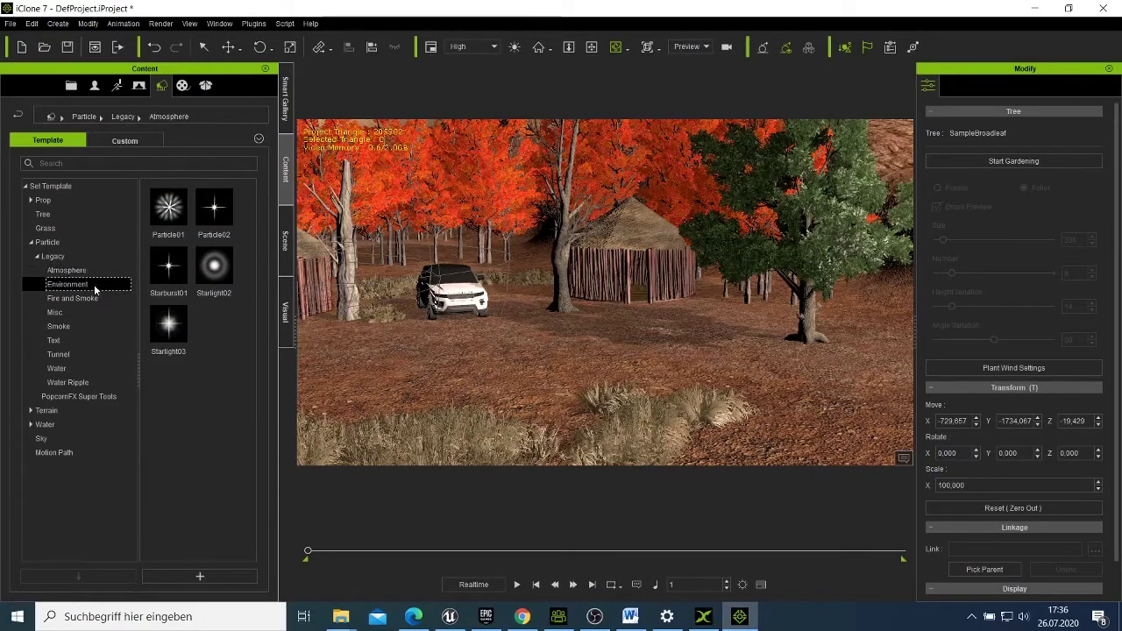
left_click(95, 299)
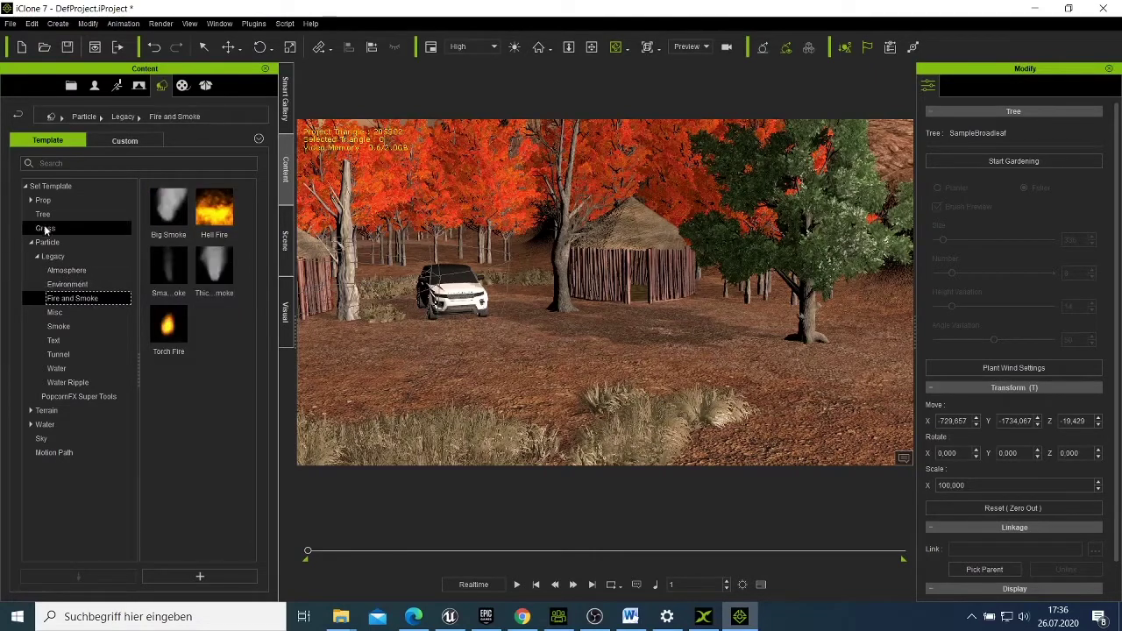
left_click(36, 244)
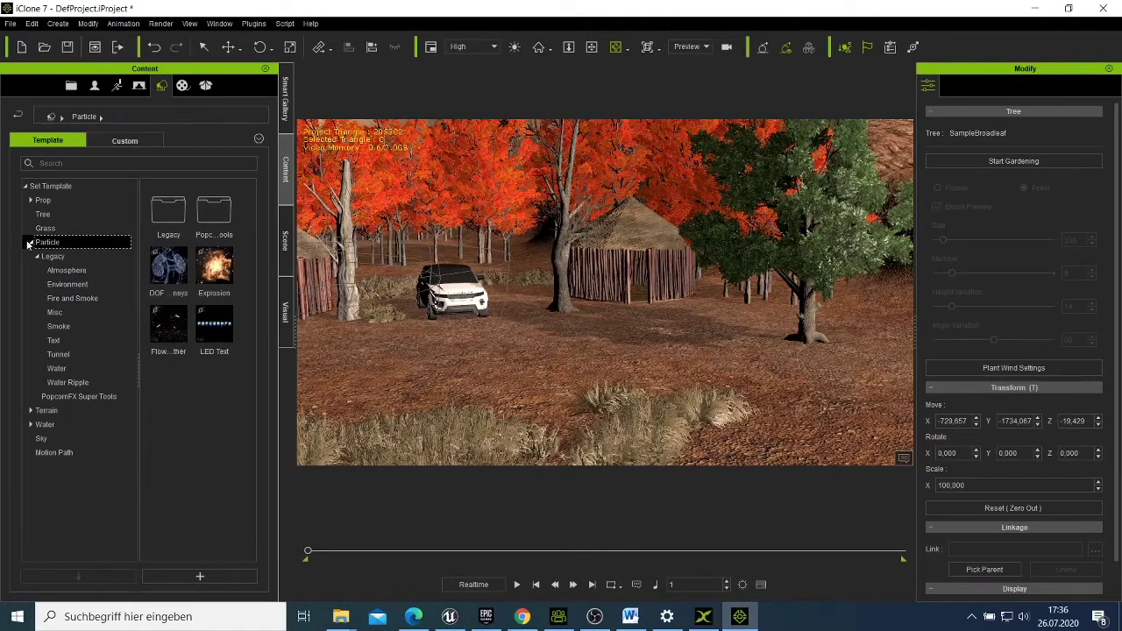
double_click(214, 212)
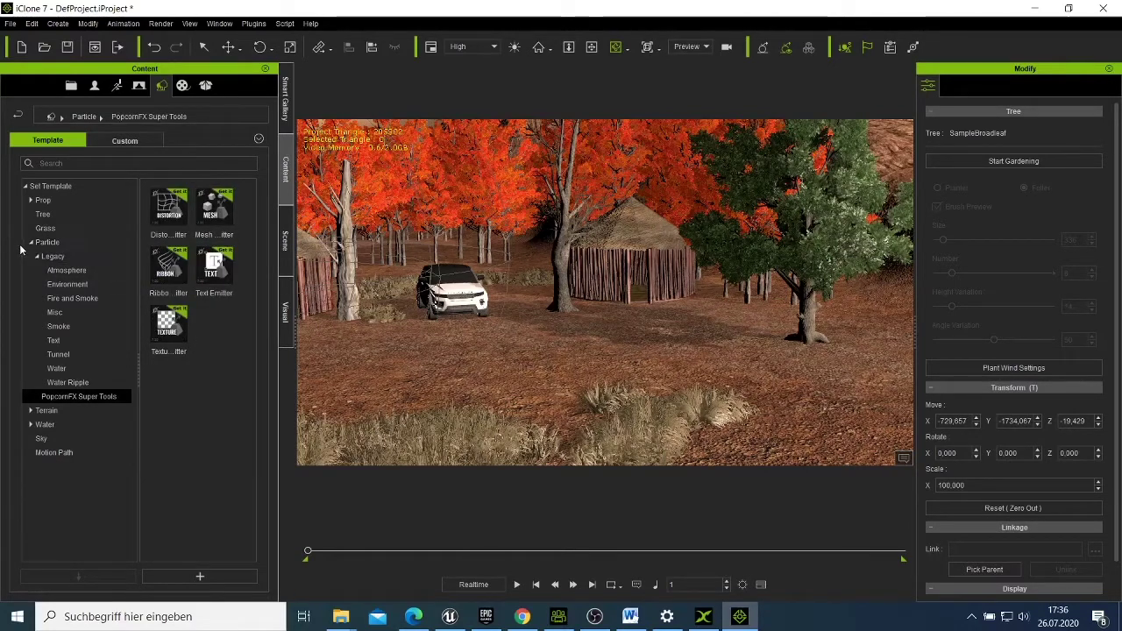
Step: Examine the other set template categories, including Terrain and Water, the Atmosphere particles and the full range of Grass plants
left_click(29, 411)
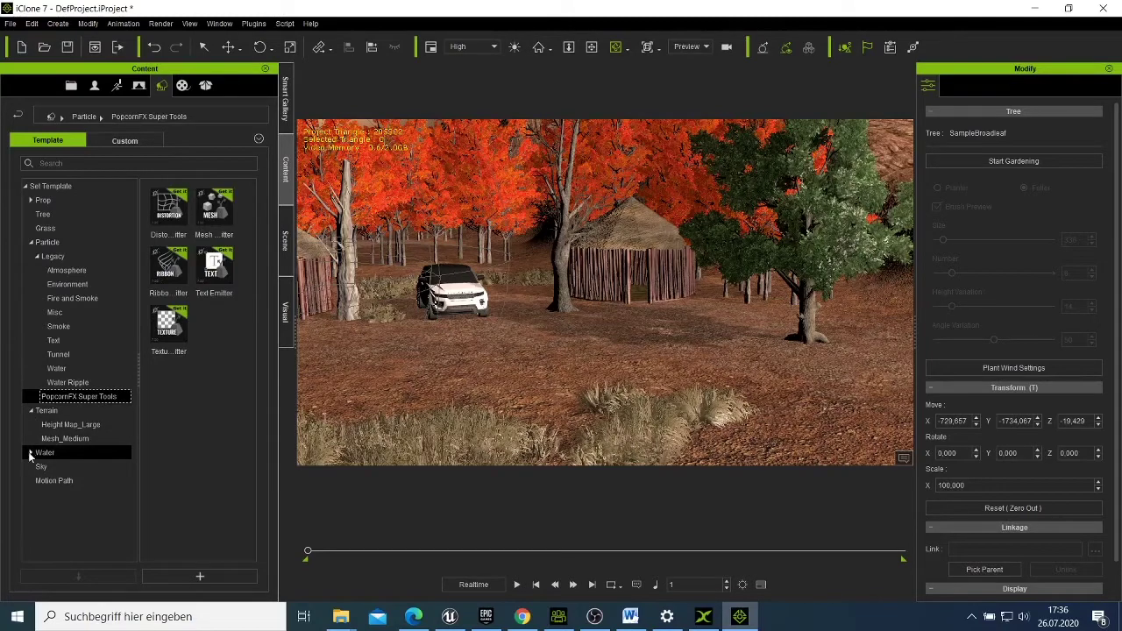
left_click(31, 453)
left_click(30, 455)
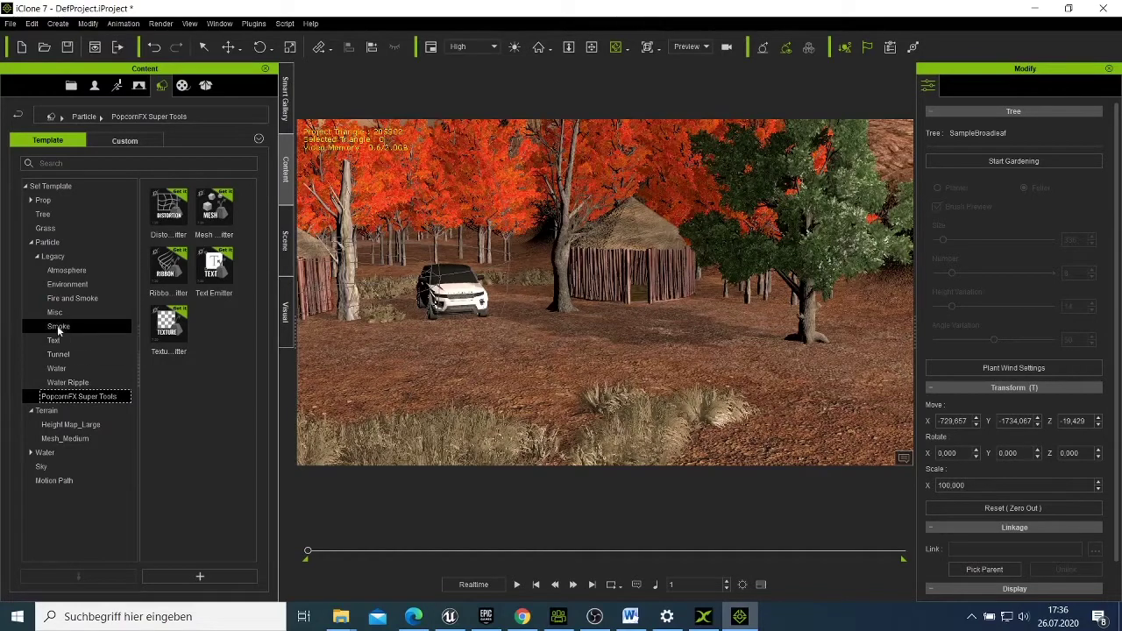
left_click(75, 272)
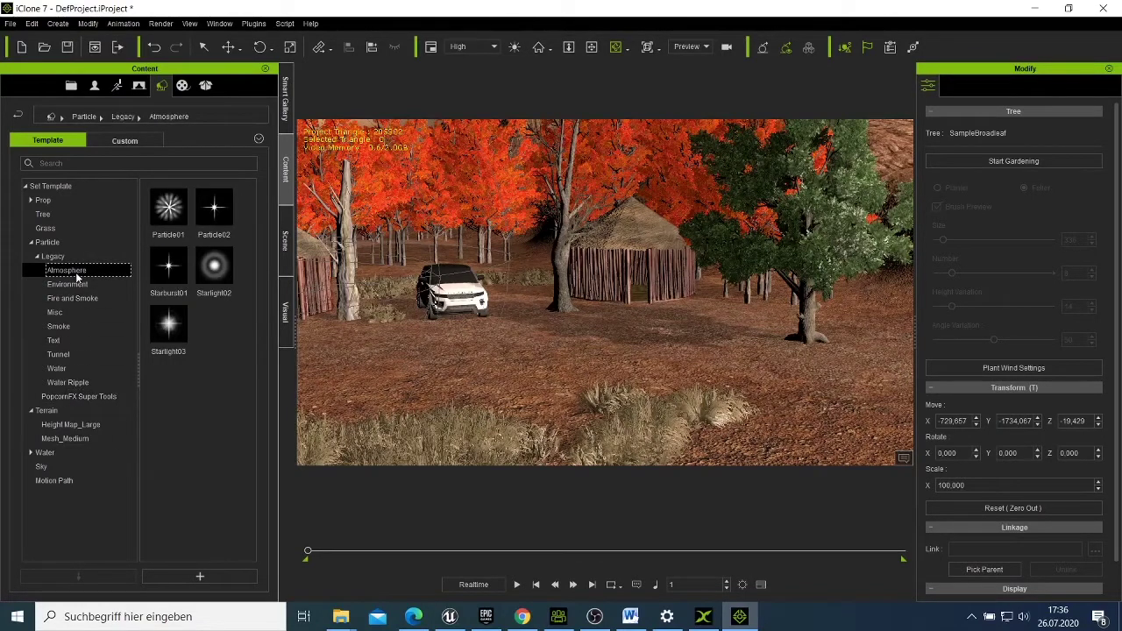
left_click(51, 231)
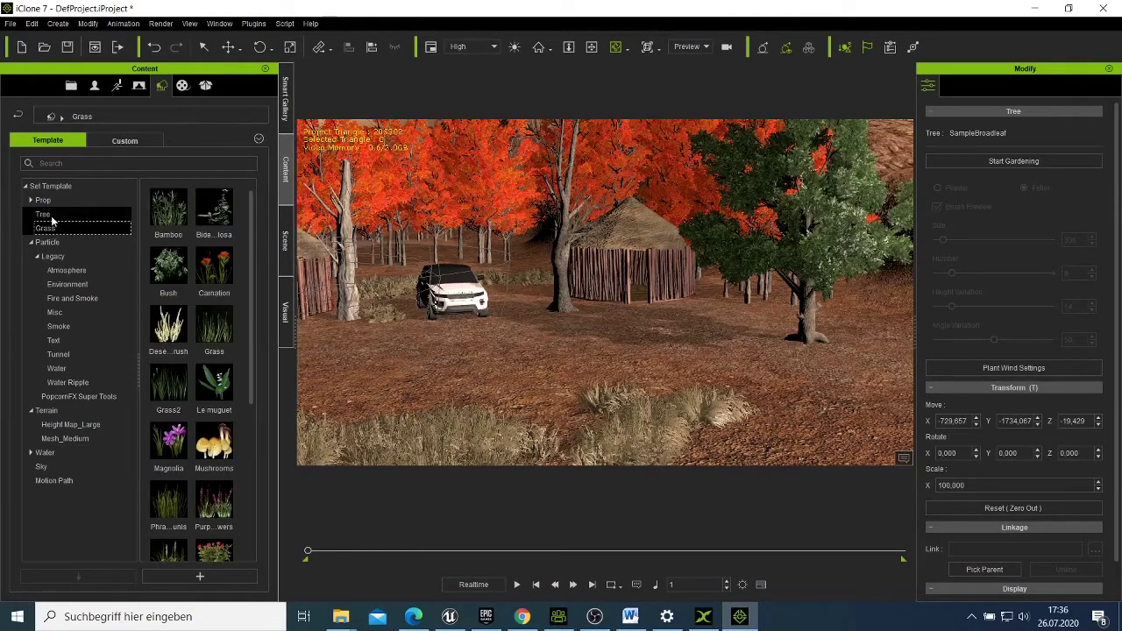
scroll(195, 310, "down", 3)
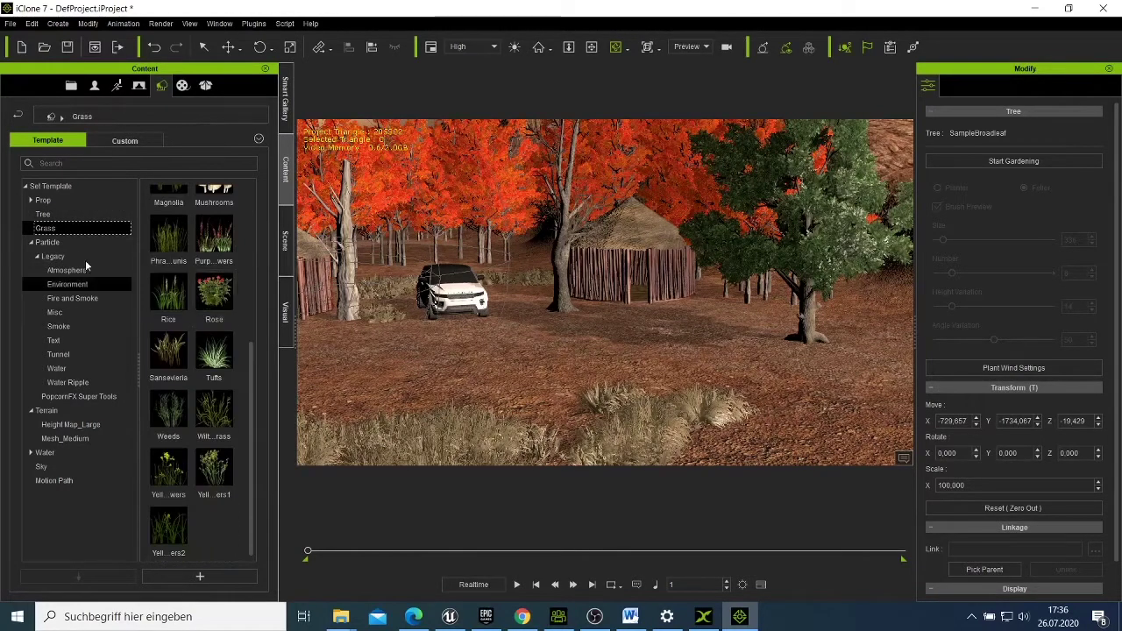
left_click(68, 219)
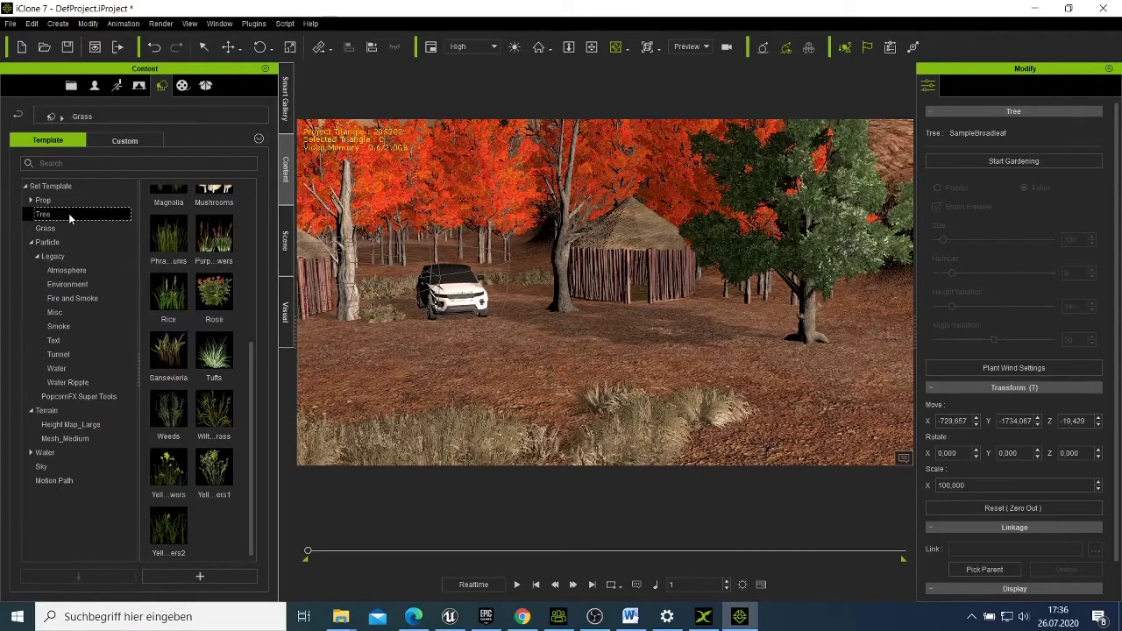
Step: Switch to the media templates and open the MaterialPlus category
left_click(186, 87)
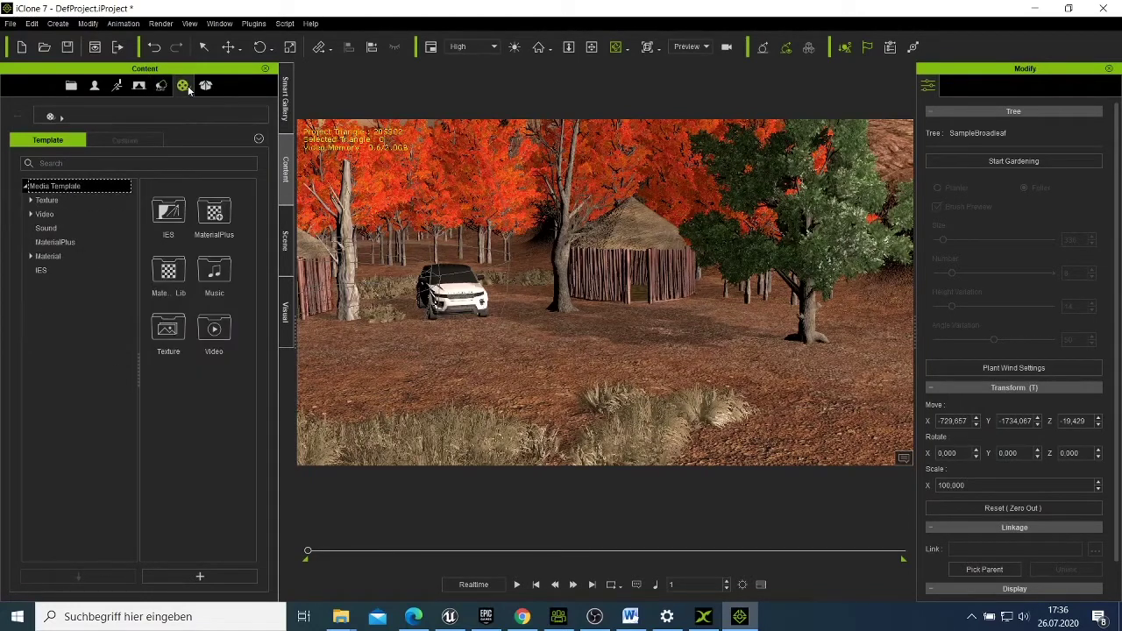
left_click(66, 242)
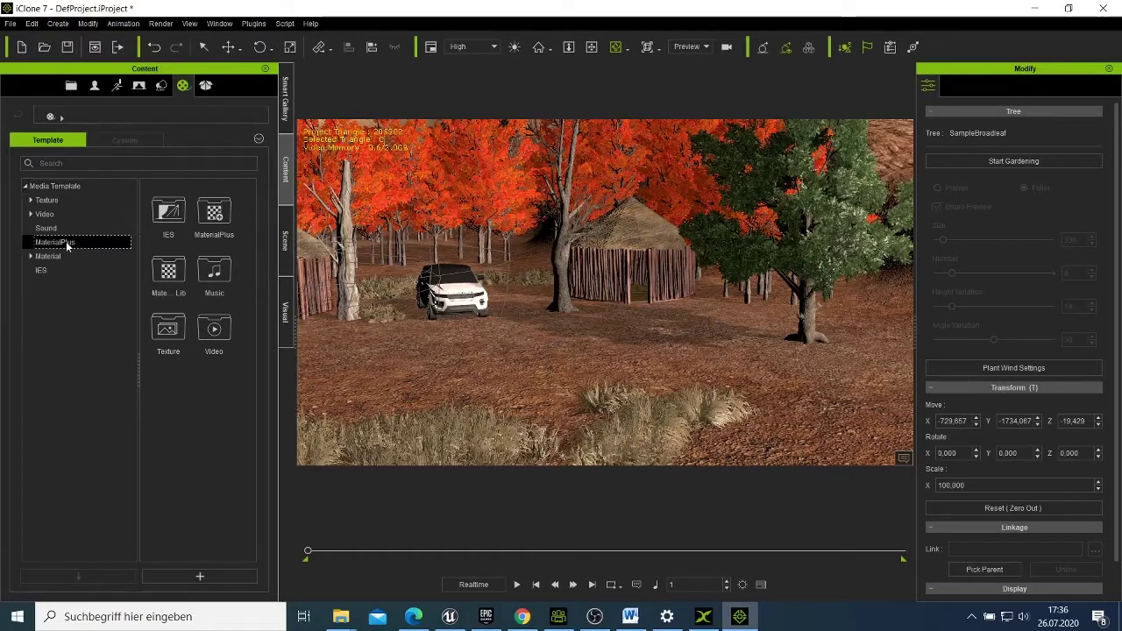
Step: Browse the Sound and Texture media templates, including all texture folders, and the Hot content packs
left_click(62, 228)
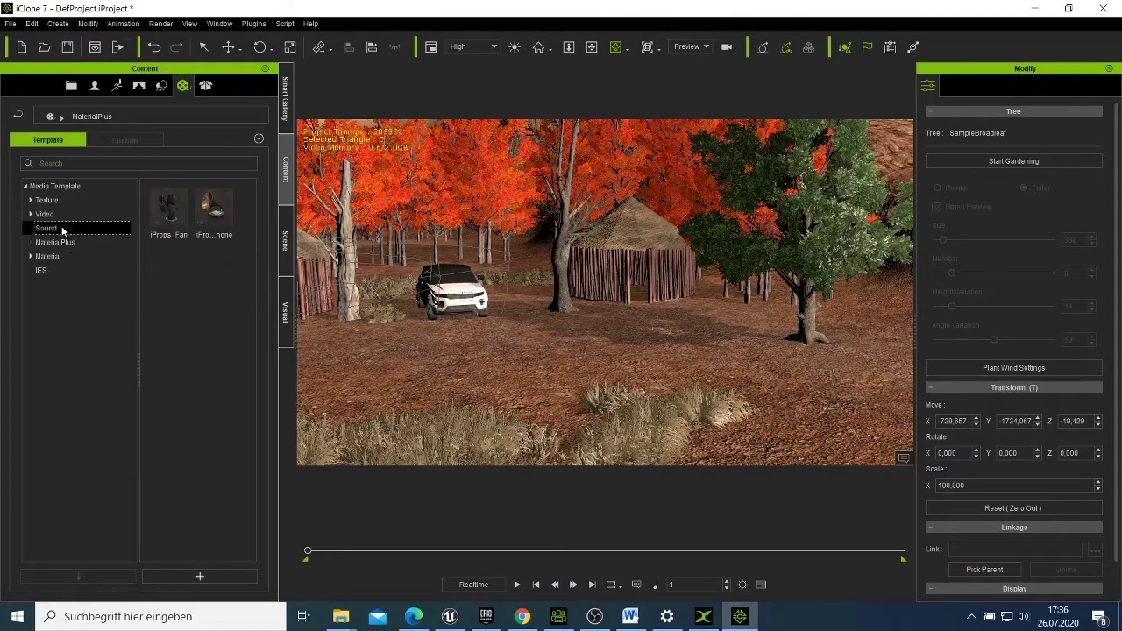
left_click(63, 199)
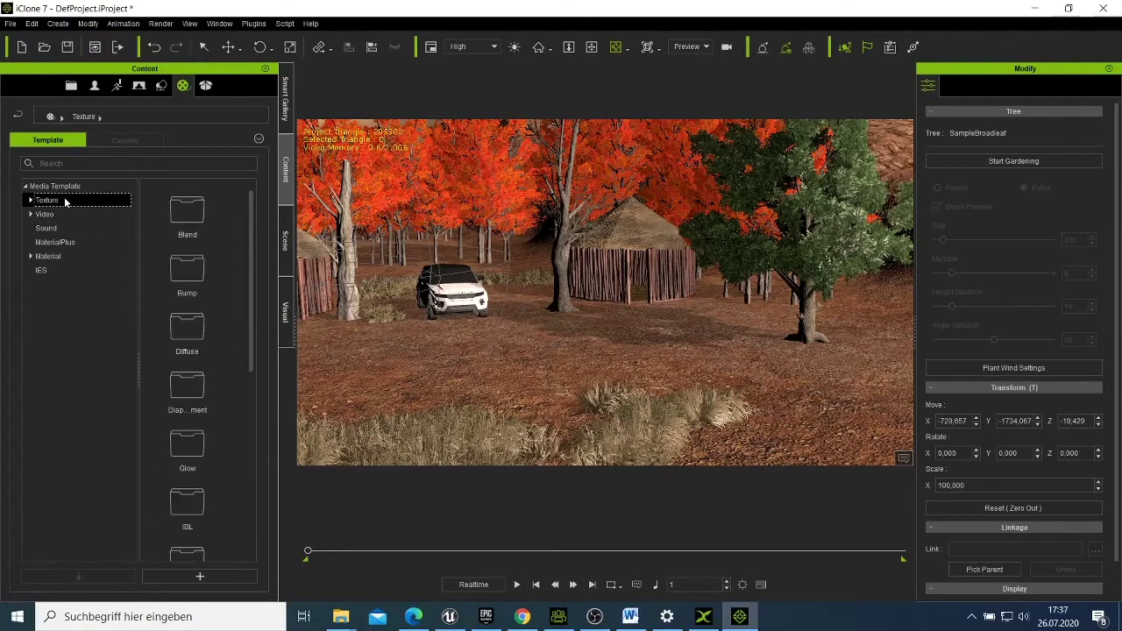
scroll(206, 345, "down", 4)
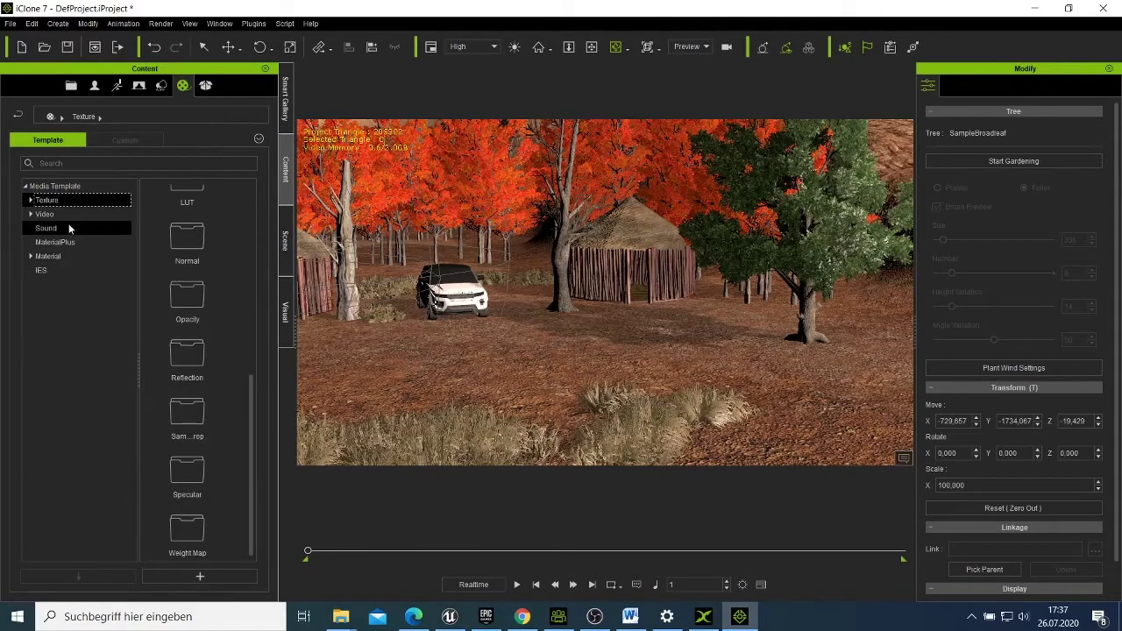
left_click(206, 90)
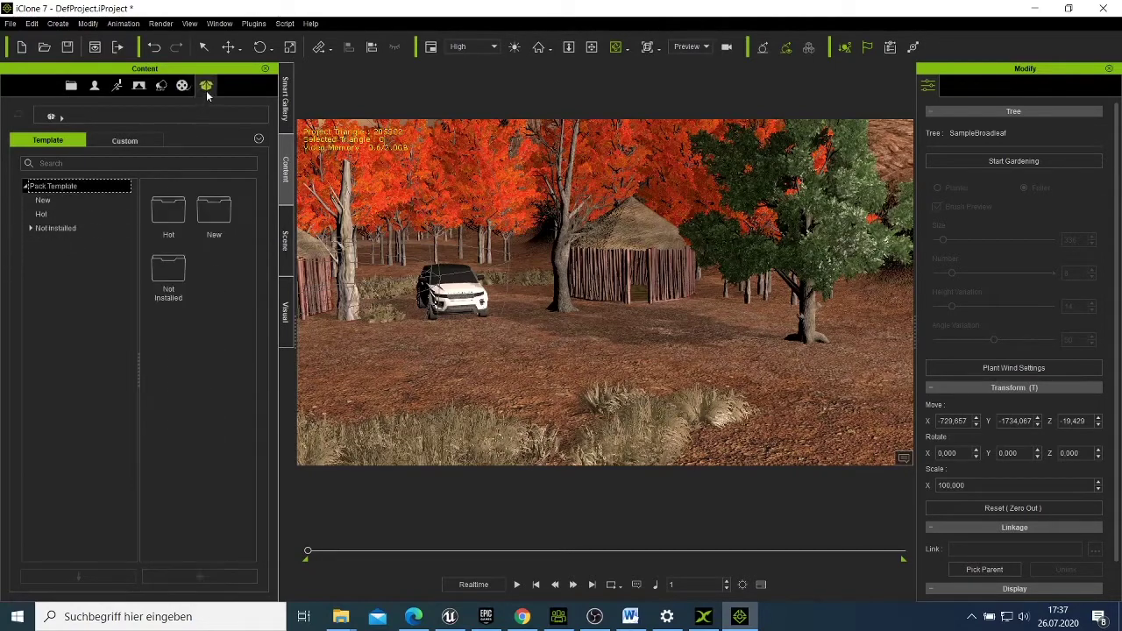
left_click(53, 214)
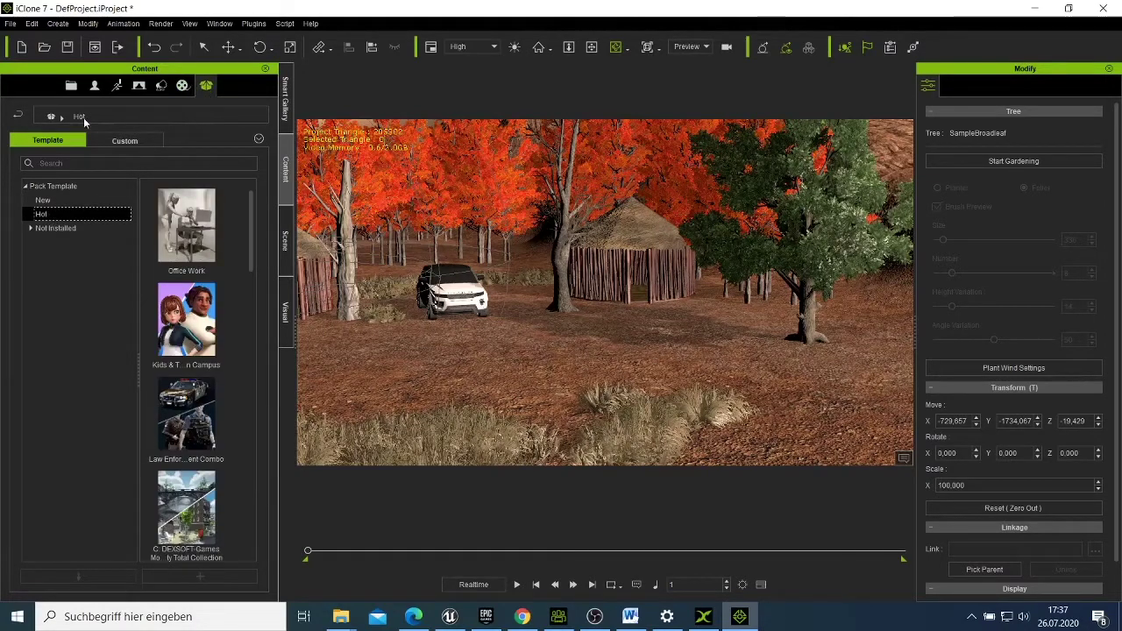
Step: Look through the stage templates: the Atmosphere categories 1 HDRI, 2 Basic and From CC, and the 2D Background category
left_click(131, 89)
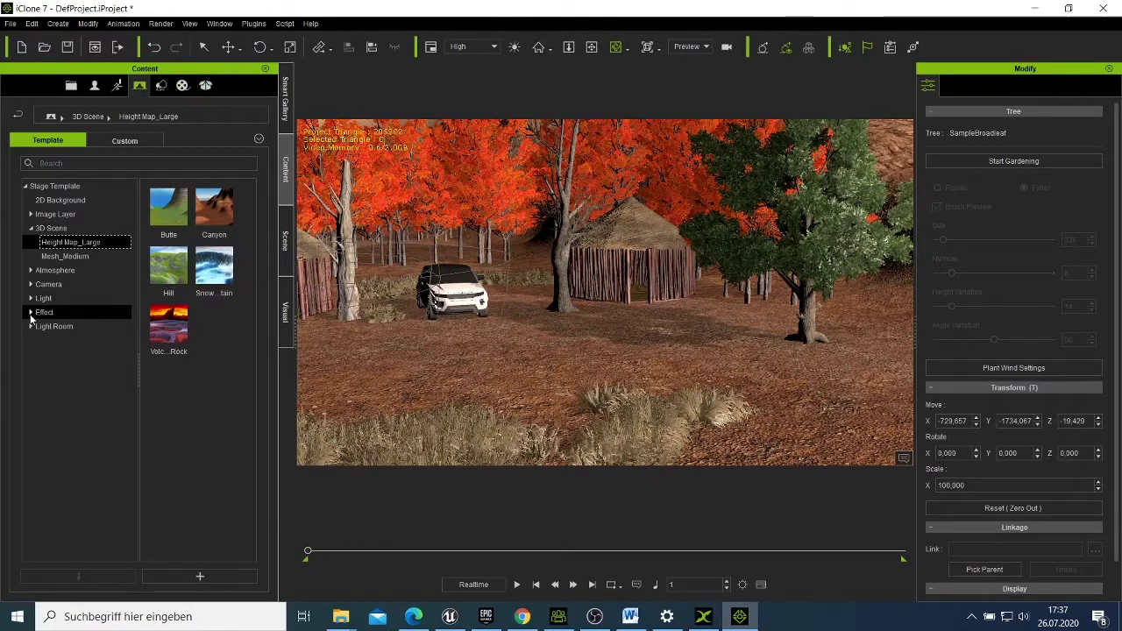
left_click(31, 273)
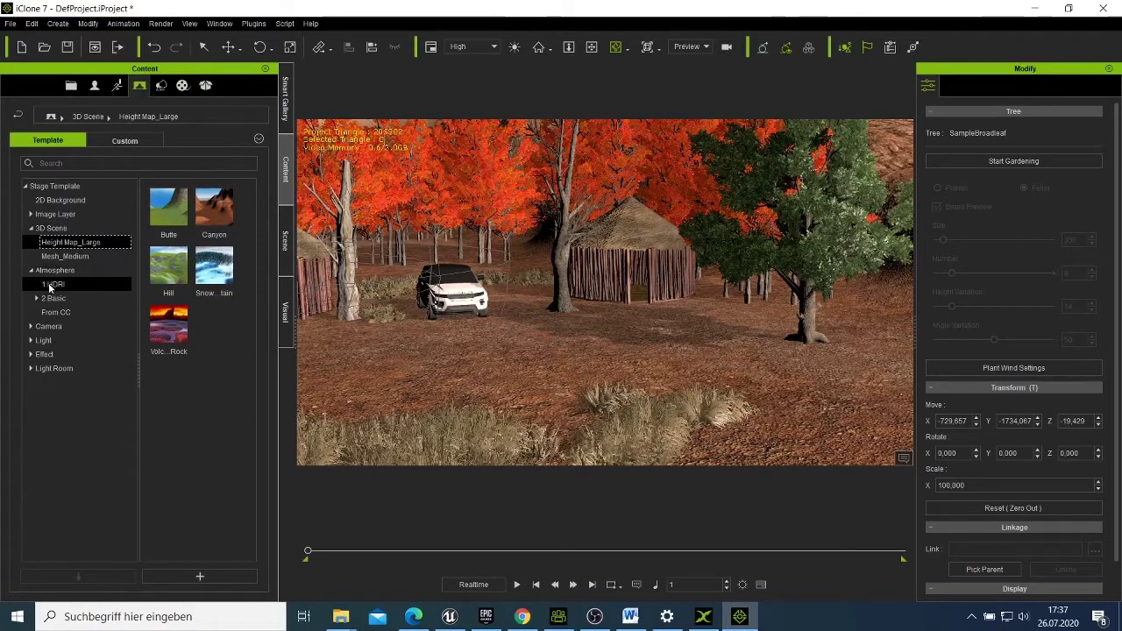
left_click(50, 285)
left_click(53, 299)
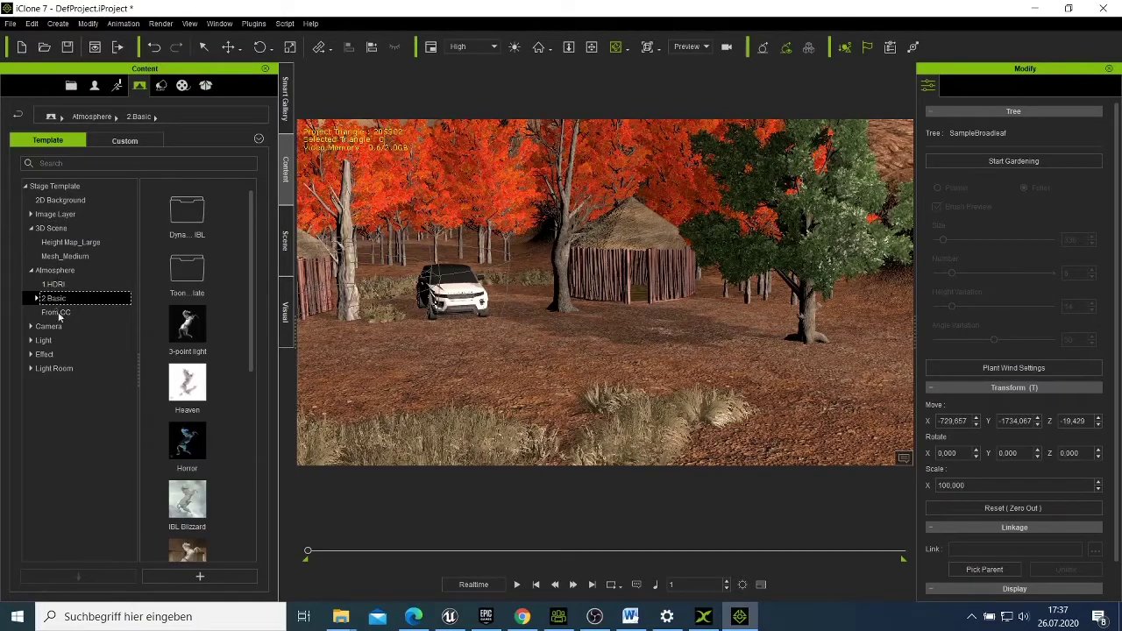
left_click(62, 315)
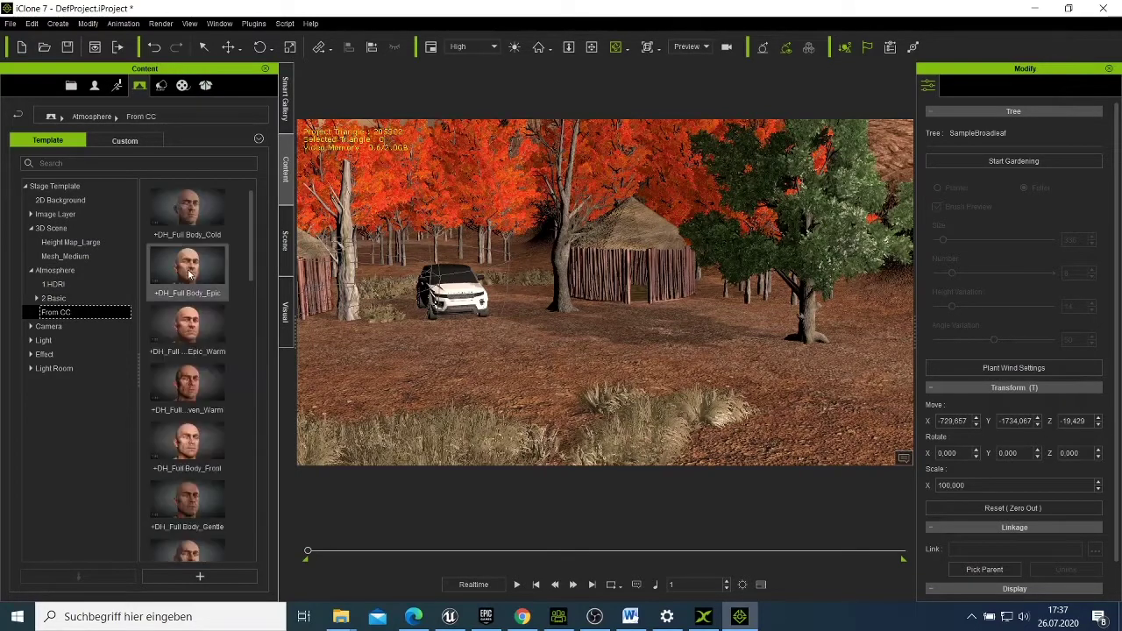
left_click(59, 201)
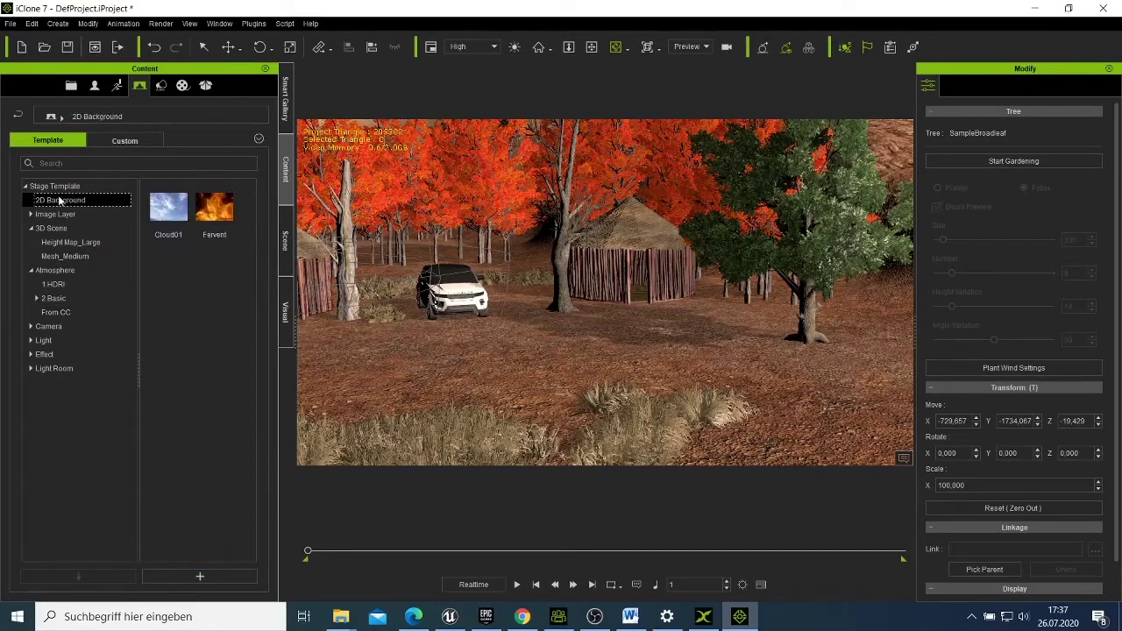
Step: Check the avatar and animation template categories and look through the Tree models in the set templates
left_click(95, 87)
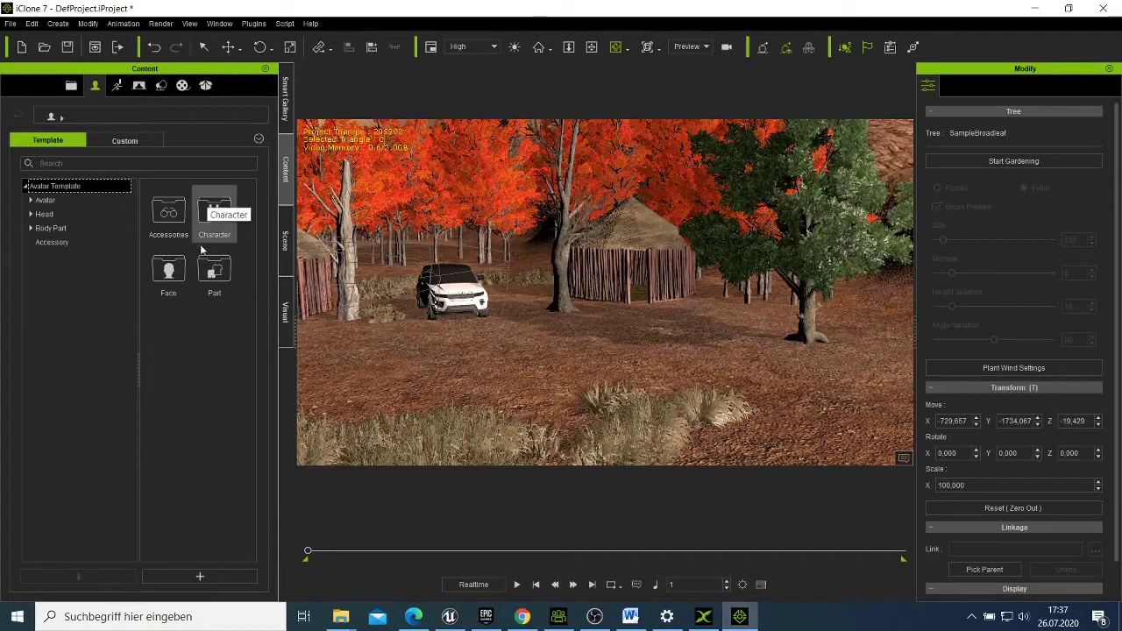
left_click(116, 86)
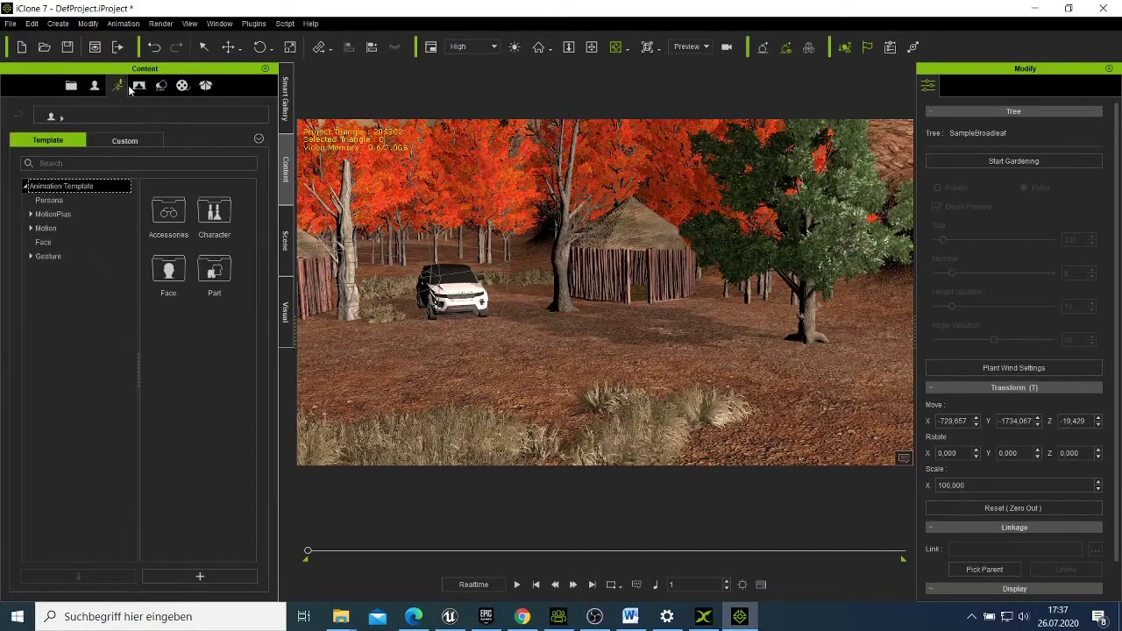
left_click(161, 85)
left_click(43, 213)
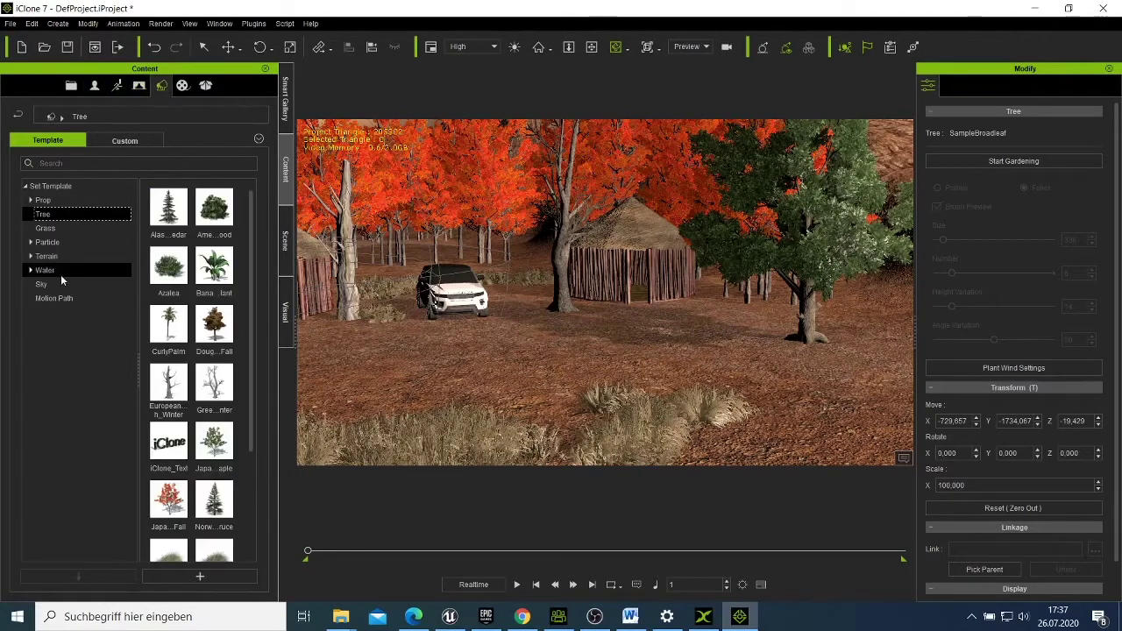
scroll(219, 336, "down", 3)
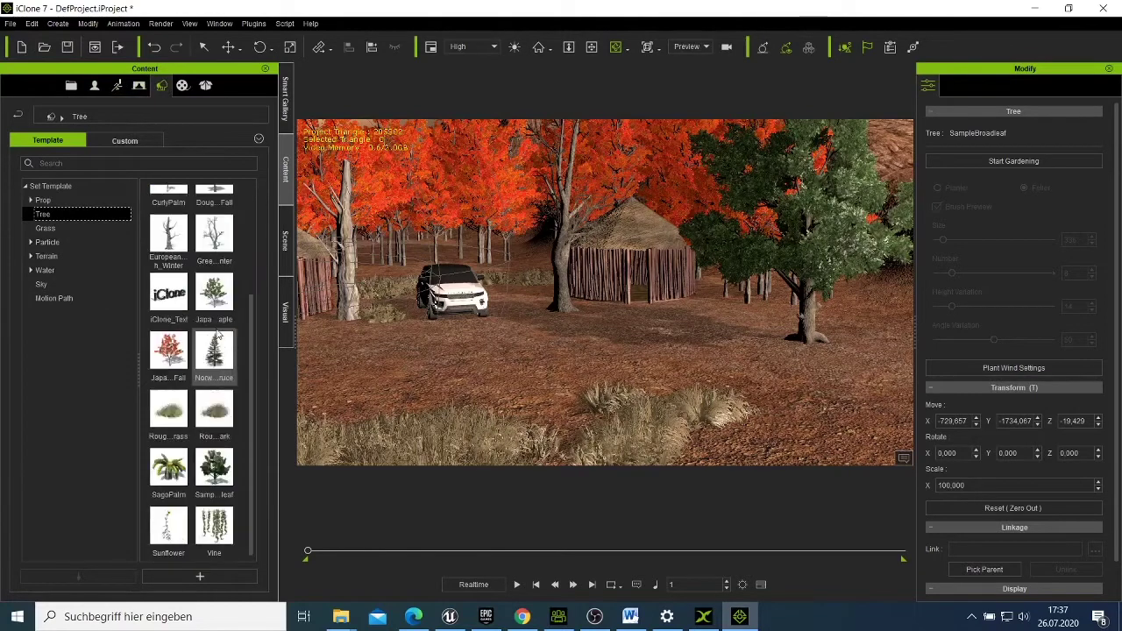
Step: Examine the complete list of Legacy particle effects in the set templates
left_click(32, 242)
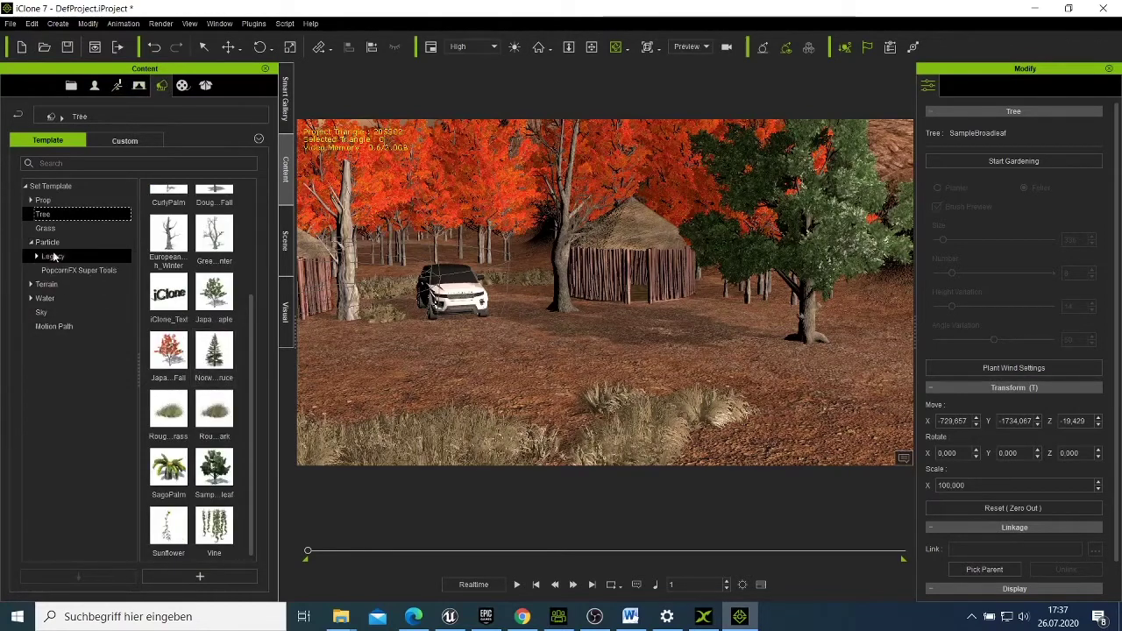
left_click(54, 256)
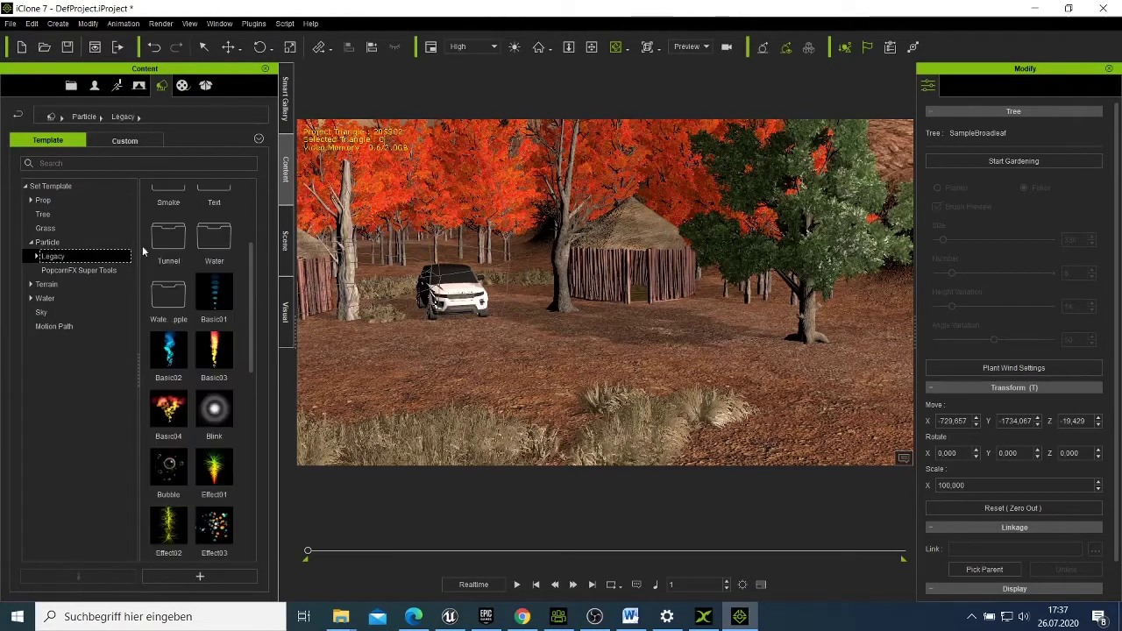
scroll(154, 271, "up", 3)
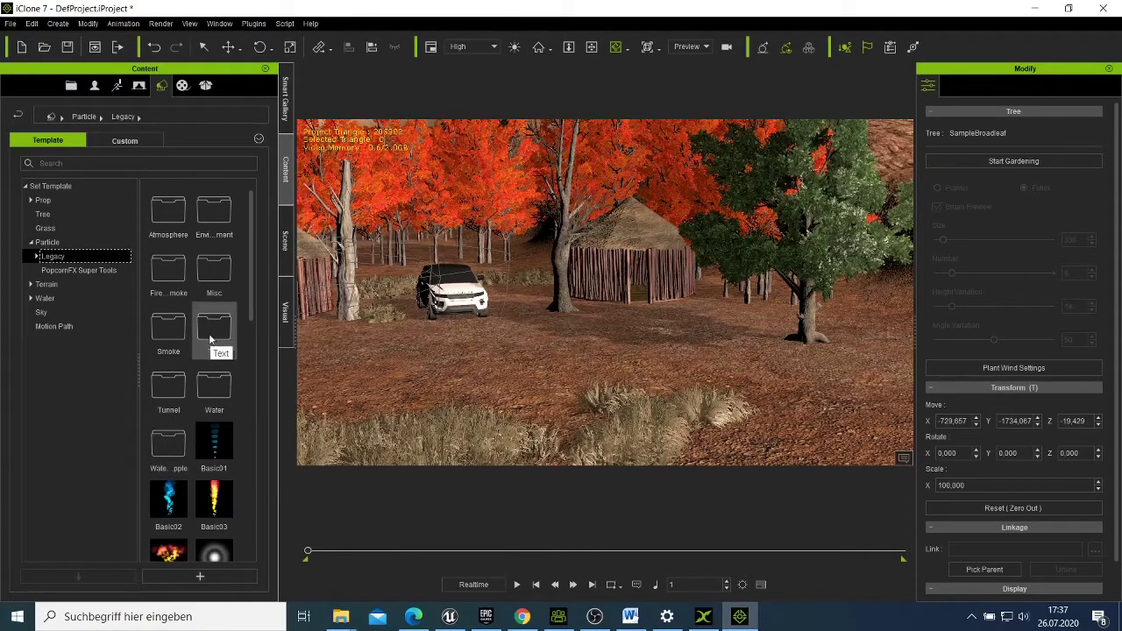
scroll(203, 403, "down", 10)
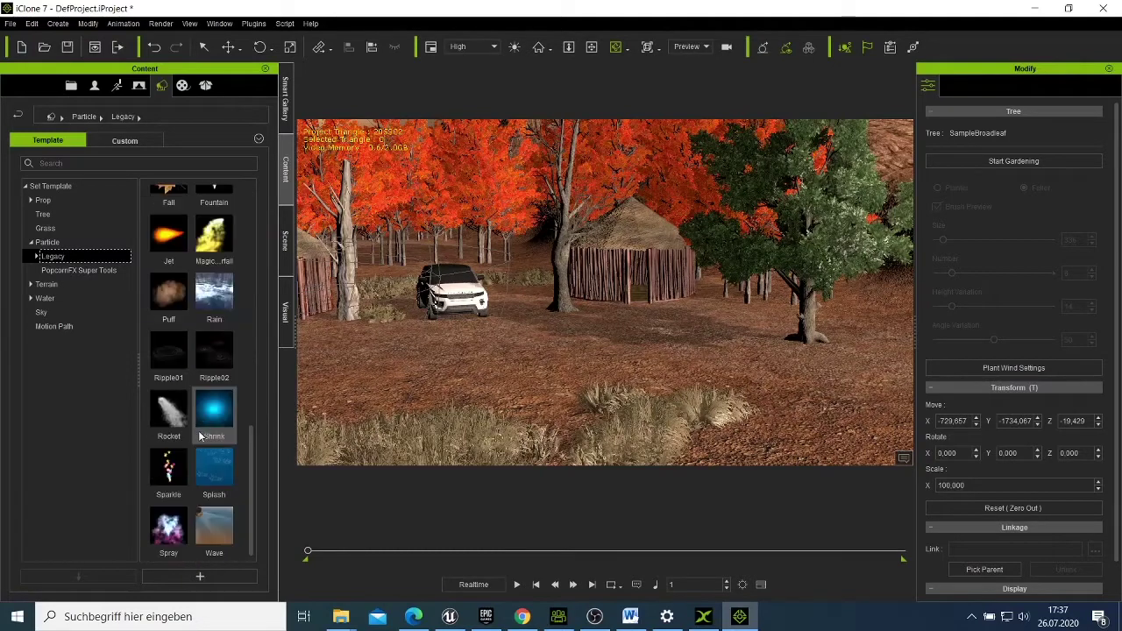
scroll(149, 376, "up", 10)
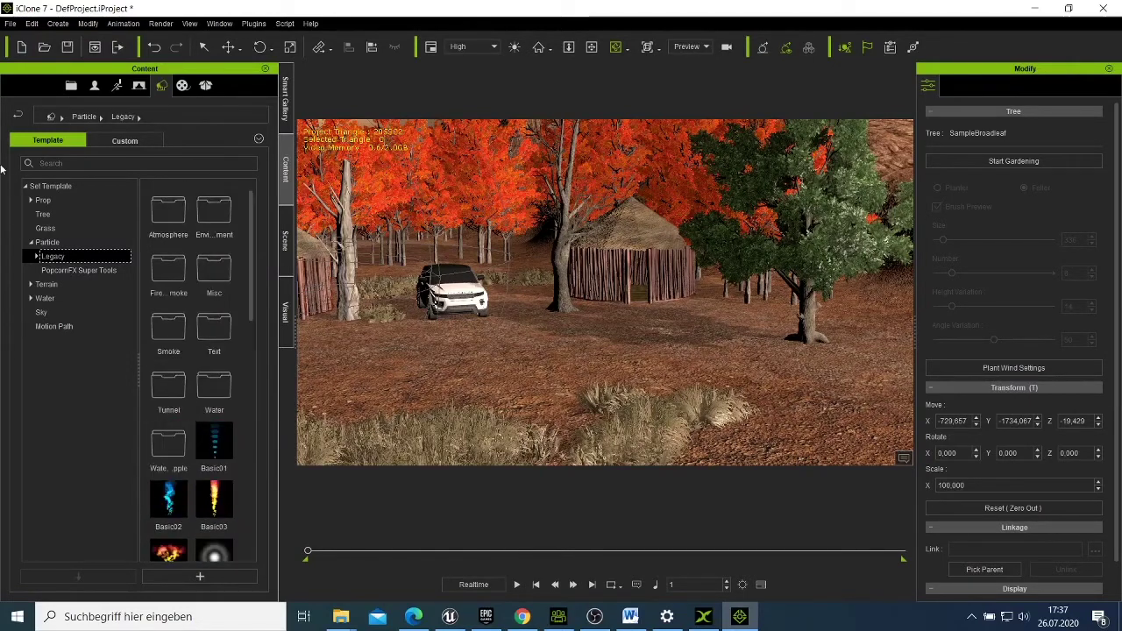
Step: Check the custom set library's Particle and Terrain categories
left_click(105, 142)
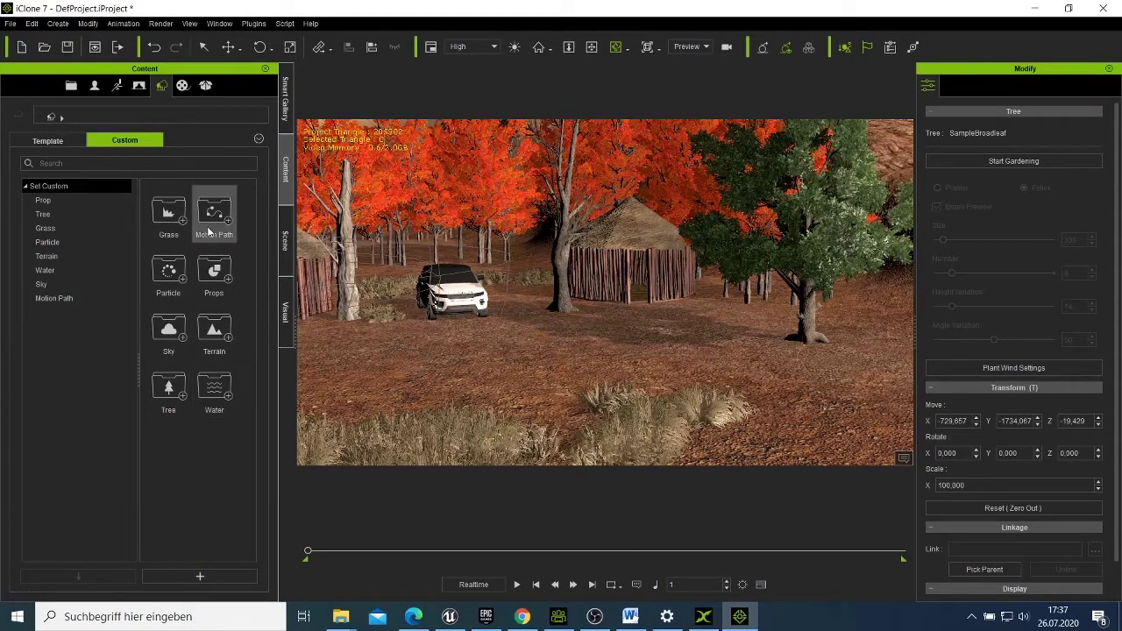
left_click(166, 281)
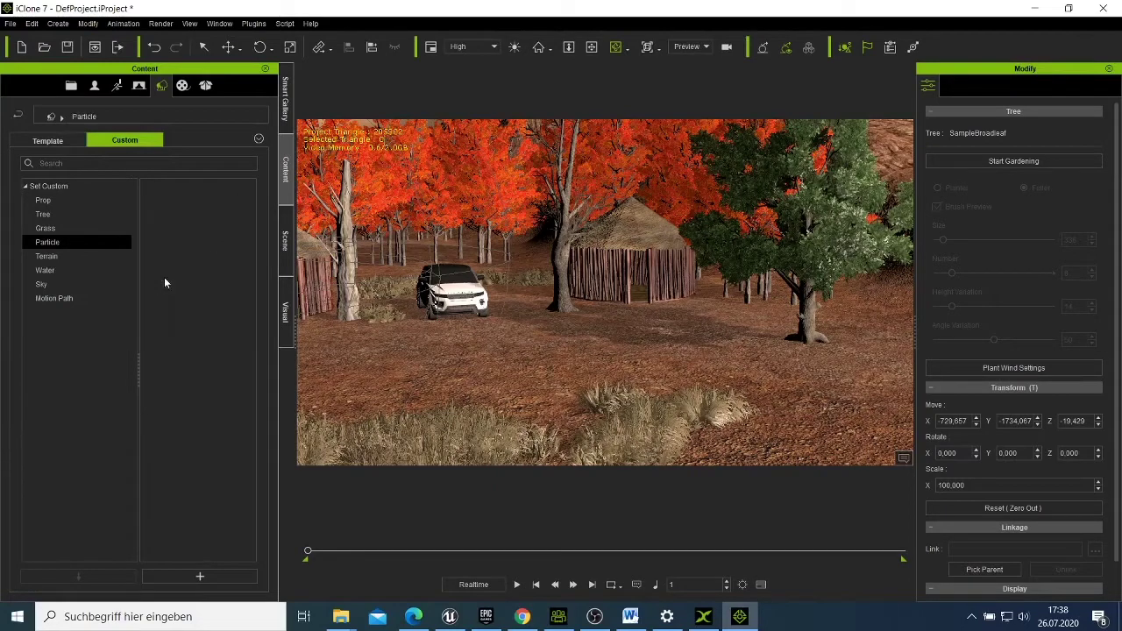
left_click(70, 257)
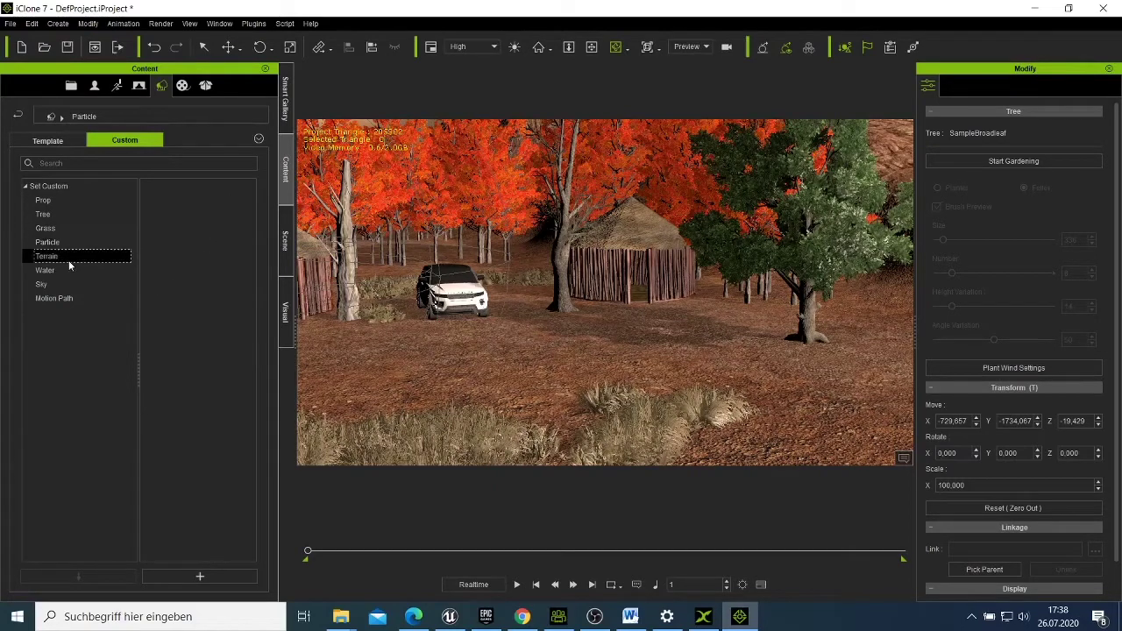
Step: Return to the supplied set templates and look through the Grass, Tree and Particle categories
left_click(60, 144)
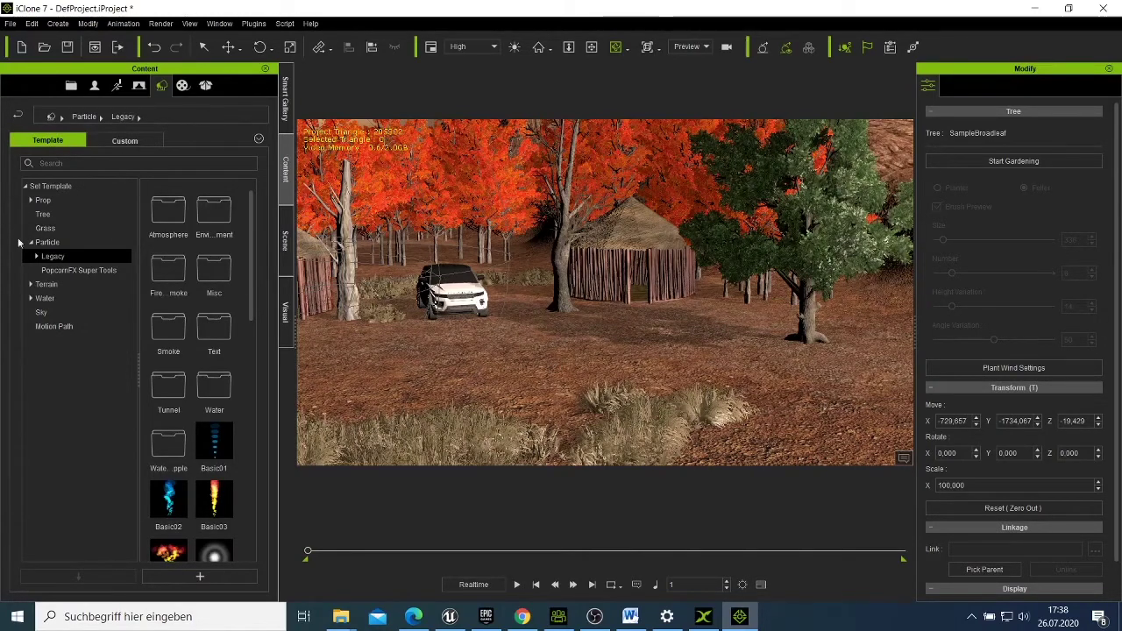
left_click(48, 228)
left_click(61, 214)
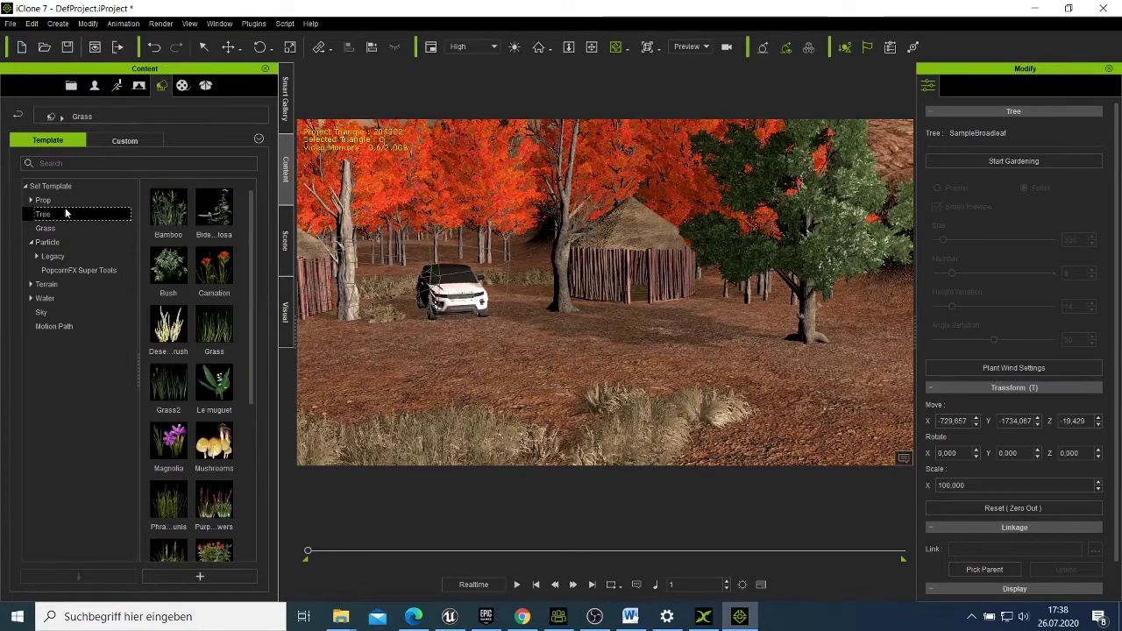
scroll(191, 308, "down", 5)
scroll(191, 307, "up", 3)
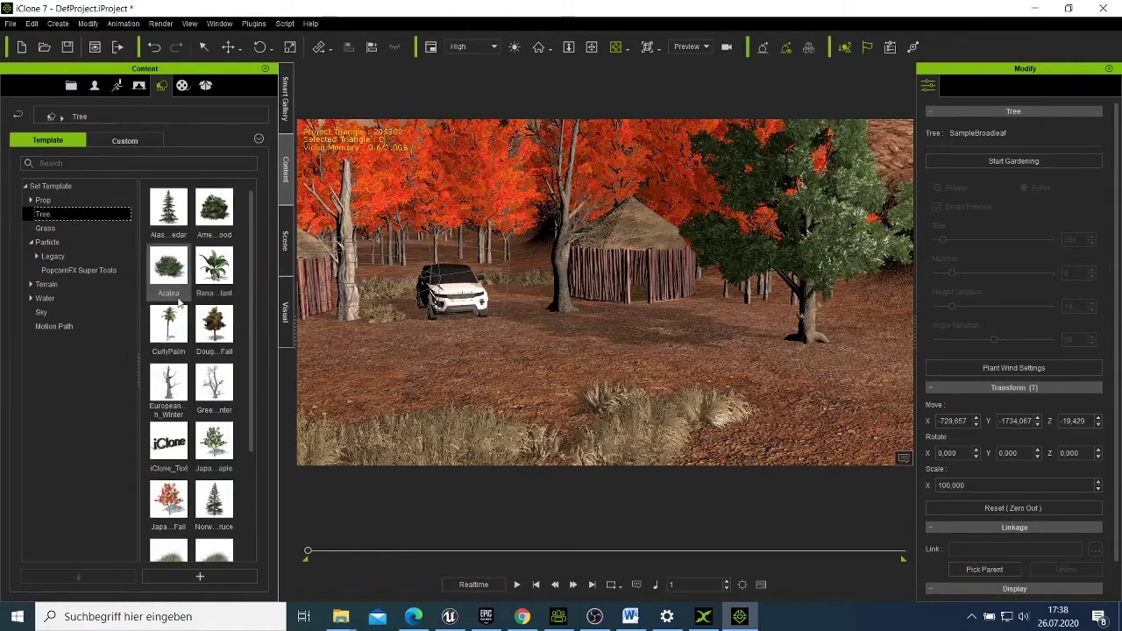
left_click(48, 228)
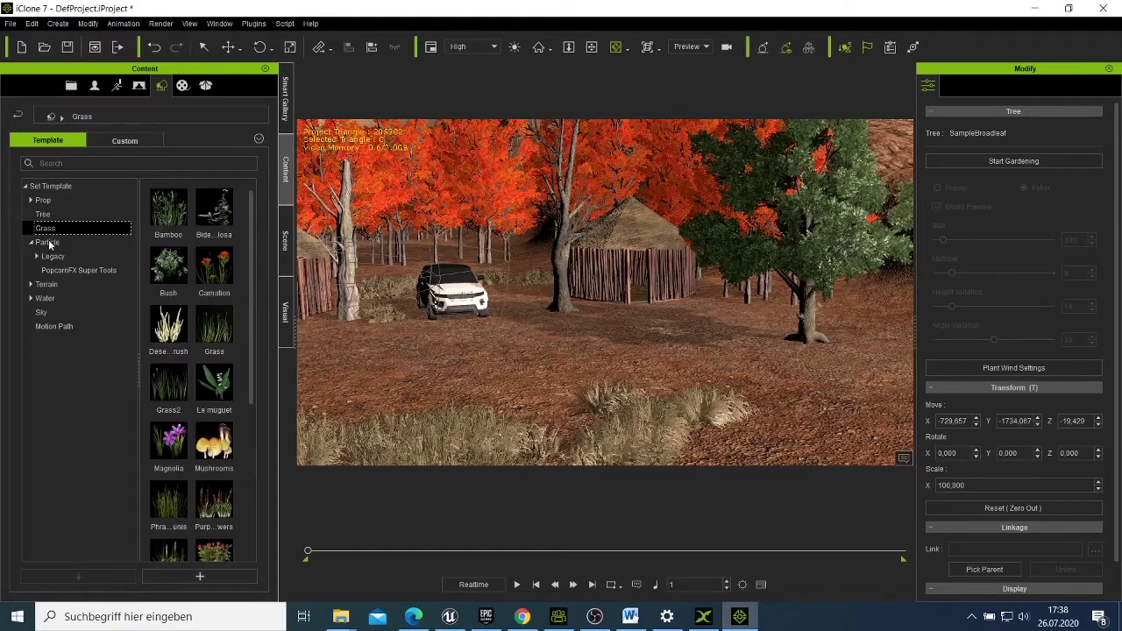
left_click(49, 243)
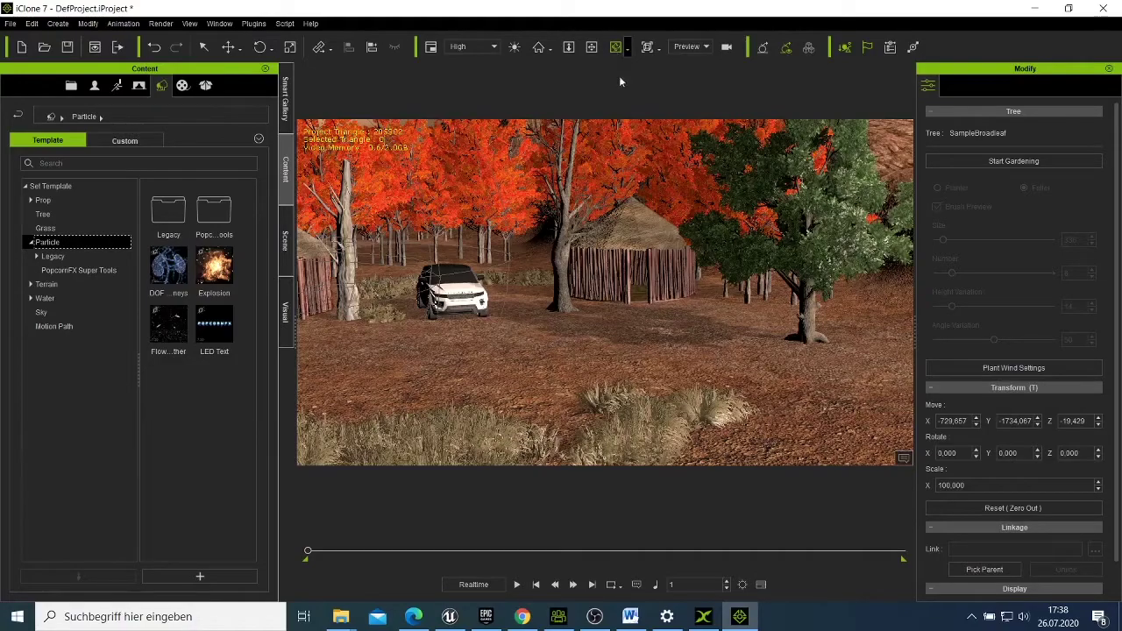
Step: View the forest village with the white car and huts from different camera positions
right_click_drag(631, 377, 585, 354)
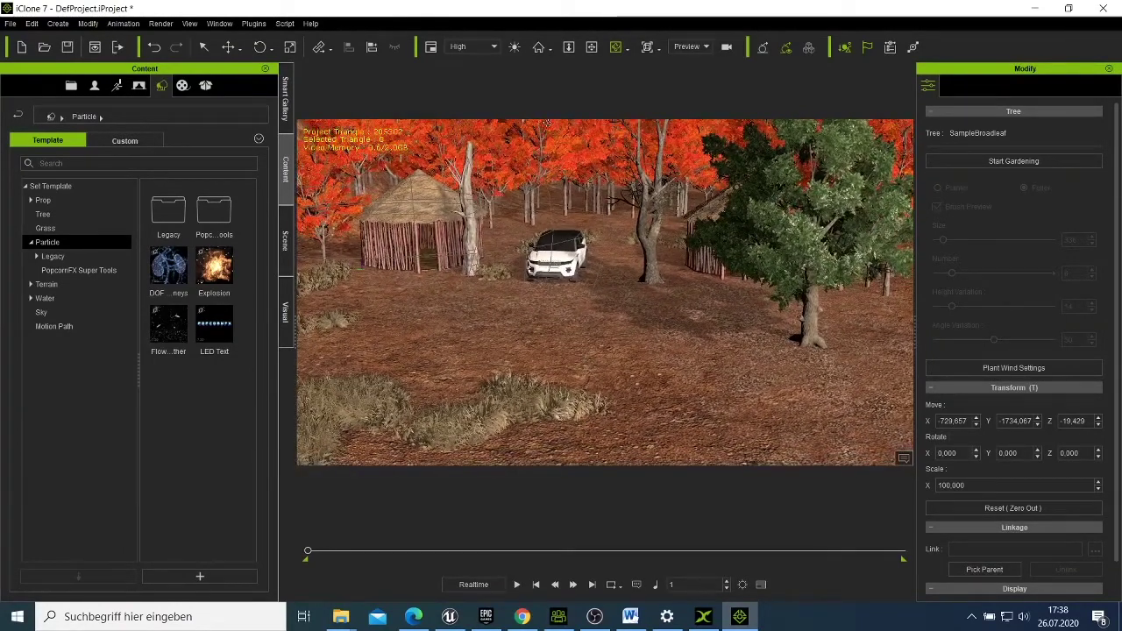
right_click_drag(543, 305, 628, 289)
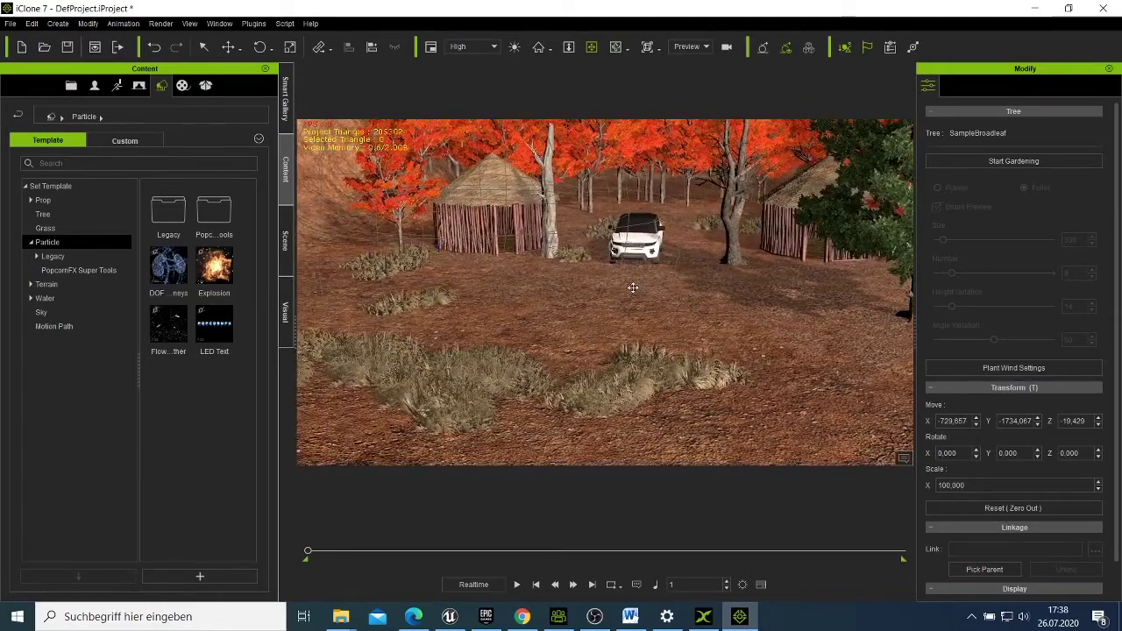
middle_click_drag(633, 288, 626, 308)
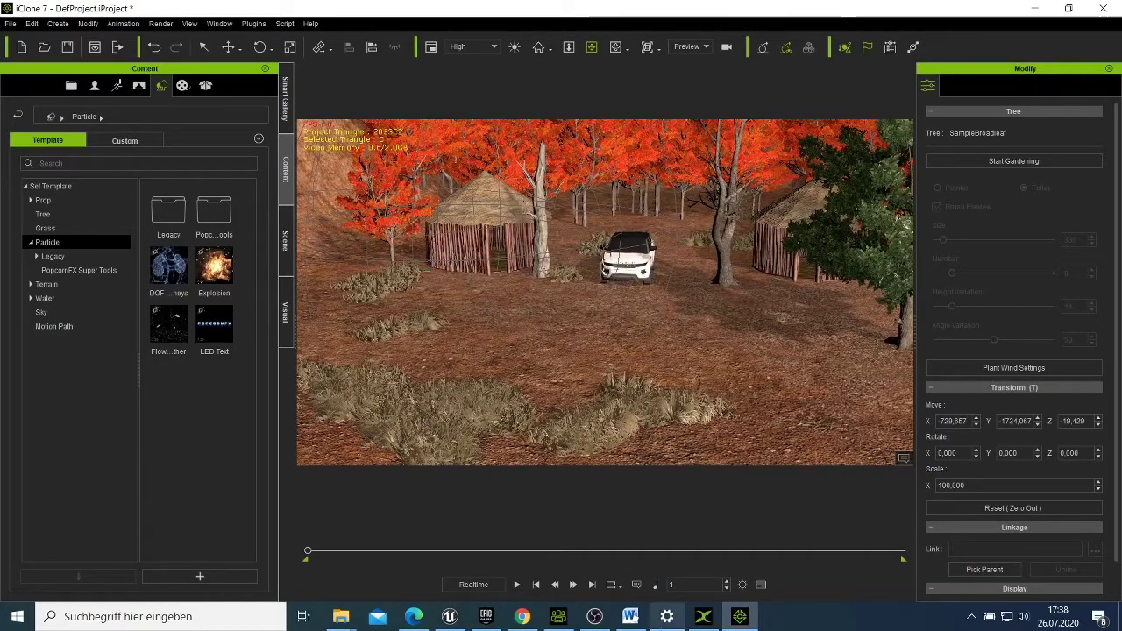
Step: Switch to Character Creator 3 and browse the avatars in the CC3 Base Characters Pack
left_click(555, 622)
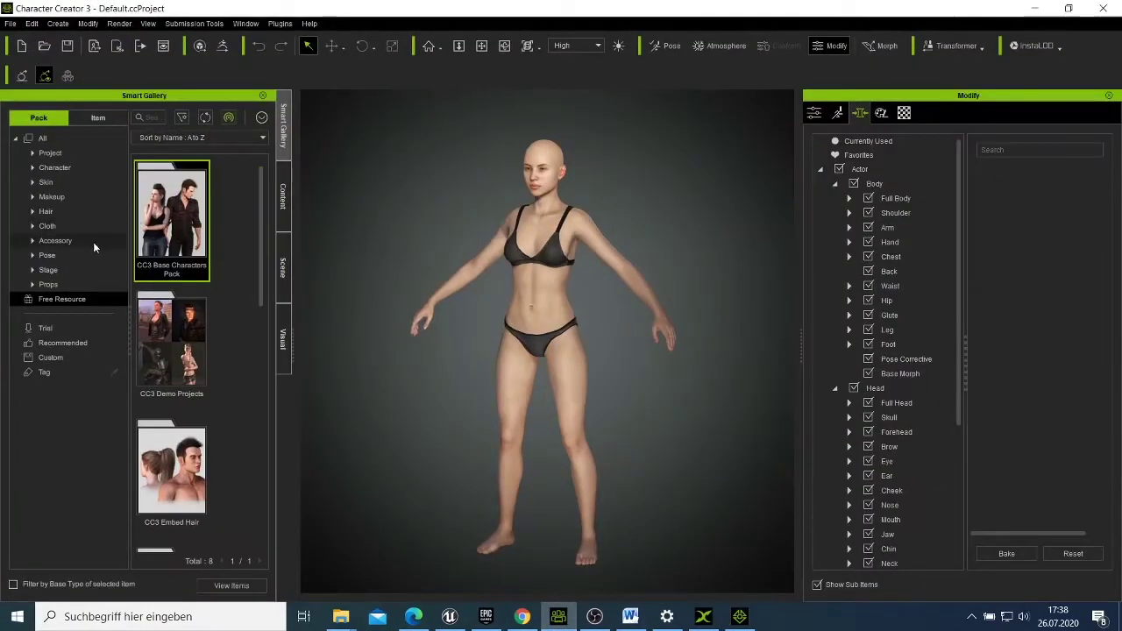
double_click(191, 238)
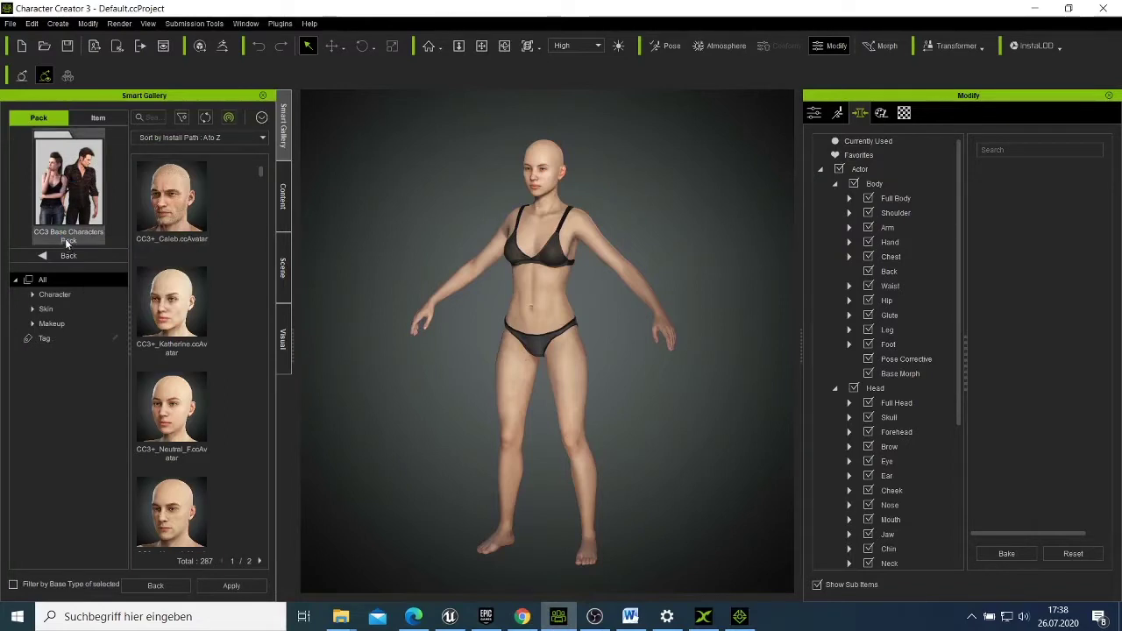
scroll(184, 226, "down", 4)
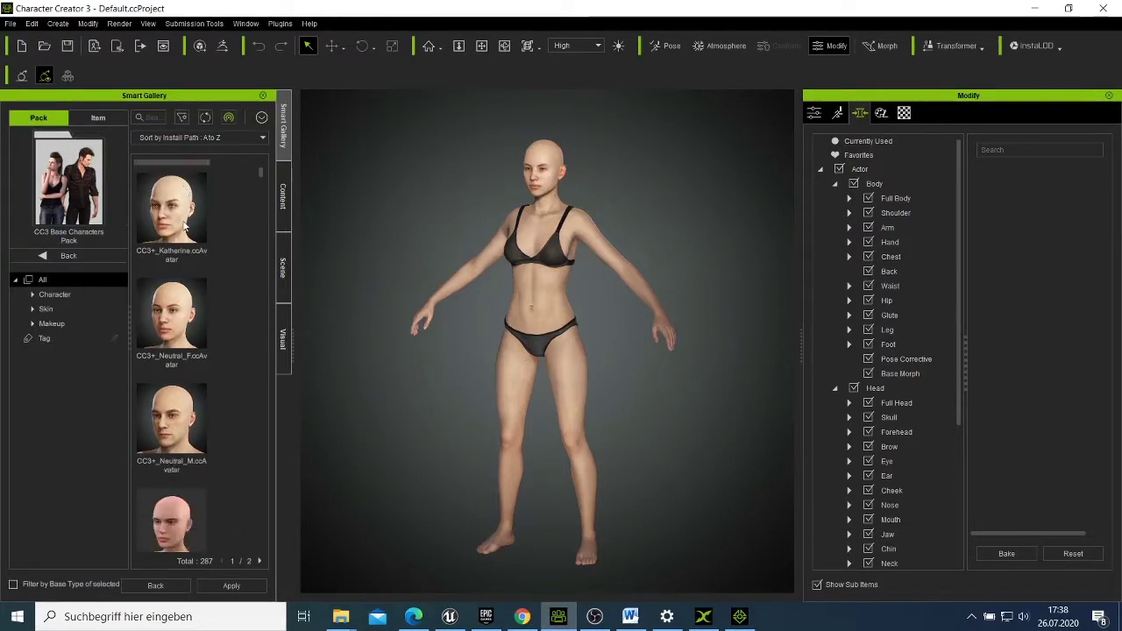
scroll(184, 226, "down", 3)
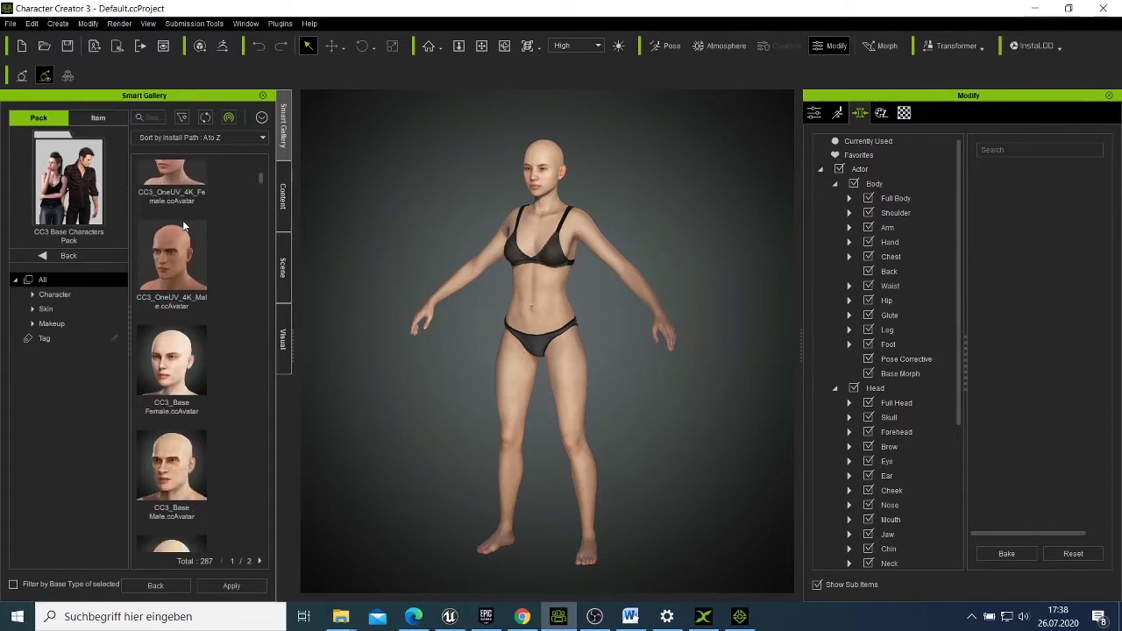
scroll(184, 226, "down", 1)
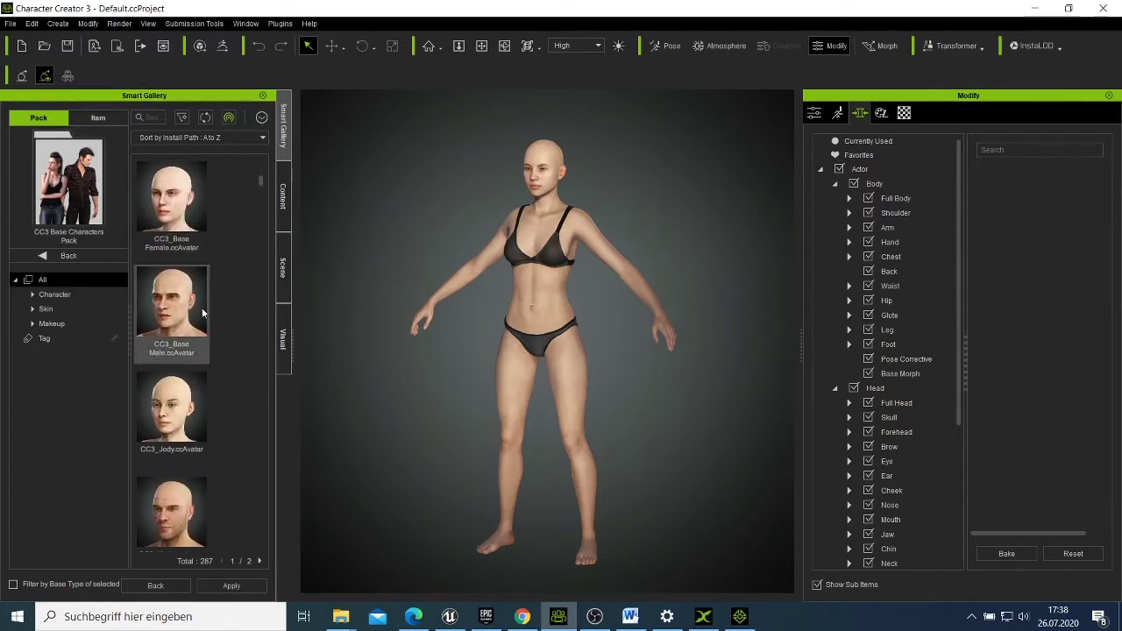
Step: Load the CC3+_Neutral_M avatar from the CC3 Base Characters Pack with the Replace All option
scroll(186, 289, "up", 1)
scroll(186, 290, "up", 1)
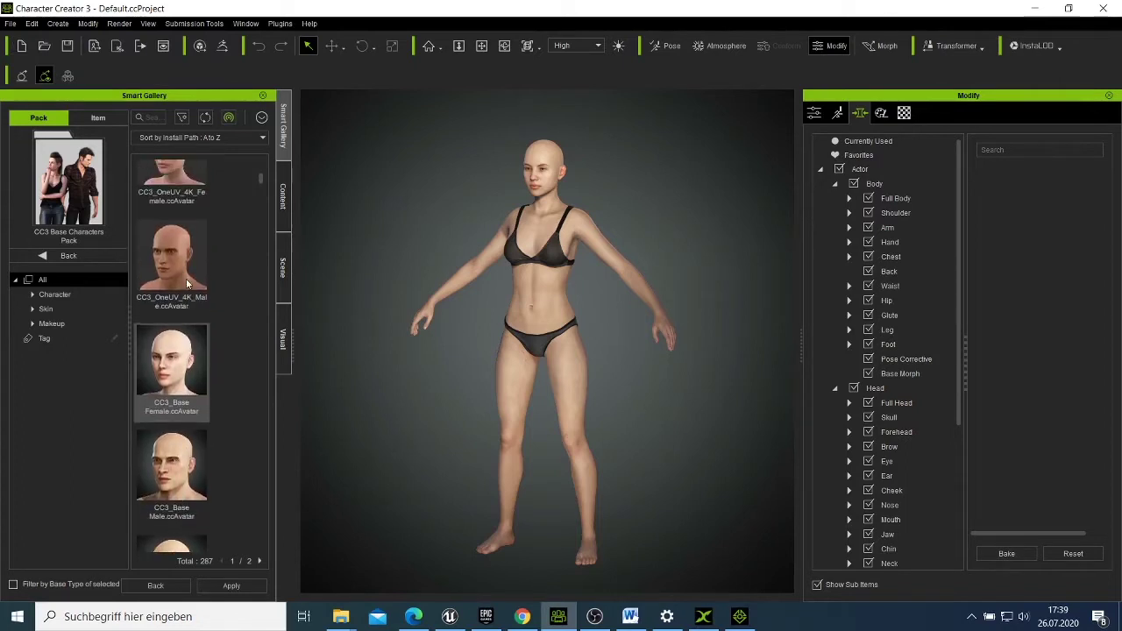
scroll(186, 285, "up", 5)
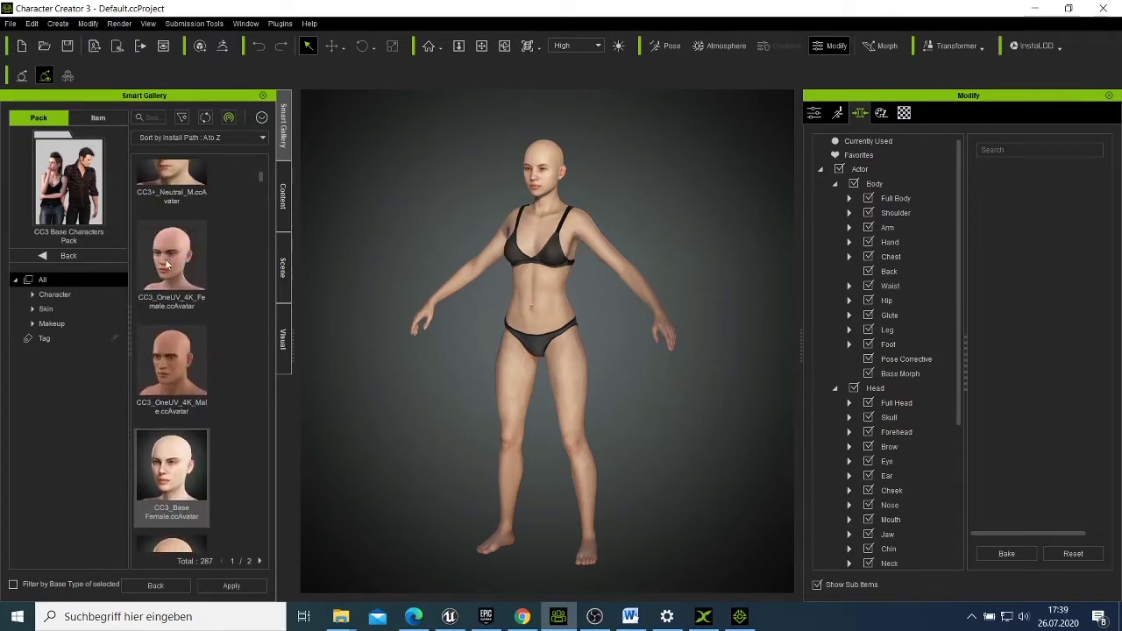
scroll(178, 222, "up", 1)
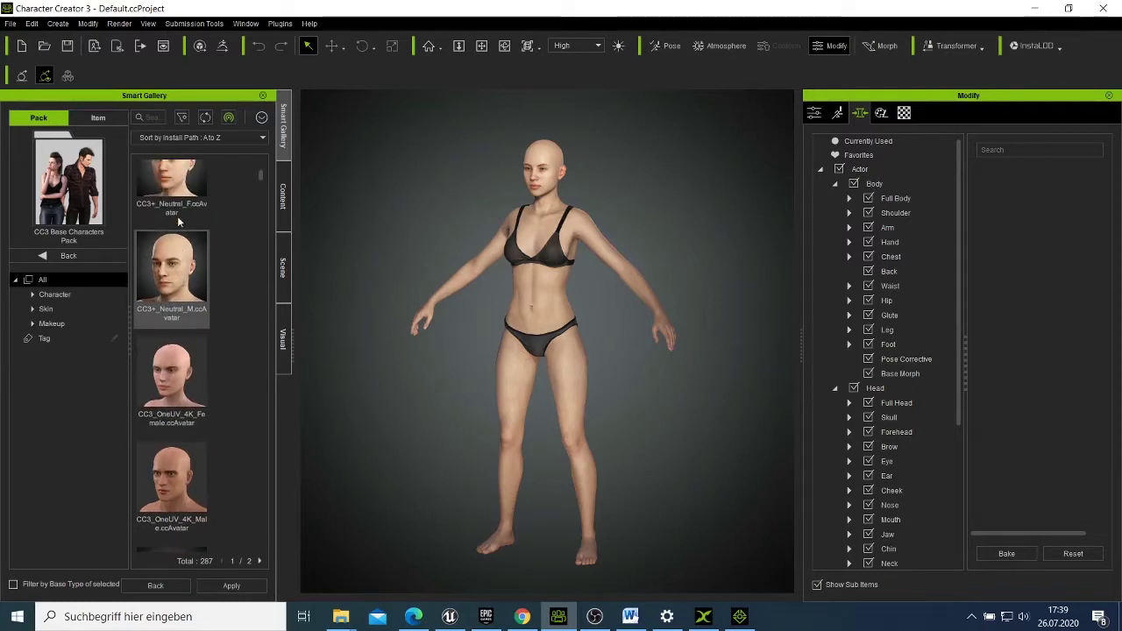
scroll(179, 222, "up", 2)
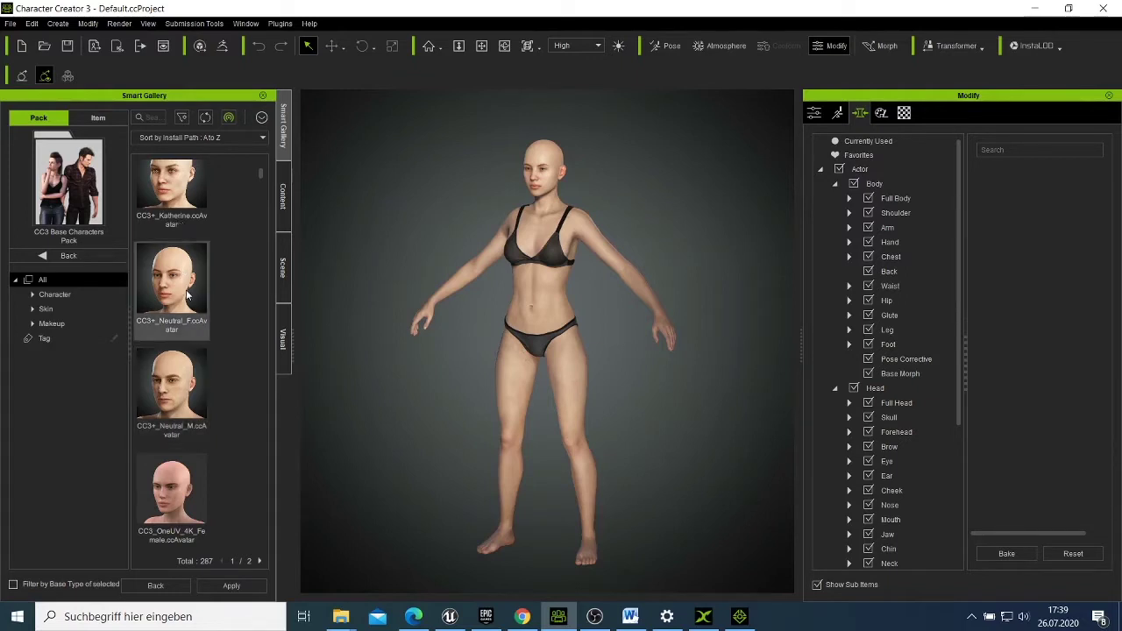
double_click(176, 402)
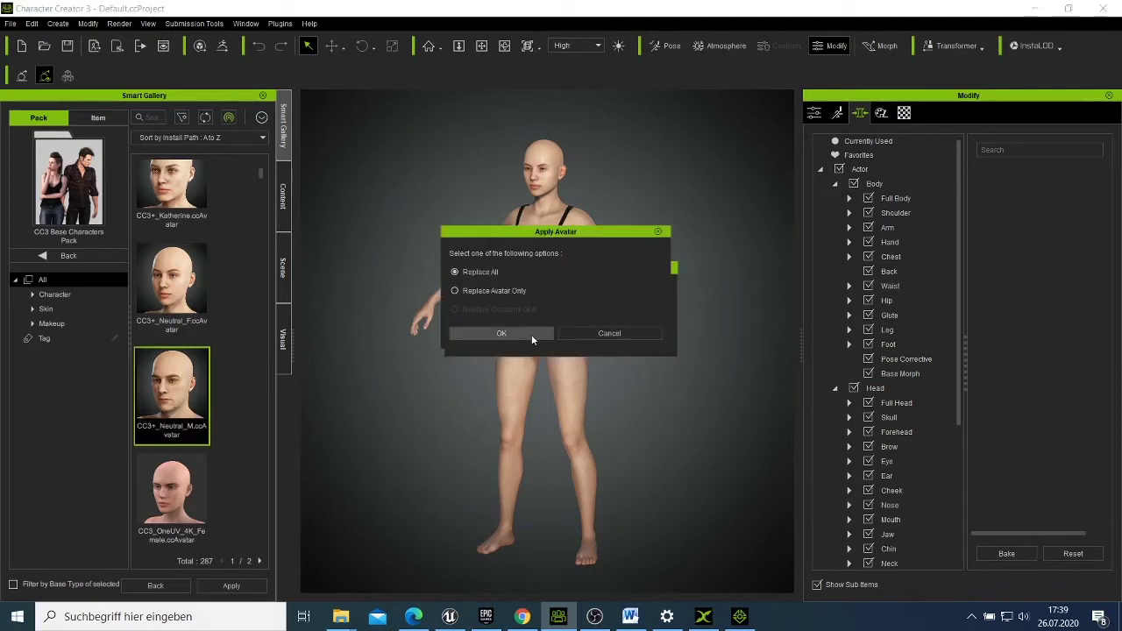
left_click(501, 333)
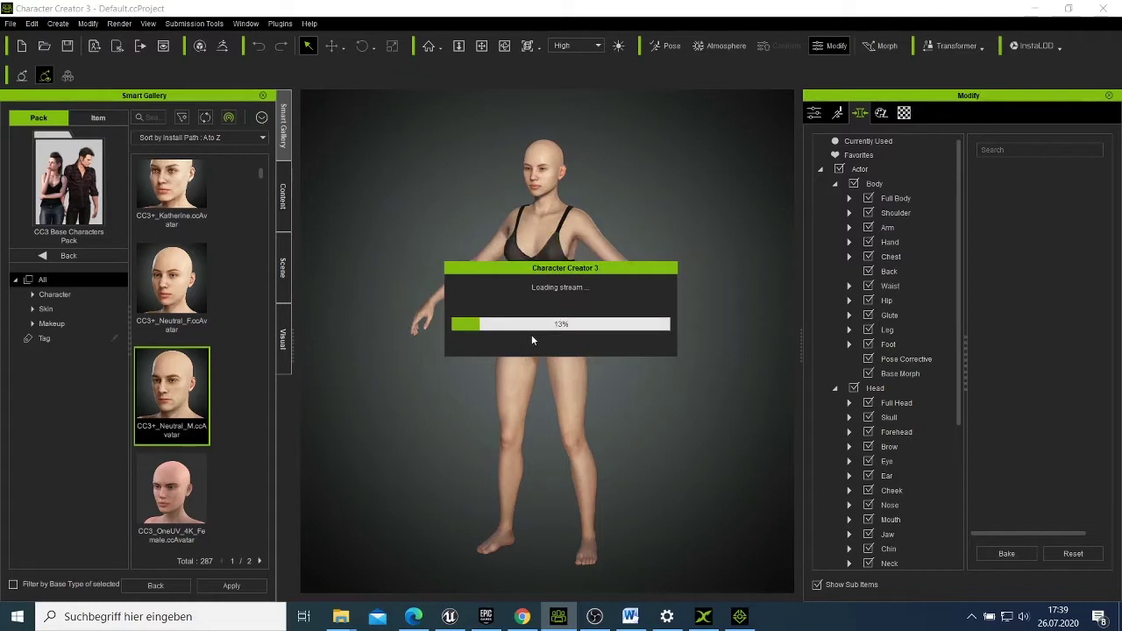
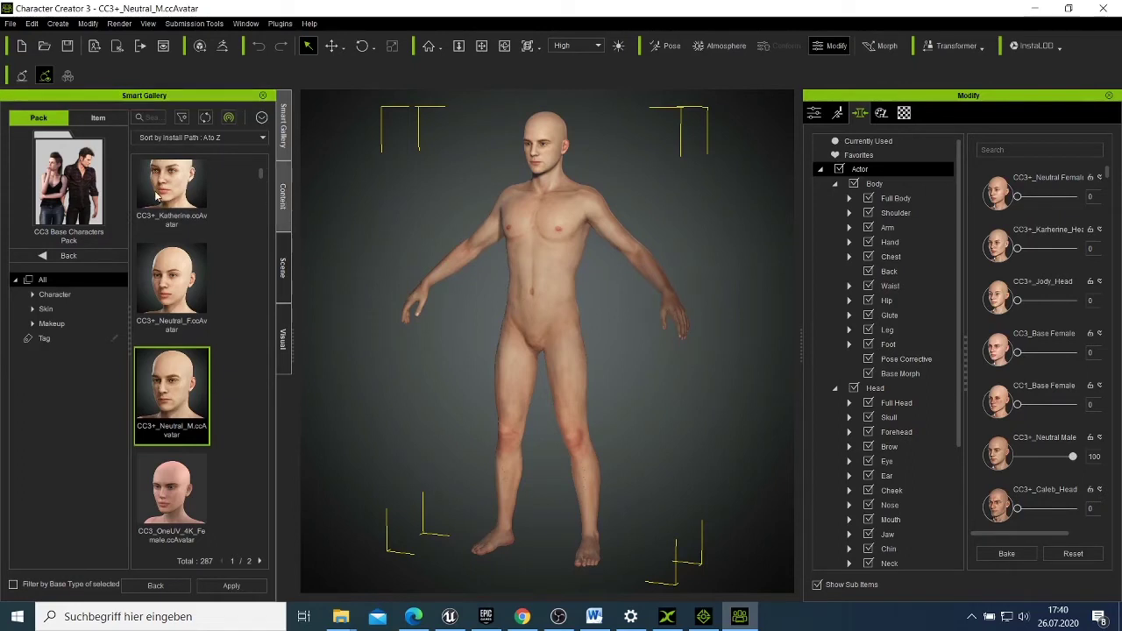
Step: Put the striped Boxers_C from the Underwear cloth templates on the male character
left_click(283, 201)
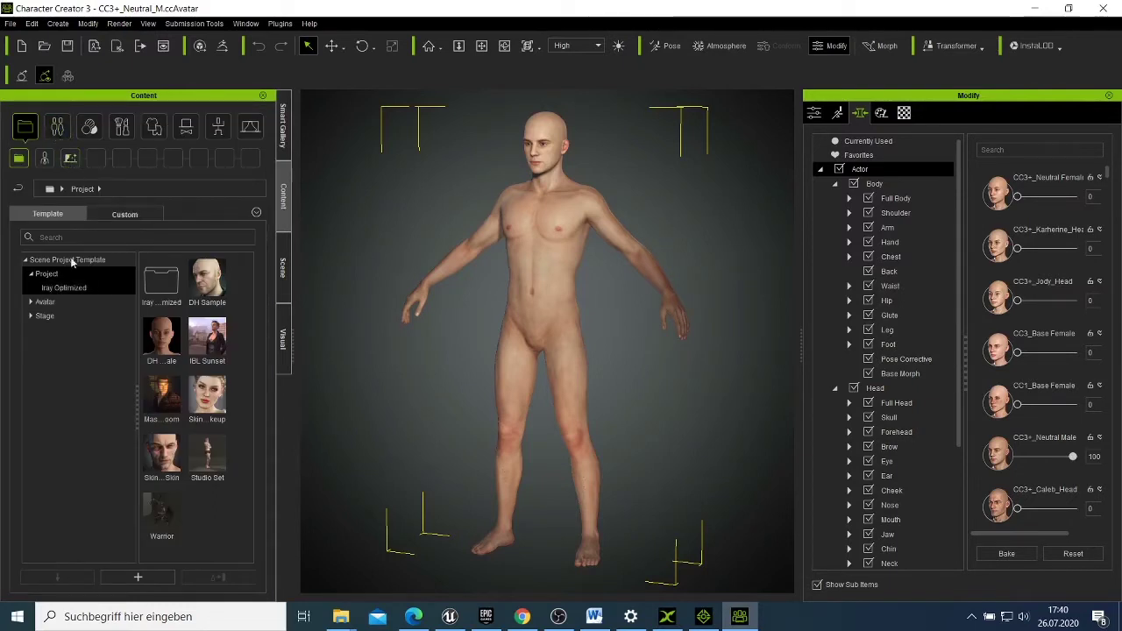
left_click(159, 130)
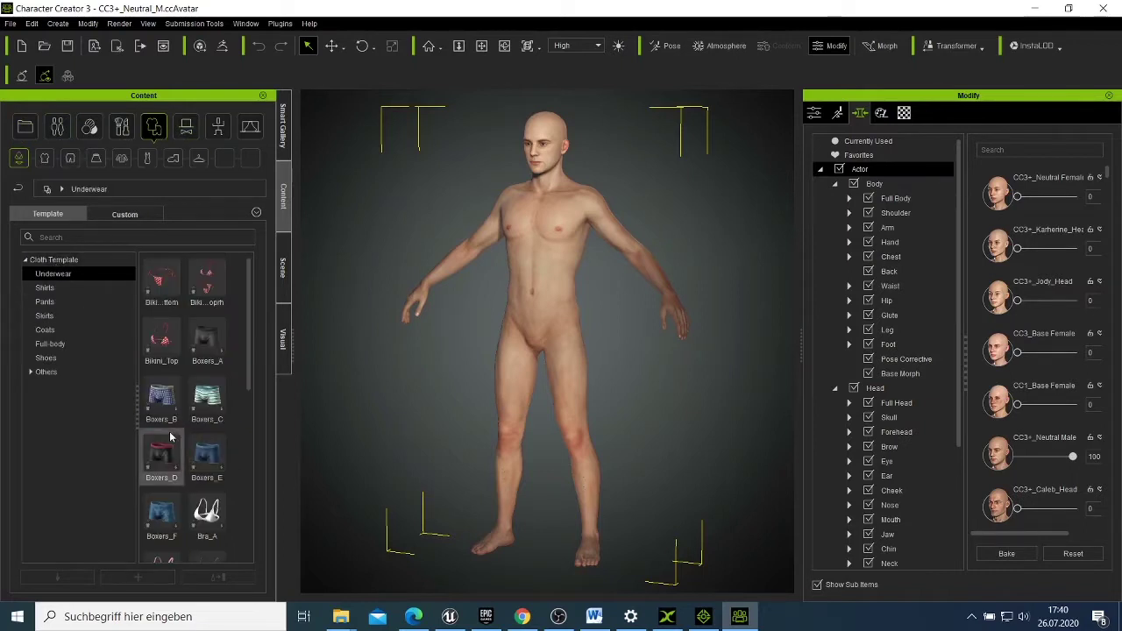
double_click(207, 402)
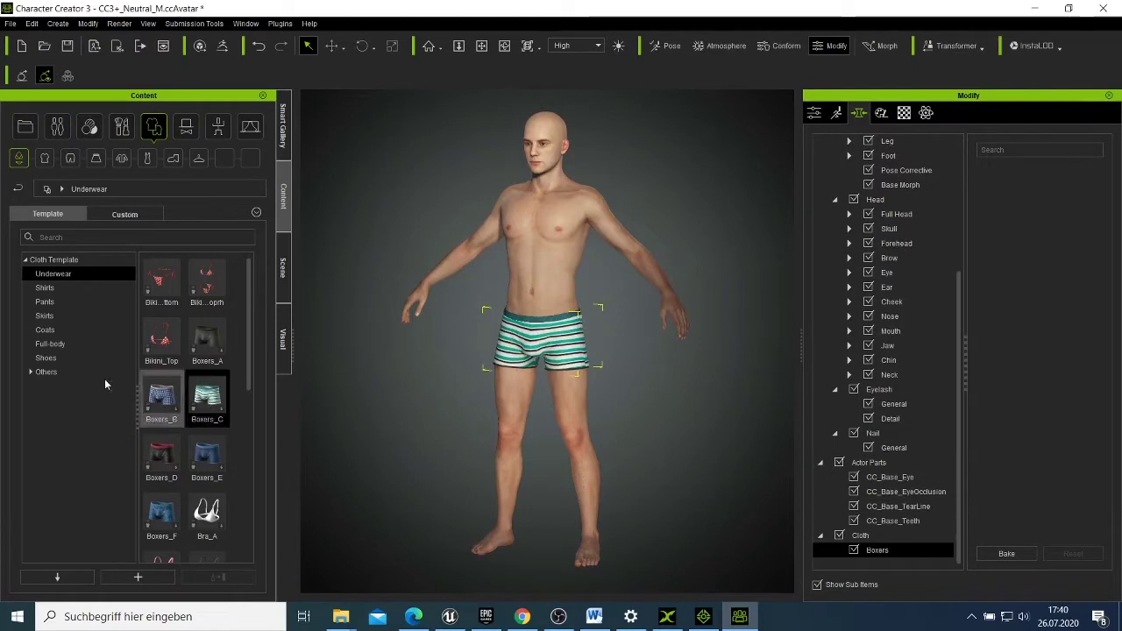
Step: Dress the character in the blue Punk shirt B from the Shirts cloth templates
left_click(61, 290)
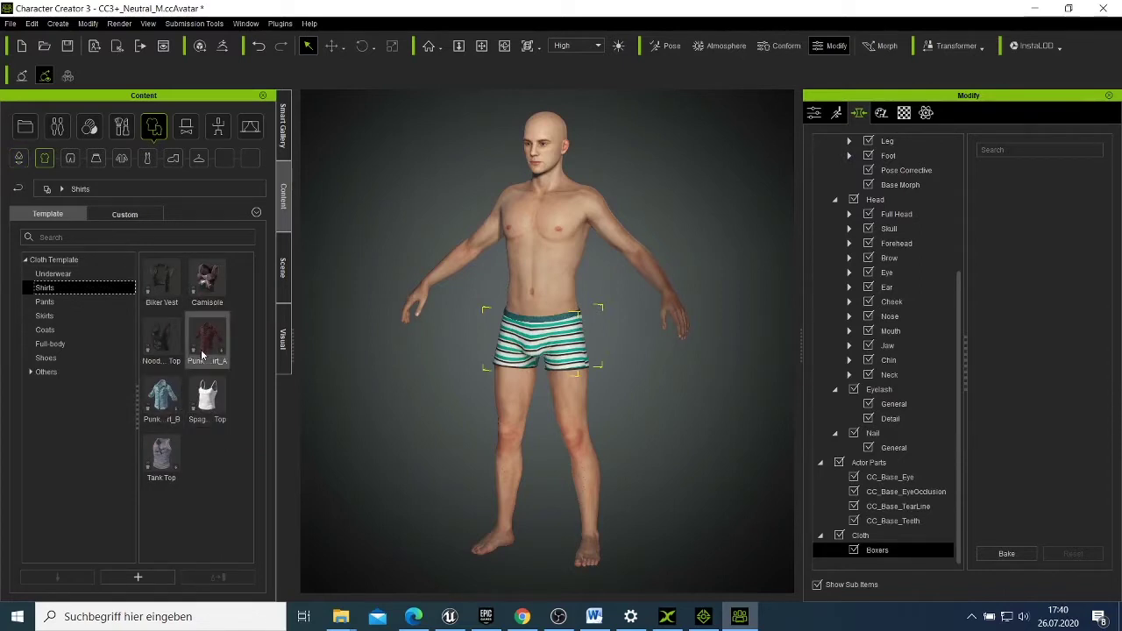
mouse_move(161, 412)
mouse_move(160, 449)
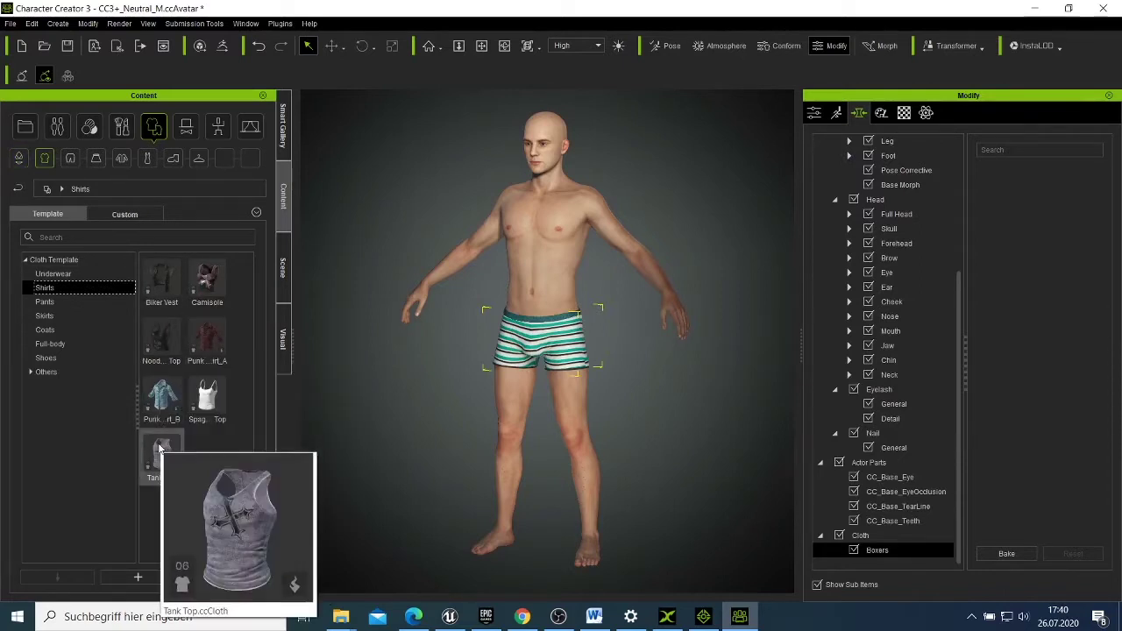
double_click(161, 414)
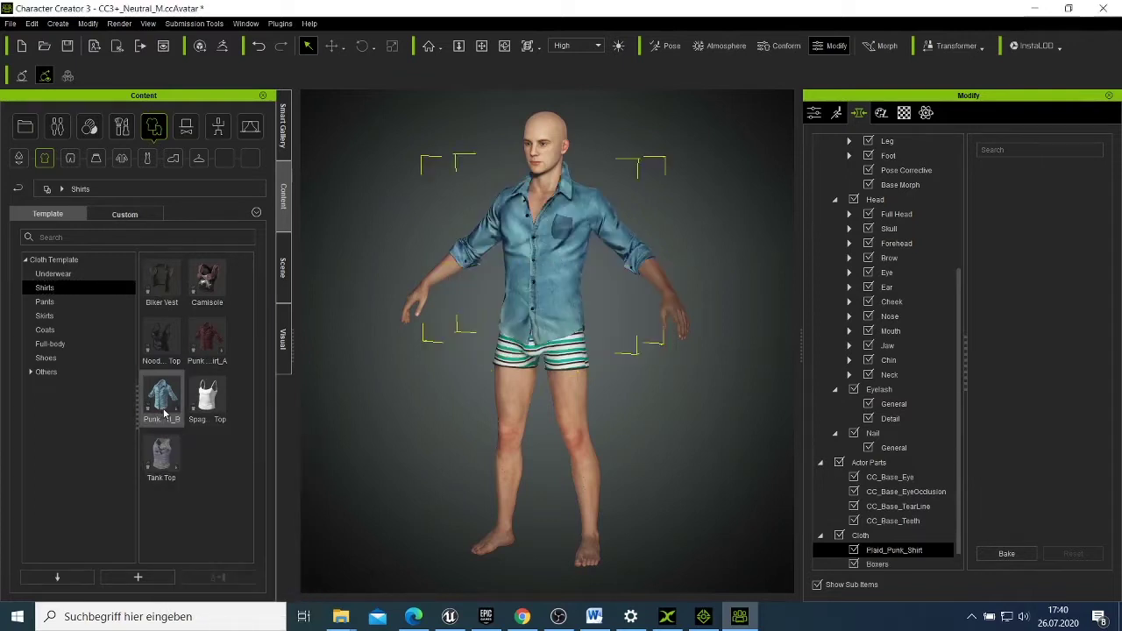
Step: Try Jeans_C and Biker_Jeans from the Pants templates on the character and settle on Jeans_A
left_click(65, 303)
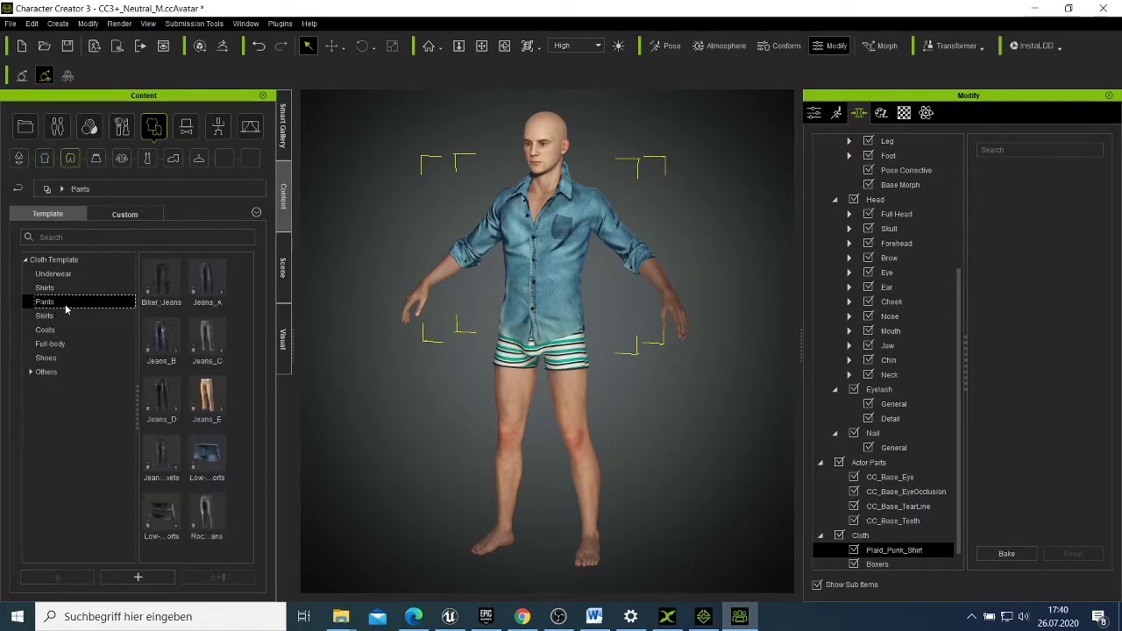
double_click(197, 342)
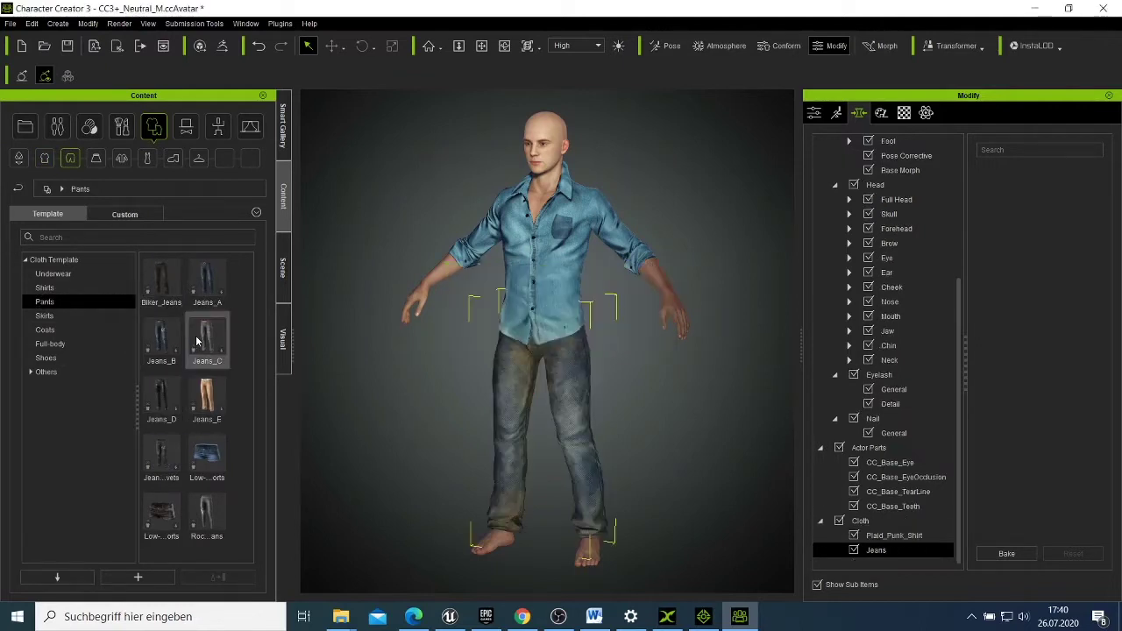
double_click(176, 307)
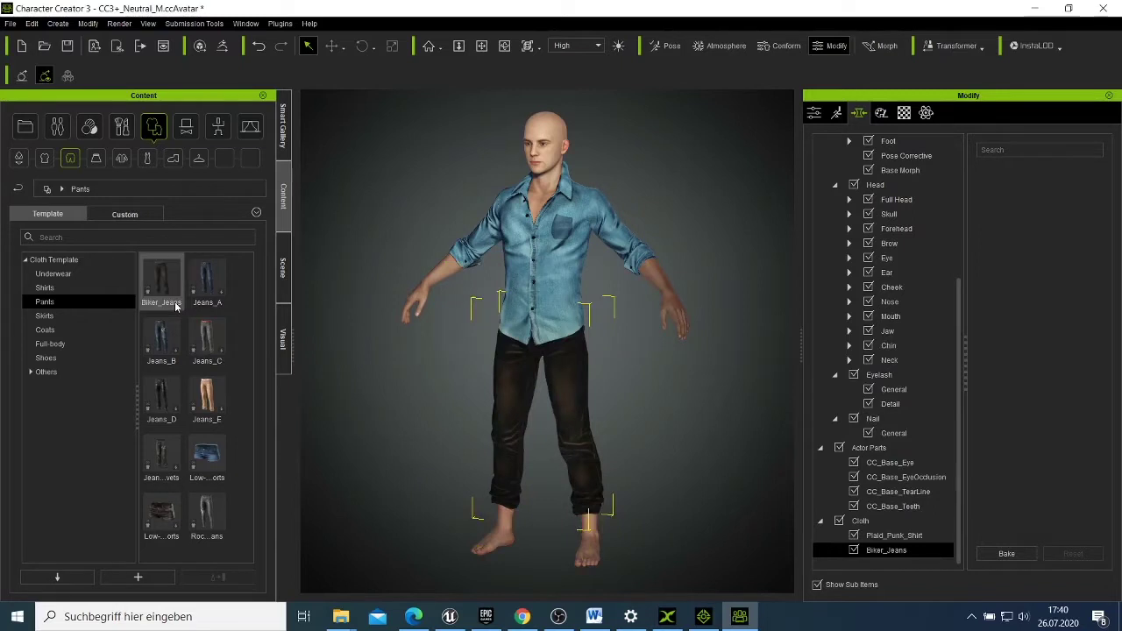
double_click(208, 291)
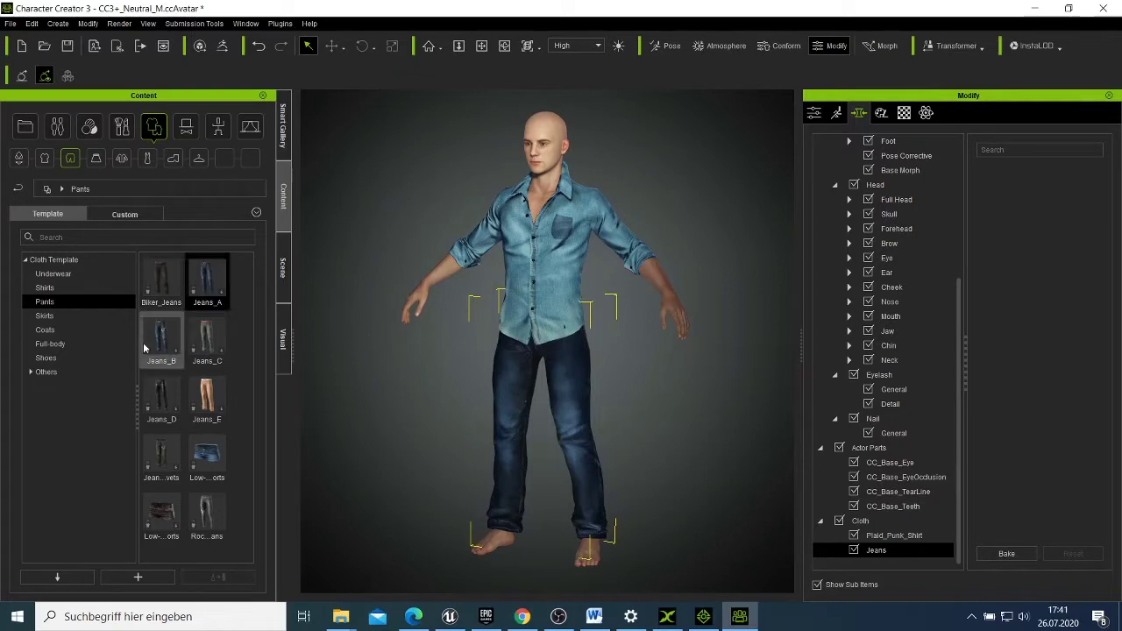
Step: Look through the Shoes cloth templates and put Boots_F on the character
left_click(61, 357)
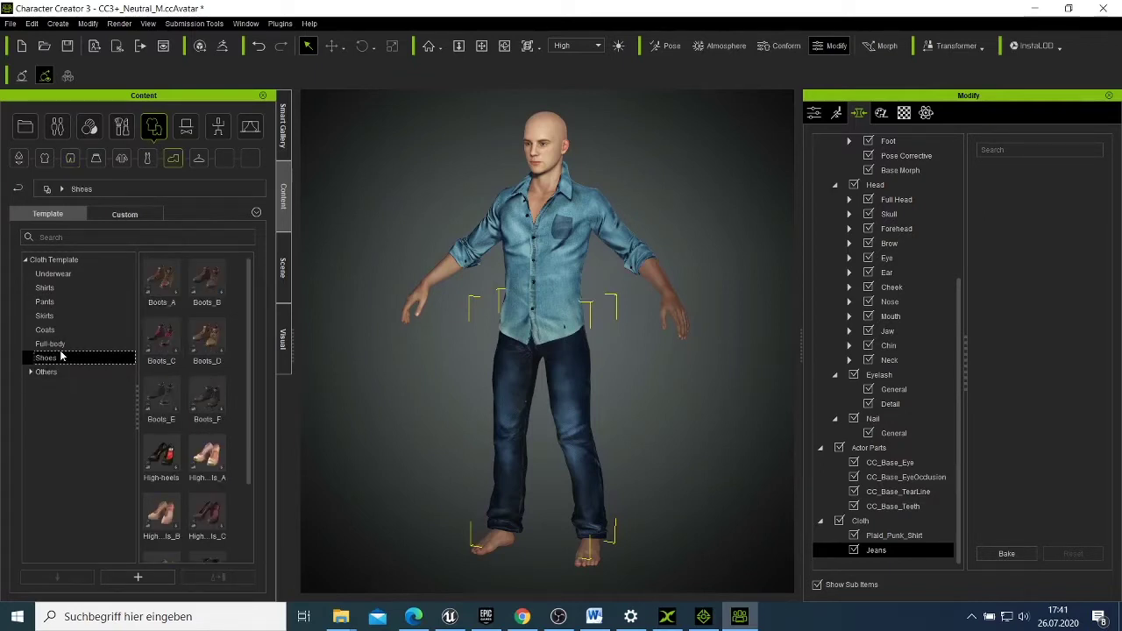
scroll(162, 350, "down", 2)
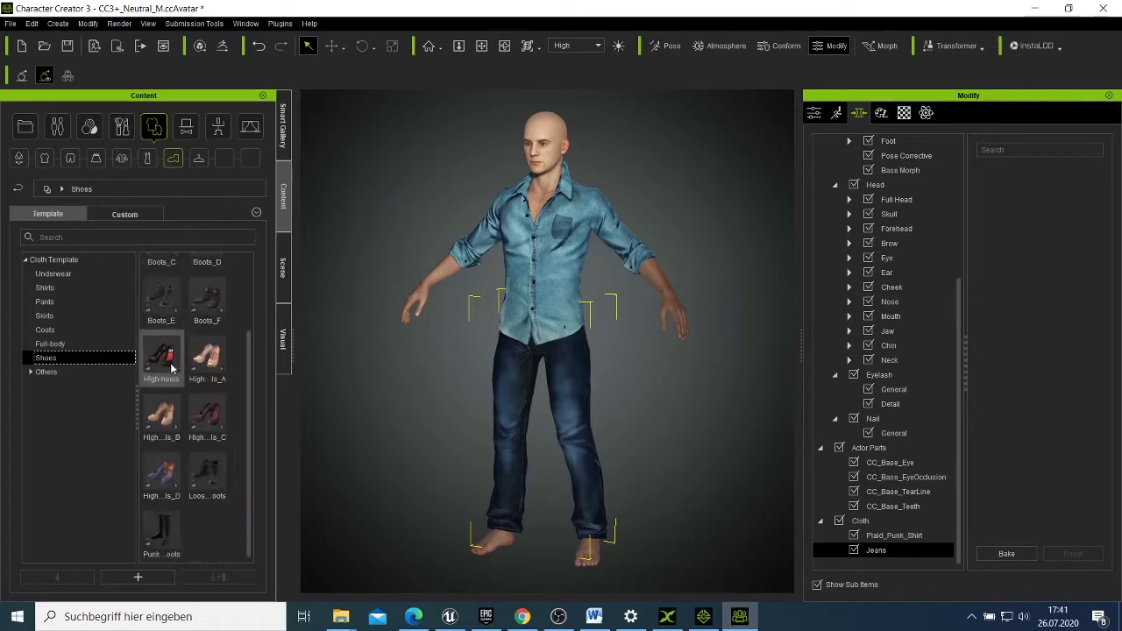
scroll(191, 455, "up", 2)
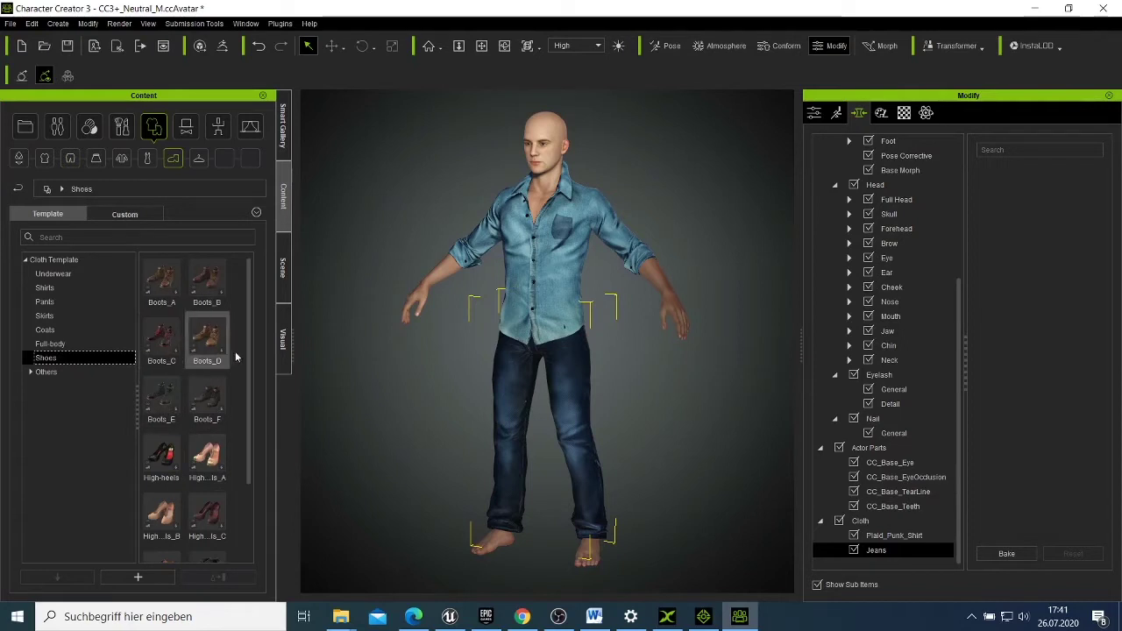
double_click(228, 394)
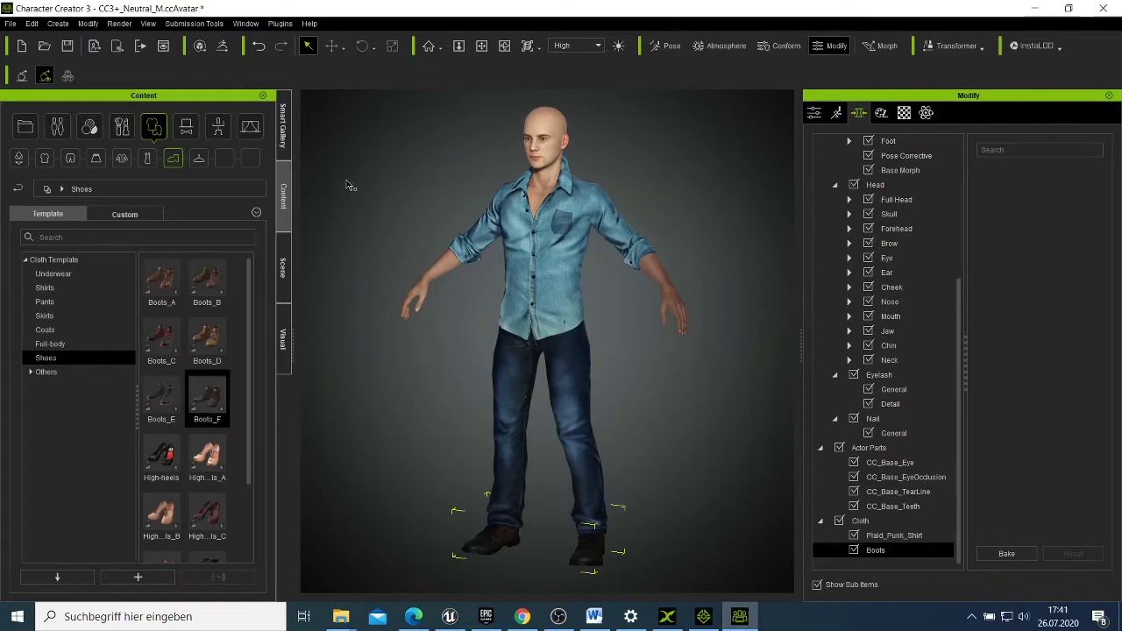
Step: Check the Hivewire_Huntress and LightArmor folders in the Others cloth templates
left_click(63, 372)
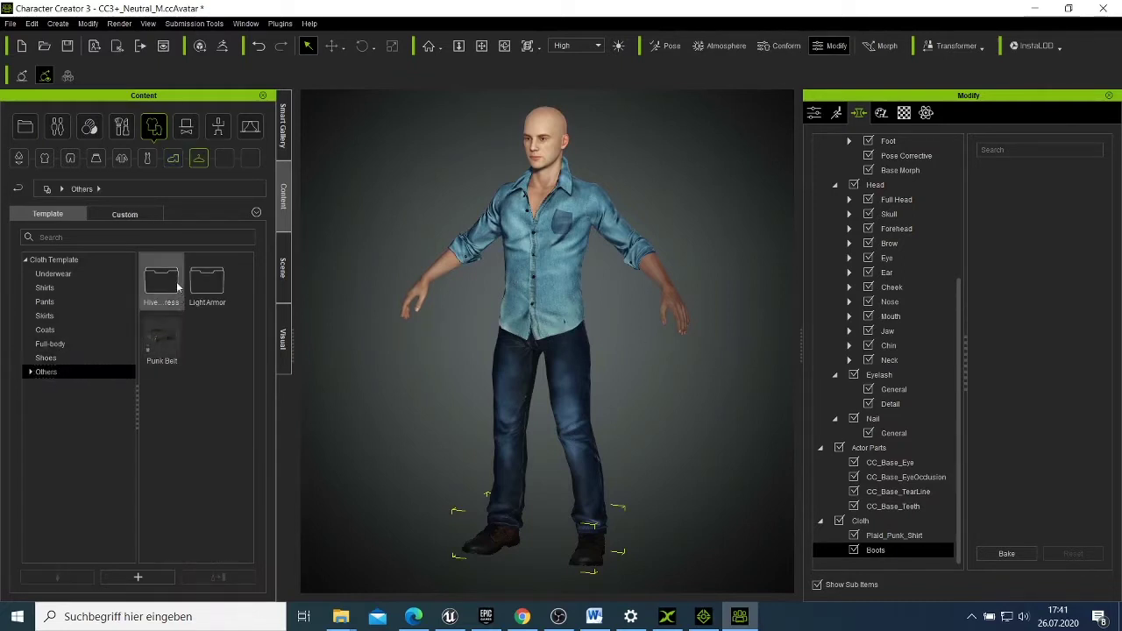
double_click(178, 287)
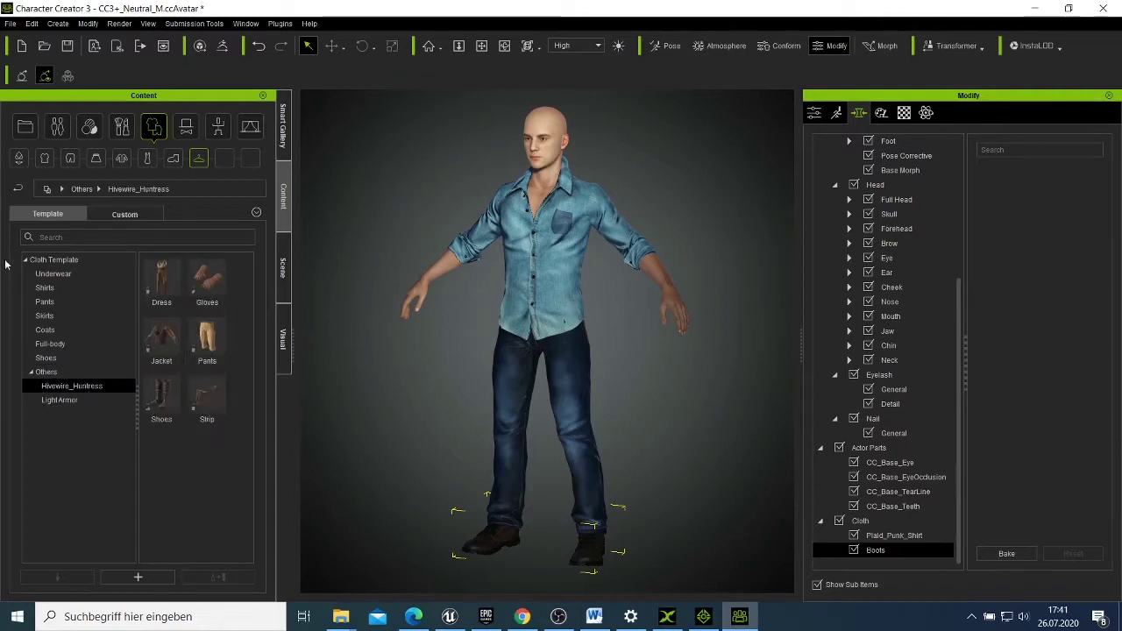
left_click(15, 192)
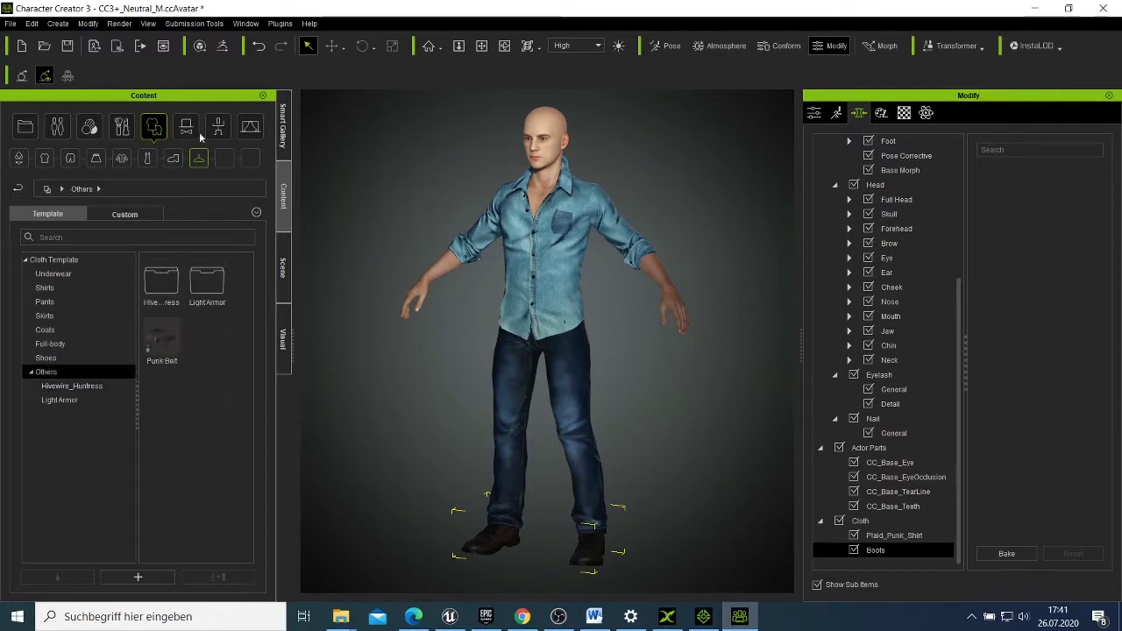
double_click(211, 281)
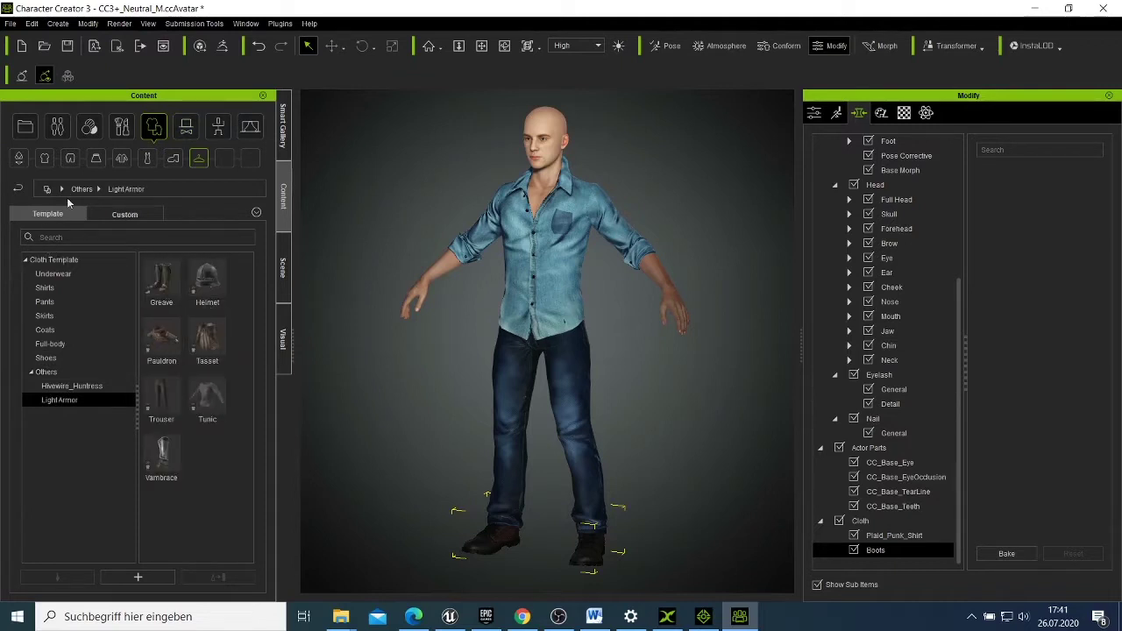
Step: Add the Beret and SunGlasses head accessories to the character
left_click(186, 127)
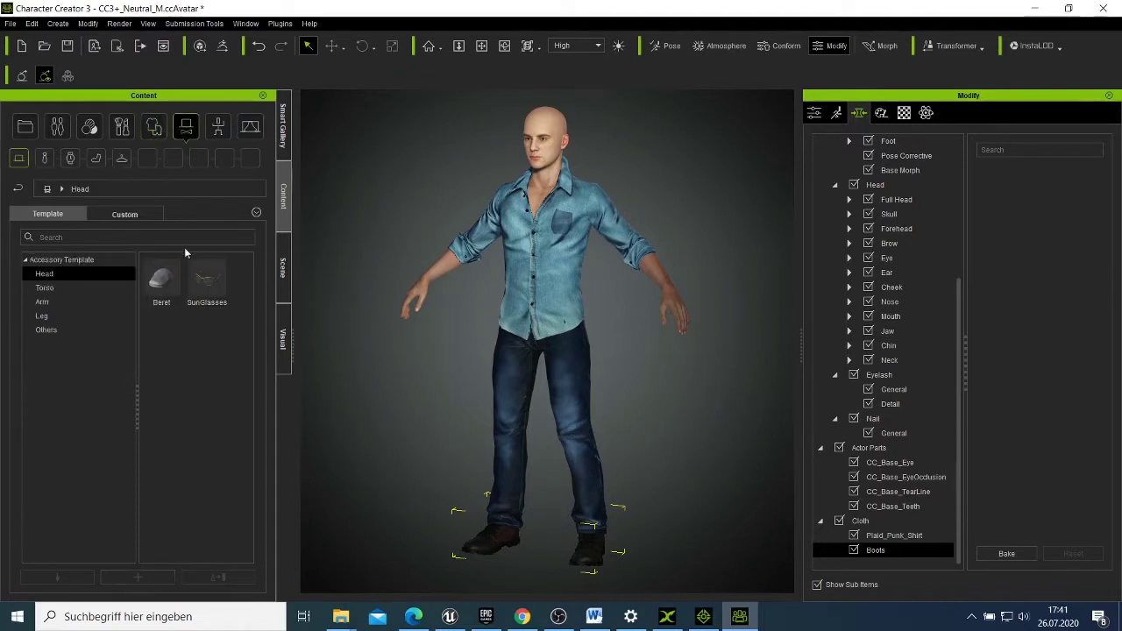
double_click(164, 287)
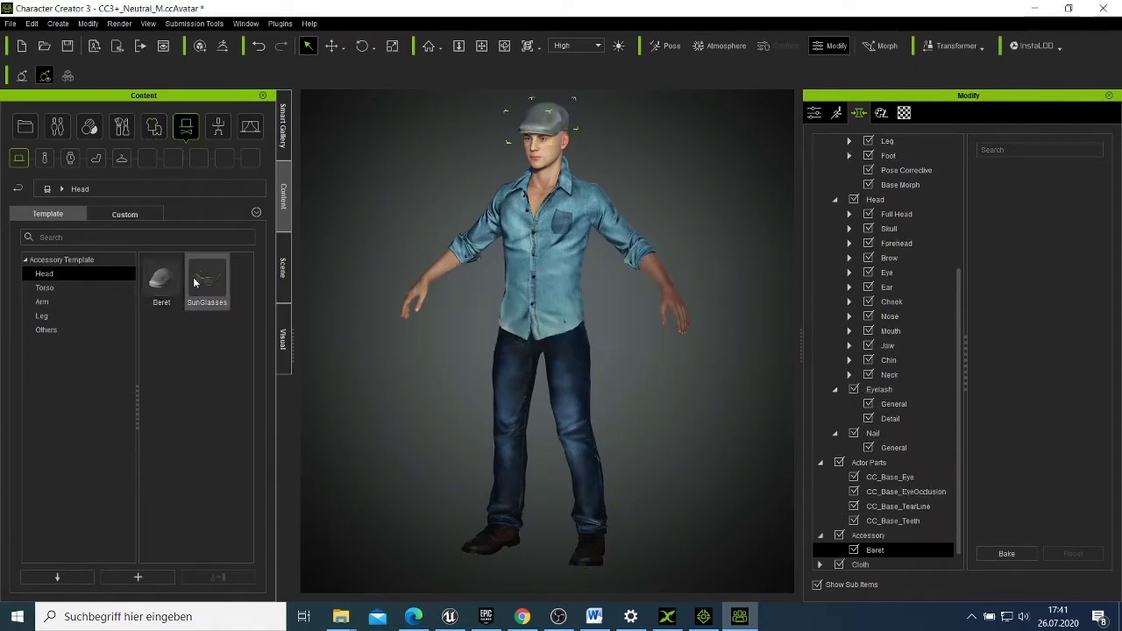
double_click(195, 282)
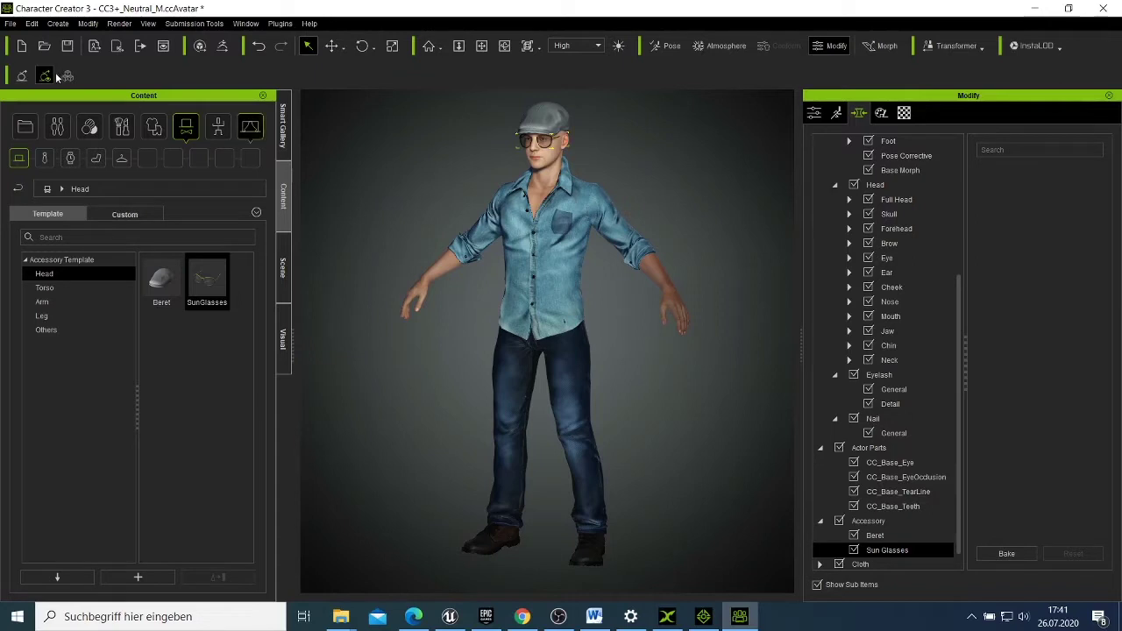
Step: Export the clothed character by sending it to the open iClone 7 forest scene
left_click(13, 26)
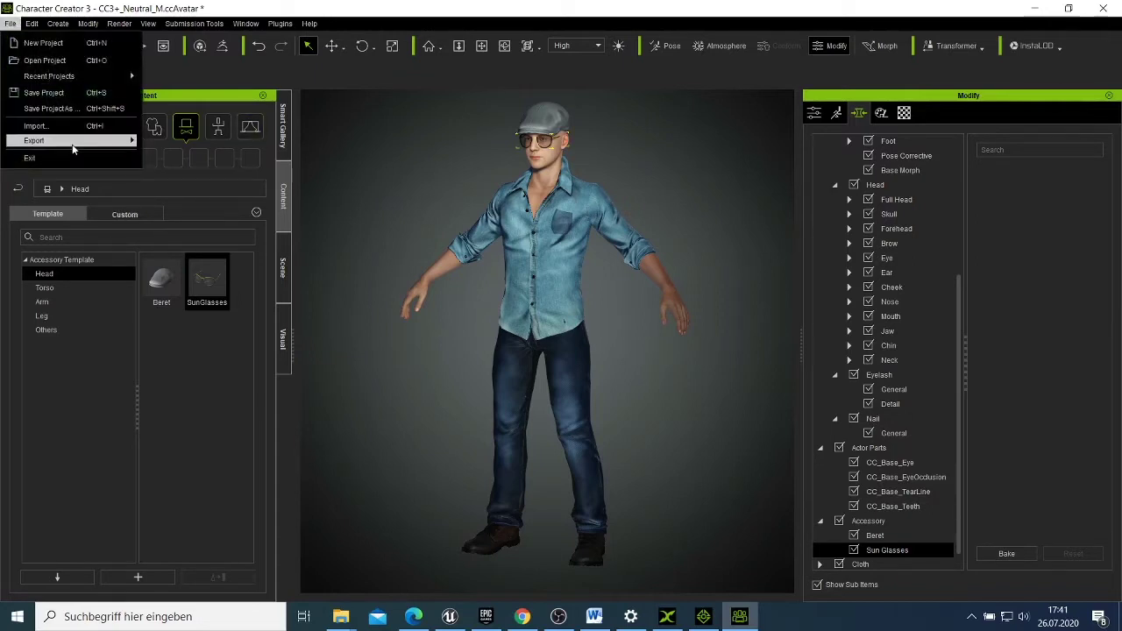
mouse_move(72, 146)
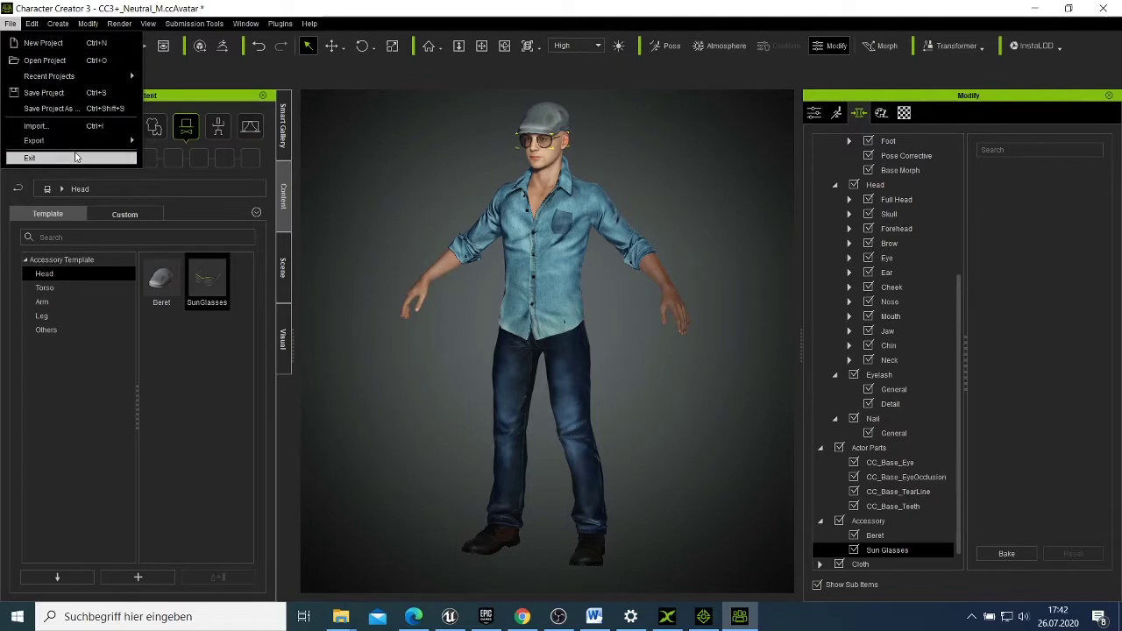
mouse_move(123, 141)
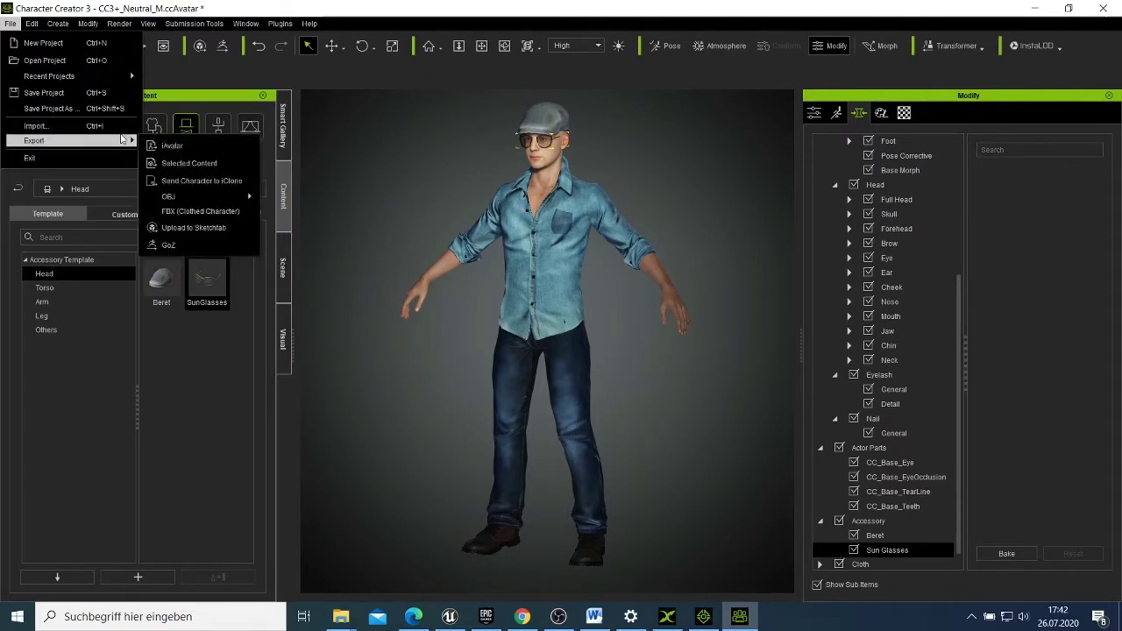
left_click(200, 182)
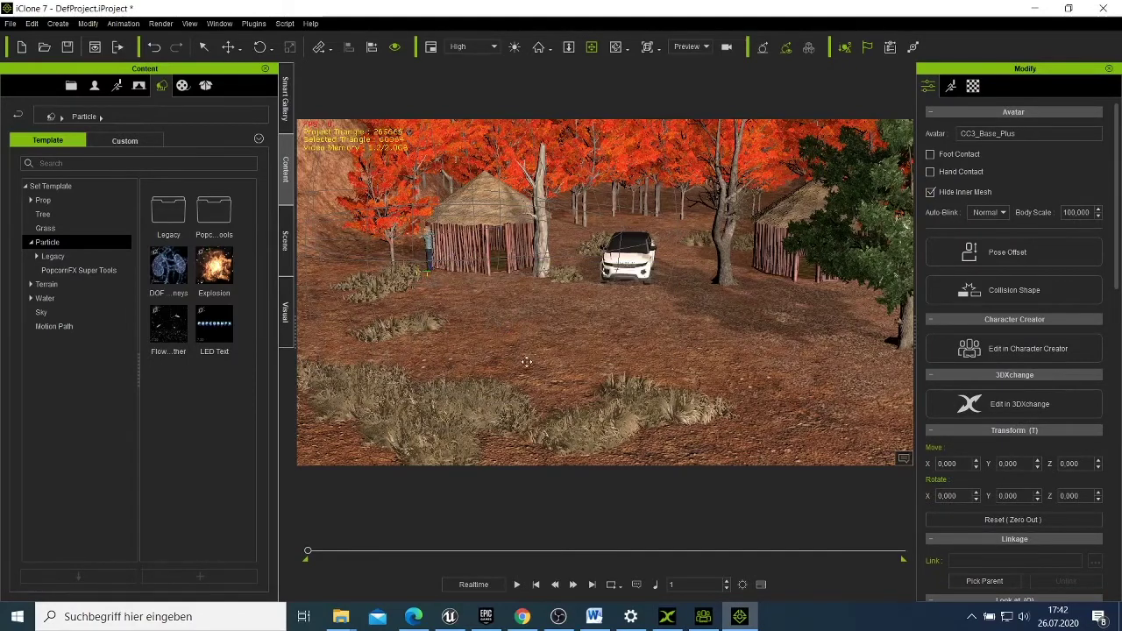
Step: Move the imported character sideways from the hut to beside the car, at Y about -663 and Z about 18
scroll(497, 313, "up", 4)
scroll(497, 313, "up", 3)
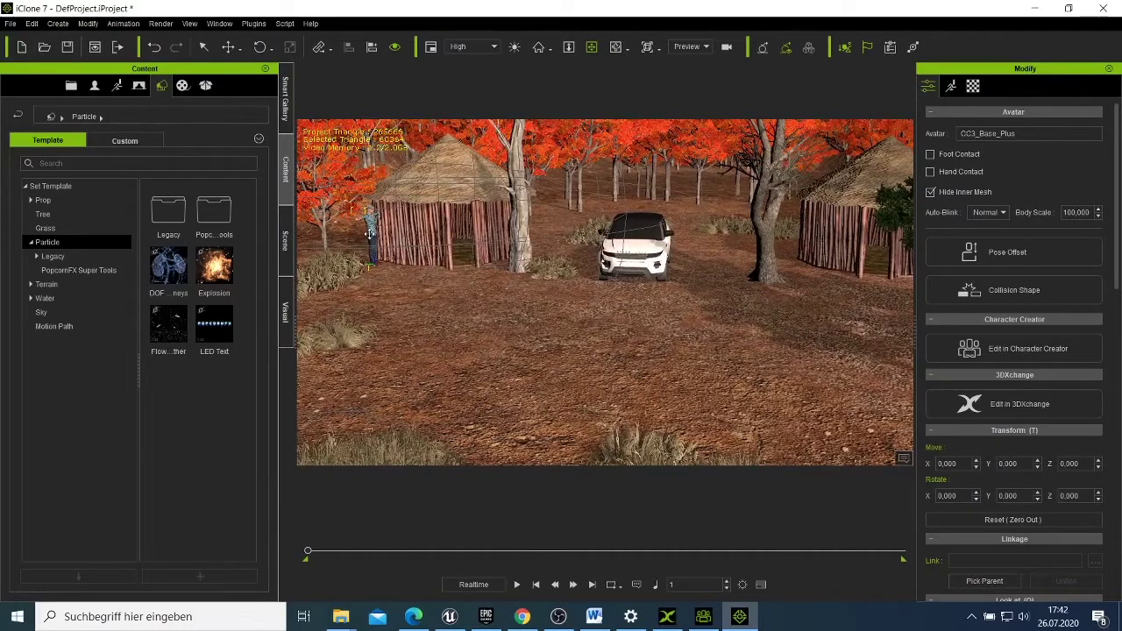
right_click(370, 238)
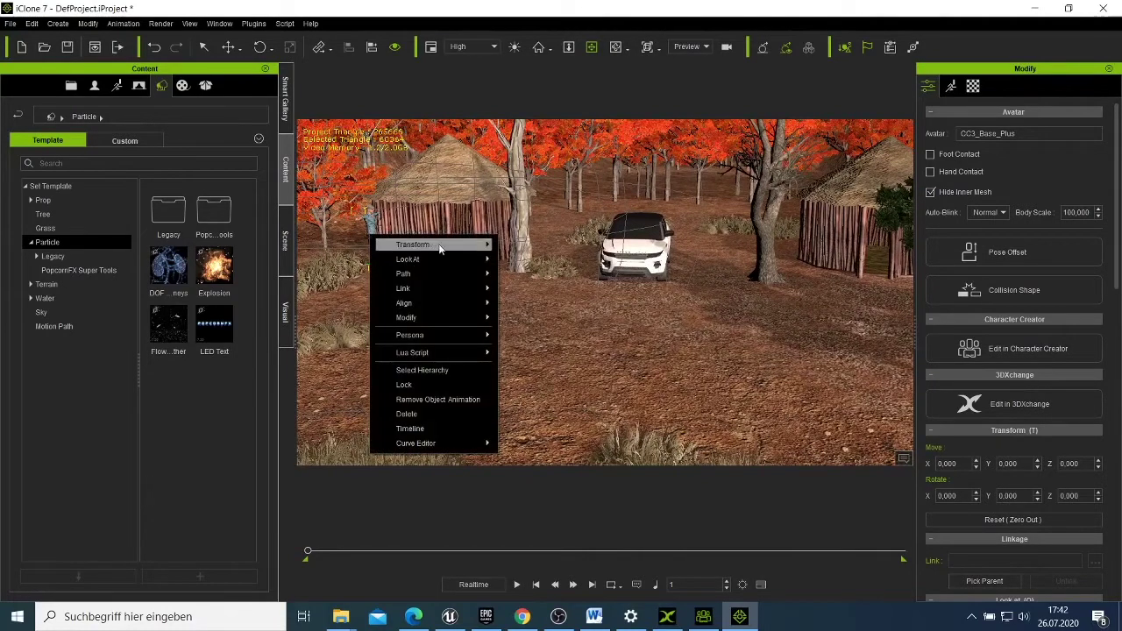
mouse_move(438, 246)
left_click(526, 249)
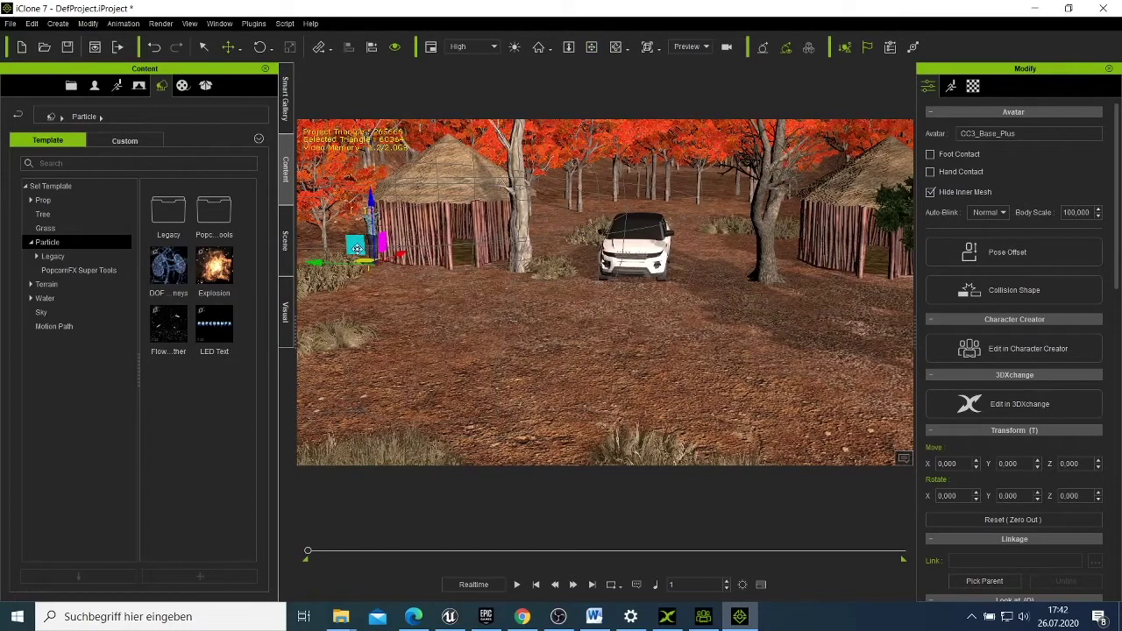
left_click_drag(422, 260, 568, 245)
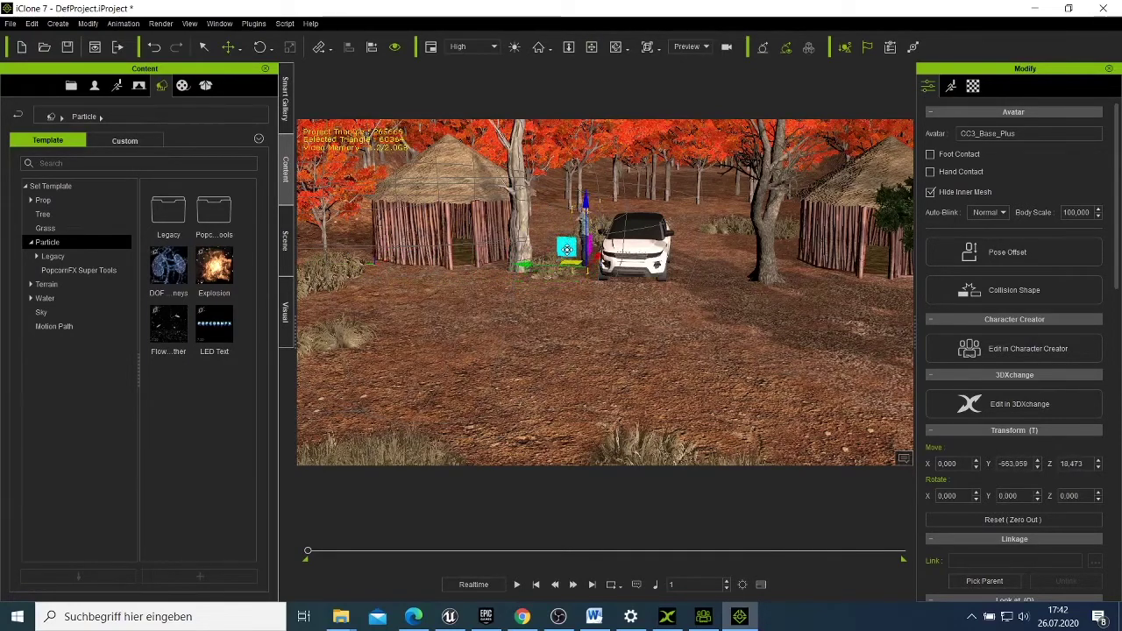
Step: Move the character forward in front of the car to X about -330 and Z about 4, and enable Foot Contact
left_click(616, 47)
left_click_drag(570, 331, 822, 324)
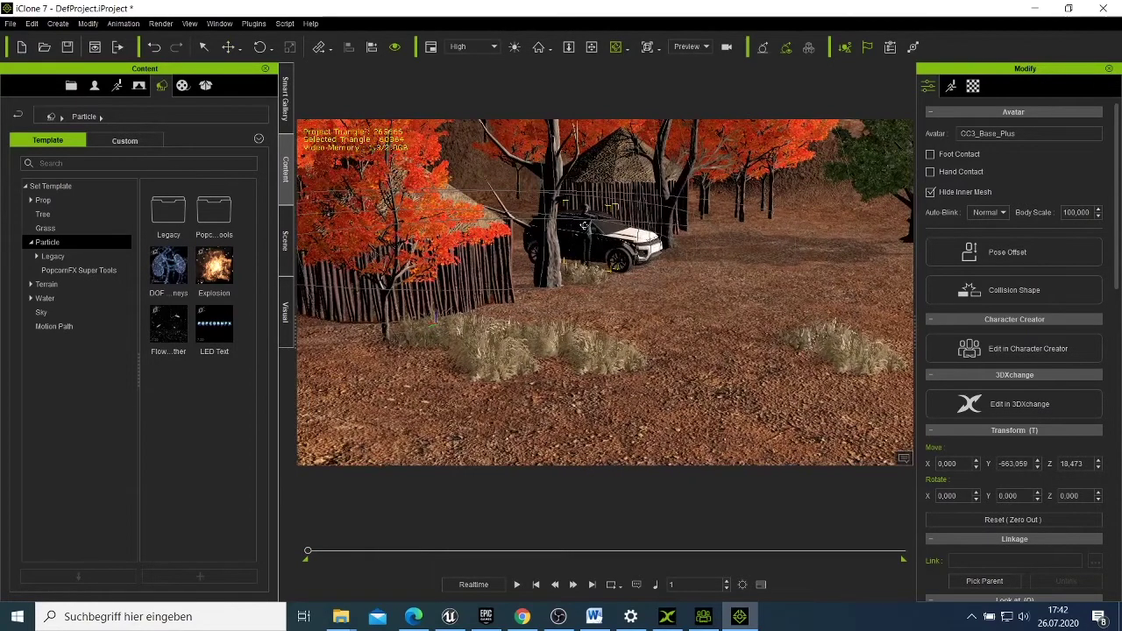
right_click(584, 235)
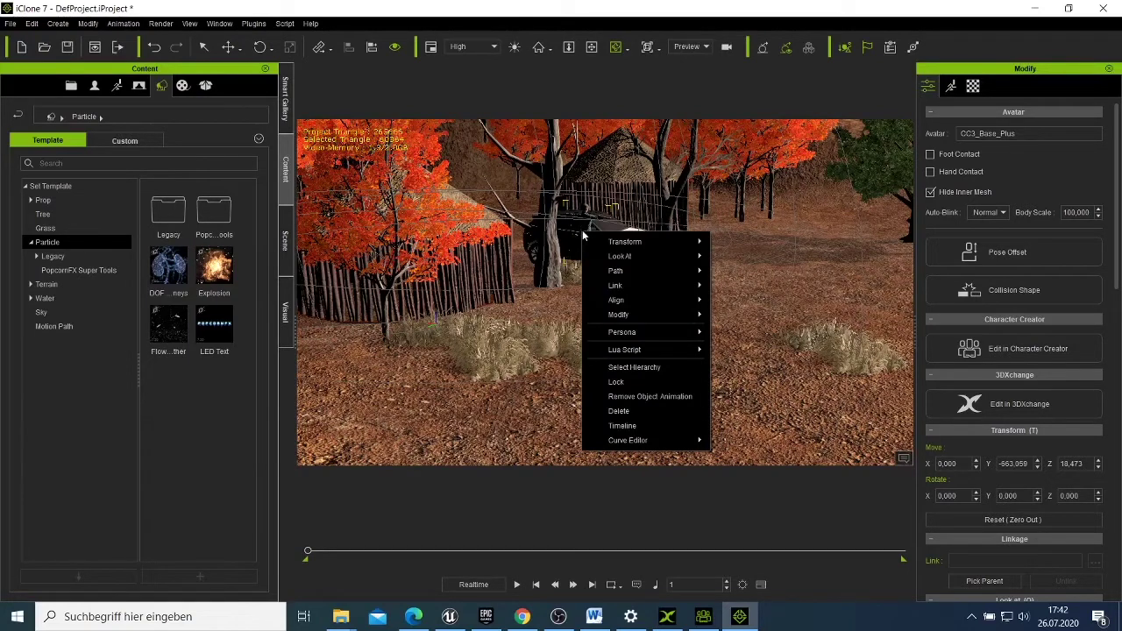
left_click_drag(584, 235, 667, 263)
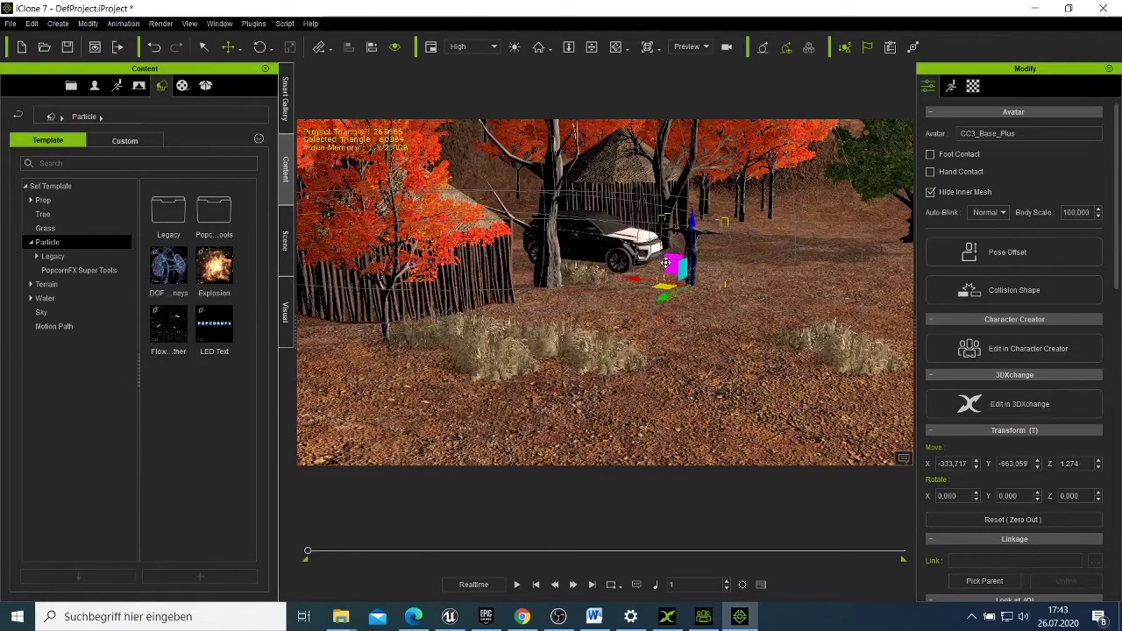
left_click_drag(666, 262, 666, 261)
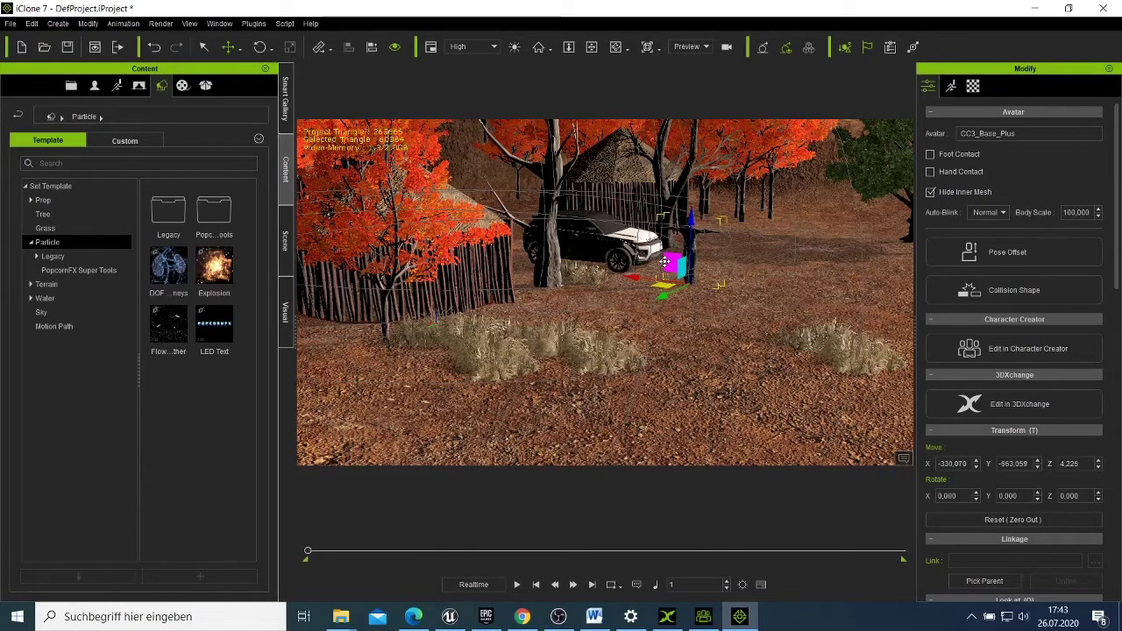
left_click(930, 155)
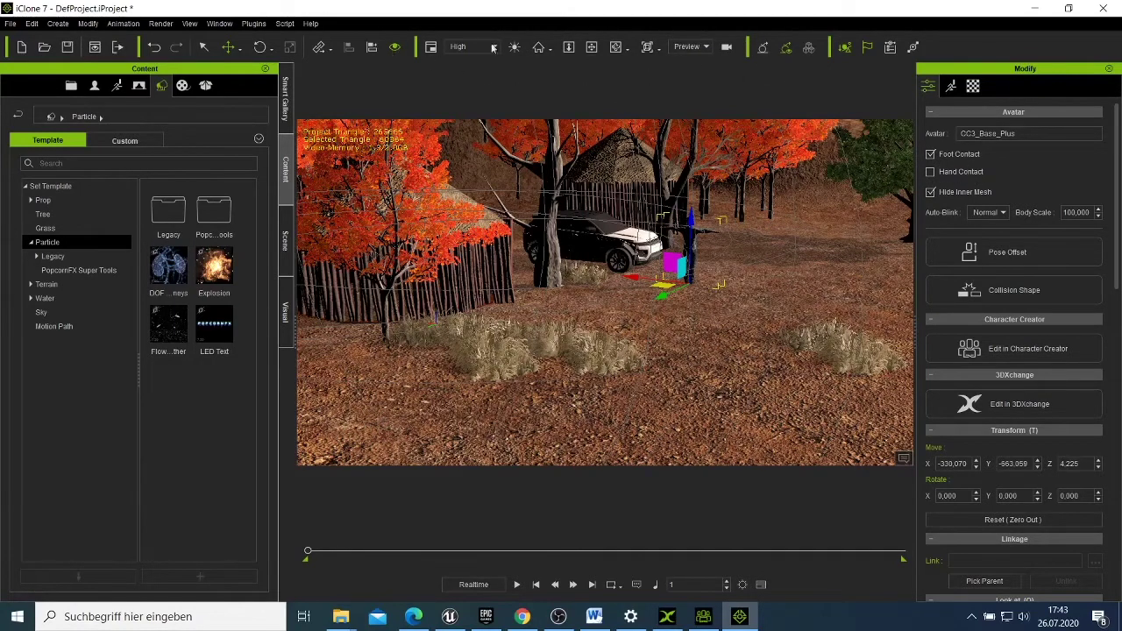
Step: Rotate the male character about the vertical axis to about -55 degrees so he faces away from the car, and deselect him
left_click(614, 47)
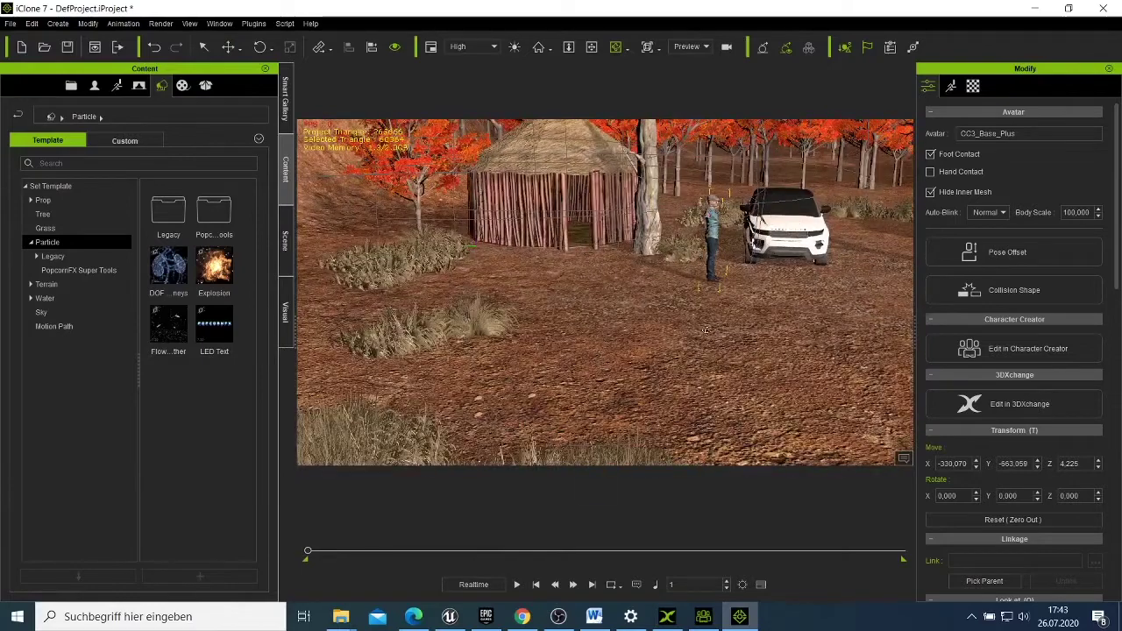
left_click(593, 47)
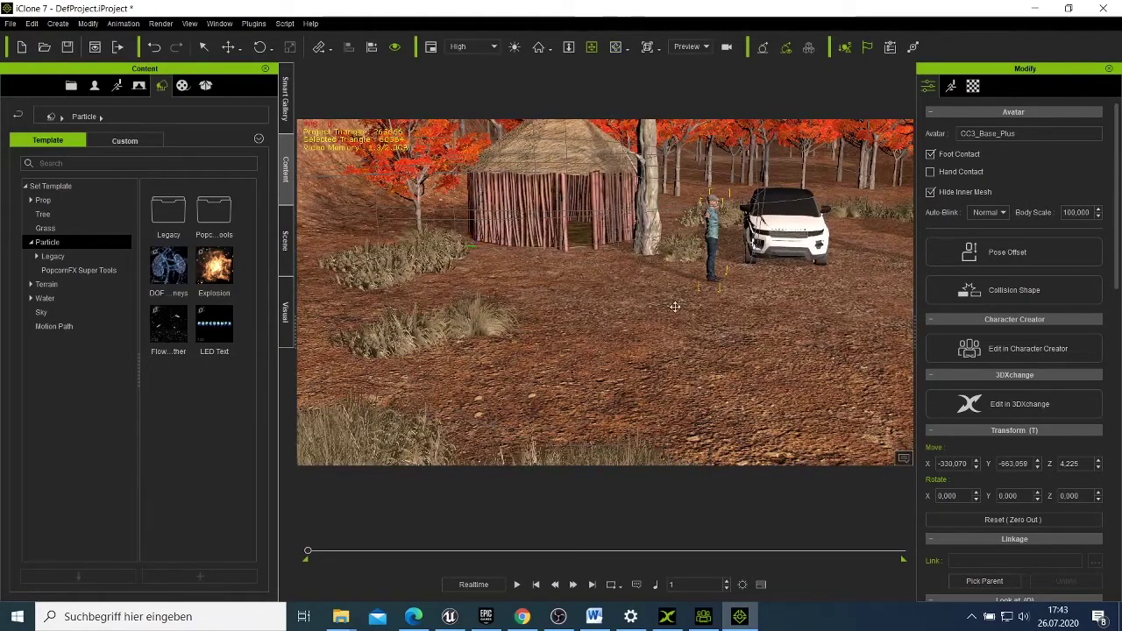
left_click_drag(680, 316, 650, 312)
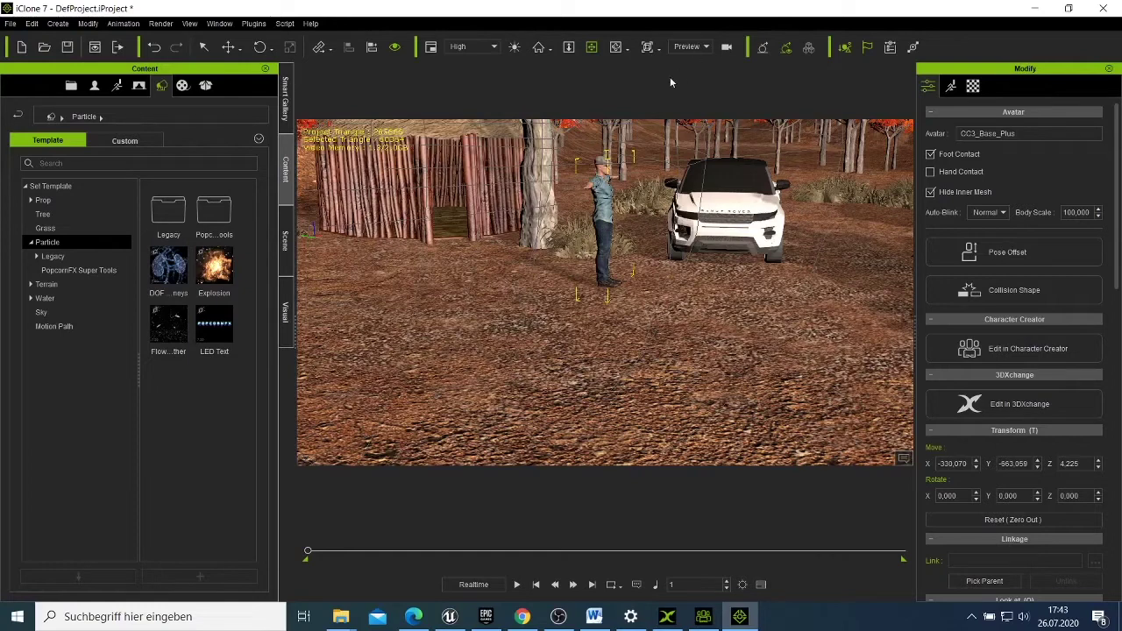
left_click_drag(585, 219, 595, 219)
right_click(599, 223)
mouse_move(671, 232)
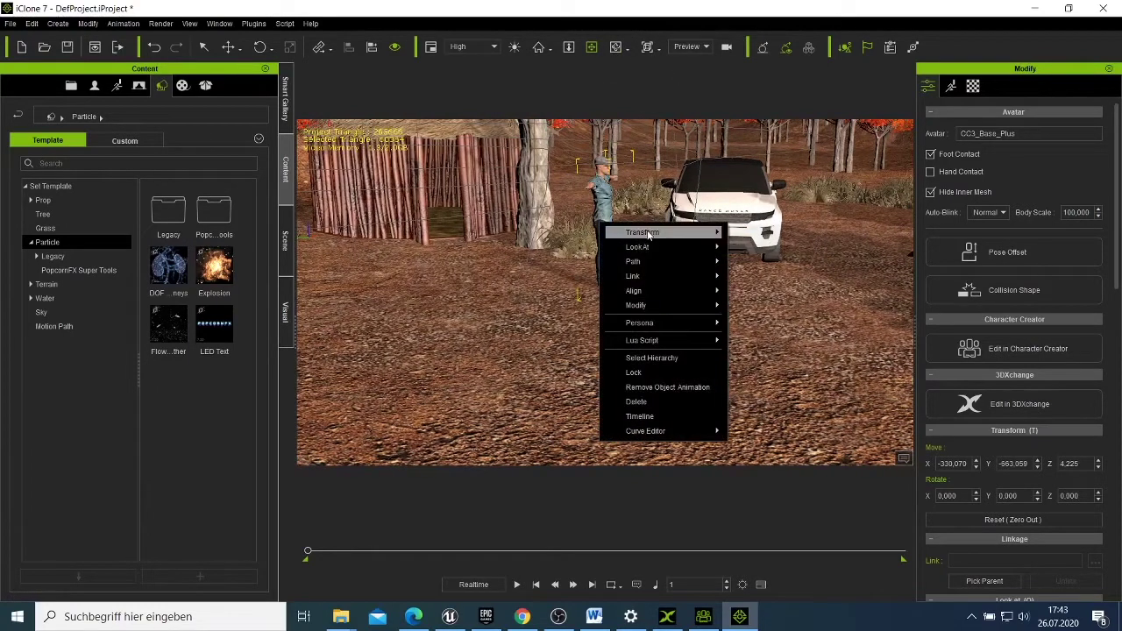
left_click(757, 255)
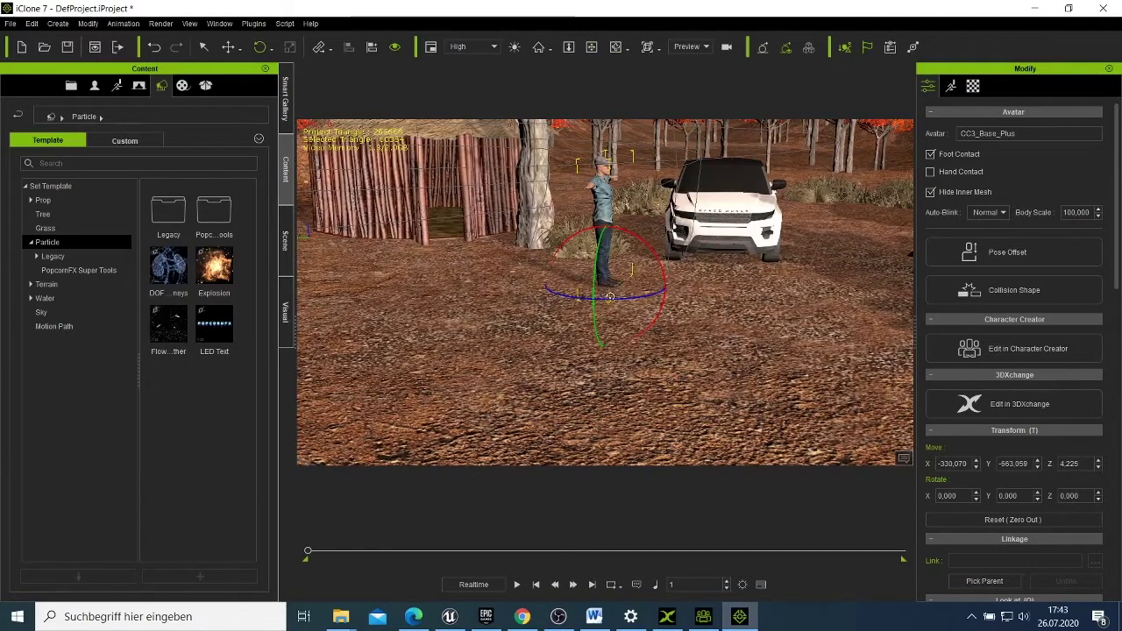
left_click_drag(609, 297, 579, 298)
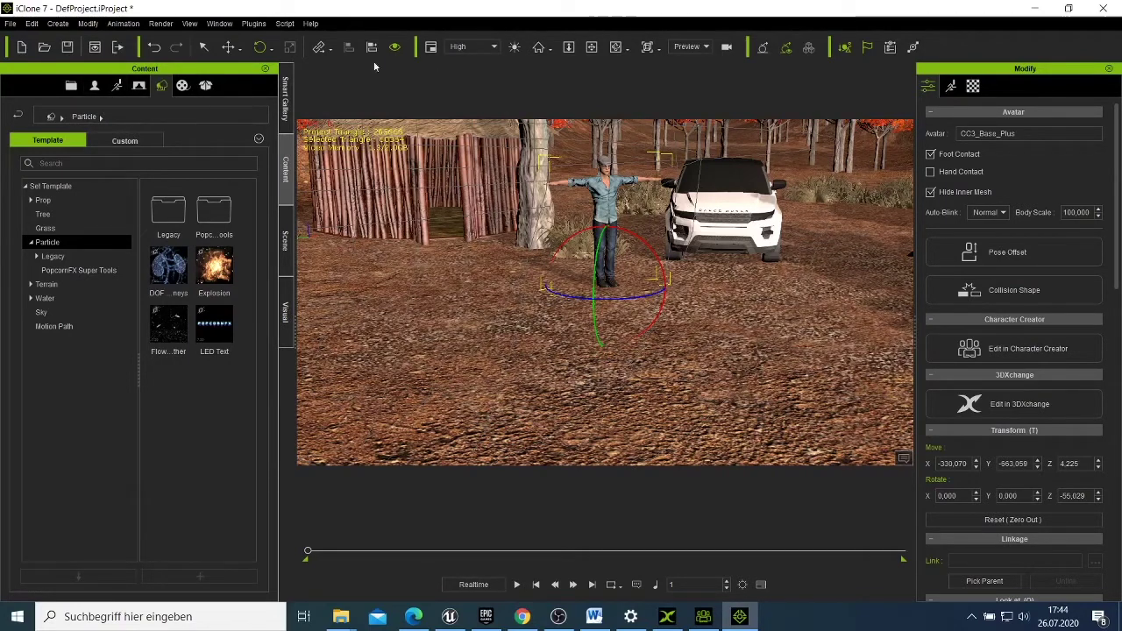
left_click(203, 47)
left_click(509, 296)
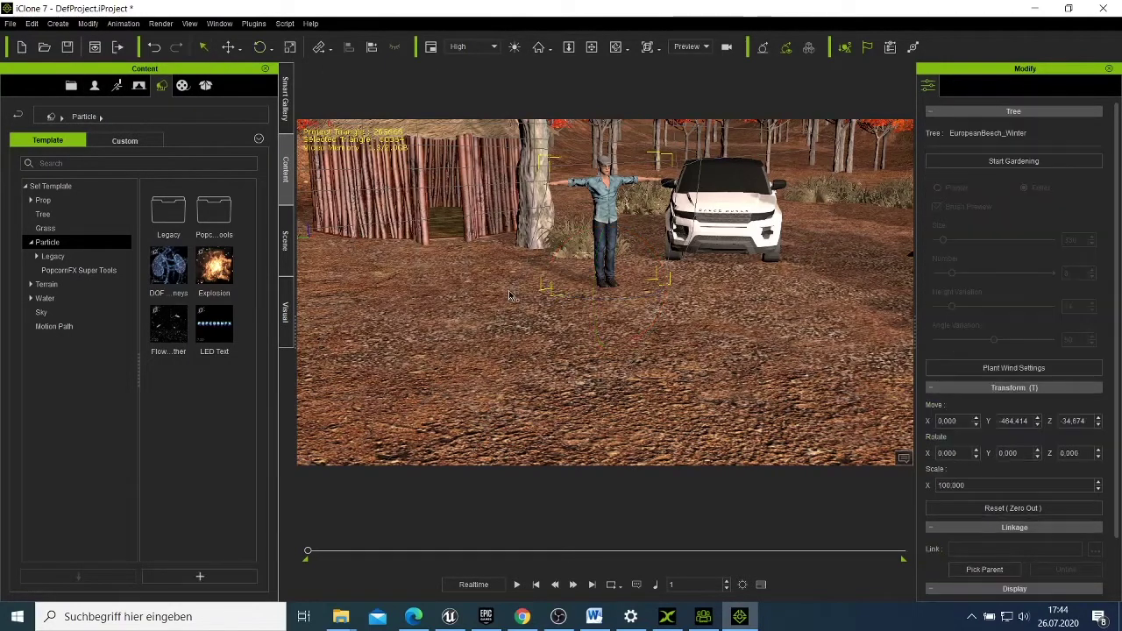
left_click(593, 246)
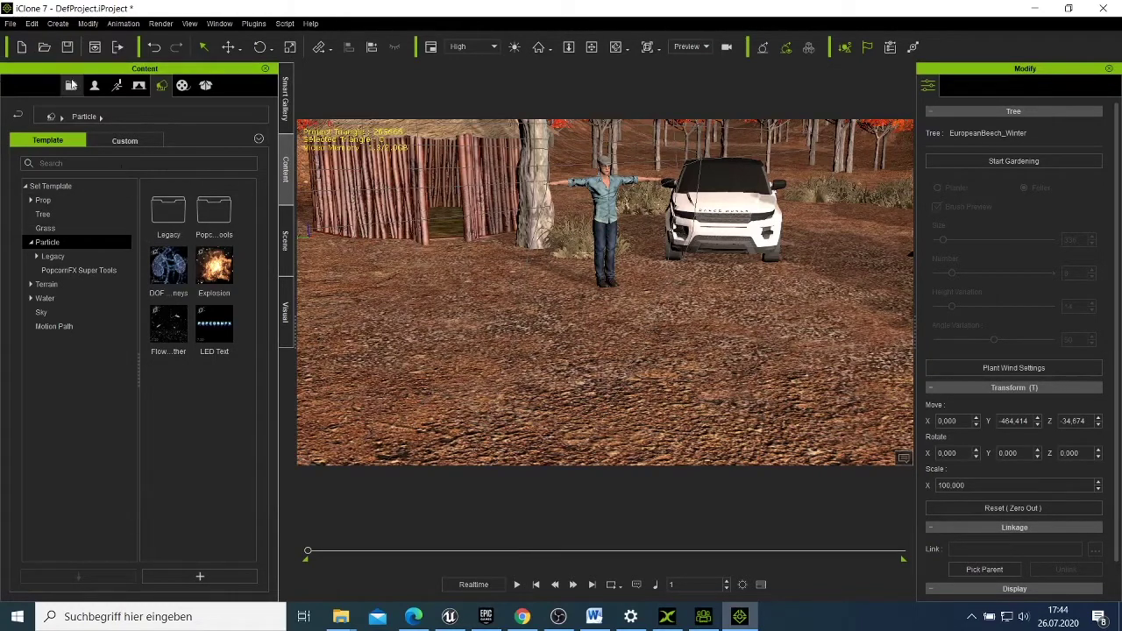
Step: Browse the Avatar templates and add the 1.Base Female avatar to the scene
left_click(94, 87)
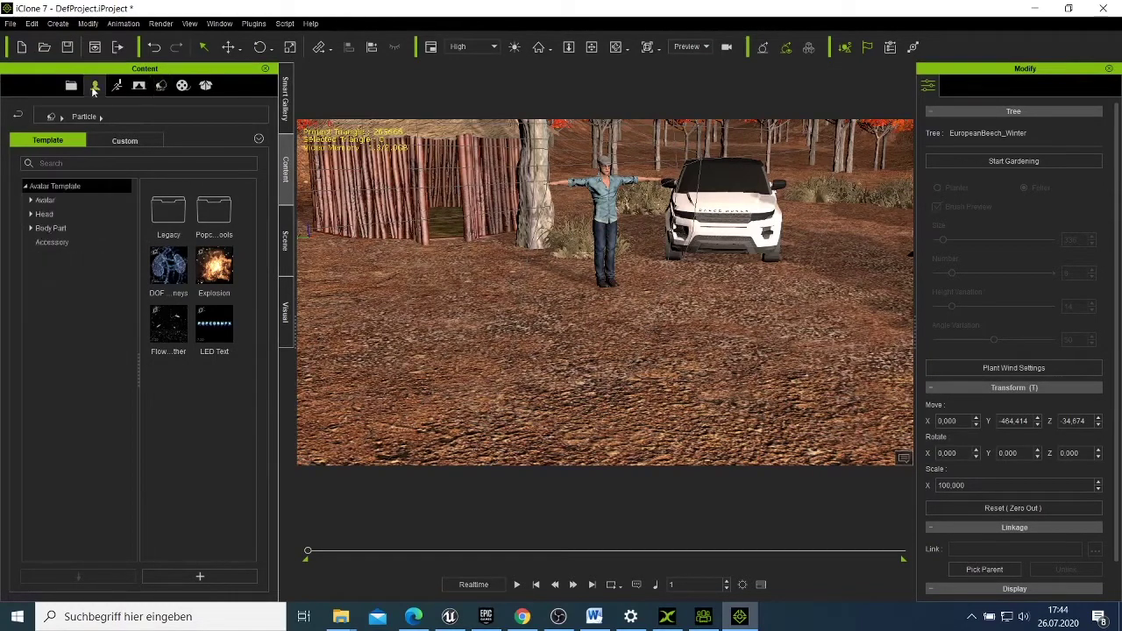
left_click(62, 199)
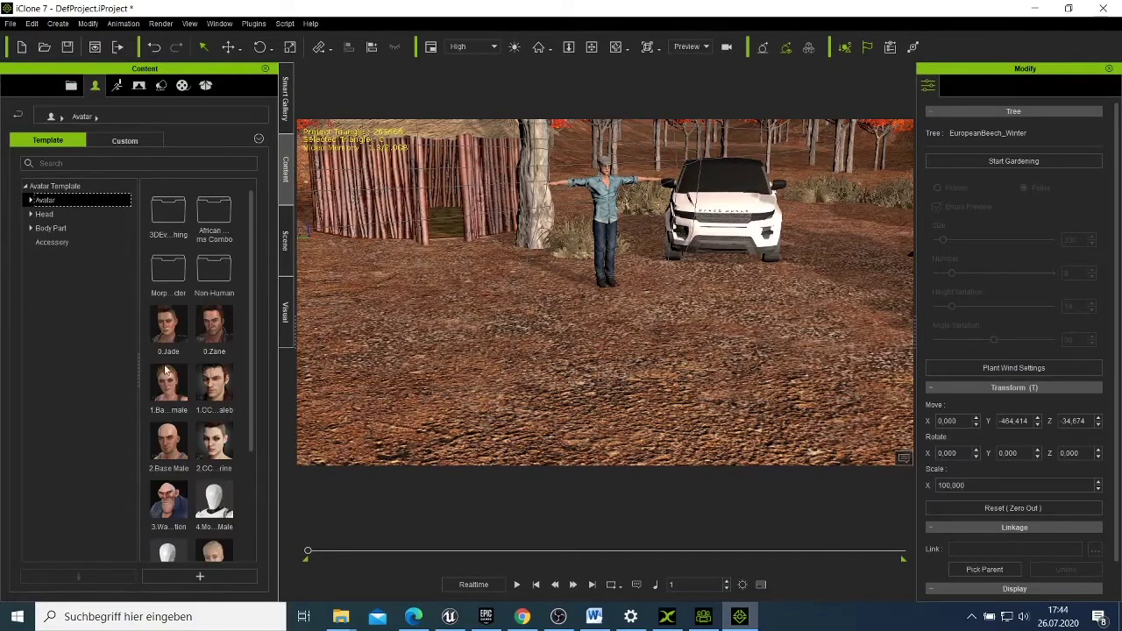
scroll(208, 383, "down", 3)
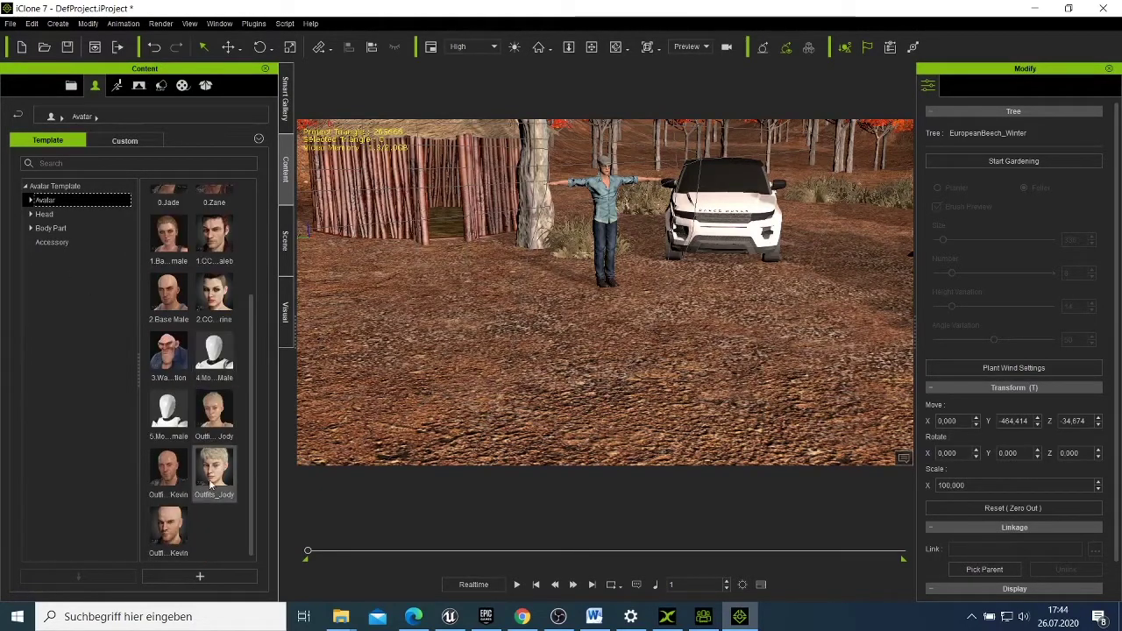
mouse_move(209, 308)
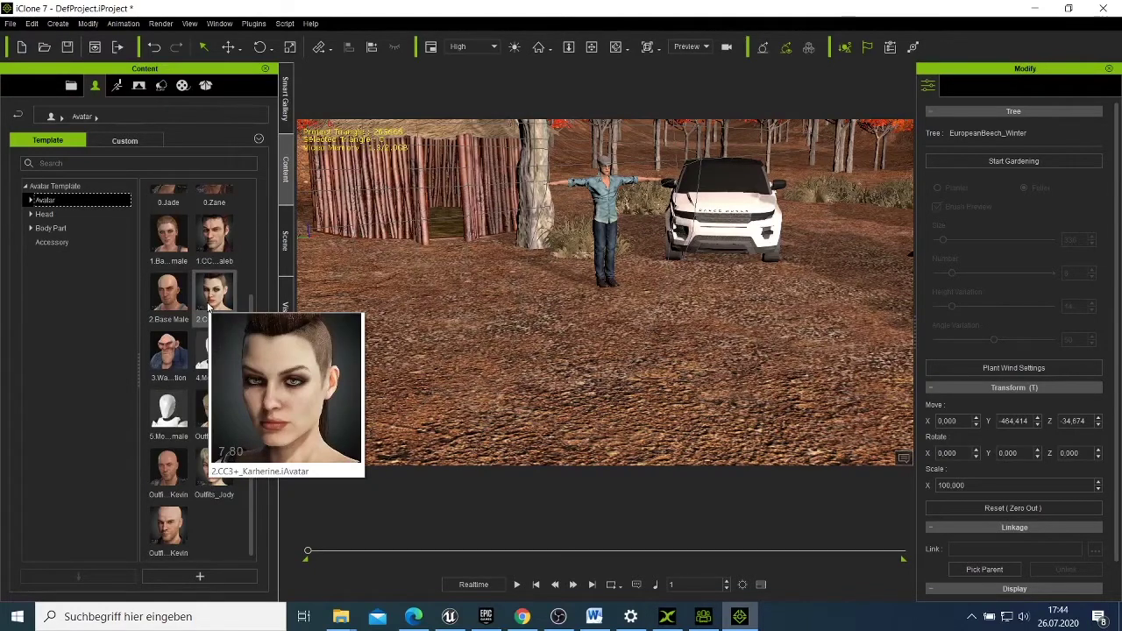
double_click(180, 240)
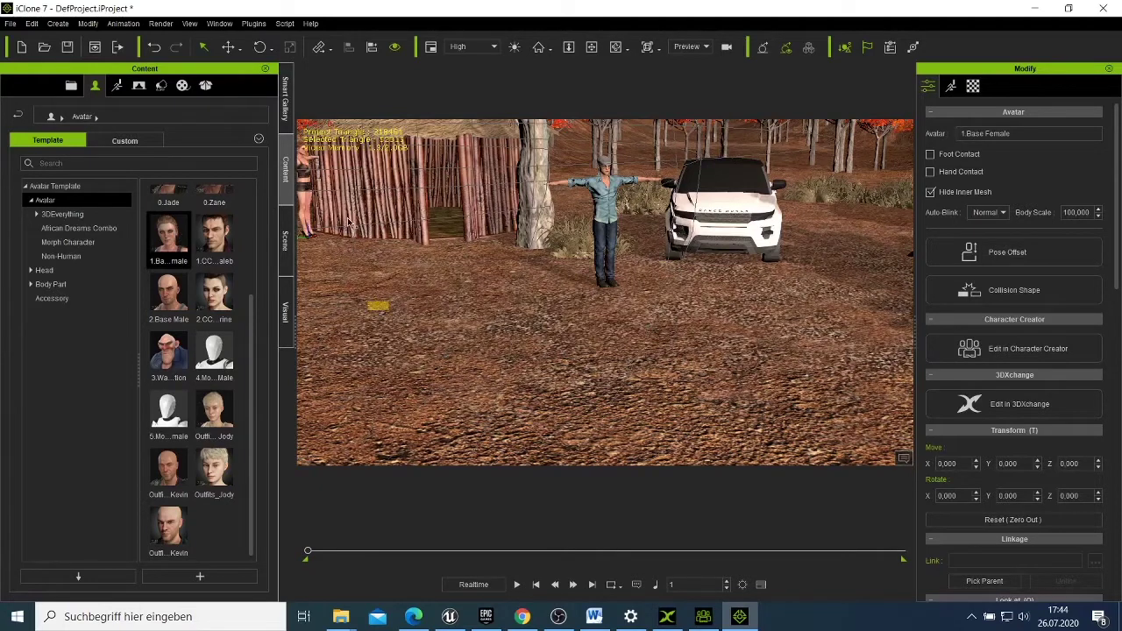
Step: Move the 1.Base Female avatar sideways to the far side of the car, at Y about -988 and Z about -58
left_click(377, 307)
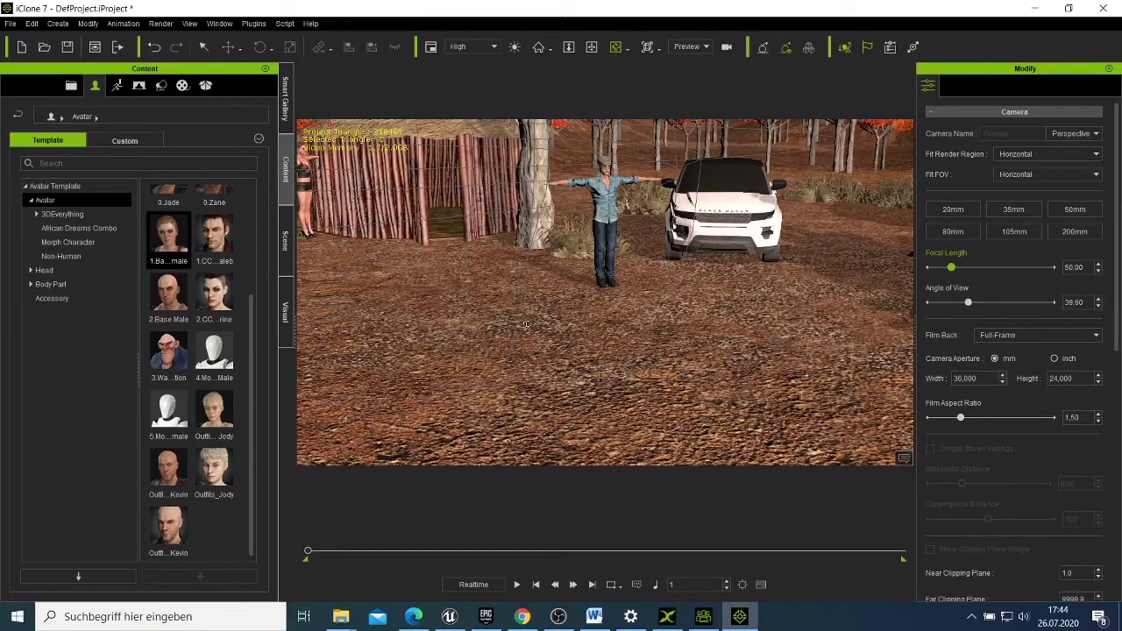
right_click_drag(533, 323, 377, 206)
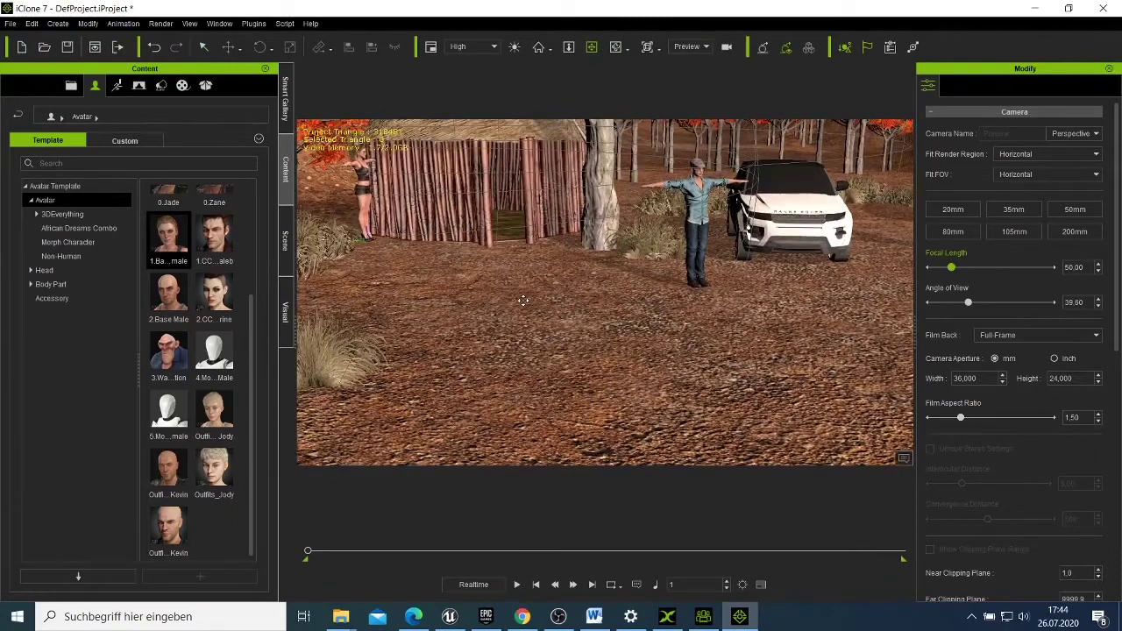
right_click(364, 193)
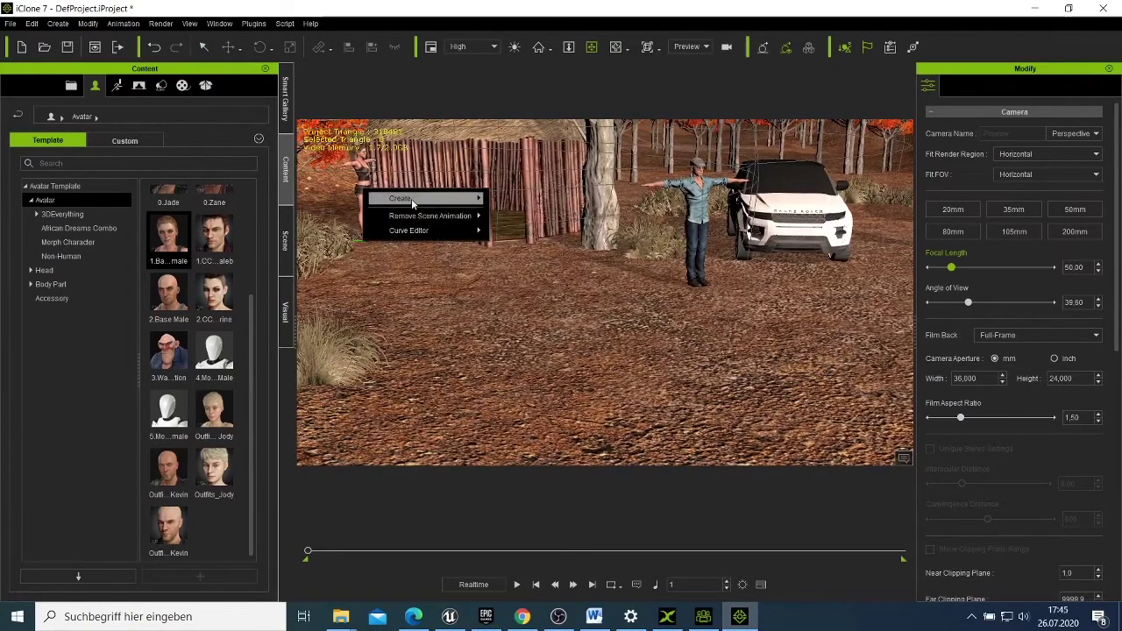
left_click(359, 182)
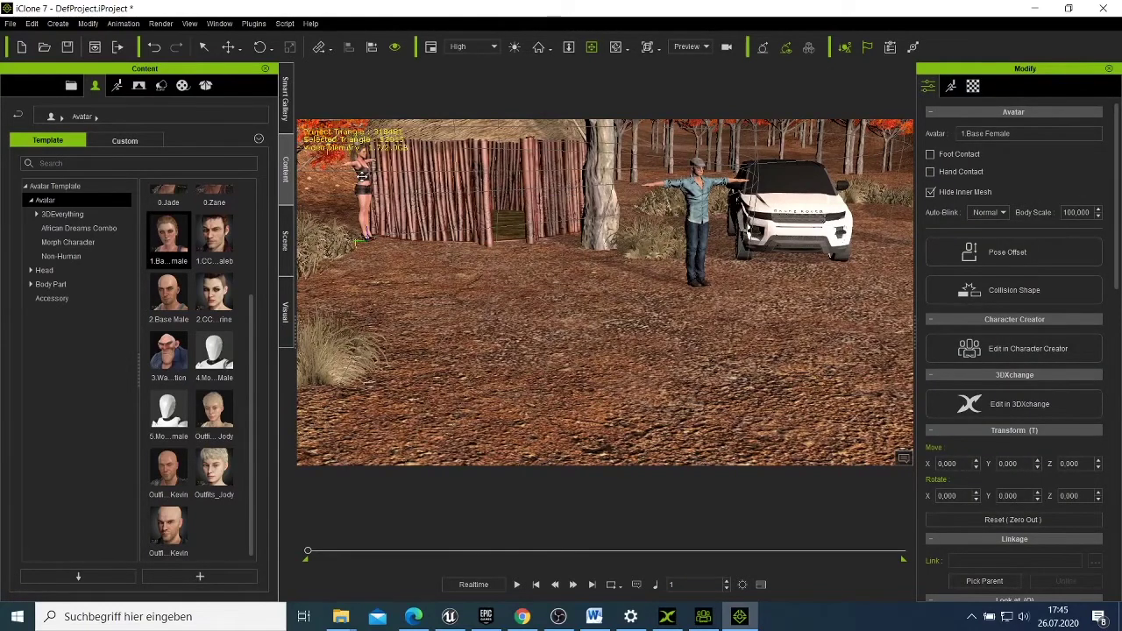
right_click(361, 177)
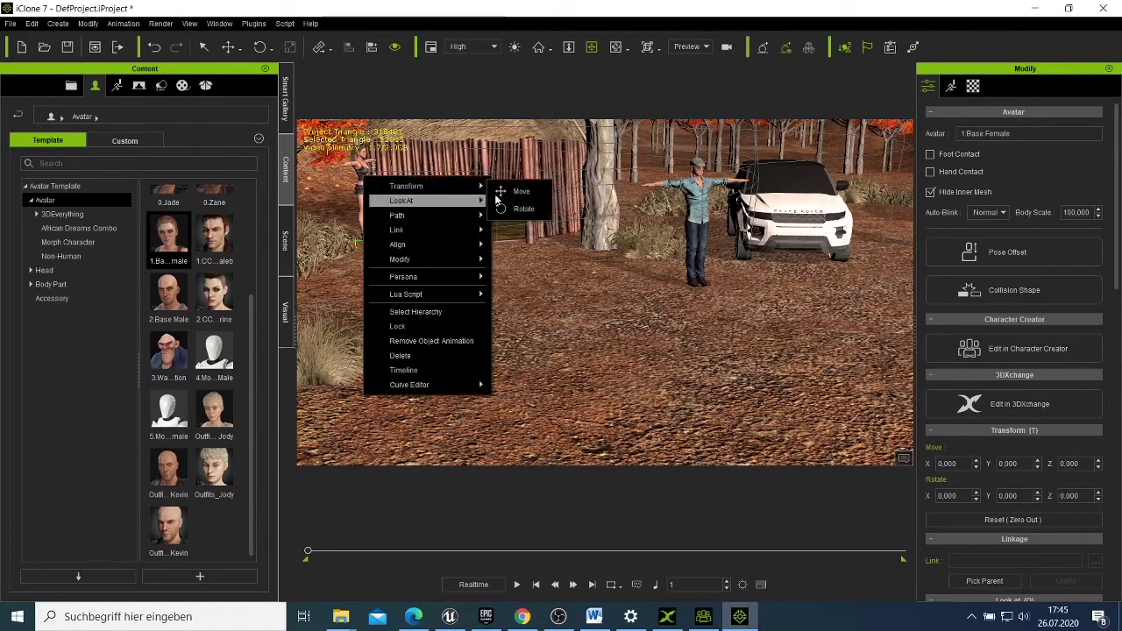
left_click(515, 187)
left_click_drag(349, 226, 868, 265)
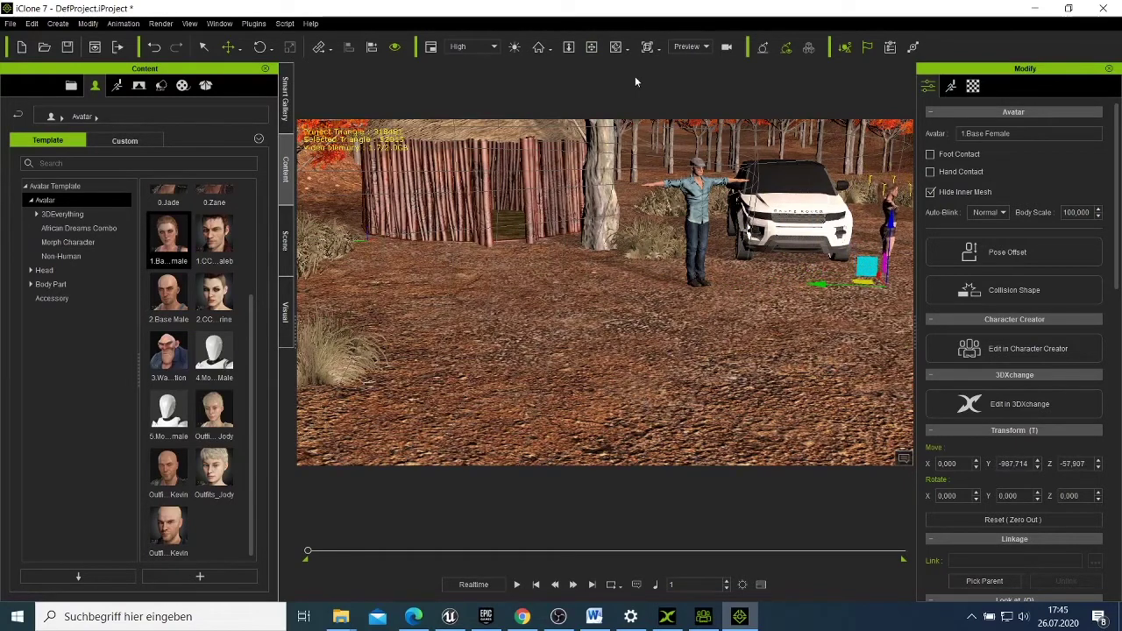
Step: Move the female avatar forward, level with the male character, to X about -356 and Z about 0.5
left_click(616, 48)
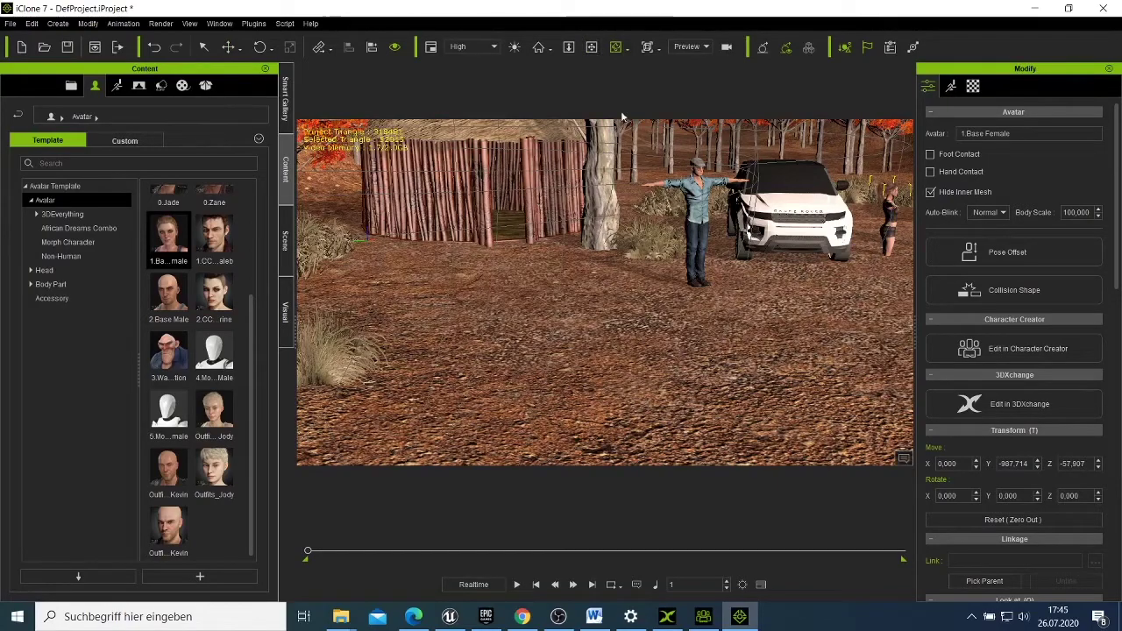
right_click_drag(544, 369, 101, 214)
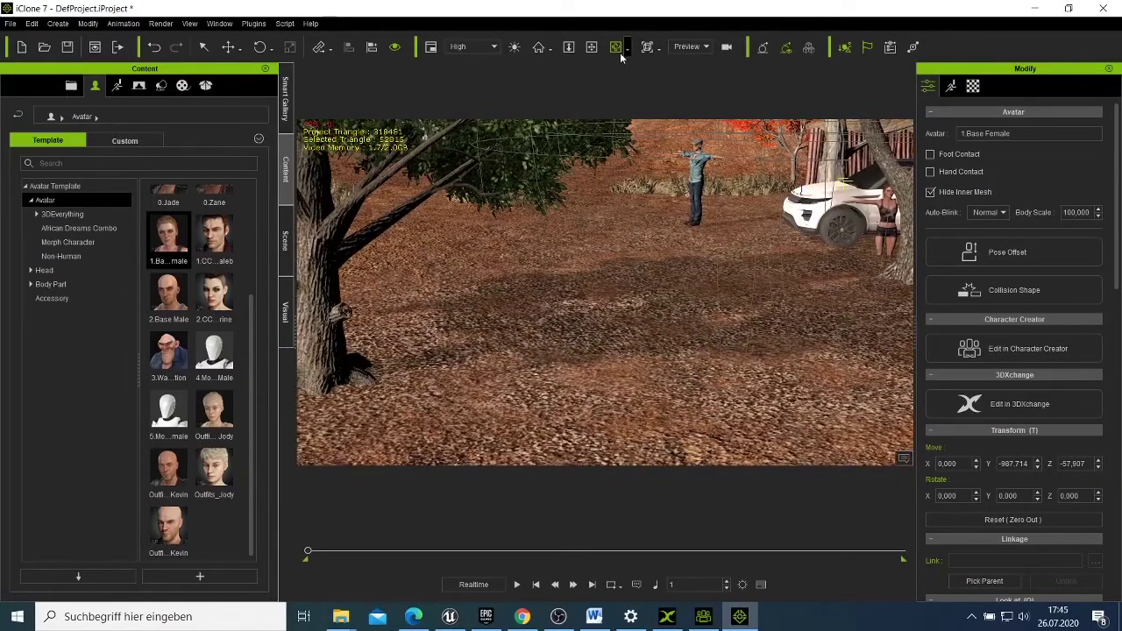
right_click(883, 224)
mouse_move(982, 235)
left_click(1047, 244)
left_click_drag(898, 263, 692, 229)
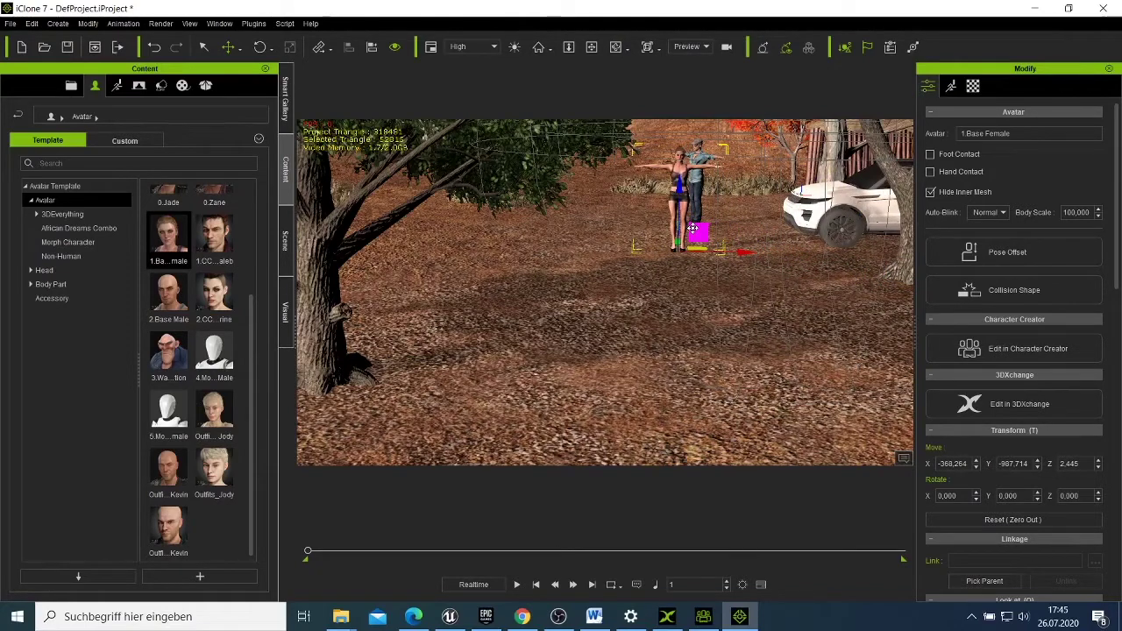
mouse_move(693, 228)
left_mouse_down()
mouse_move(702, 238)
mouse_move(699, 229)
left_mouse_up()
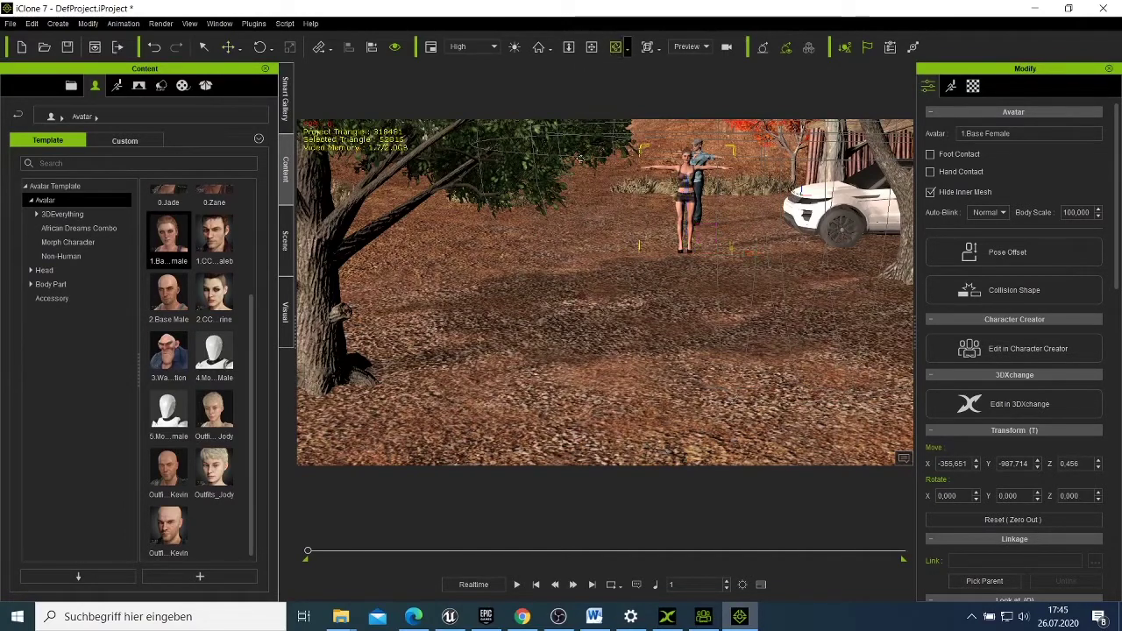
Step: Move the female avatar sideways toward the male character, to Y about -910 and Z about 10
left_click(615, 46)
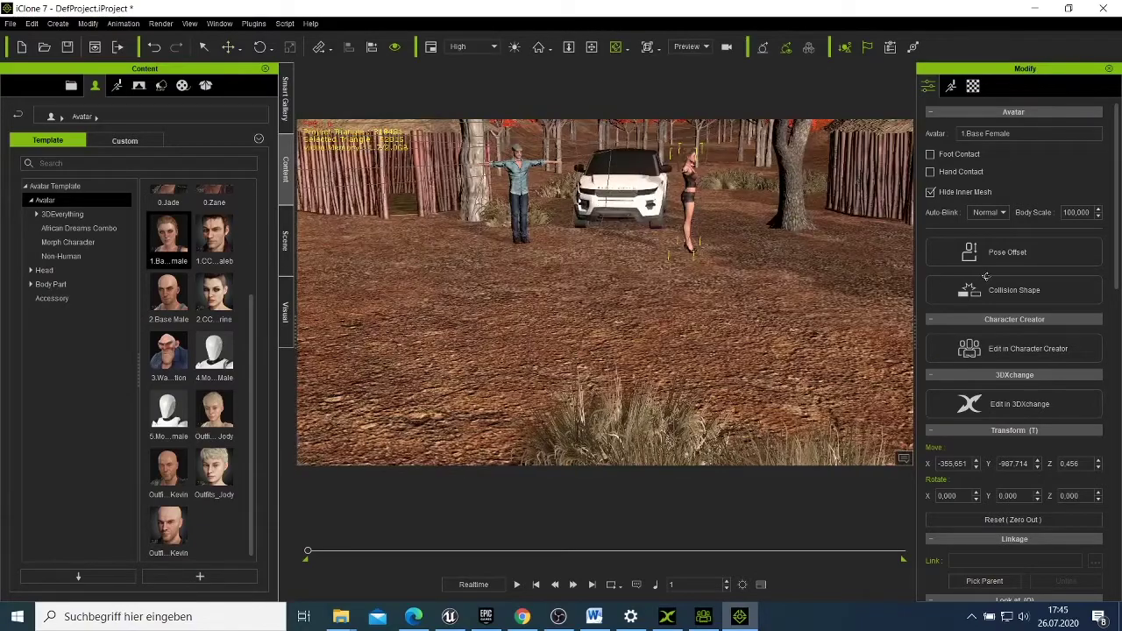
right_click_drag(686, 313, 823, 245)
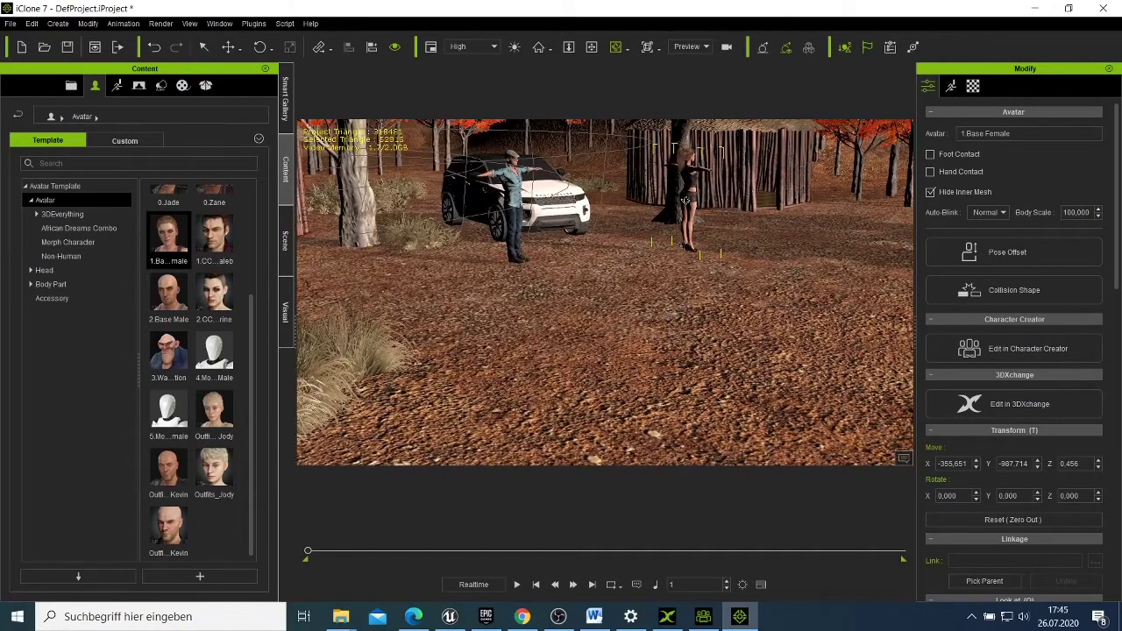
right_click(686, 200)
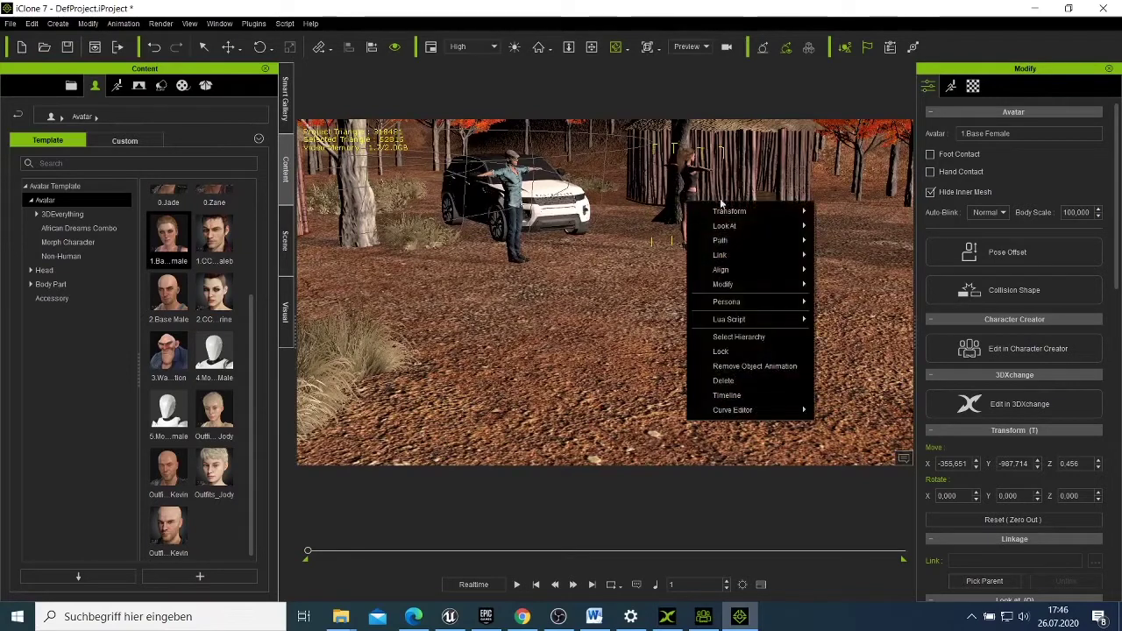
mouse_move(726, 209)
left_click(837, 216)
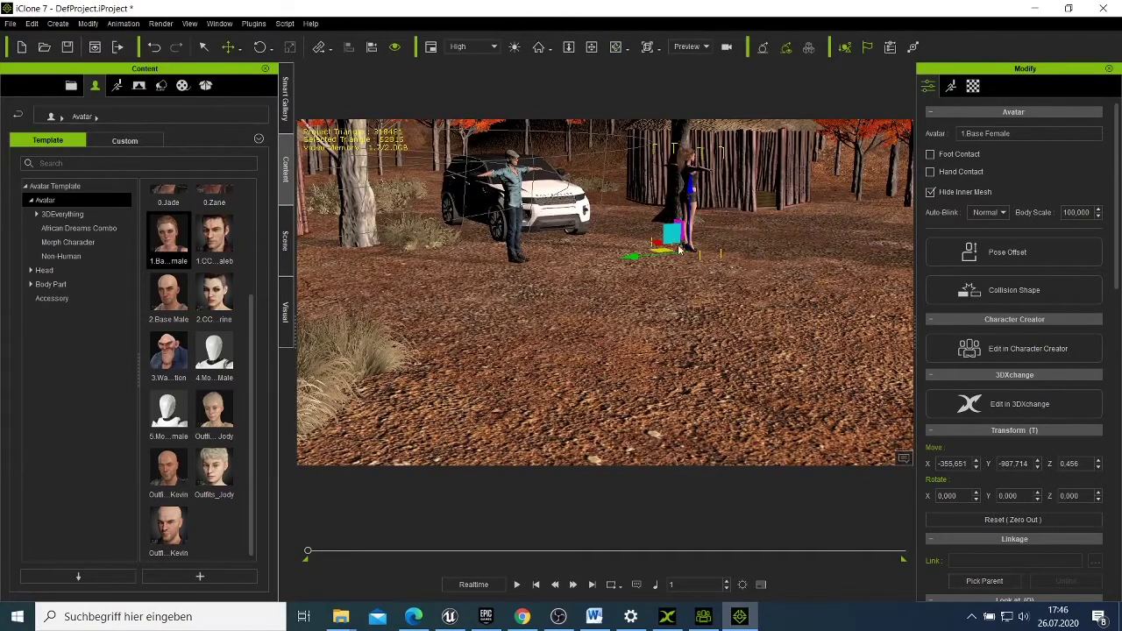
left_click_drag(677, 226, 637, 230)
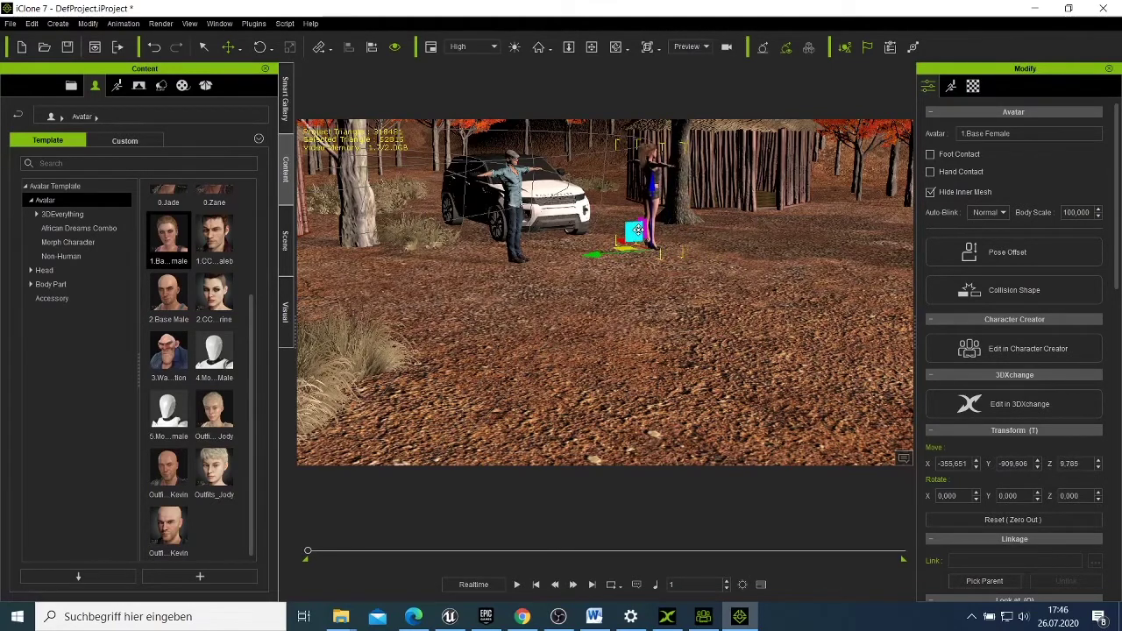
Step: Enable Foot Contact for the female avatar and rotate her about the vertical axis to about -159 degrees
left_click(929, 154)
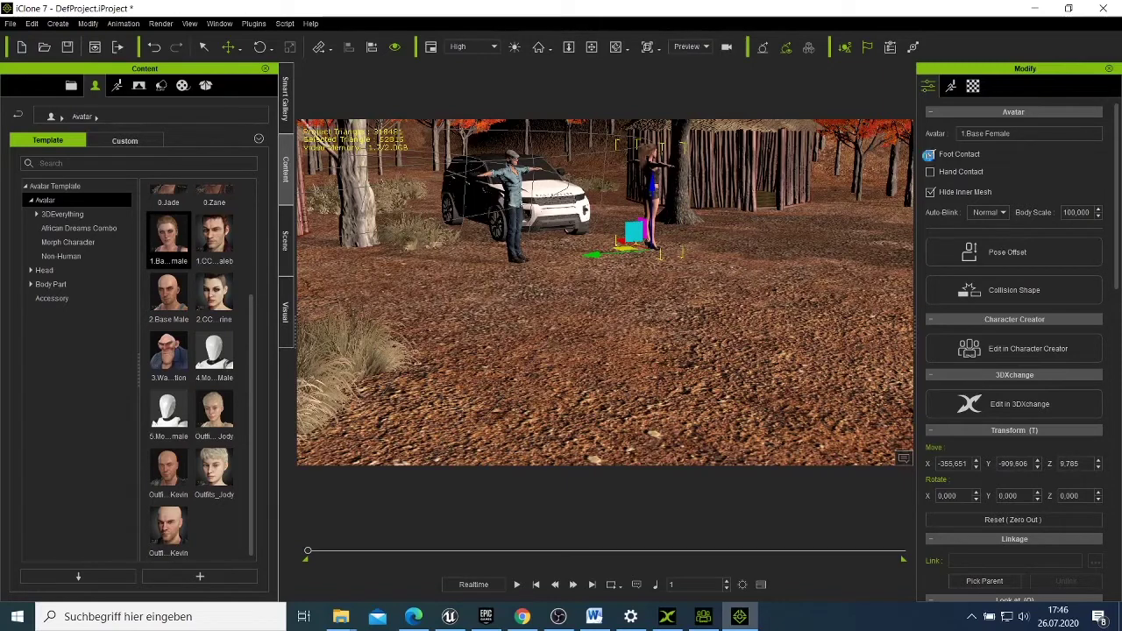
right_click(653, 208)
mouse_move(708, 220)
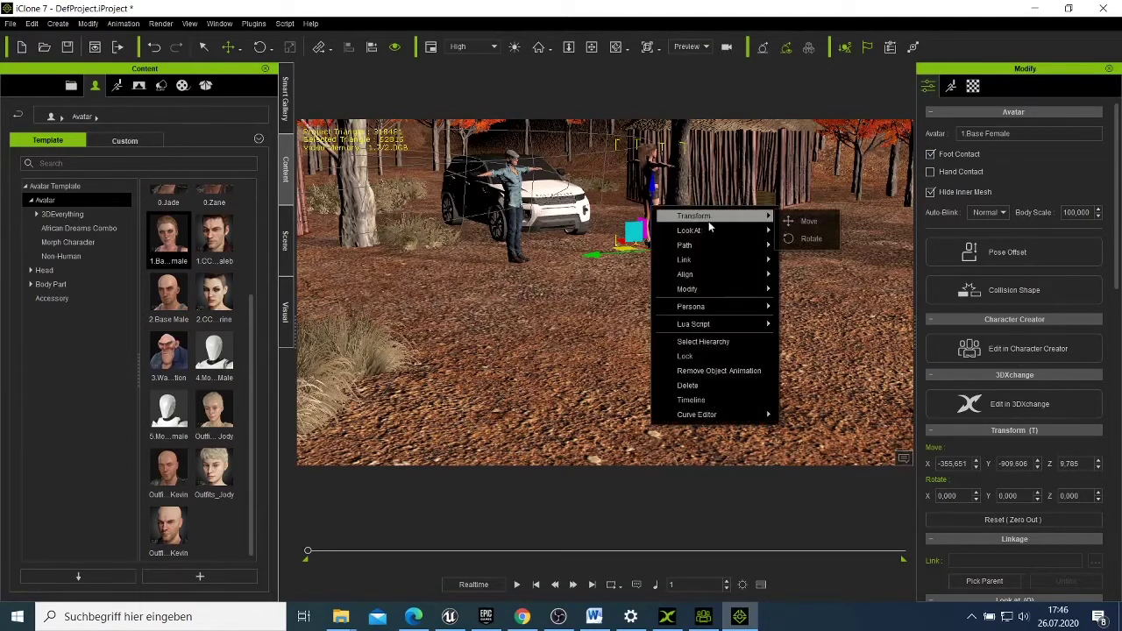
left_click(801, 239)
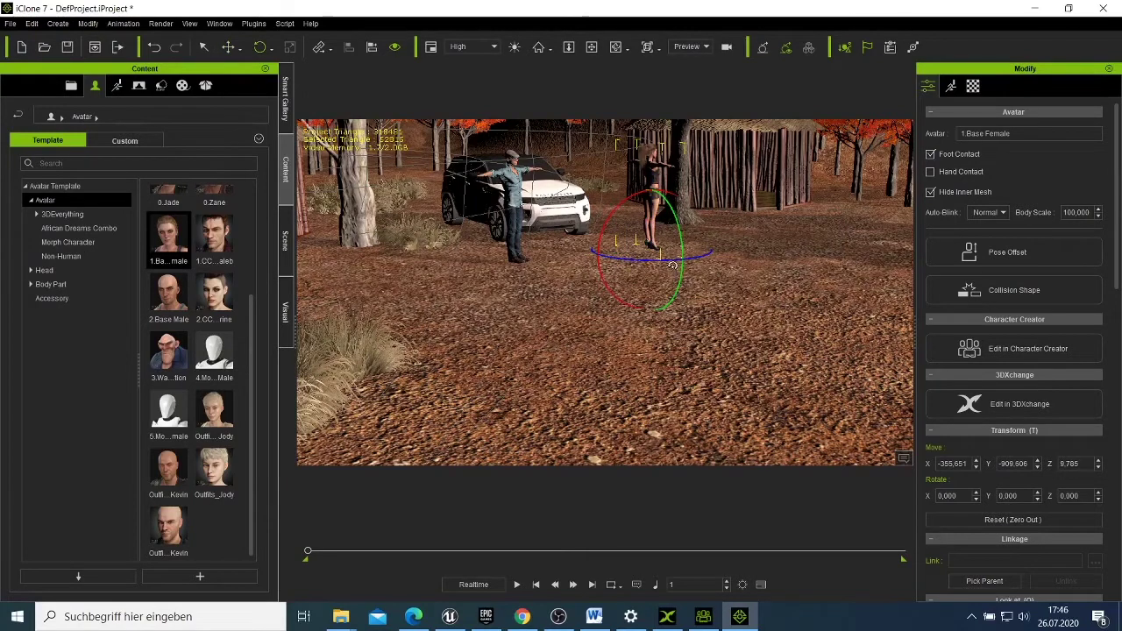
left_click_drag(673, 260, 578, 234)
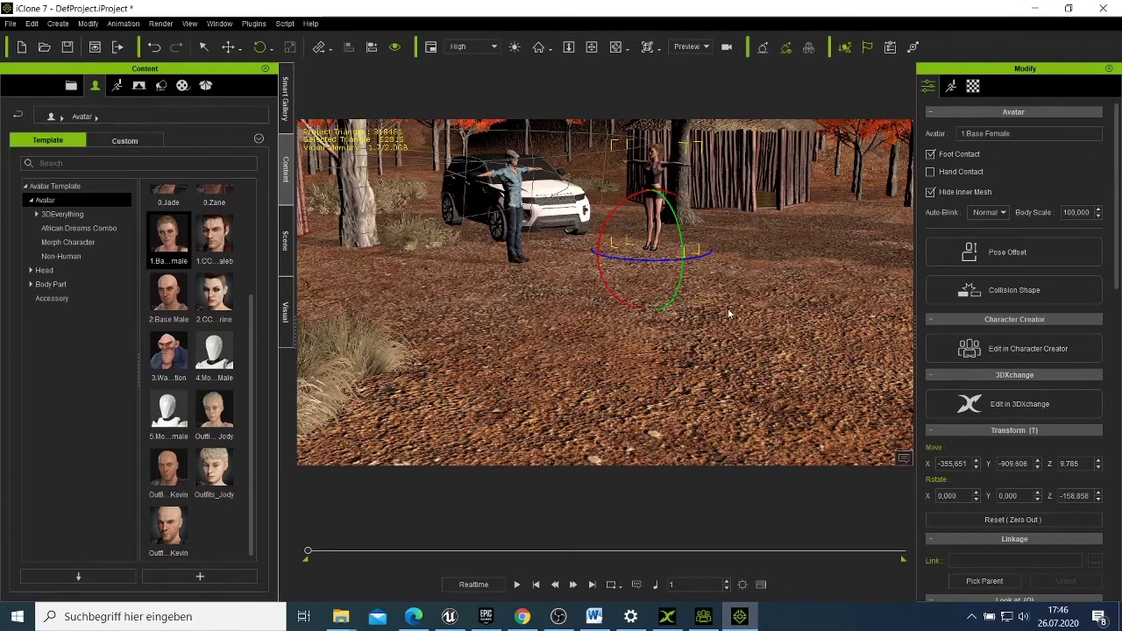
left_click(617, 48)
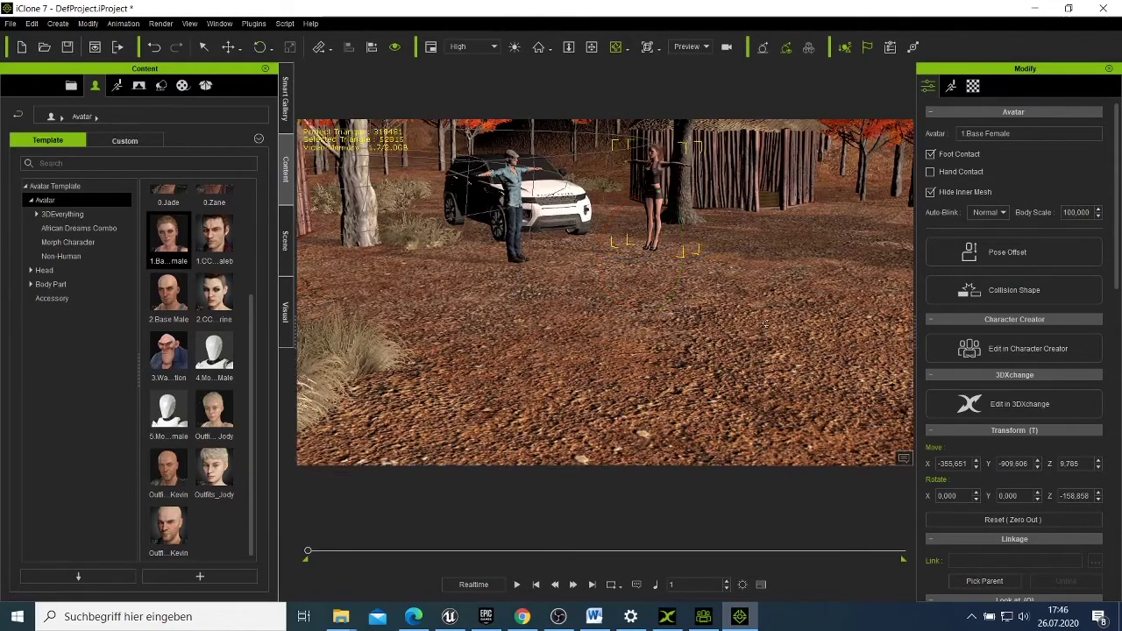
left_click_drag(722, 337, 668, 370)
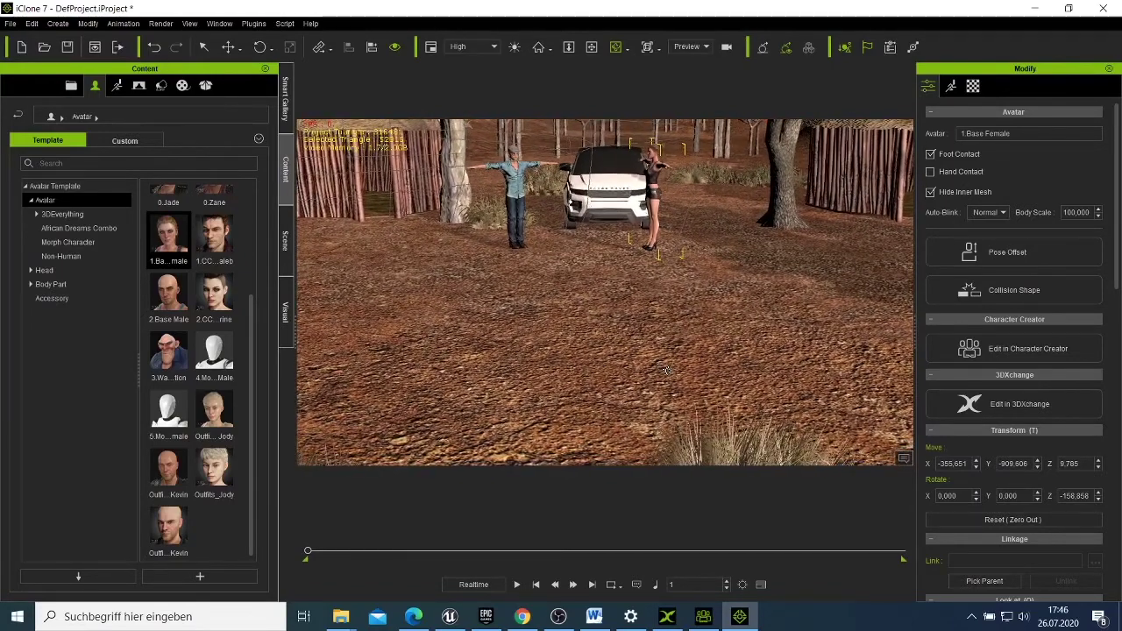
key("XF86MonBrightnessUp")
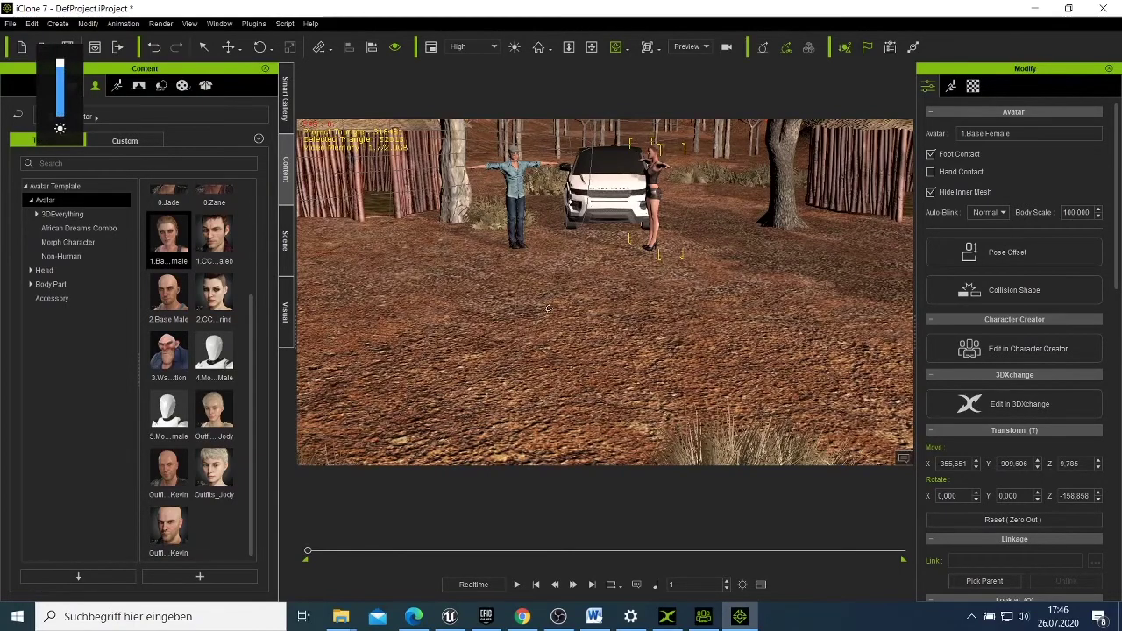
left_click(617, 47)
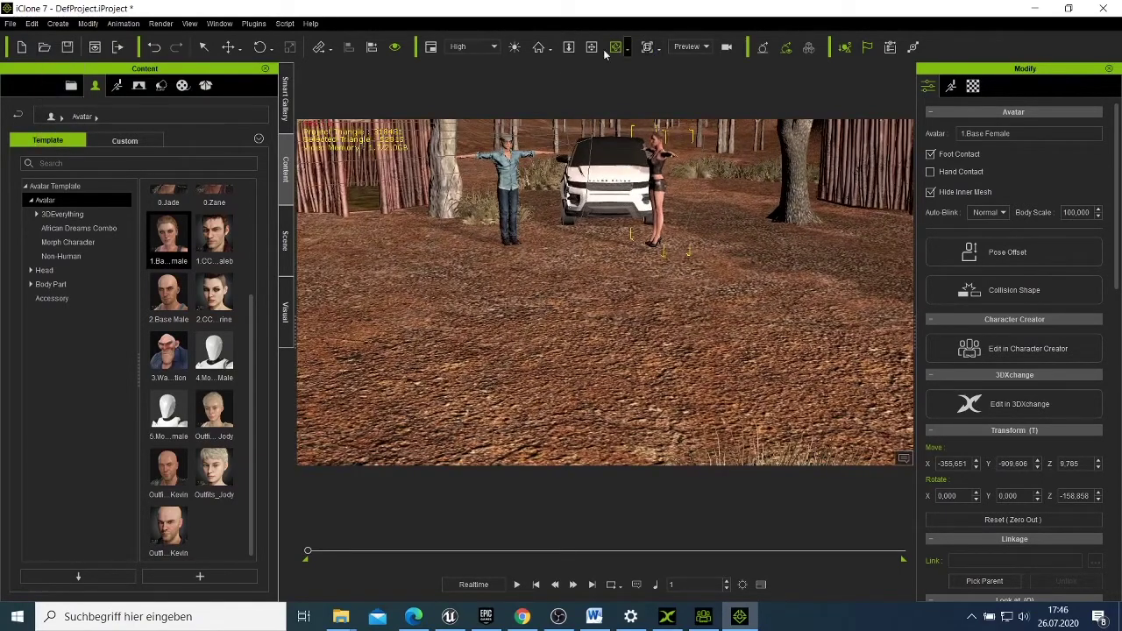
middle_click_drag(590, 270, 604, 329)
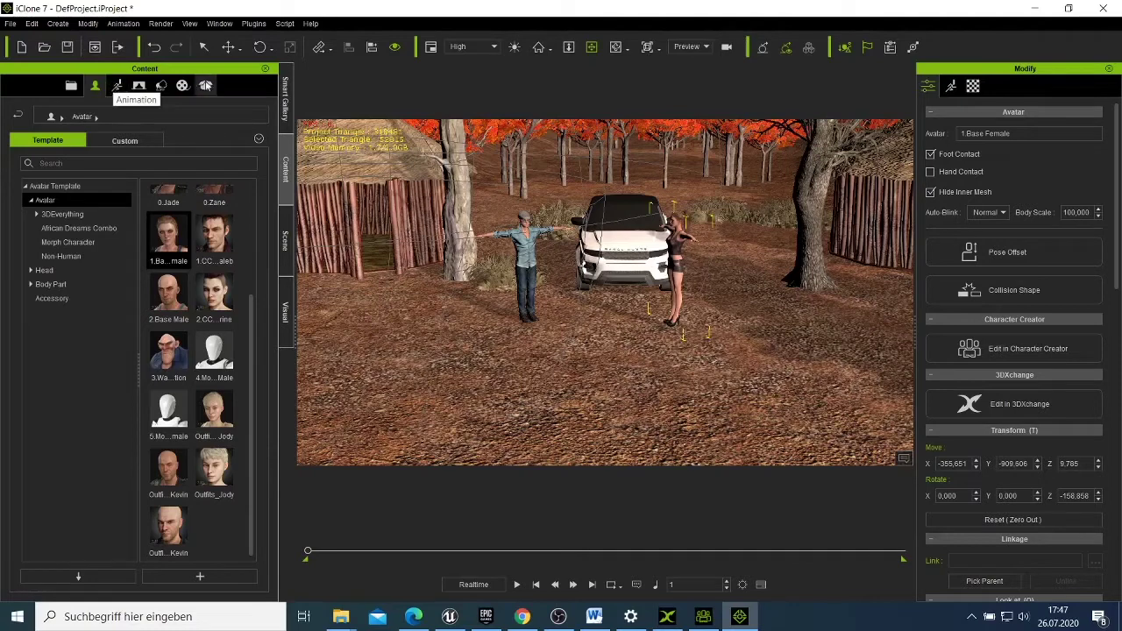
Step: Browse the Stage, Set, Media and Pack content templates, as well as the Free Resource items in the Smart Gallery
left_click(145, 90)
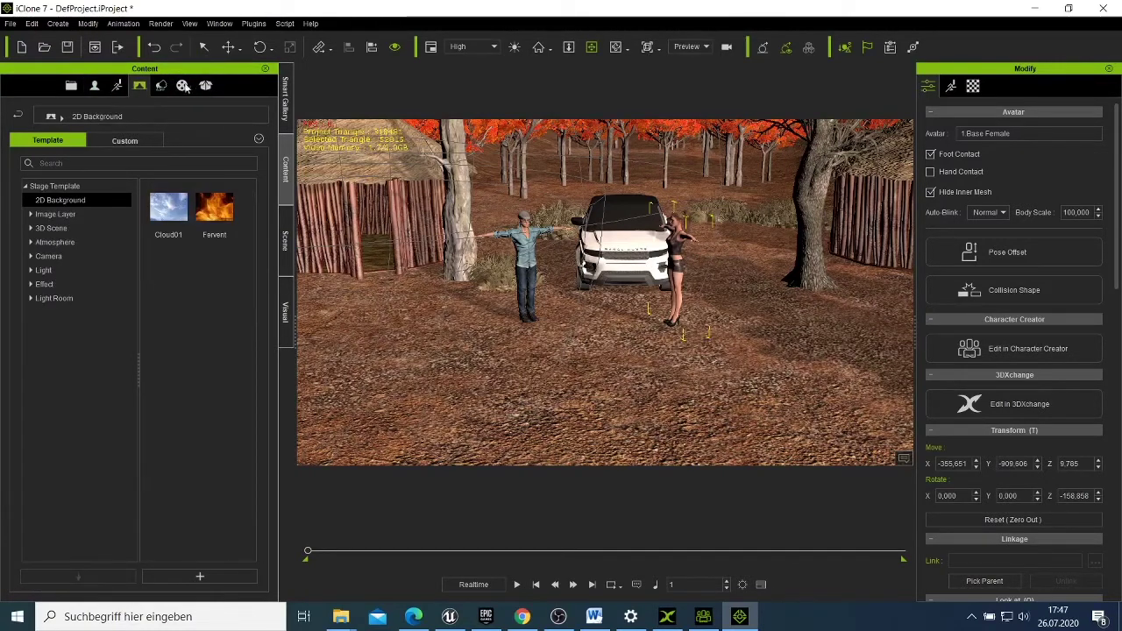
left_click(162, 87)
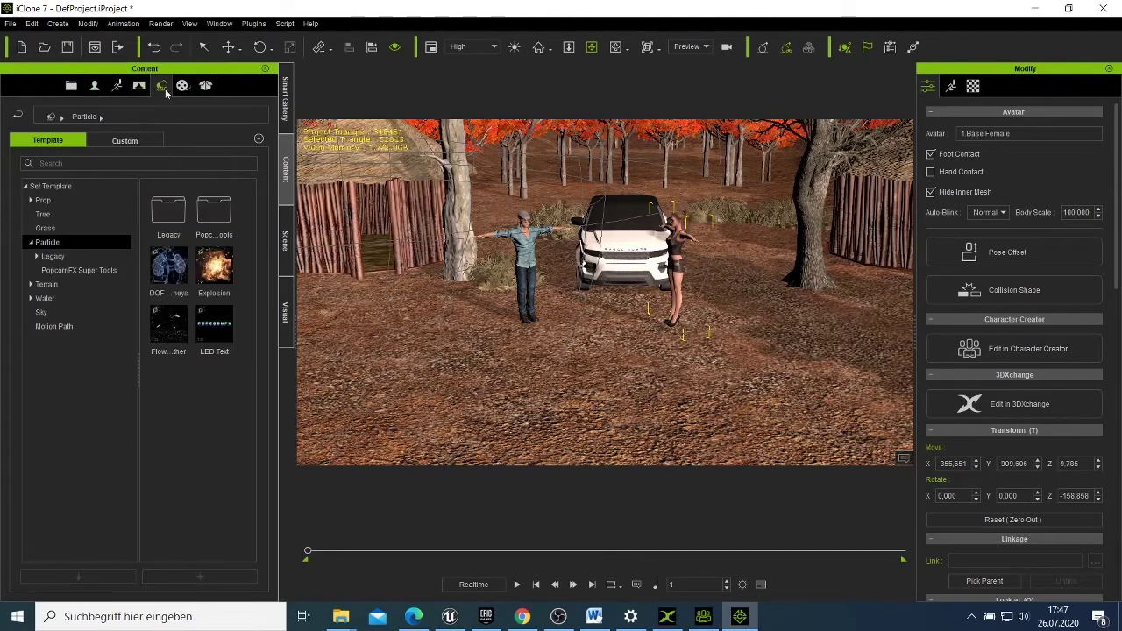
left_click(183, 86)
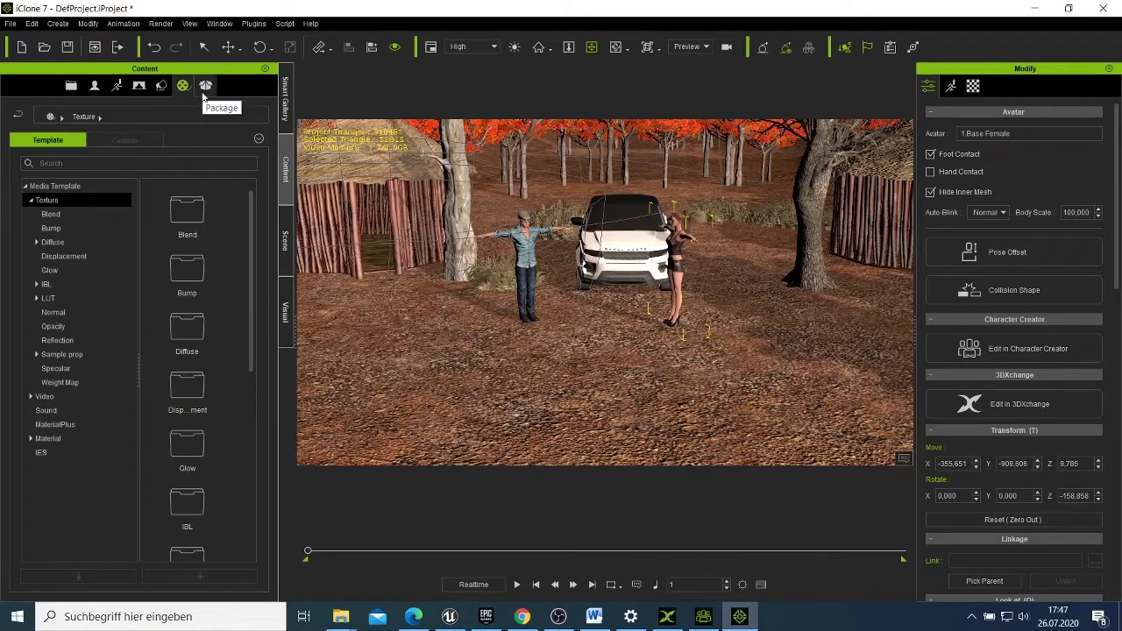
left_click(205, 86)
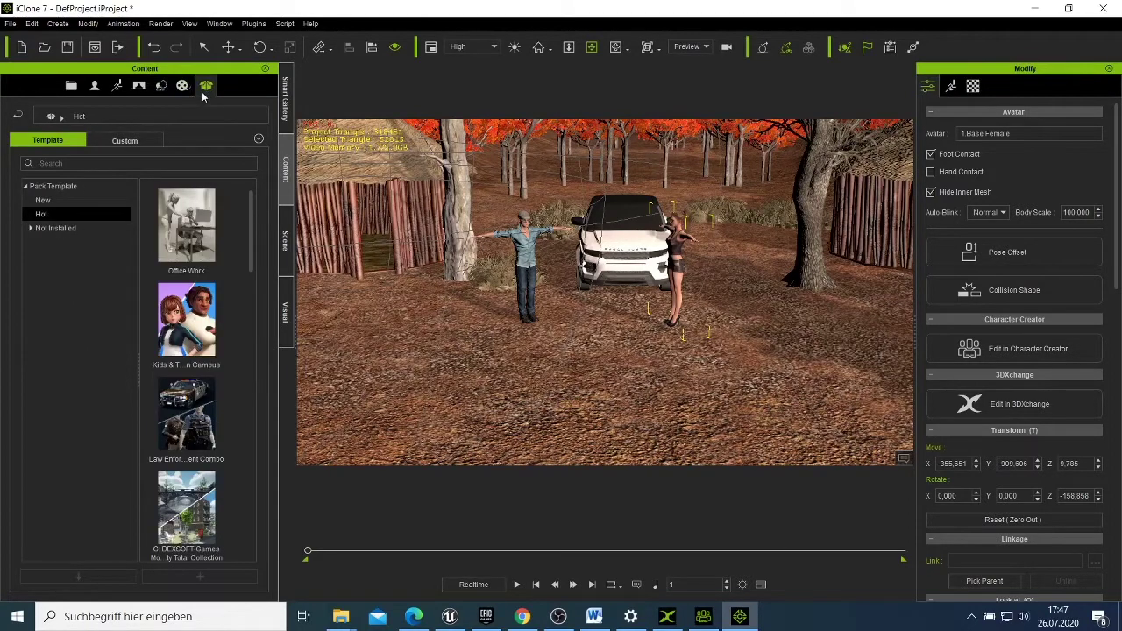
left_click(284, 98)
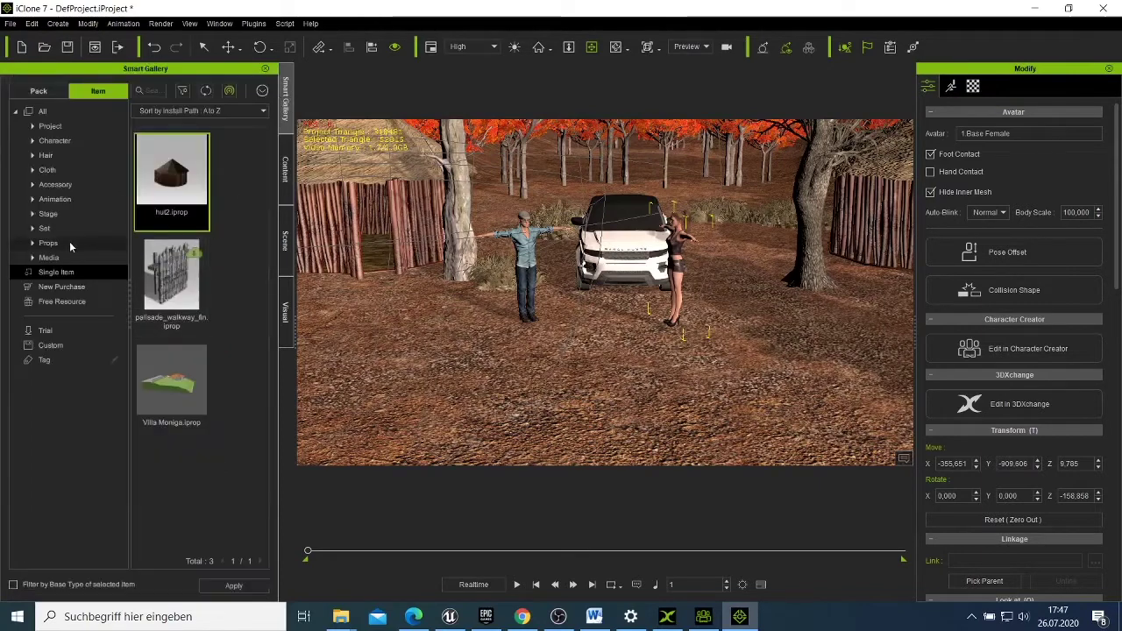
left_click(63, 301)
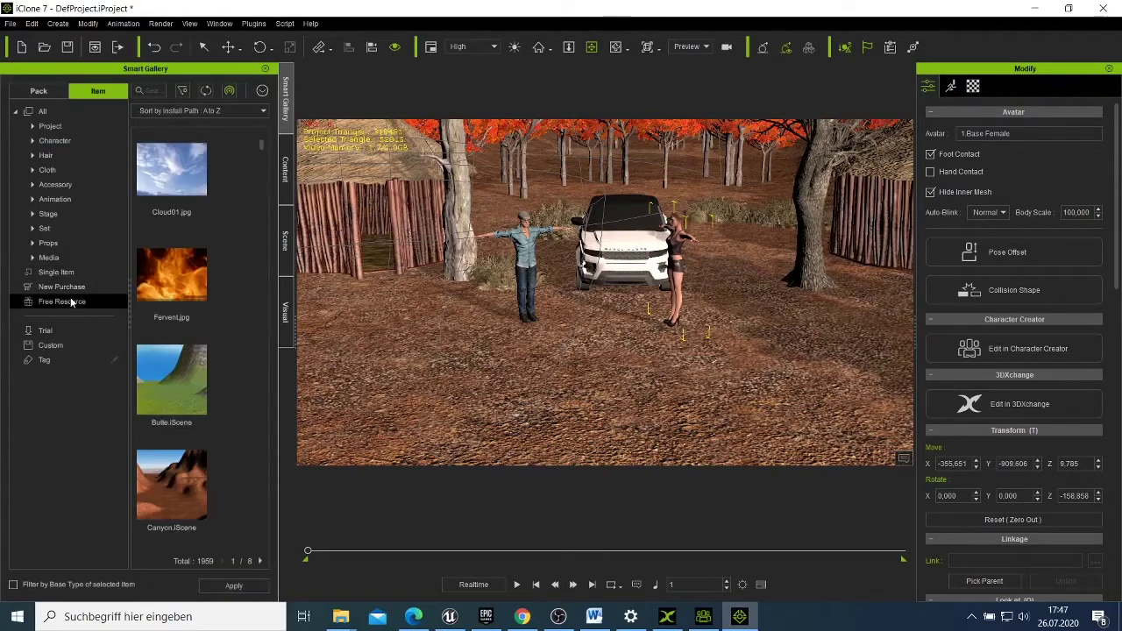
scroll(169, 298, "down", 2)
scroll(169, 316, "down", 1)
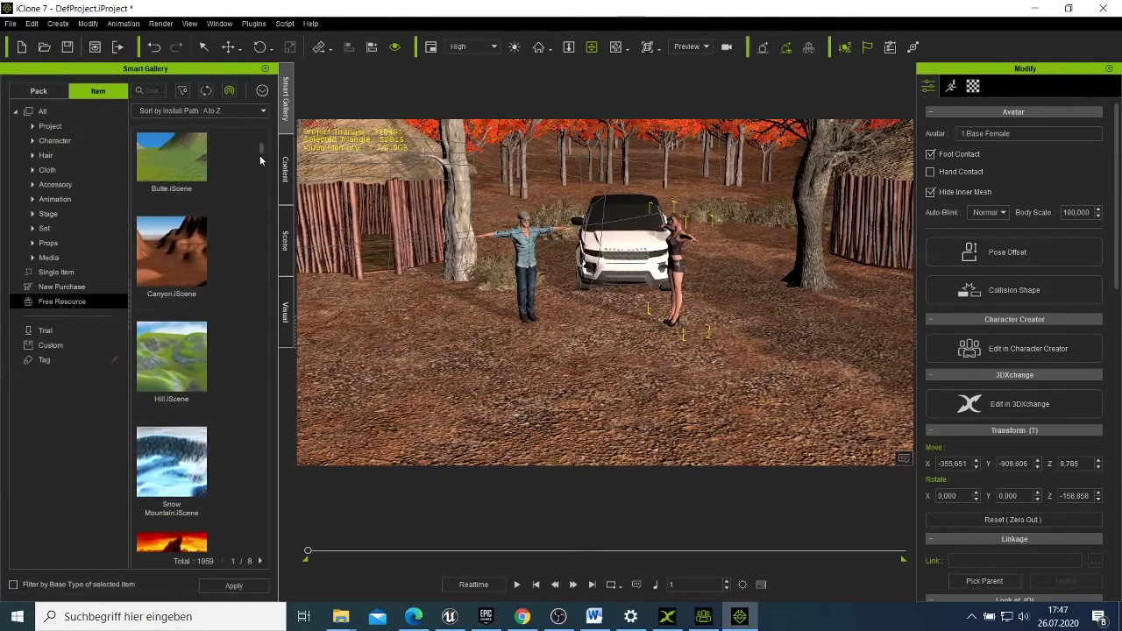
left_click_drag(261, 192, 260, 534)
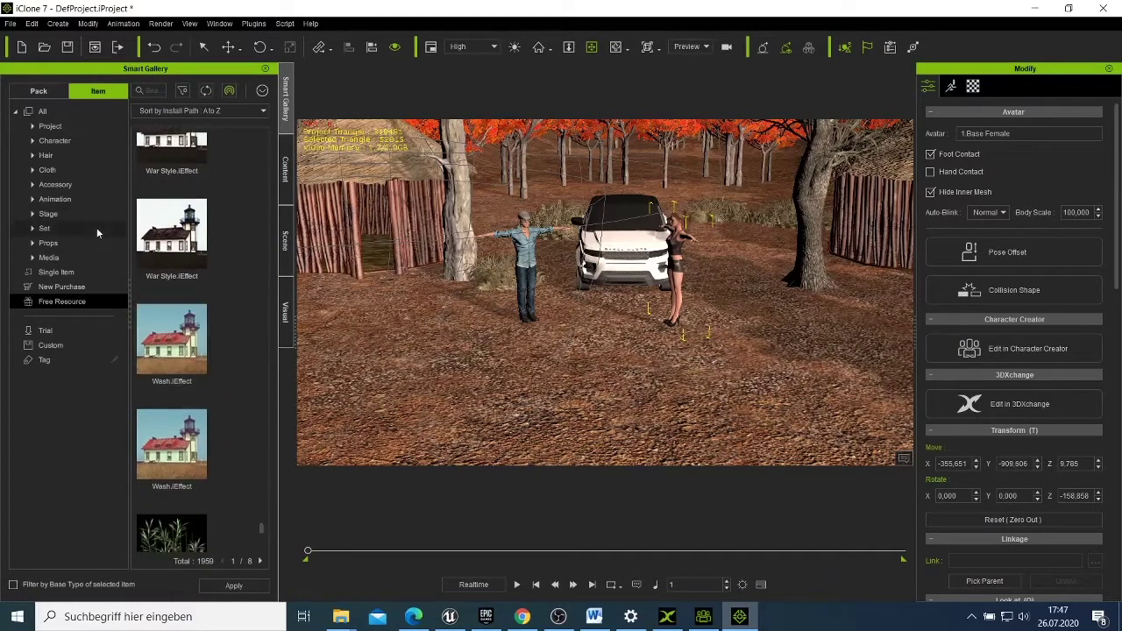
Step: Browse the Props in the Smart Gallery, add the Dining Chair to the scene and deselect it
left_click(90, 242)
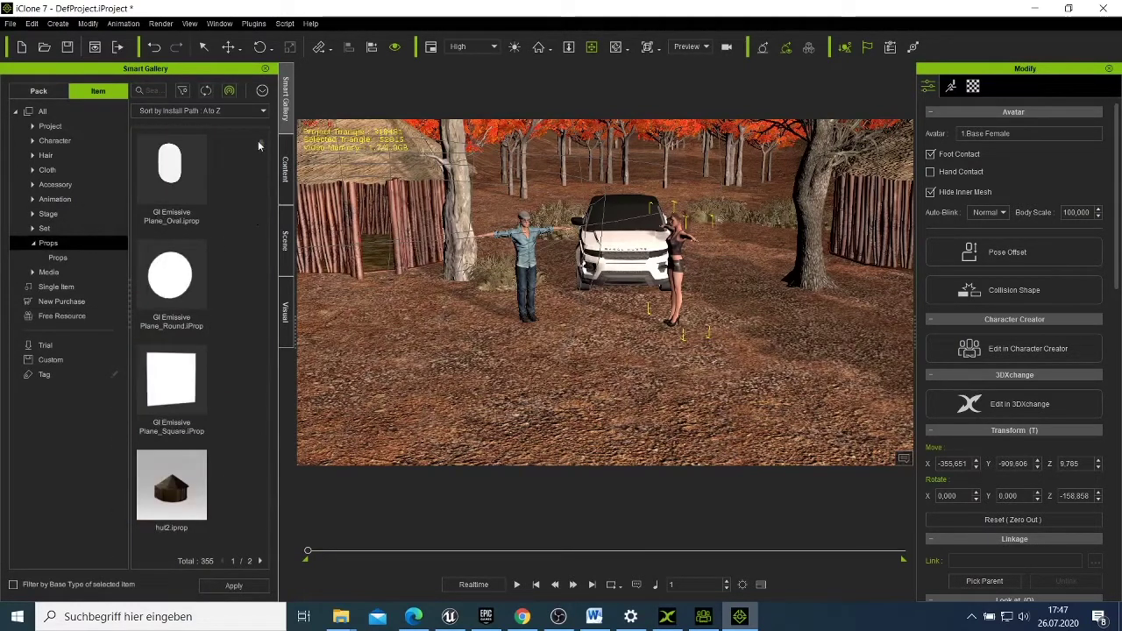
left_click_drag(260, 145, 260, 187)
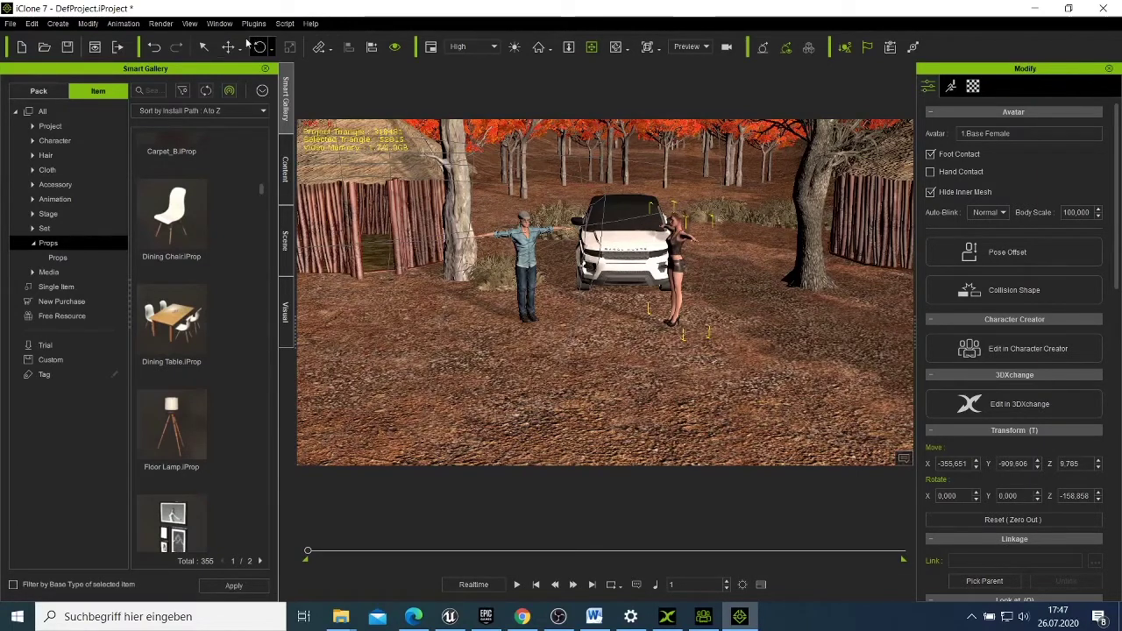
left_click(589, 306)
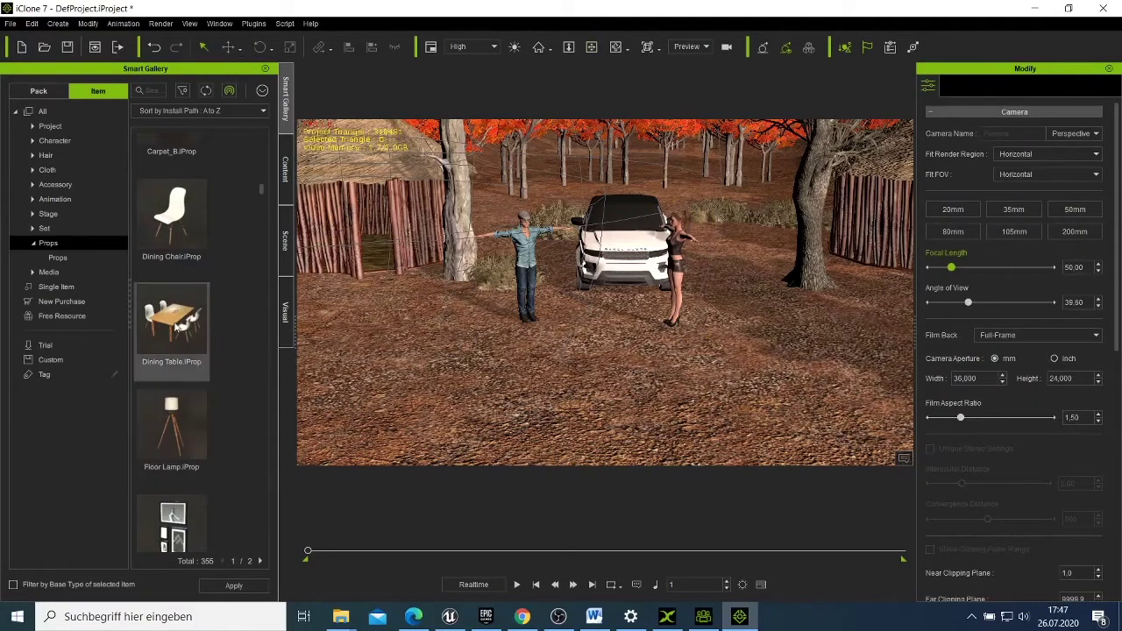
double_click(190, 225)
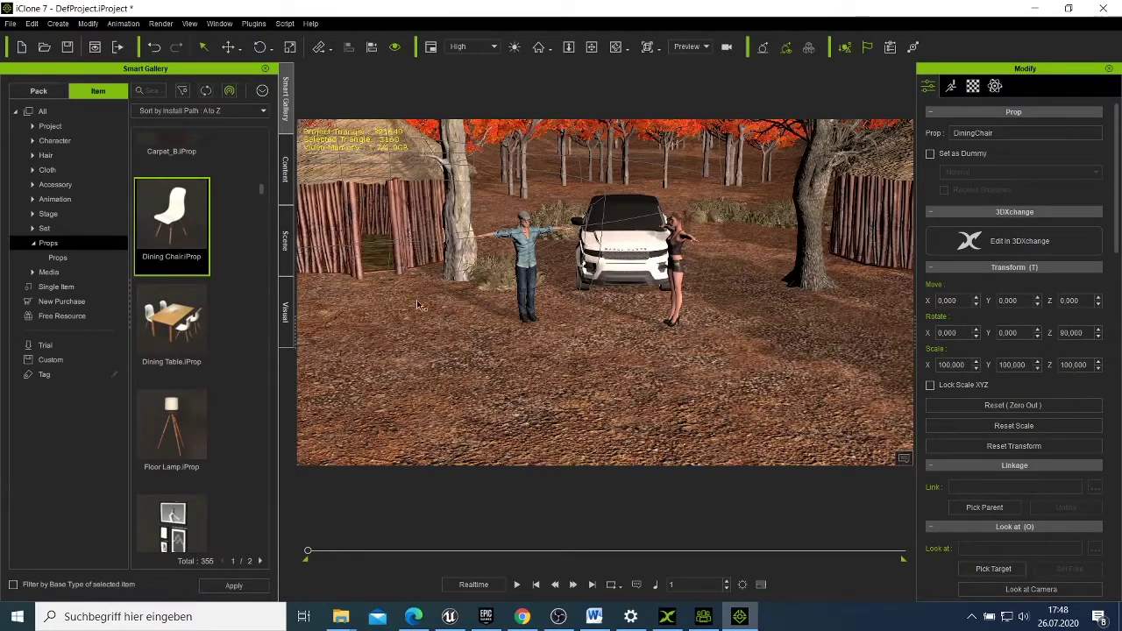
left_click(421, 375)
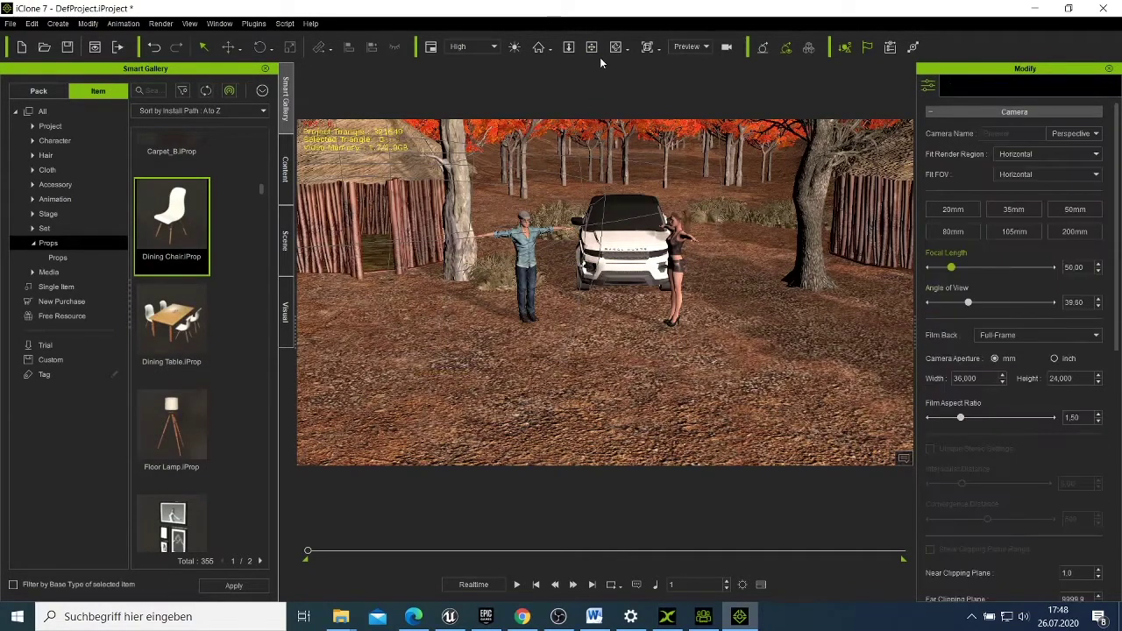
Step: Move the dining chair sideways from beside the hut to behind the male character, at Y about -606 and Z about 8
right_click_drag(484, 418, 590, 421)
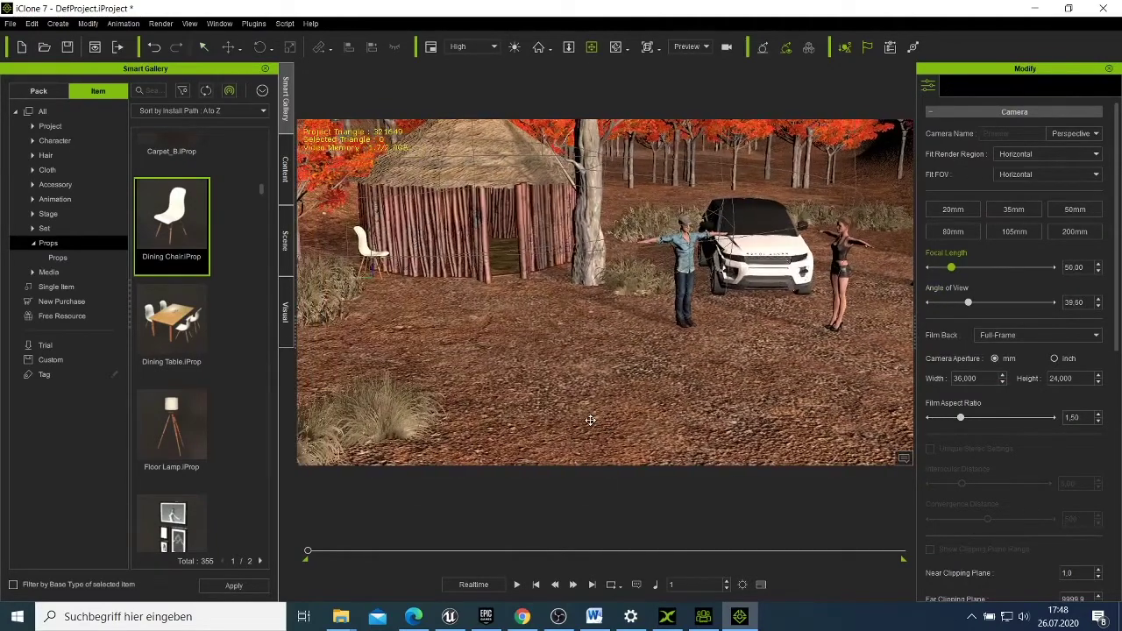
right_click(374, 261)
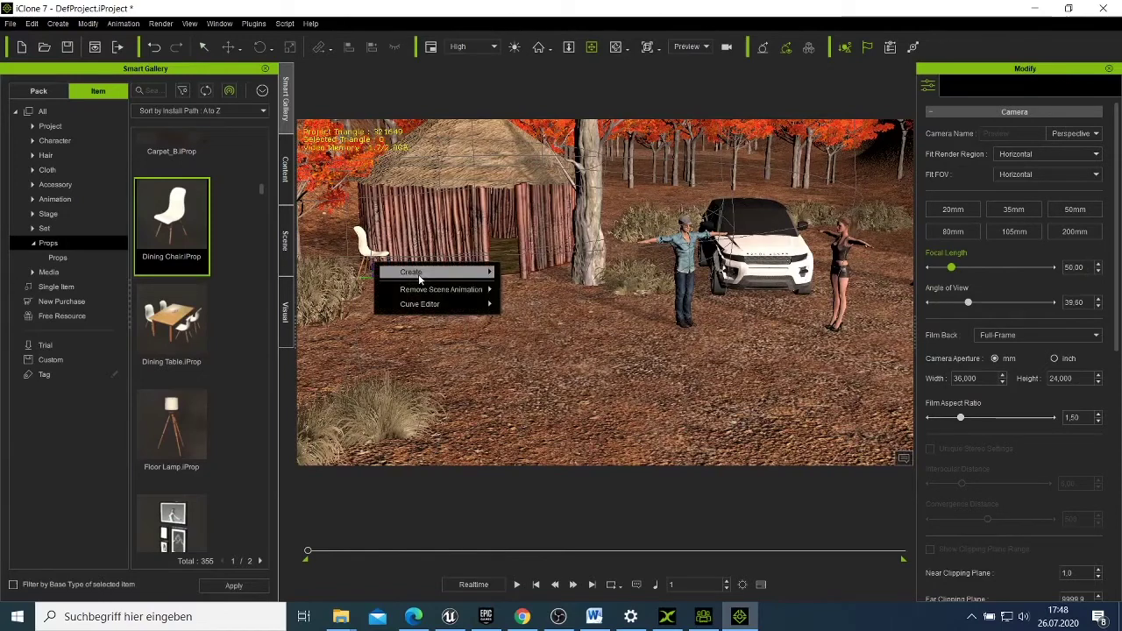
mouse_move(422, 274)
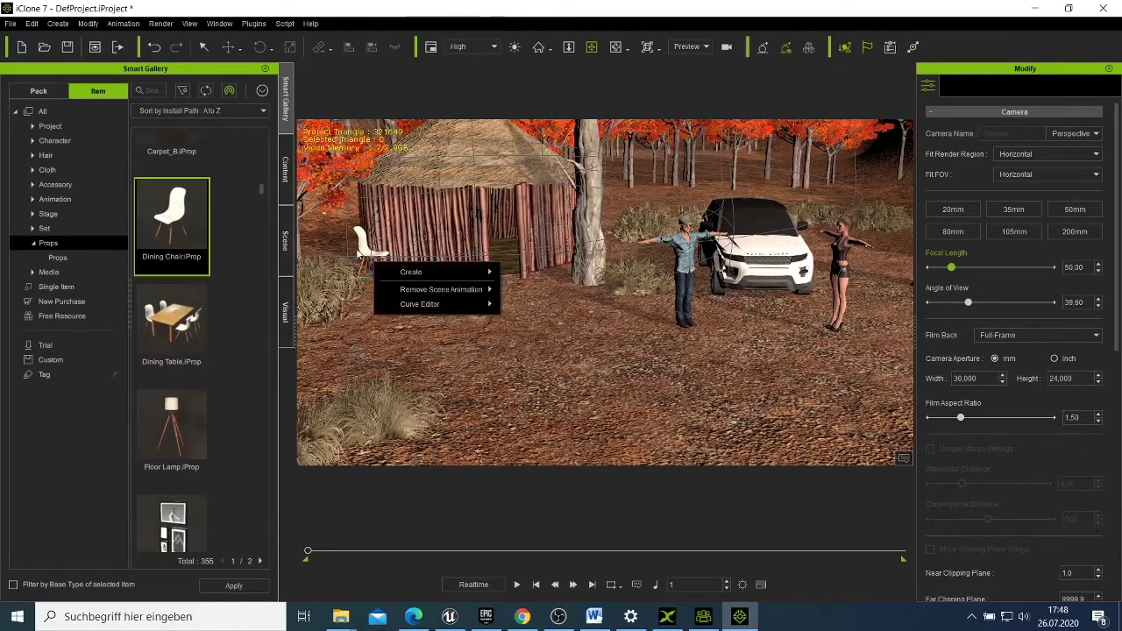
left_click(364, 245)
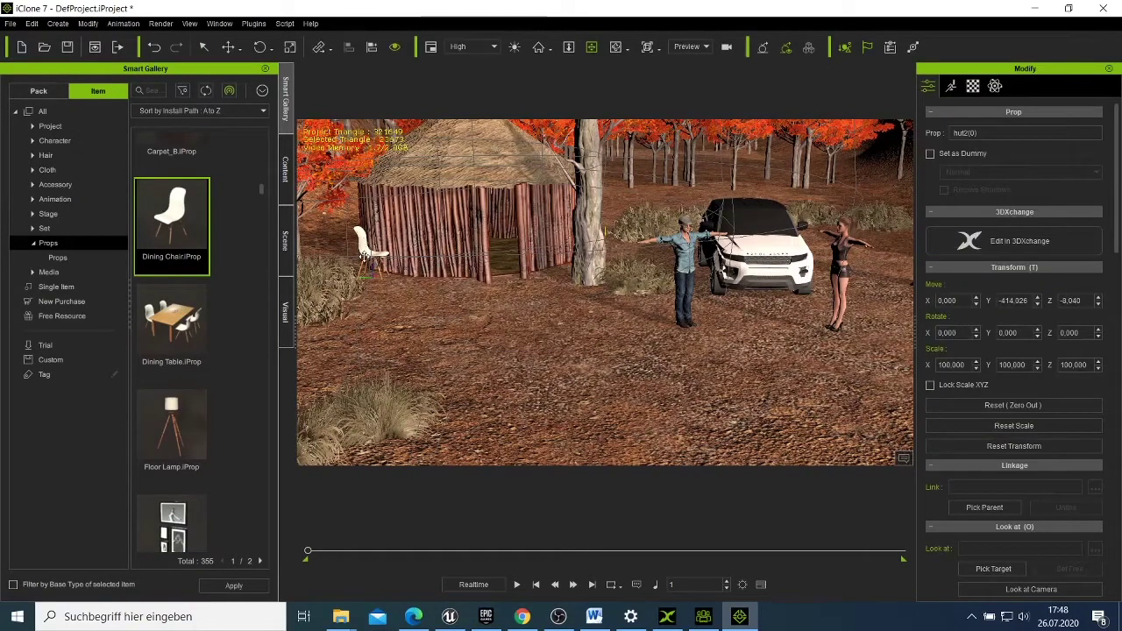
left_click(364, 254)
right_click(366, 256)
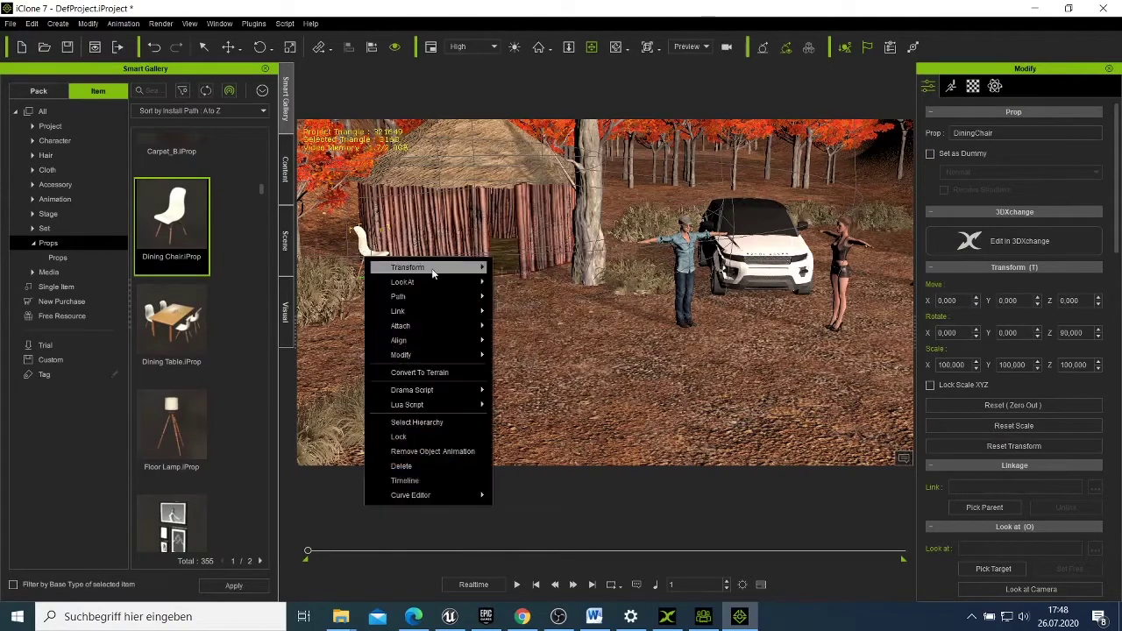
mouse_move(473, 267)
left_click(521, 274)
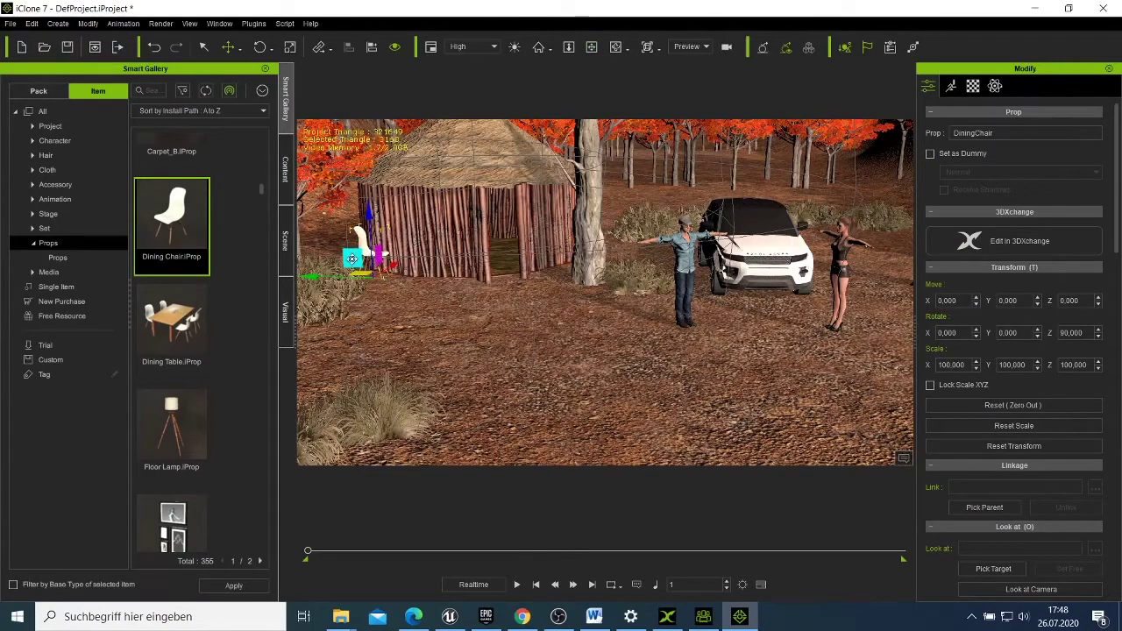
left_click_drag(352, 258, 636, 261)
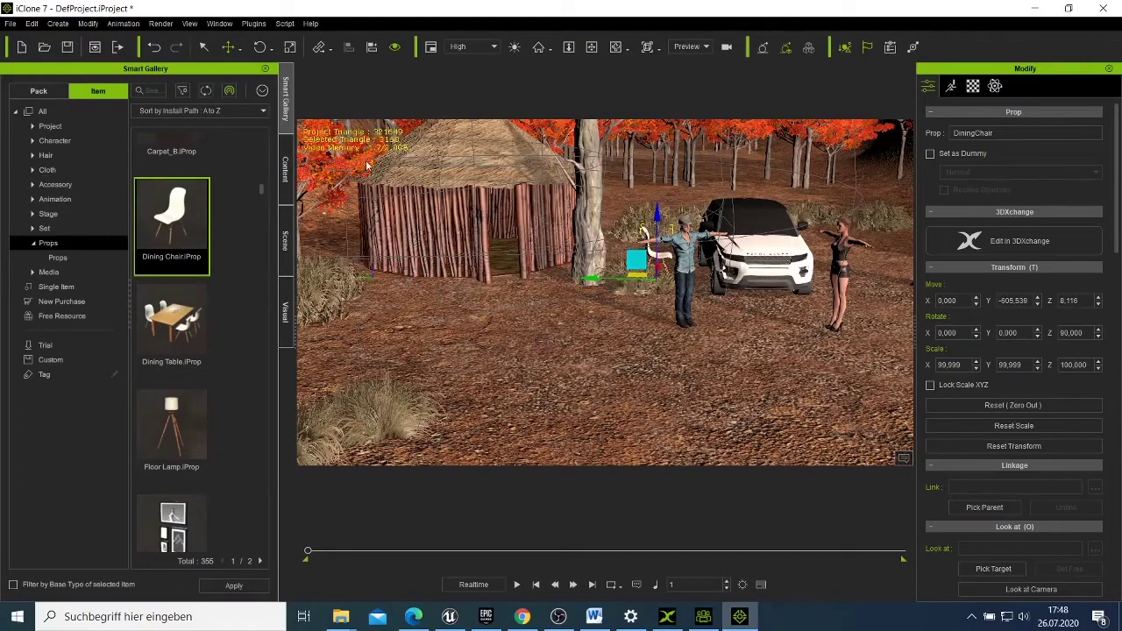
left_click(617, 47)
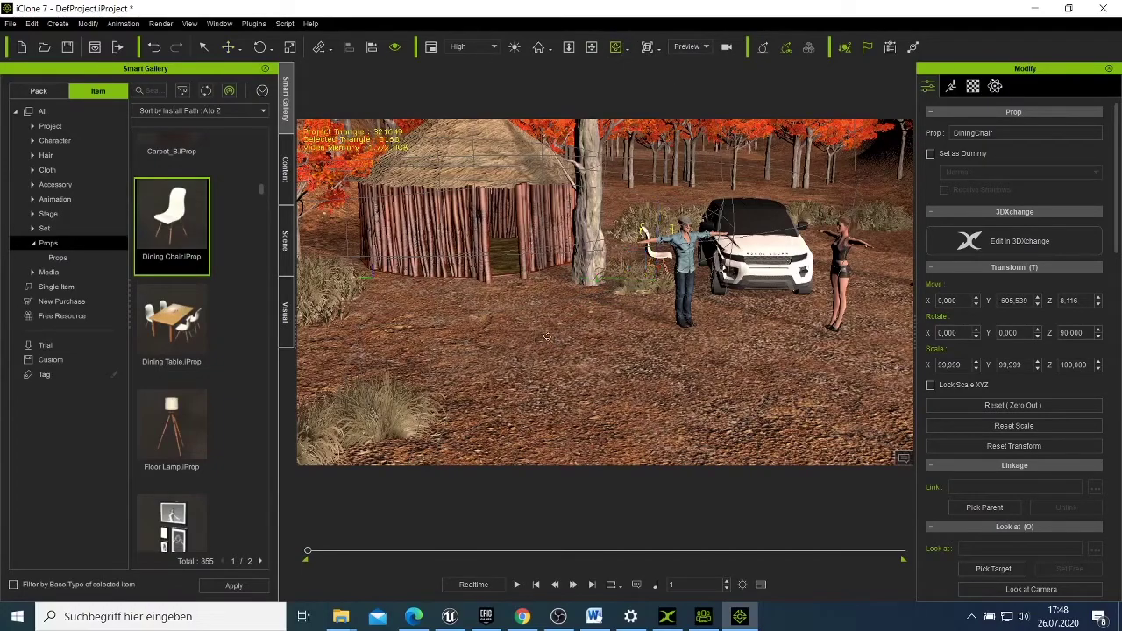
Step: Move the dining chair forward beside the male character, to X about -297 and Z about -9
left_click_drag(562, 334, 814, 364)
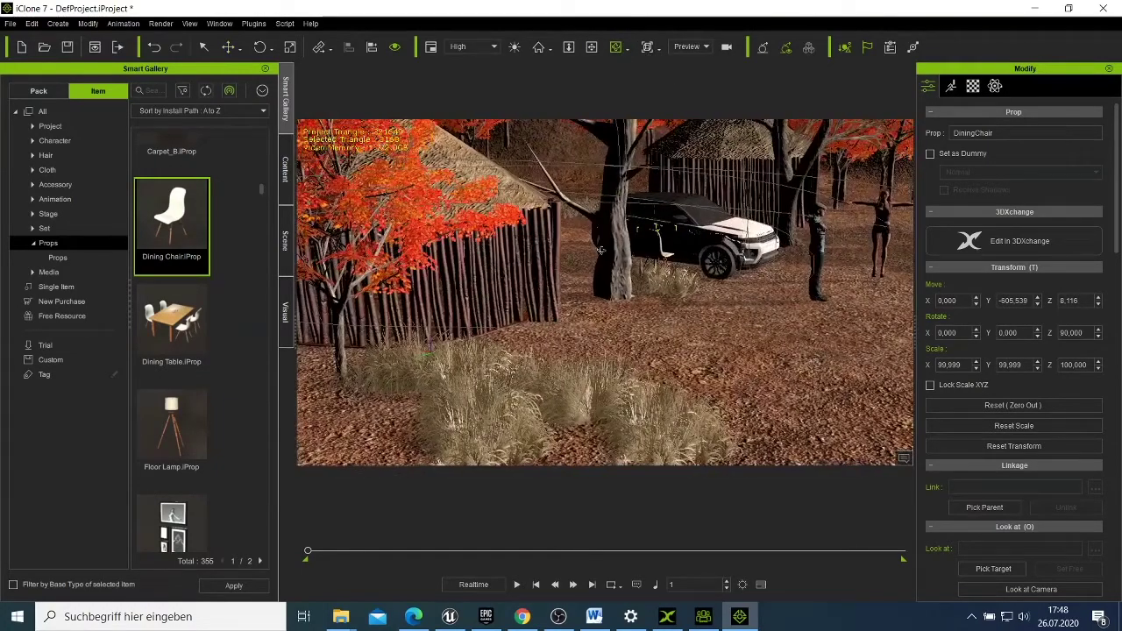
right_click(655, 251)
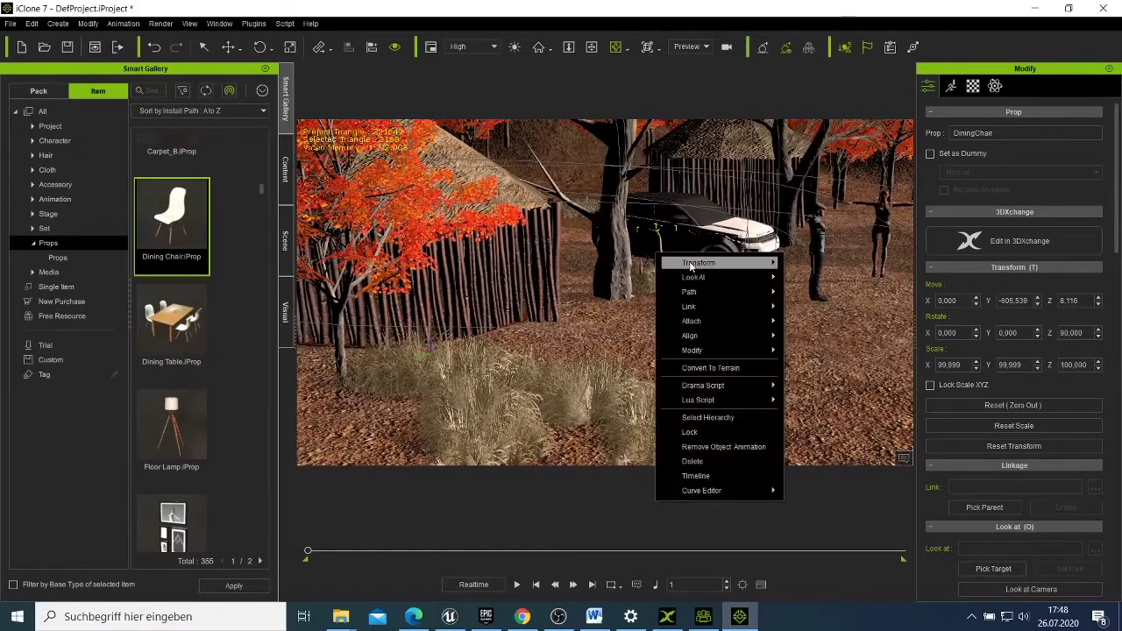
mouse_move(701, 263)
left_click(807, 268)
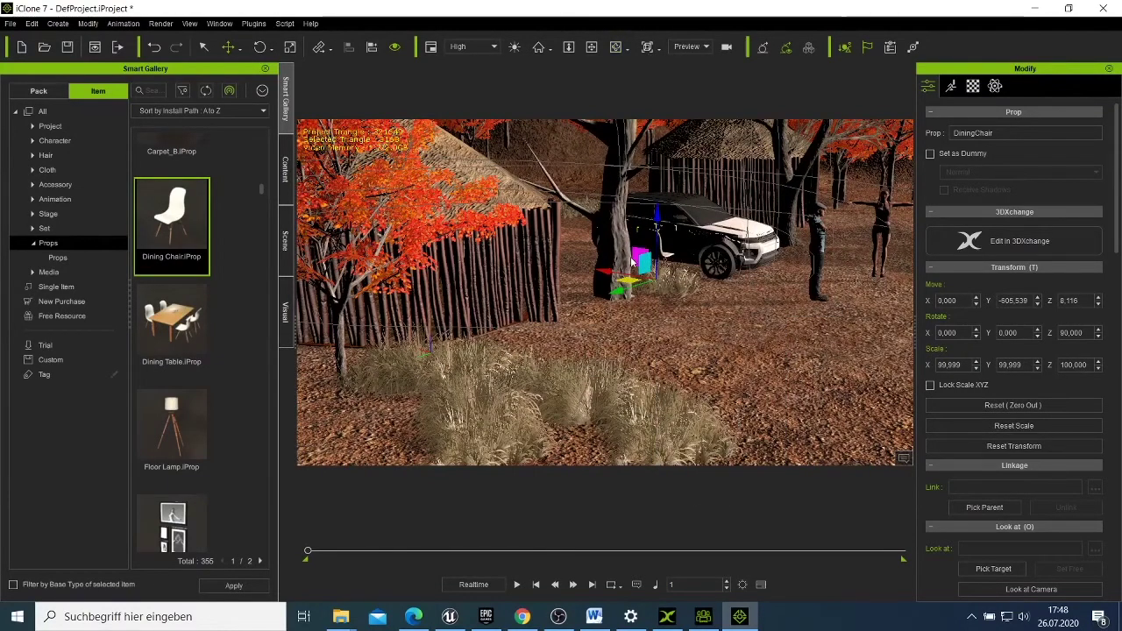
left_click_drag(631, 261, 764, 278)
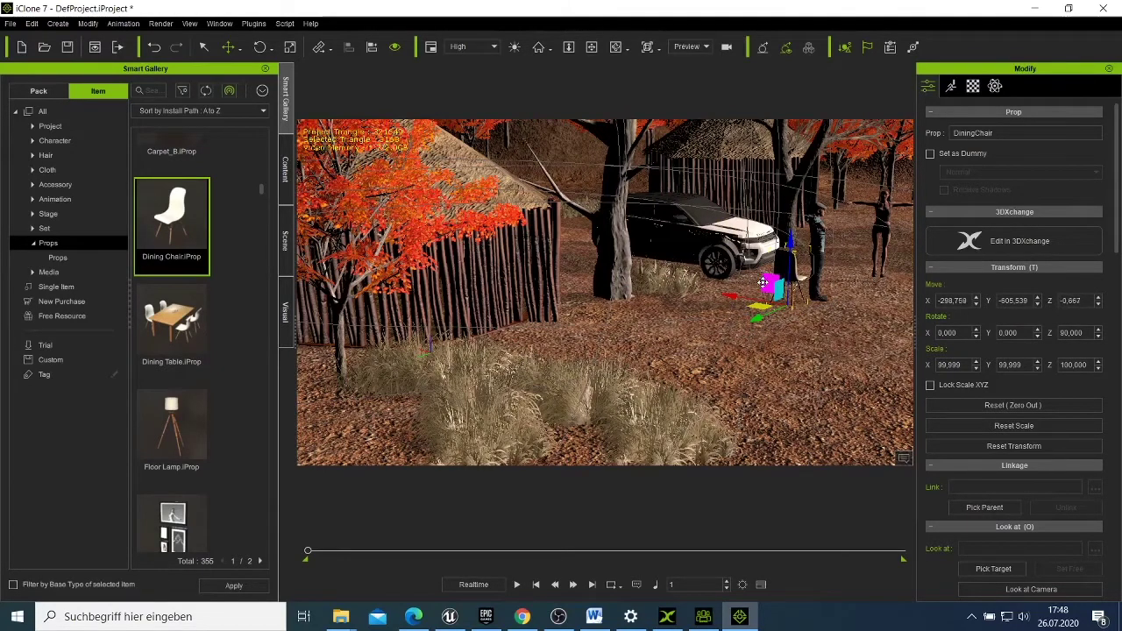
left_click_drag(766, 278, 751, 307)
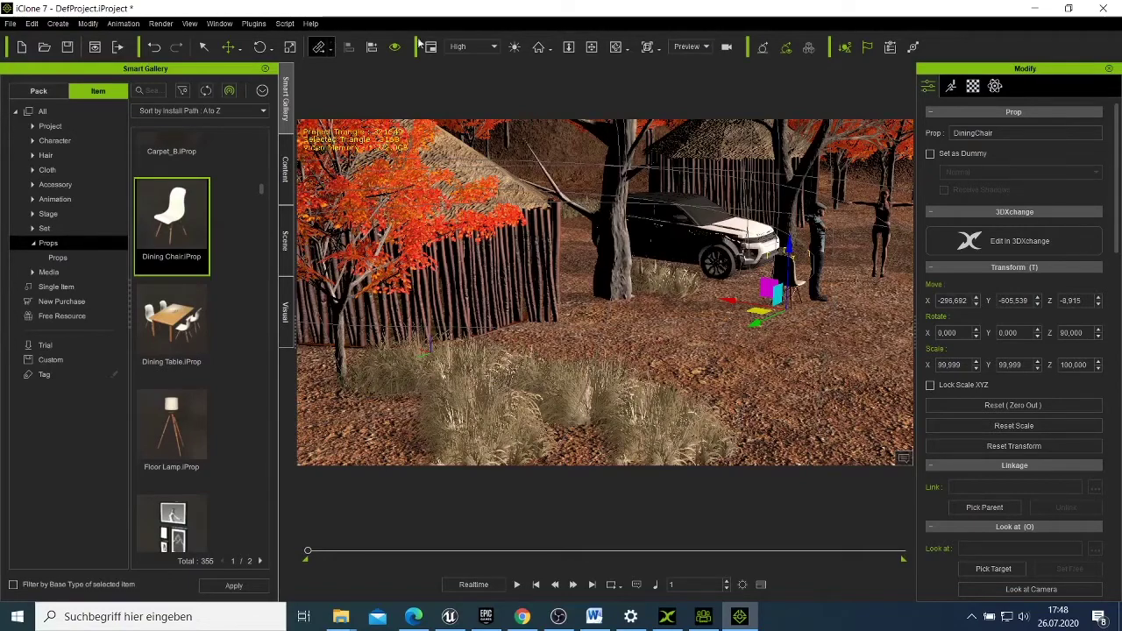
Step: Rotate the dining chair about its vertical axis to about 30 degrees
left_click(616, 47)
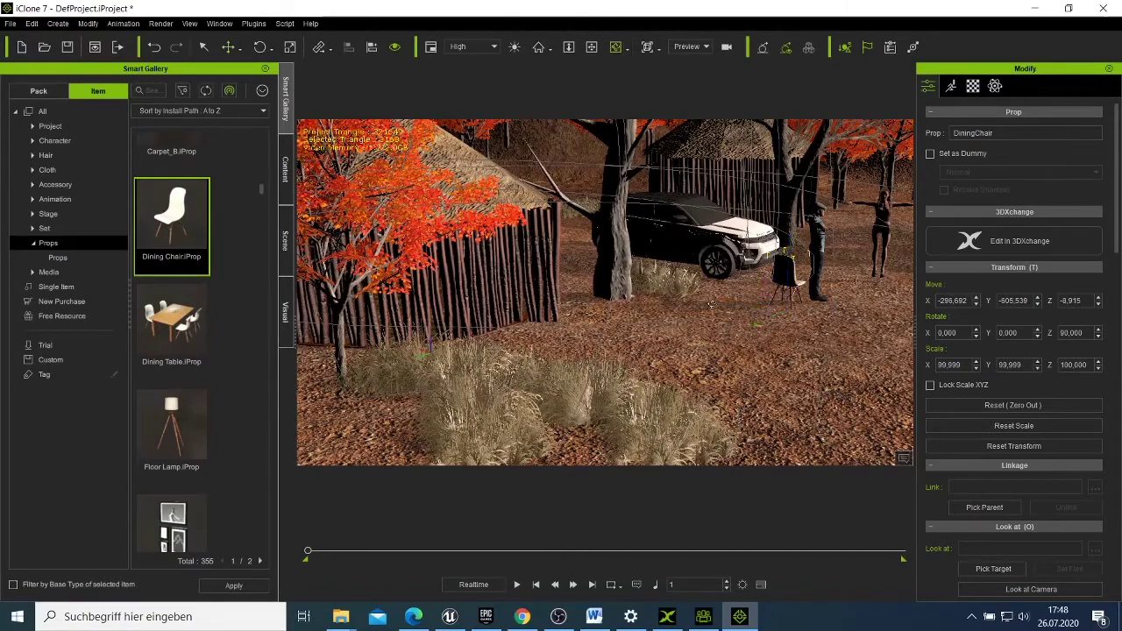
right_click_drag(796, 358, 497, 343)
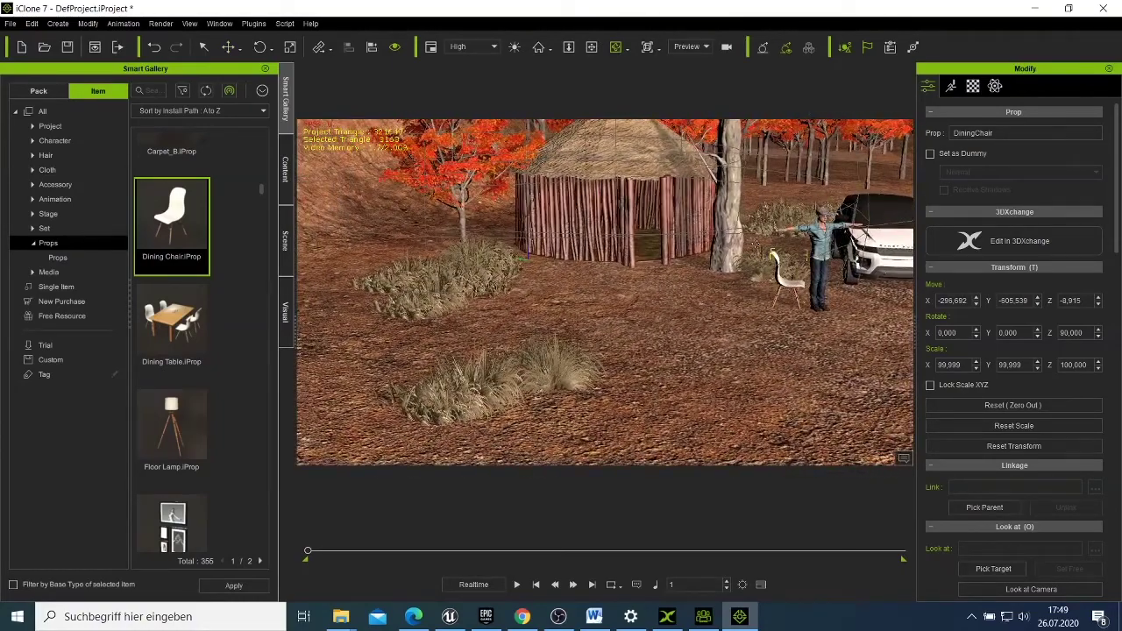
right_click(786, 292)
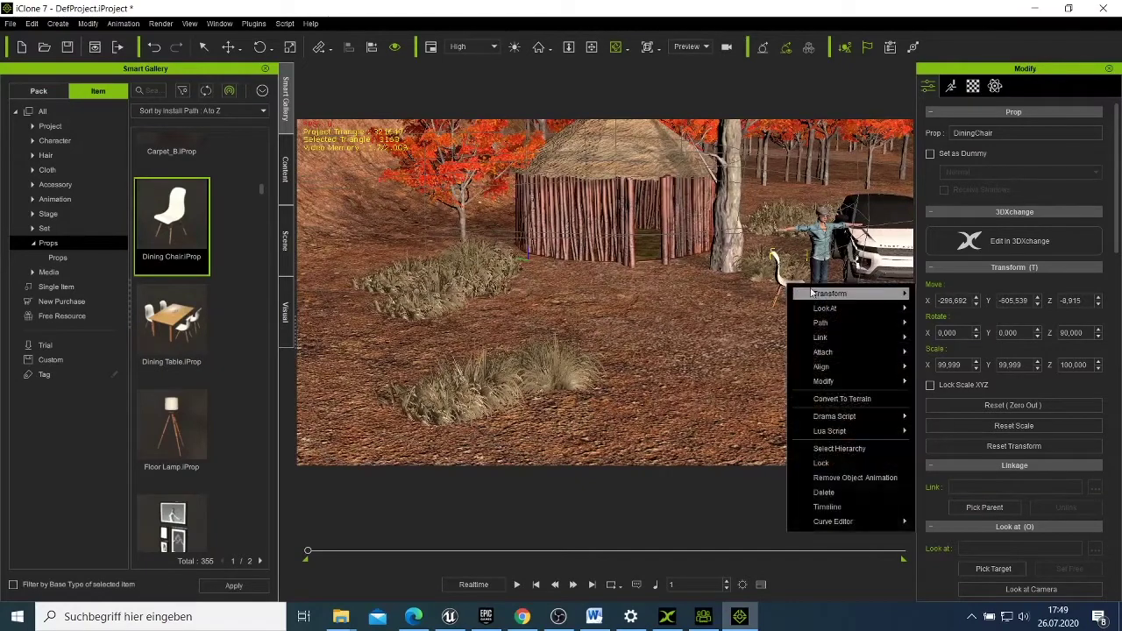
mouse_move(829, 295)
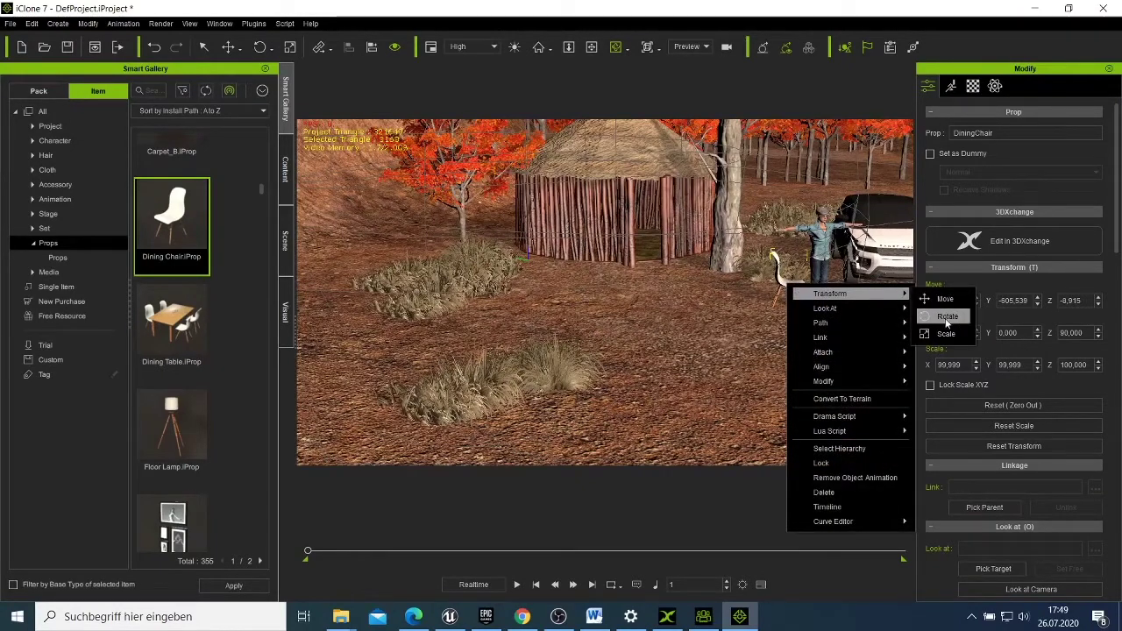
left_click(944, 299)
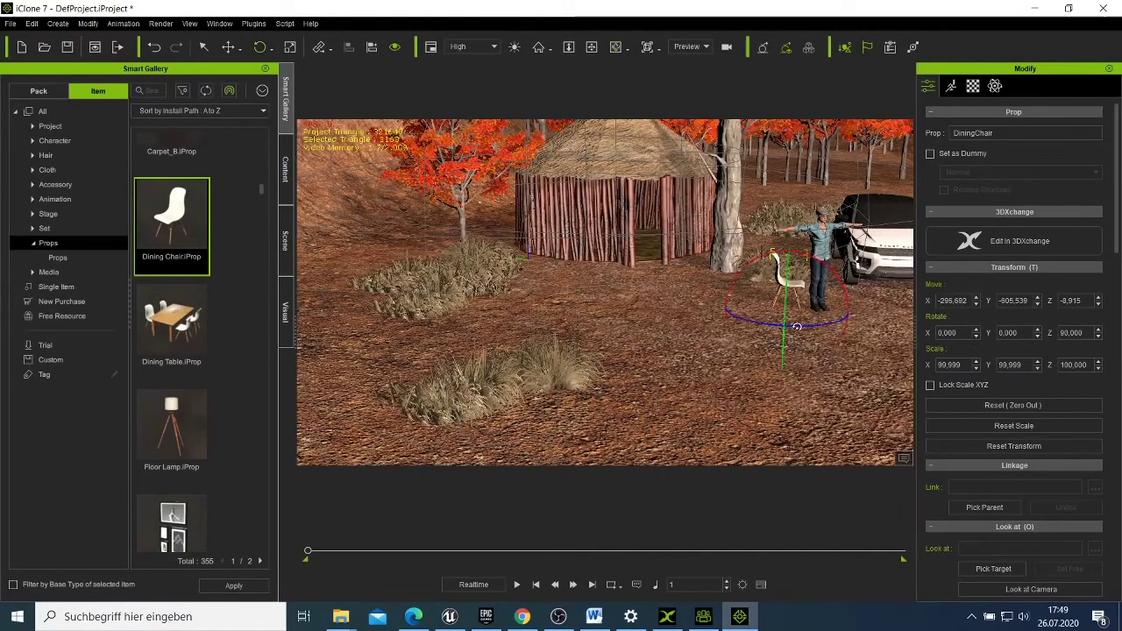
left_click_drag(797, 327, 759, 324)
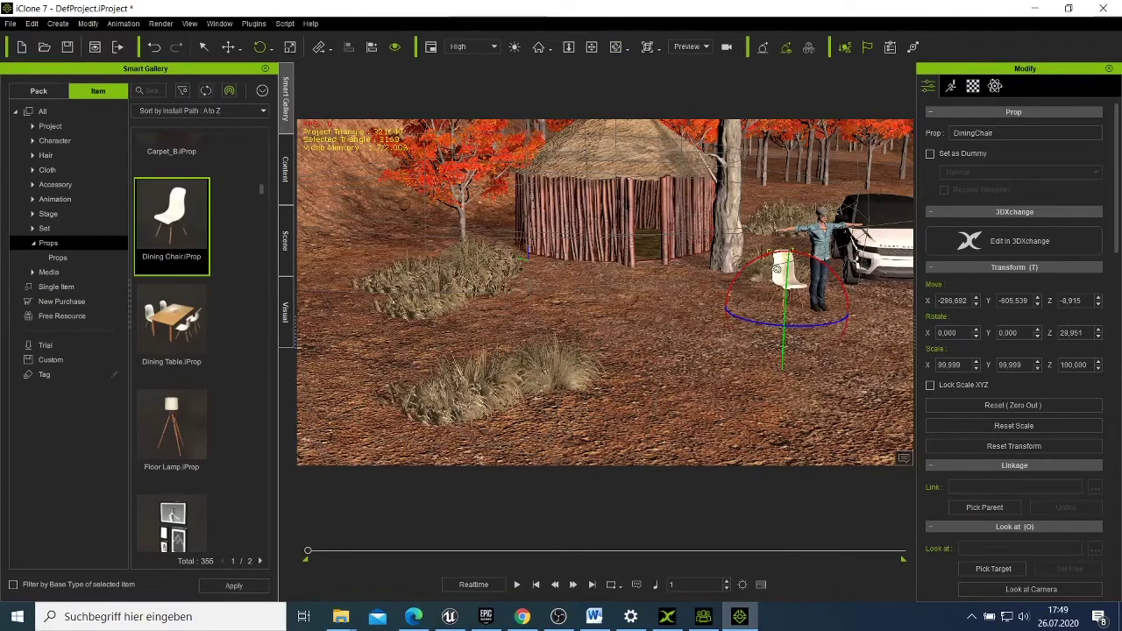
Step: Move the dining chair closer behind the male character, to Y about -630 and Z about 2.6
right_click(776, 271)
mouse_move(819, 280)
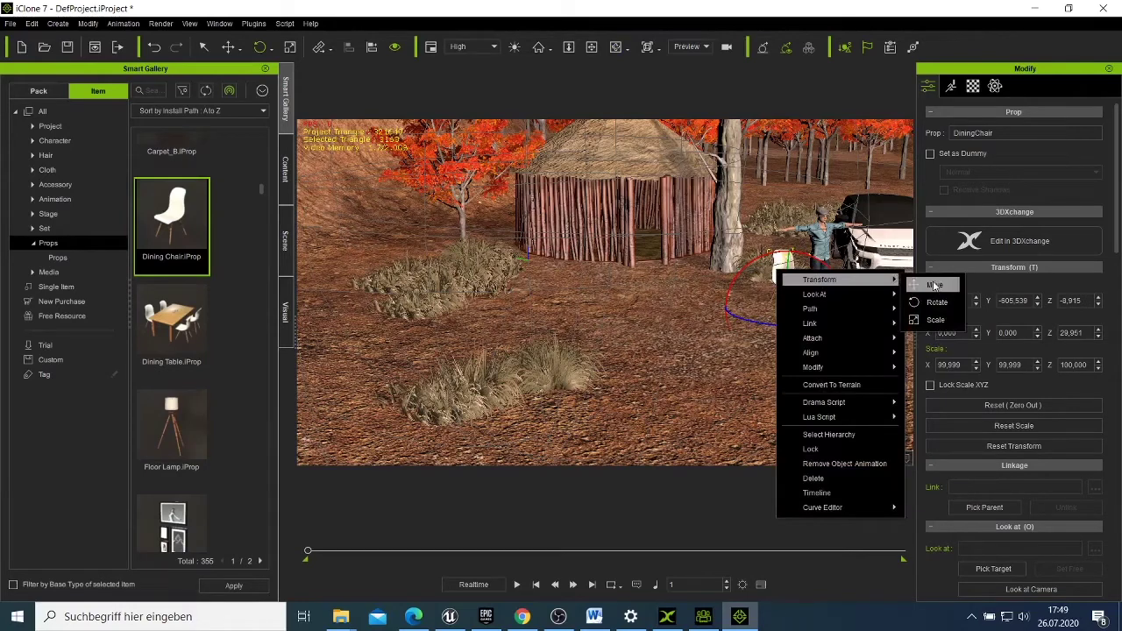
left_click(929, 282)
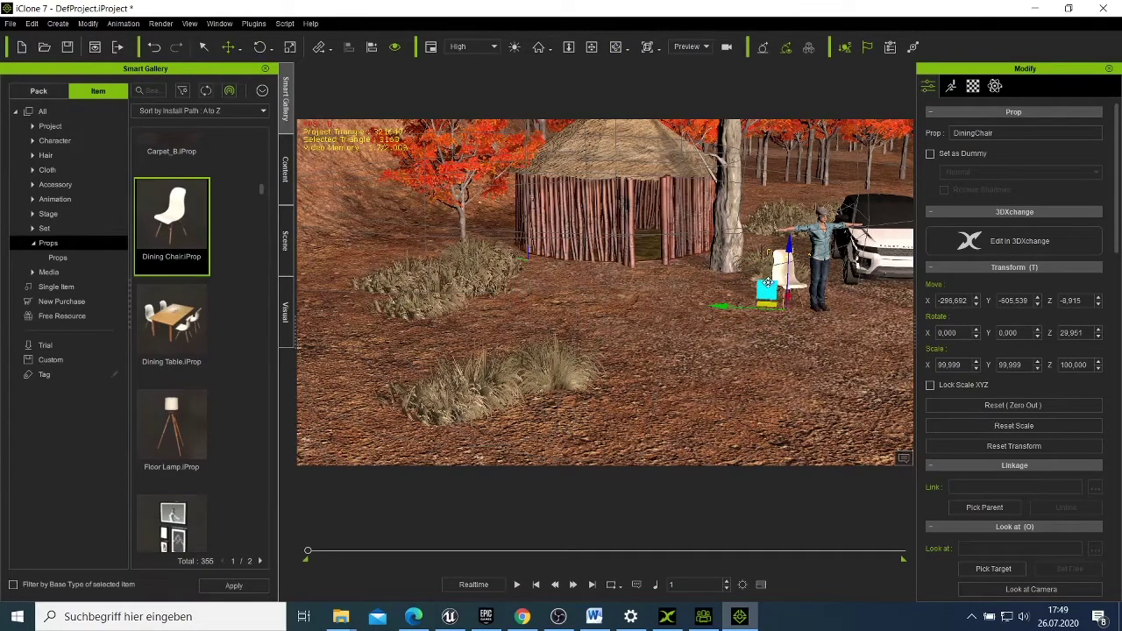
left_click_drag(774, 286, 777, 290)
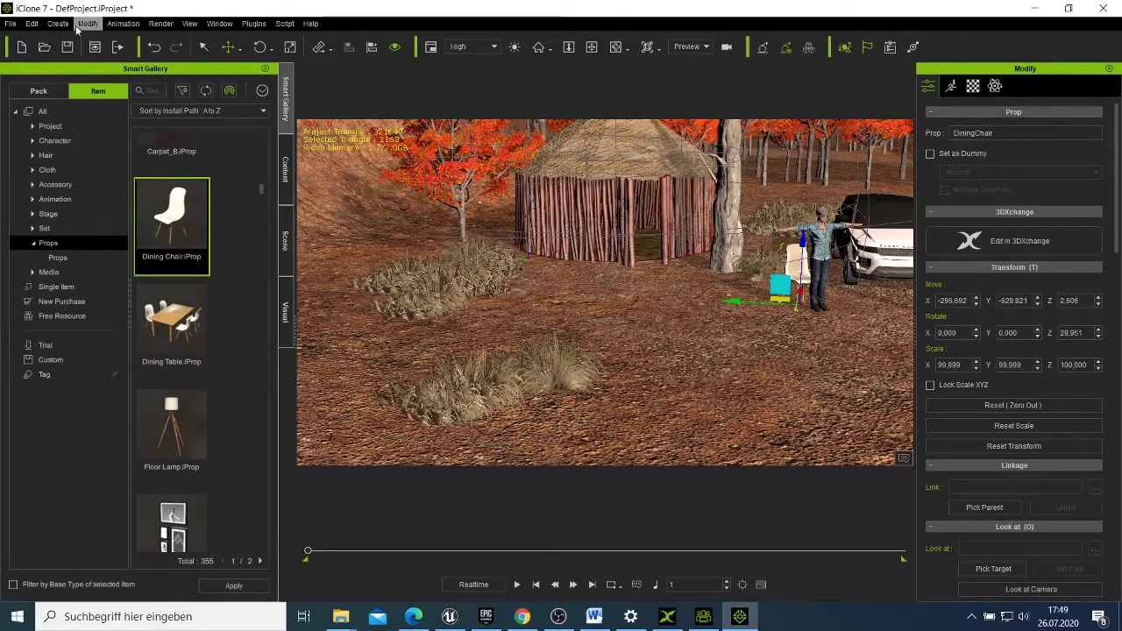
Step: Review the available Edit, Modify and Create commands and the dining chair's morph and animation options
left_click(31, 23)
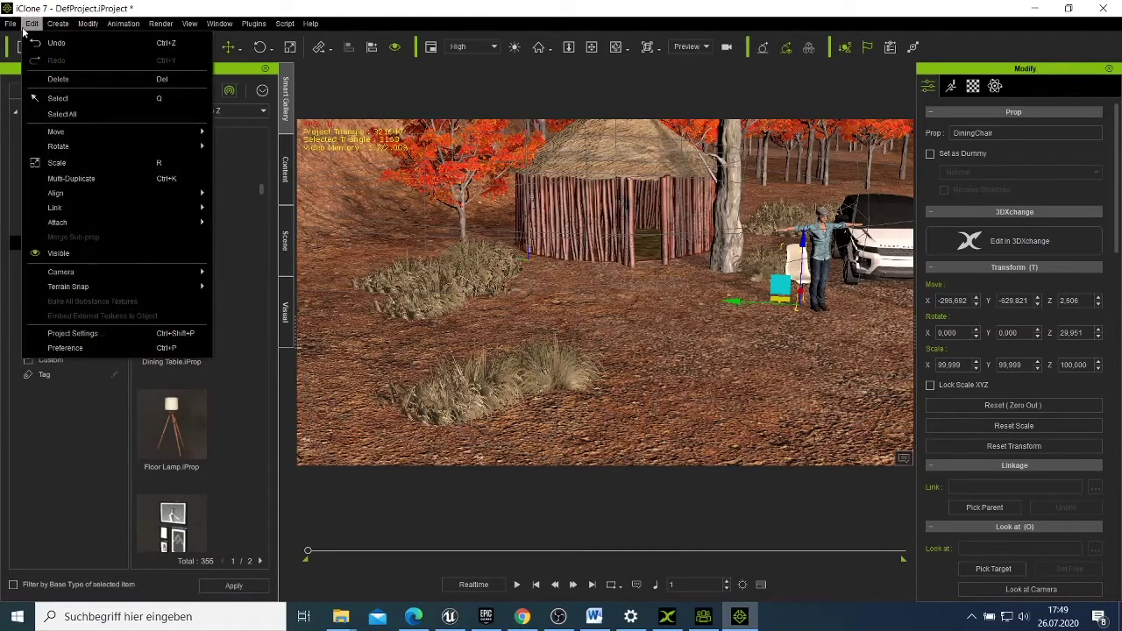
mouse_move(44, 29)
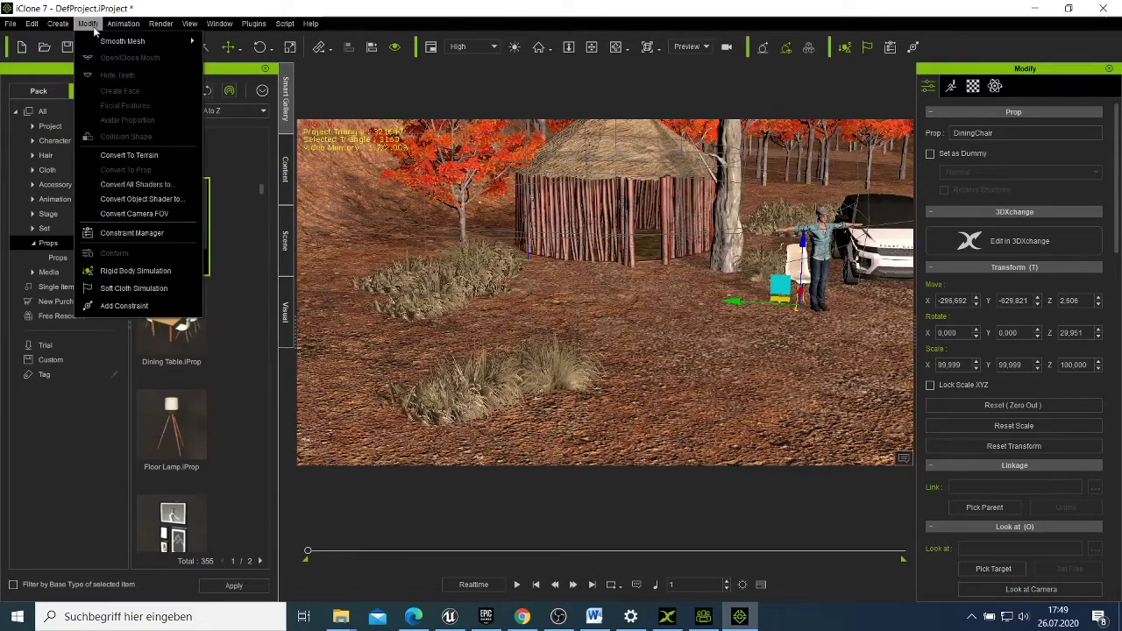
mouse_move(67, 25)
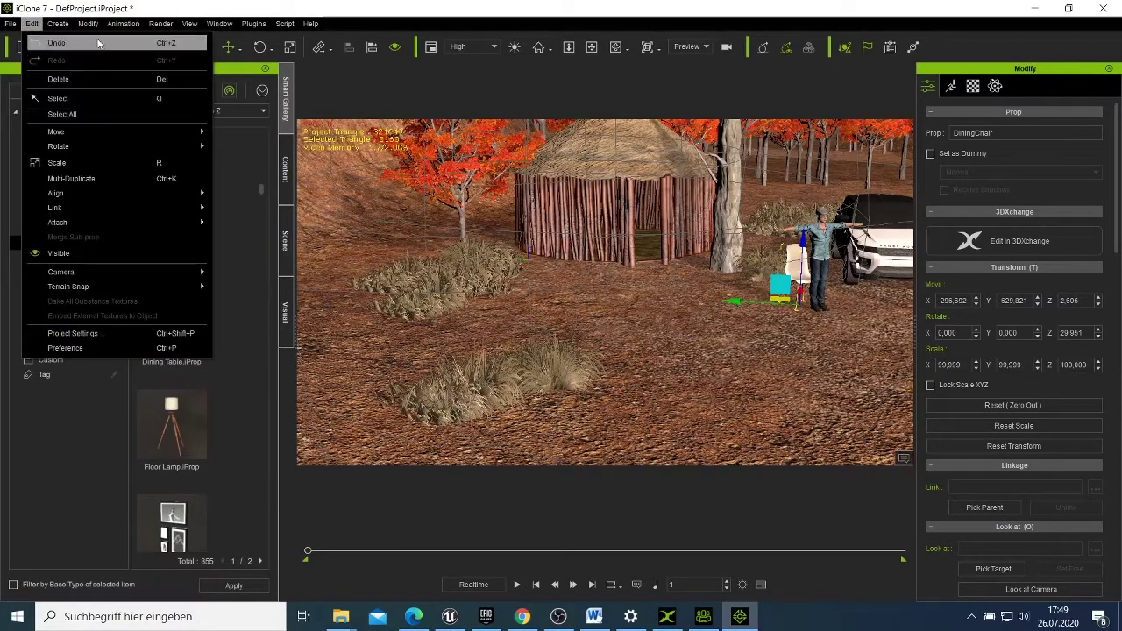
mouse_move(117, 22)
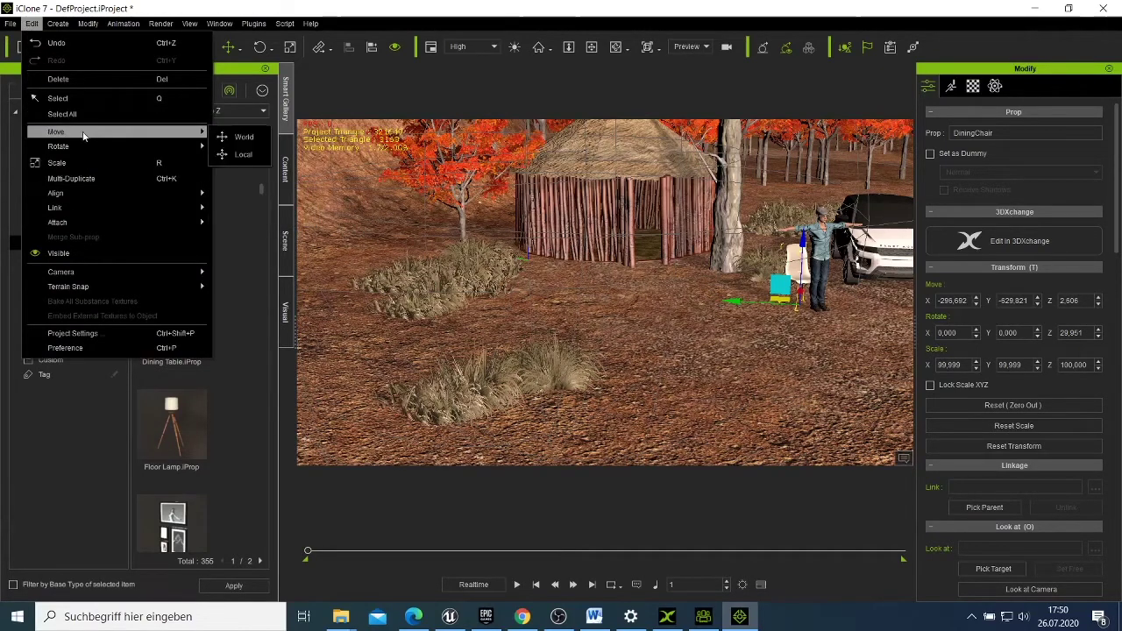
key("Down")
key("Down")
key("Down")
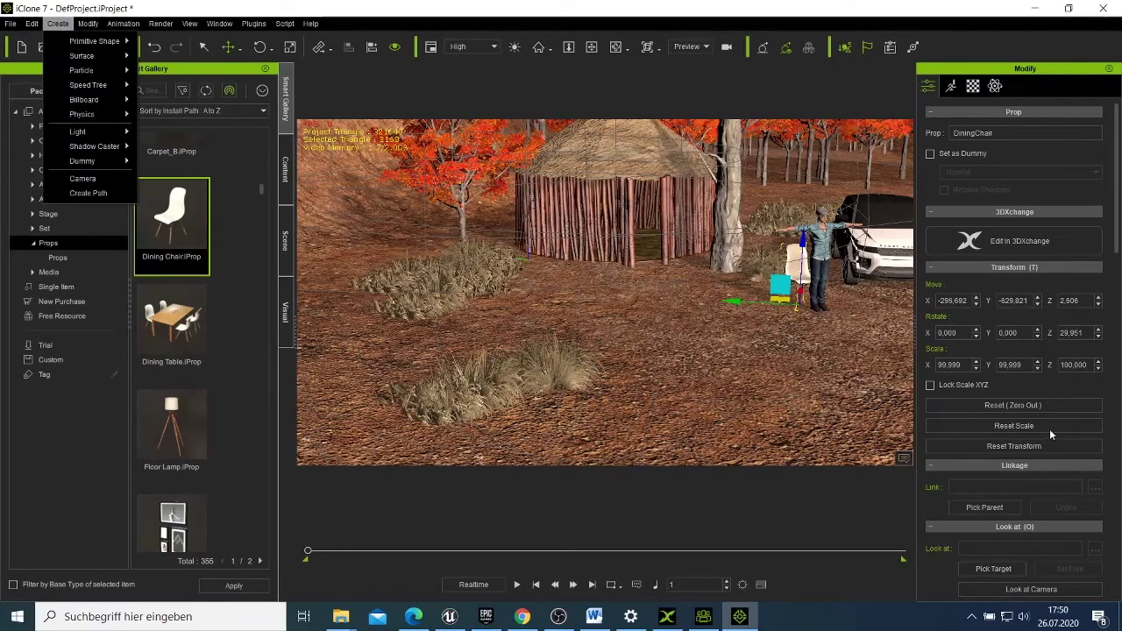
left_click(949, 89)
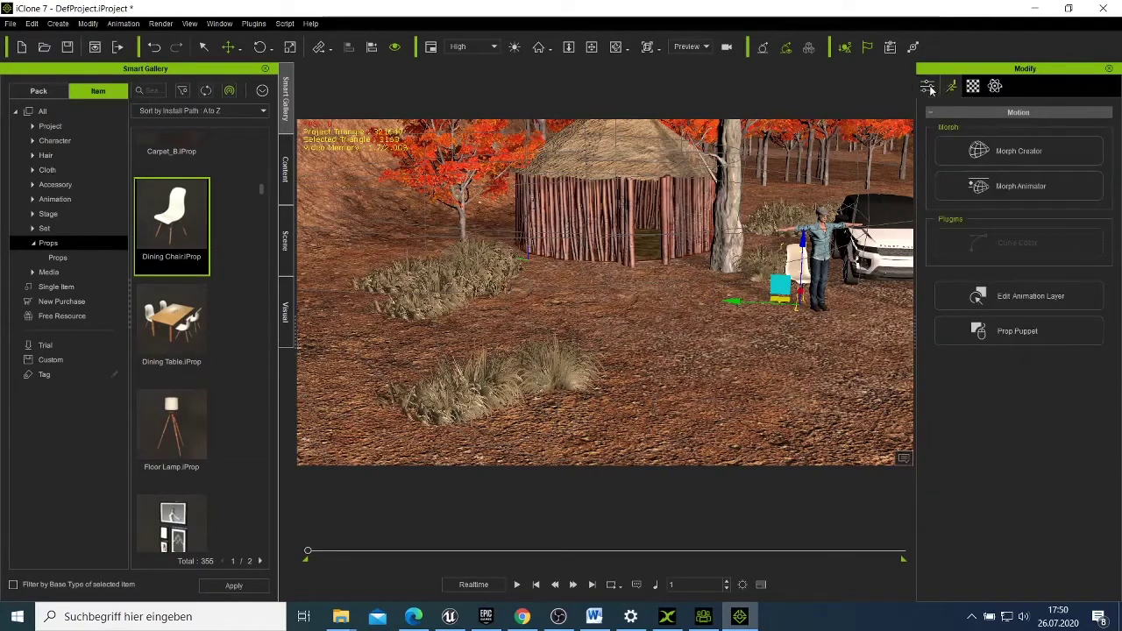
left_click(929, 88)
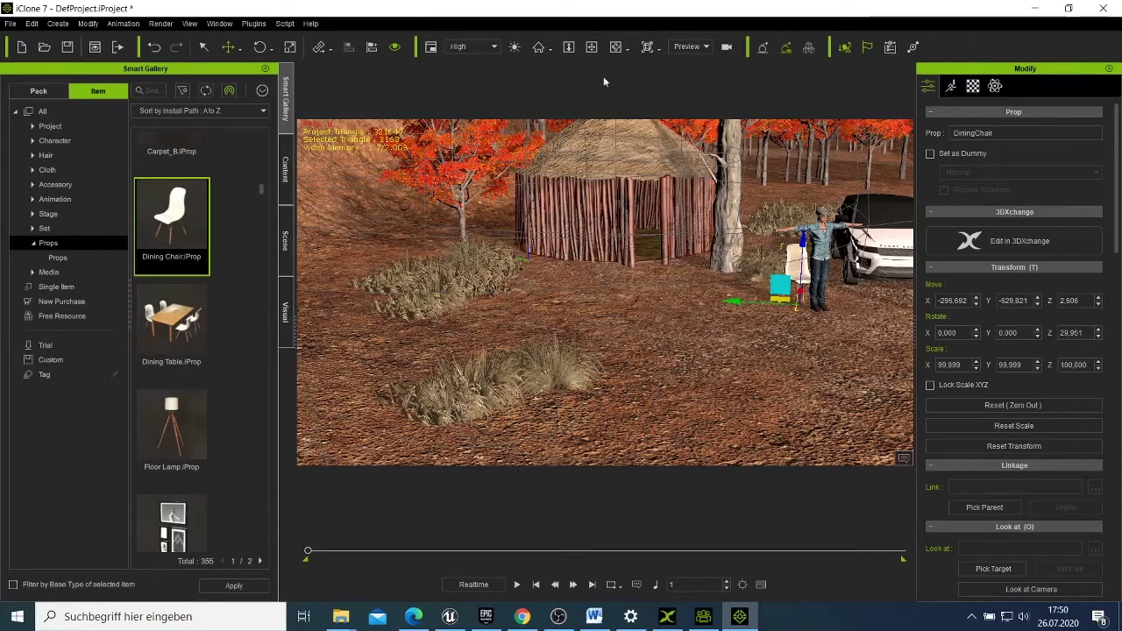
Step: Deselect the dining chair and frame both characters and the car in the camera view
left_click(638, 296)
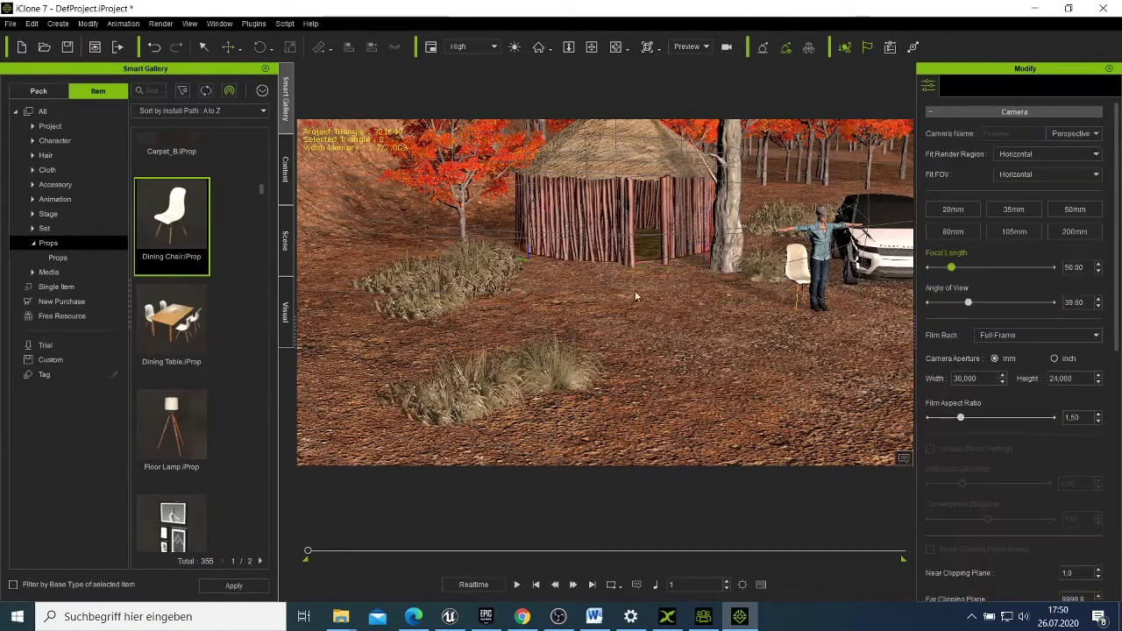
left_click(591, 47)
left_click_drag(605, 298, 611, 334)
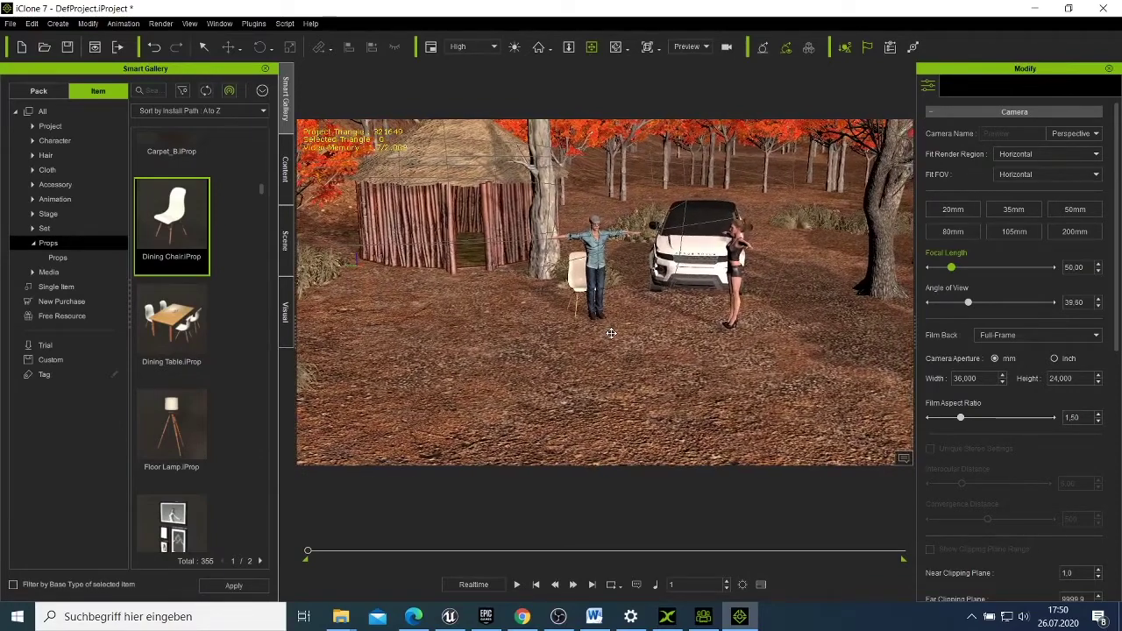
scroll(696, 359, "up", 3)
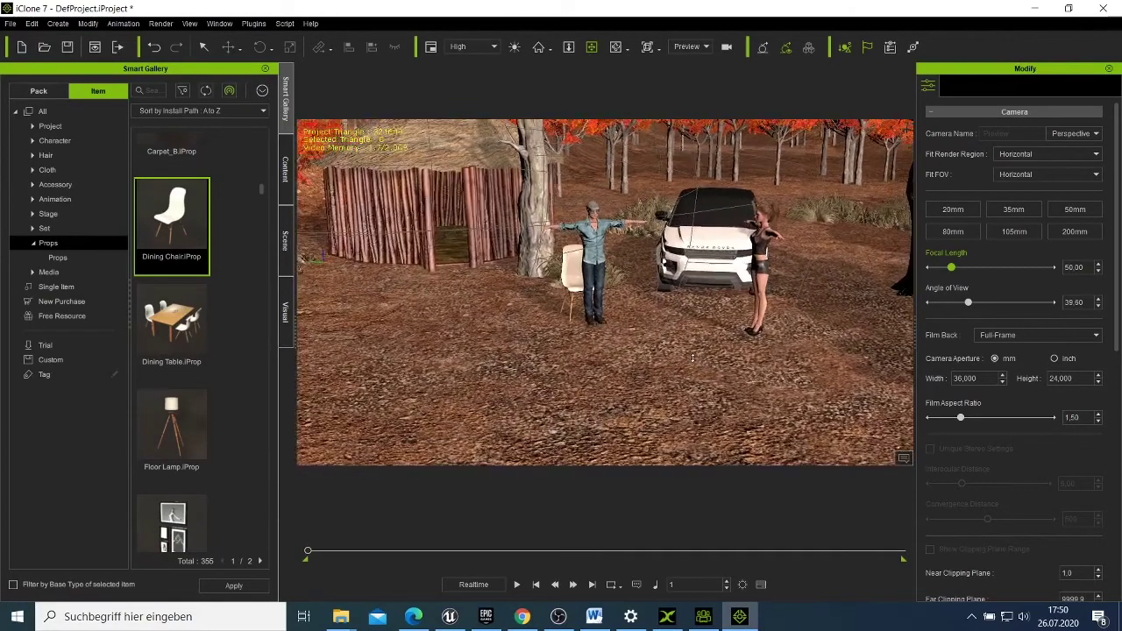
scroll(693, 357, "up", 1)
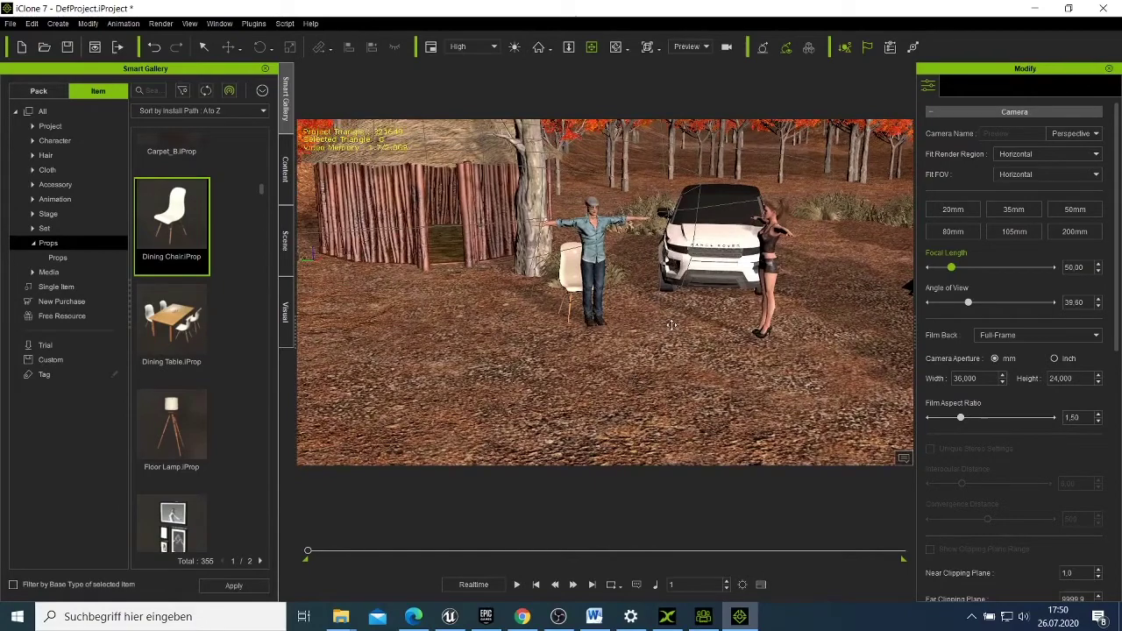
left_click_drag(672, 325, 590, 309)
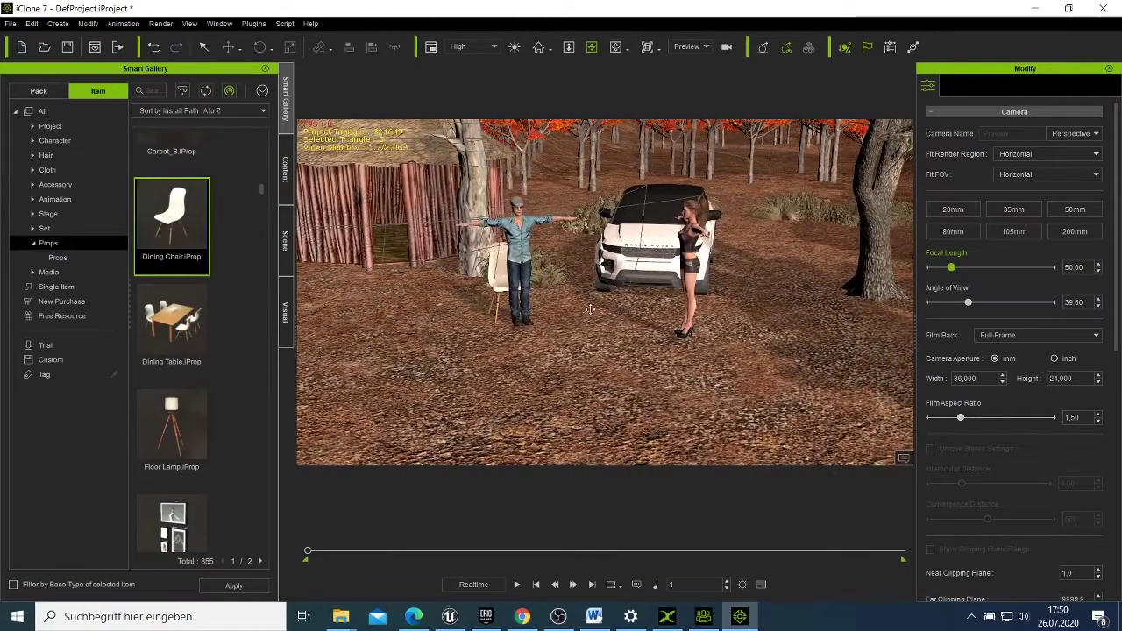
Step: Apply the seated Mason_Talk 2 motion from the male MotionPlus animation templates to the male character
left_click(285, 171)
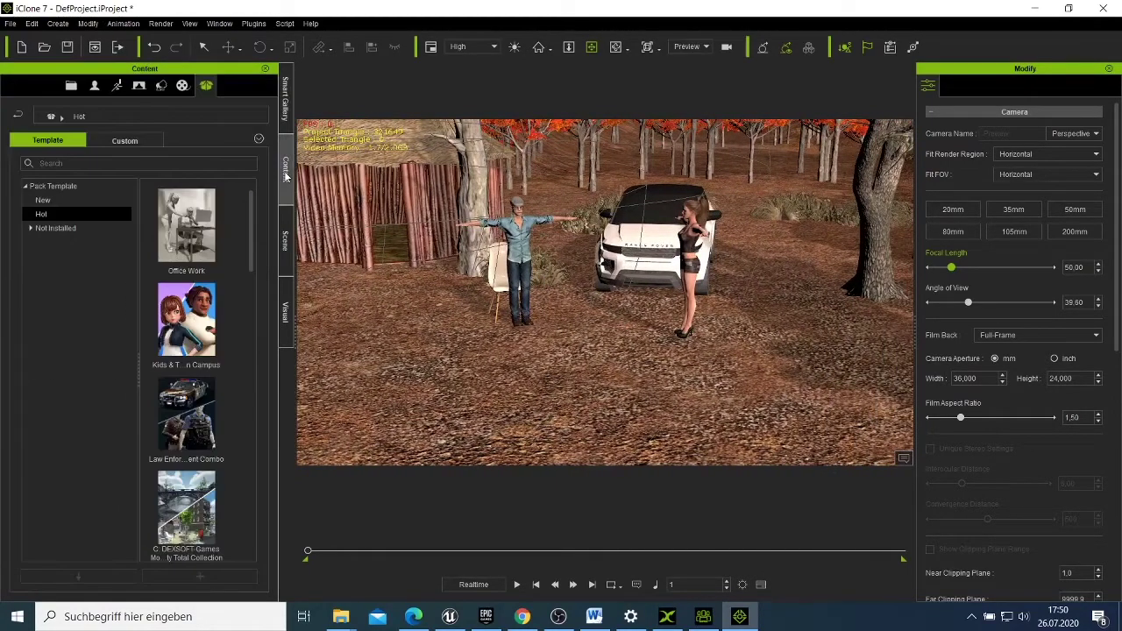
left_click(118, 85)
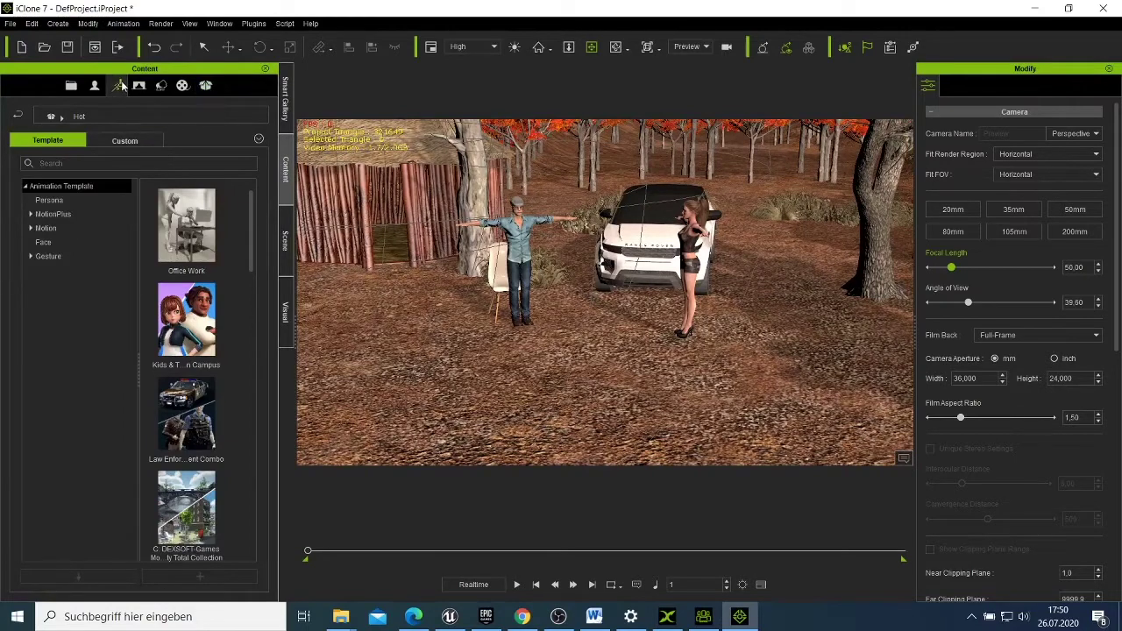
left_click(53, 214)
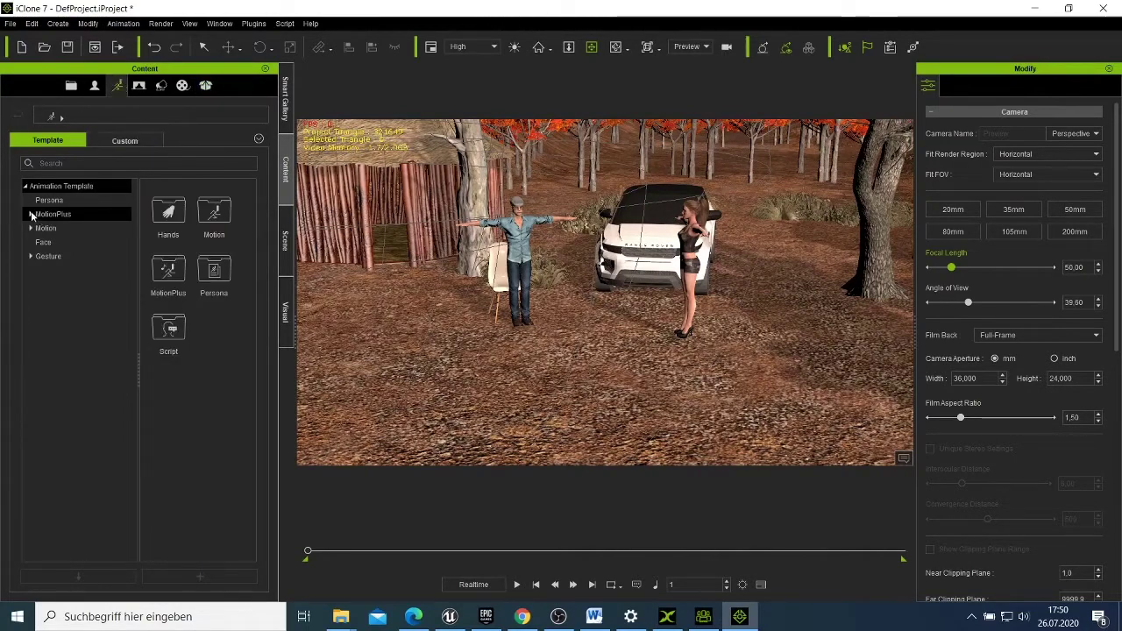
left_click(31, 214)
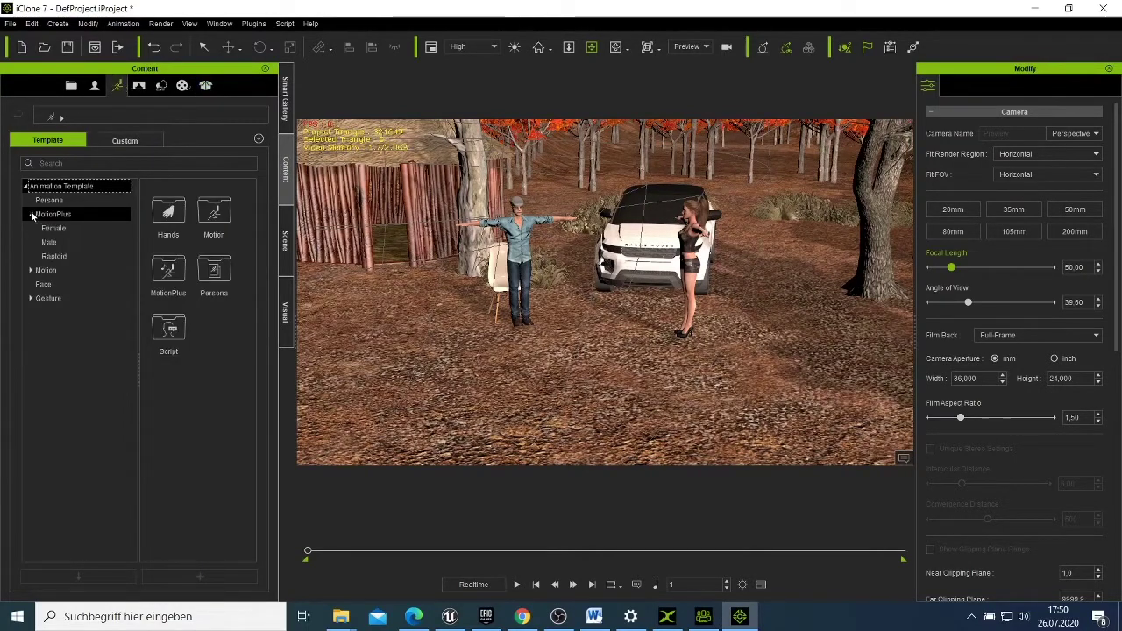
left_click(27, 274)
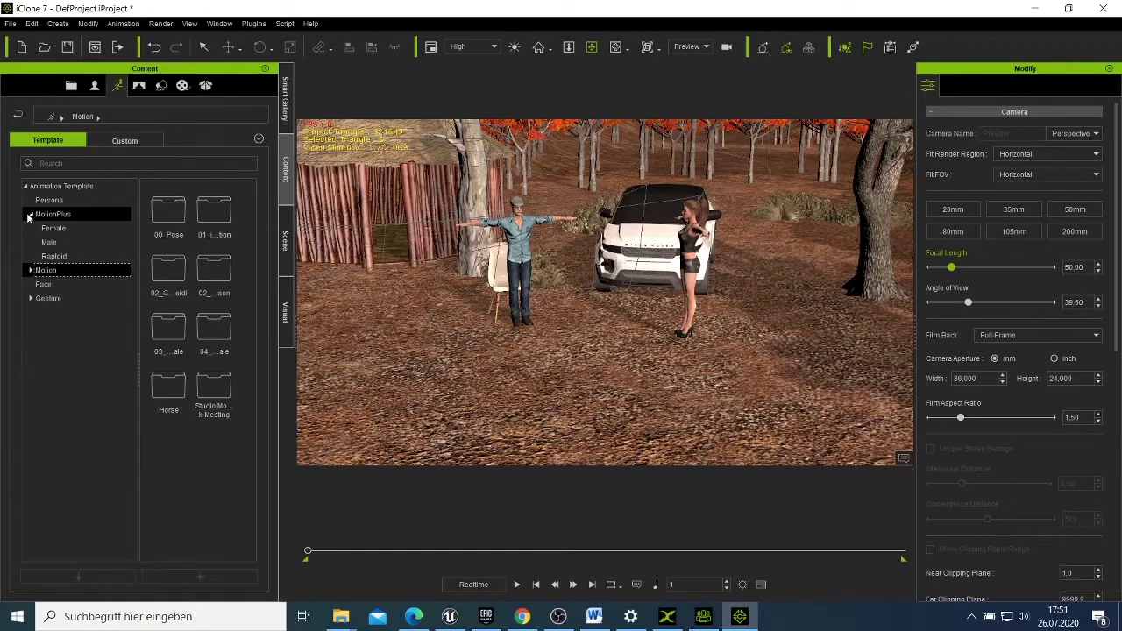
left_click(48, 244)
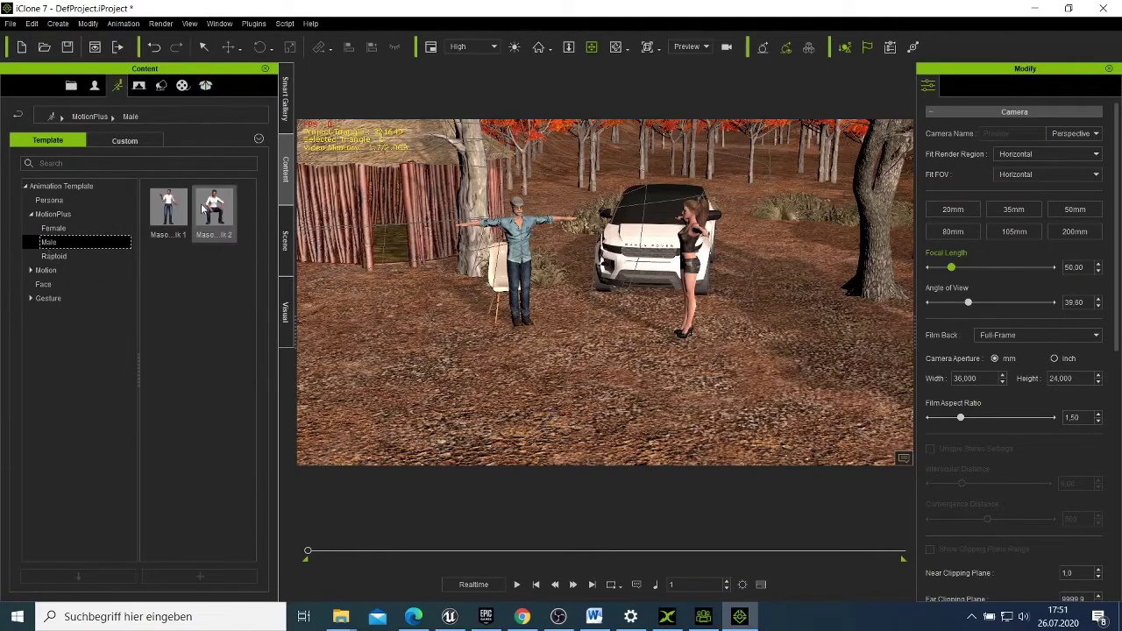
mouse_move(205, 207)
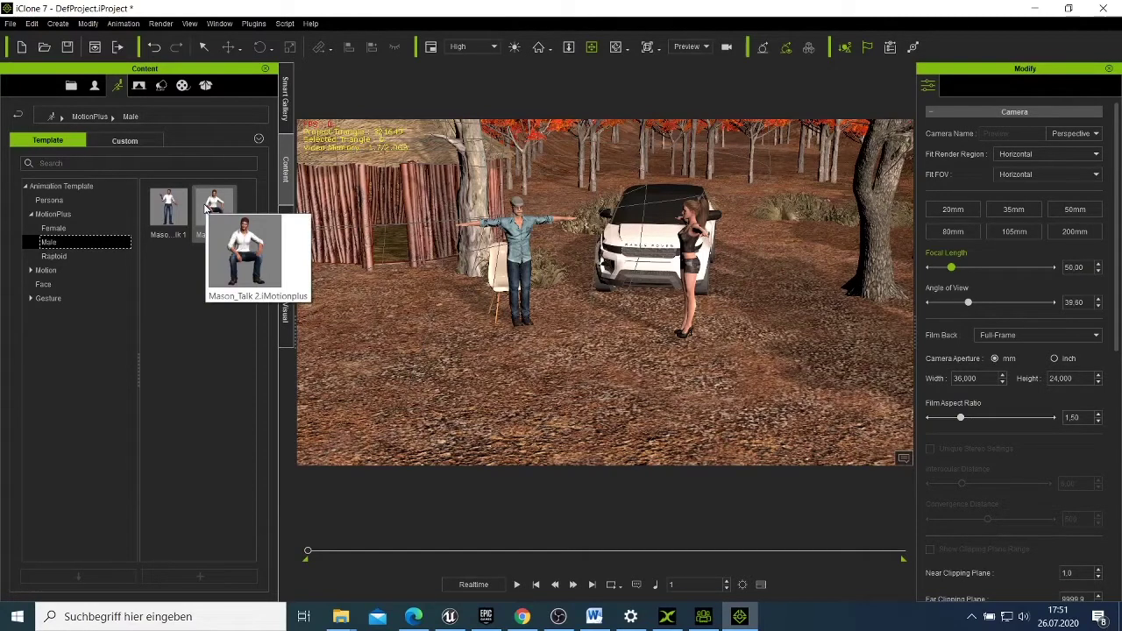
left_click(516, 248)
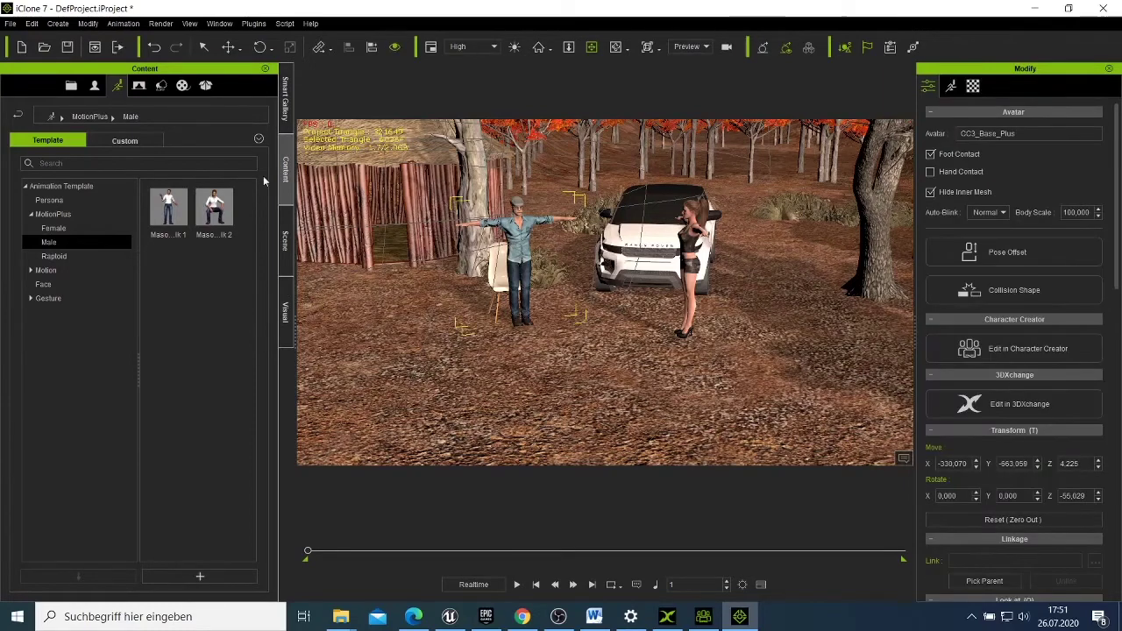
double_click(222, 207)
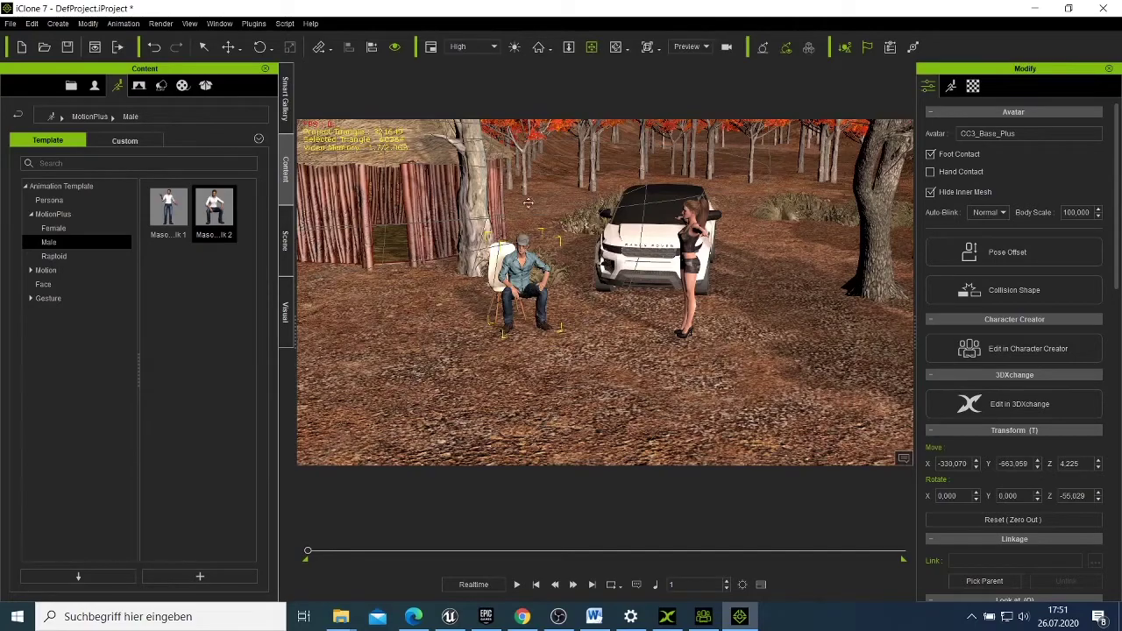
Step: Move the dining chair towards the seated male character, to Y about -680 and Z about -19
left_click(615, 46)
left_click_drag(597, 355, 713, 335)
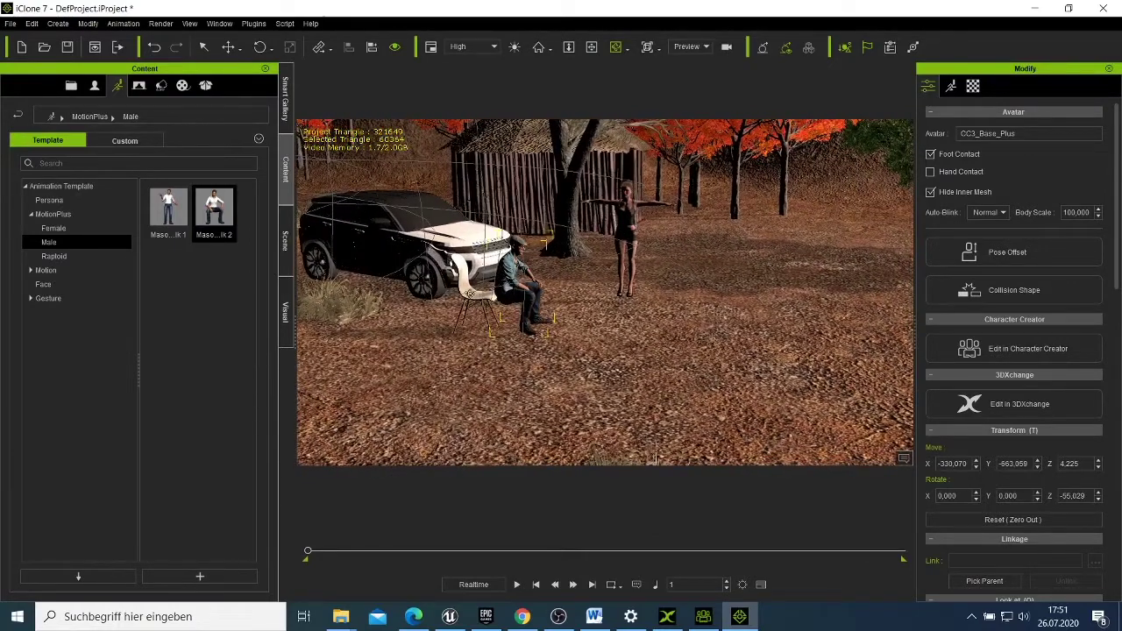
left_click(471, 296)
right_click(474, 301)
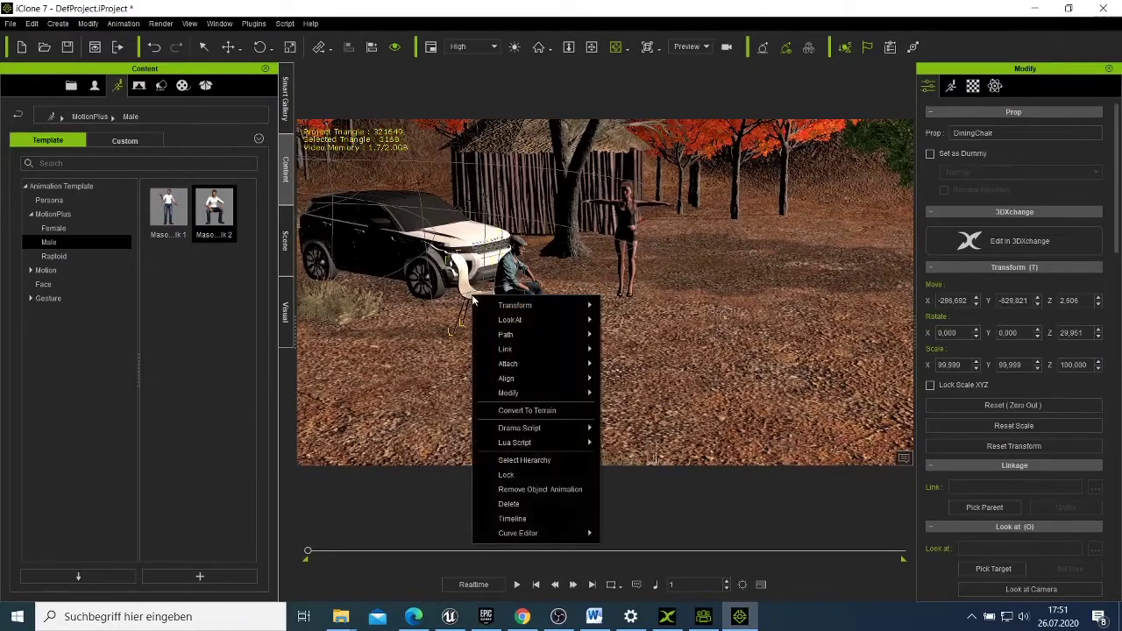
left_click(624, 306)
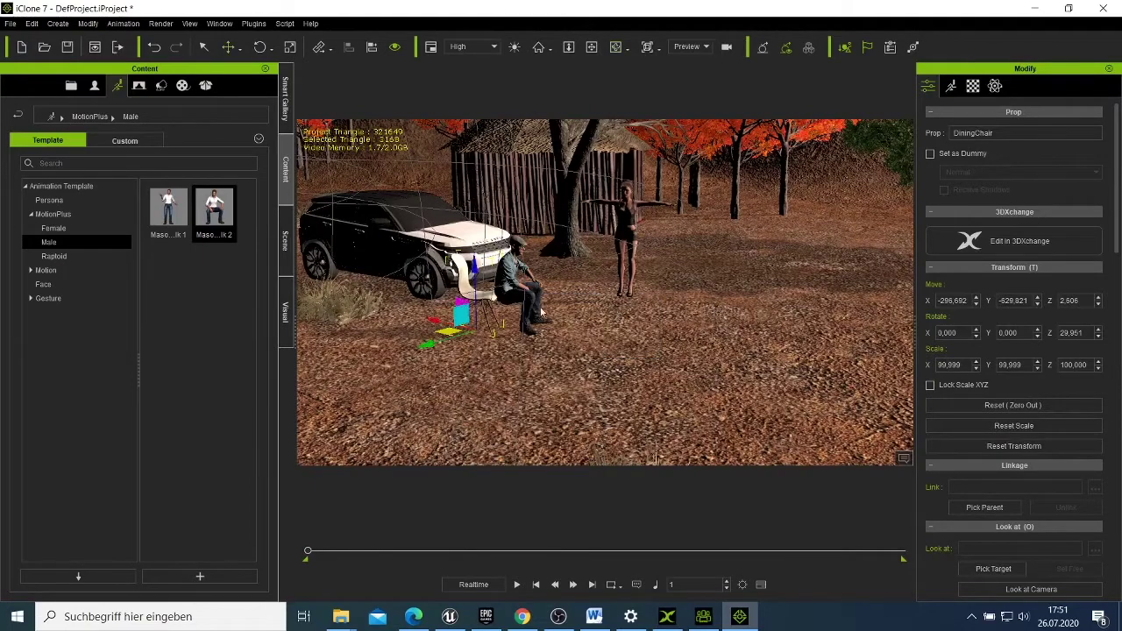
left_click_drag(462, 303, 486, 321)
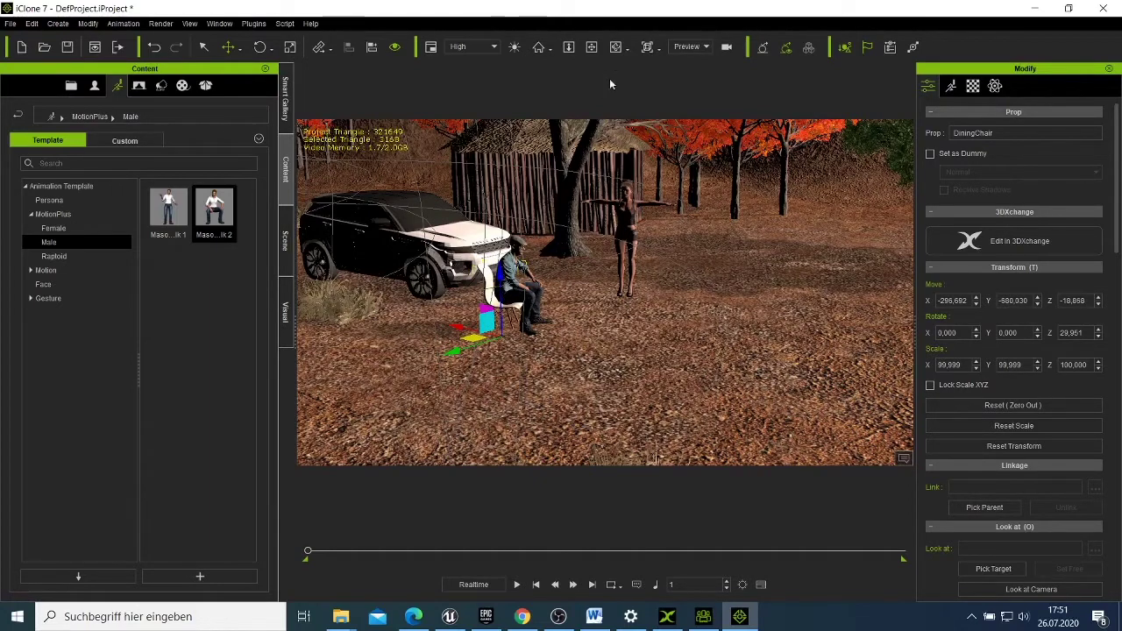
Step: Shift the dining chair under the male character from the front view, to Y about -660 and Z about -12.8, and deselect it
left_click(615, 46)
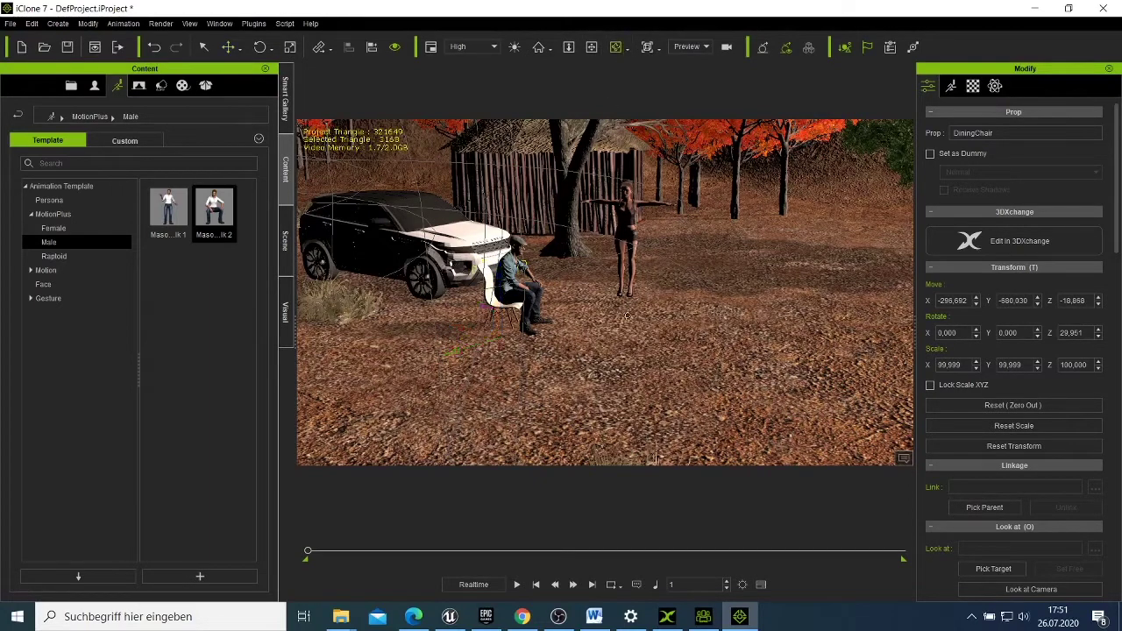
left_click_drag(496, 373, 384, 381)
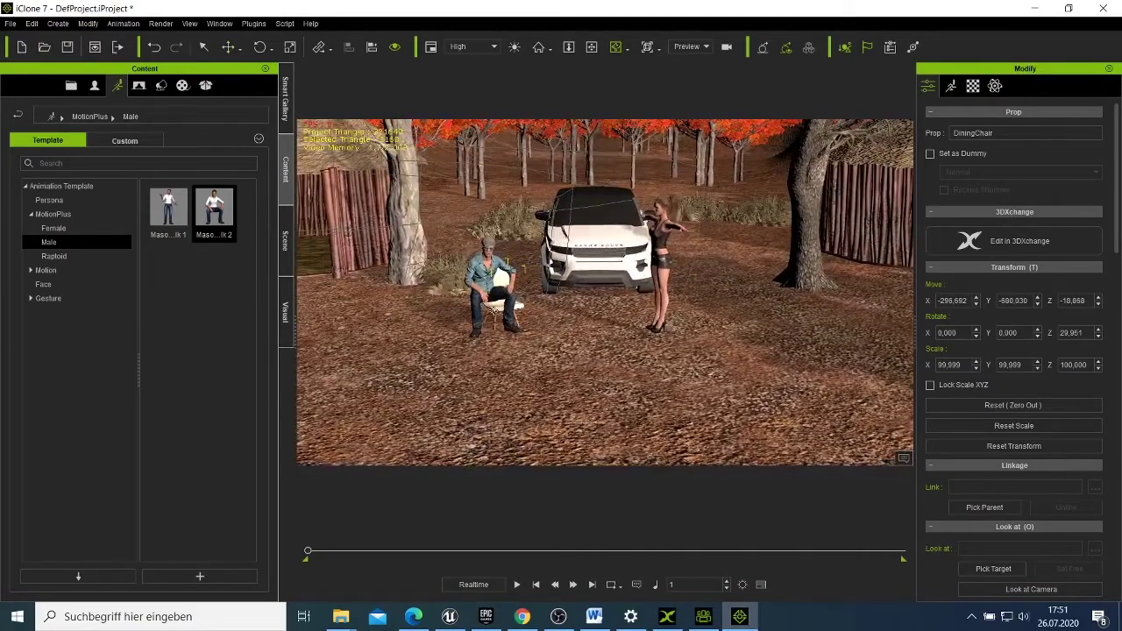
right_click(493, 310)
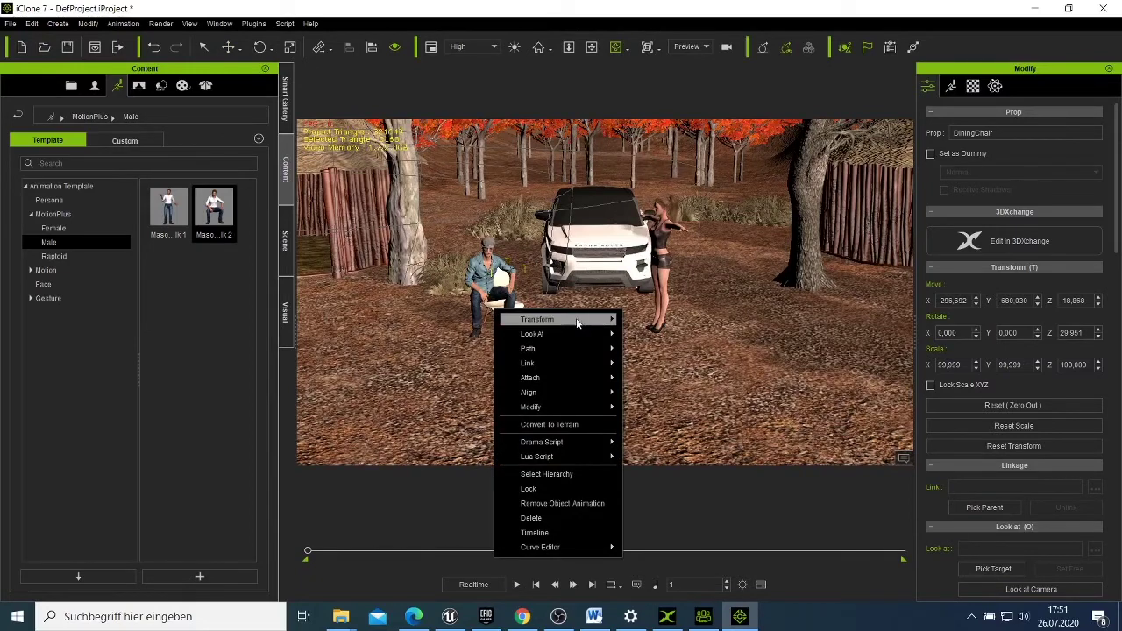
mouse_move(596, 319)
left_click(651, 325)
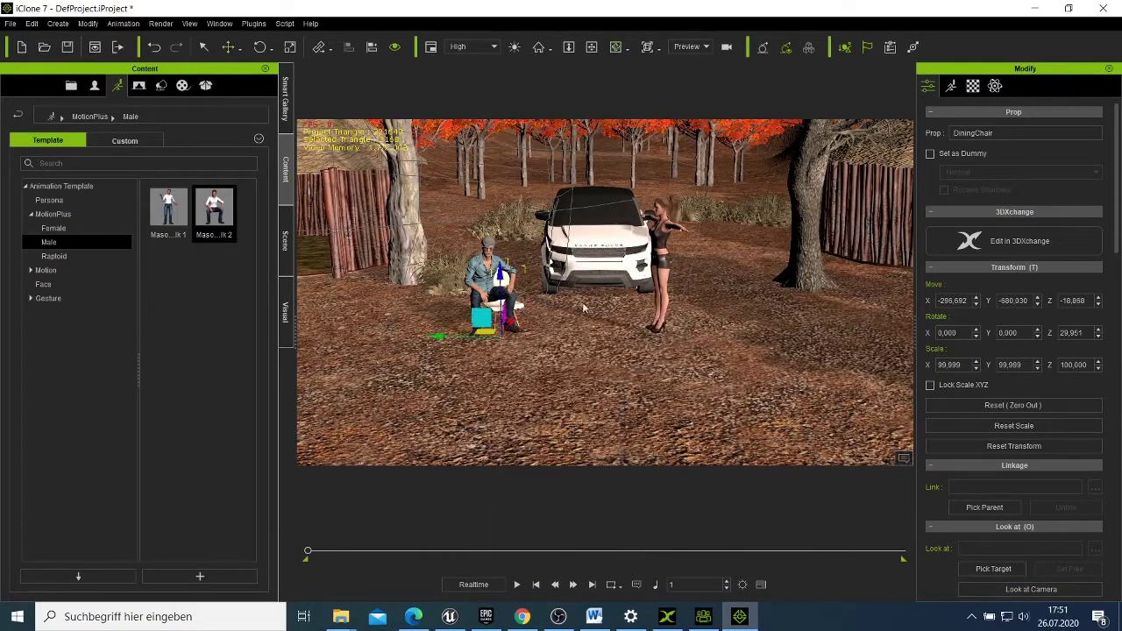
left_click_drag(483, 317, 470, 313)
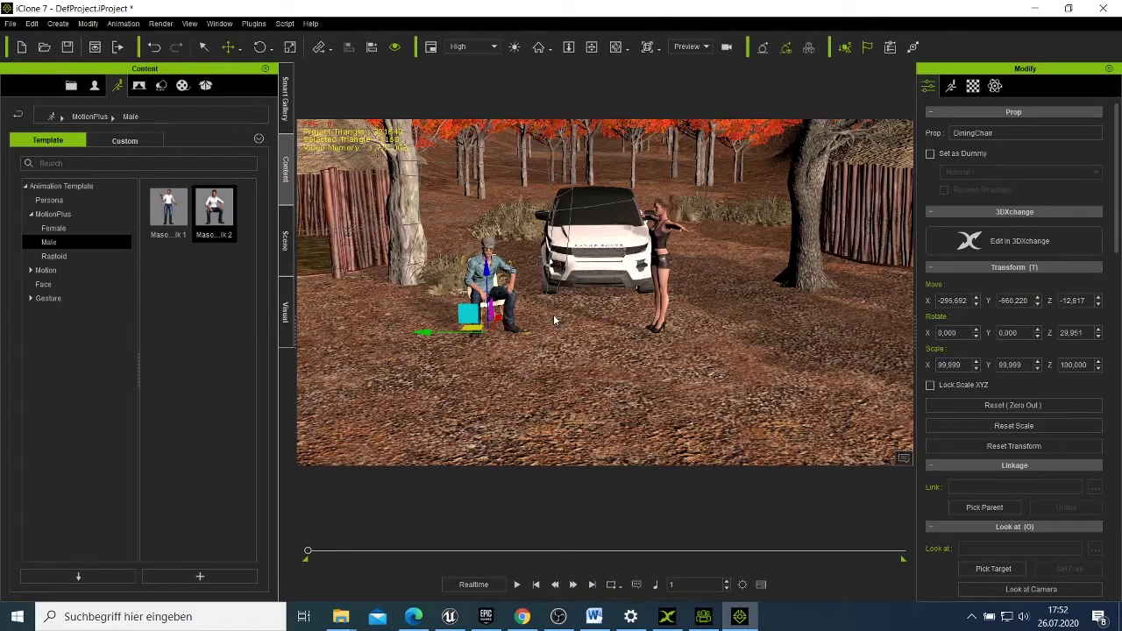
left_click(514, 340)
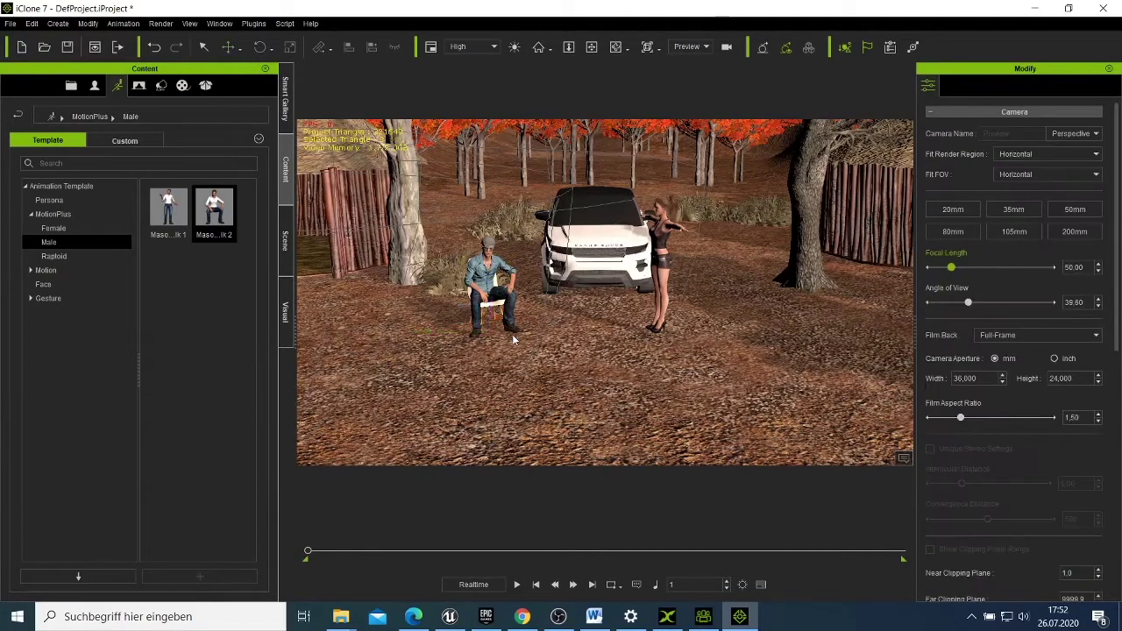
Step: Rotate the dining chair slightly about the vertical axis, to a Z rotation of about 29.75
scroll(508, 359, "up", 5)
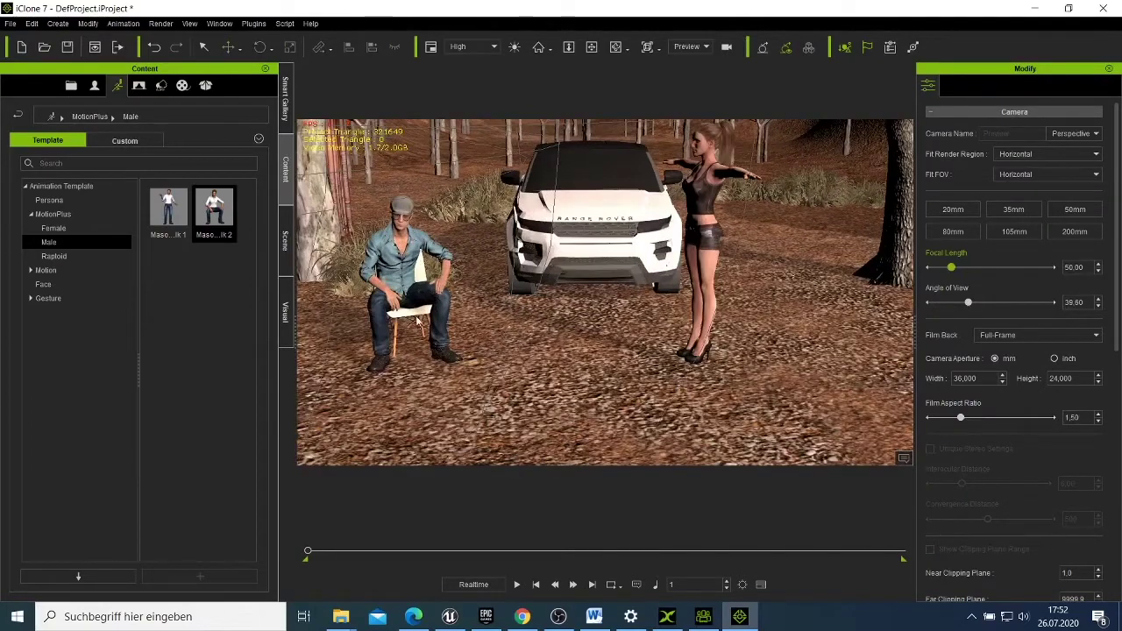
left_click(417, 318)
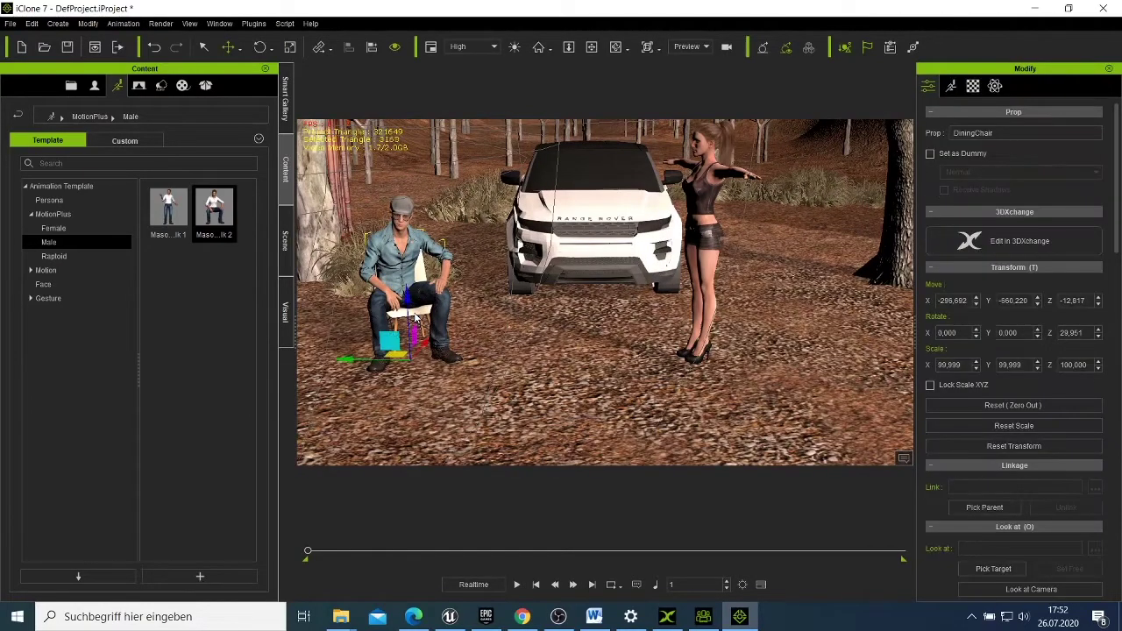
right_click(416, 314)
mouse_move(478, 327)
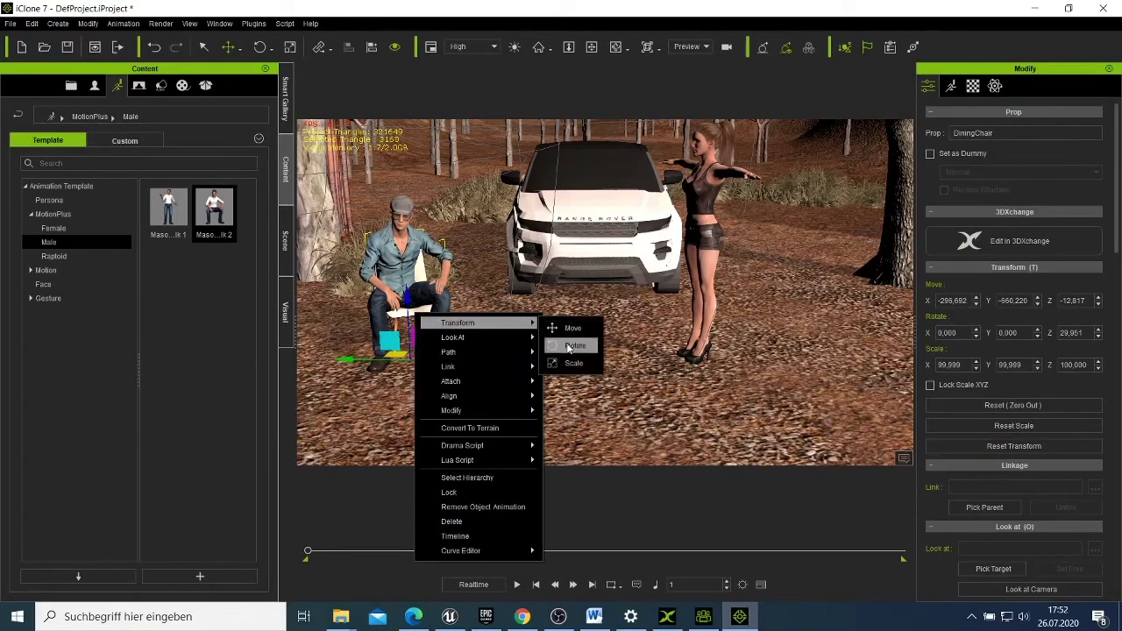
left_click(571, 346)
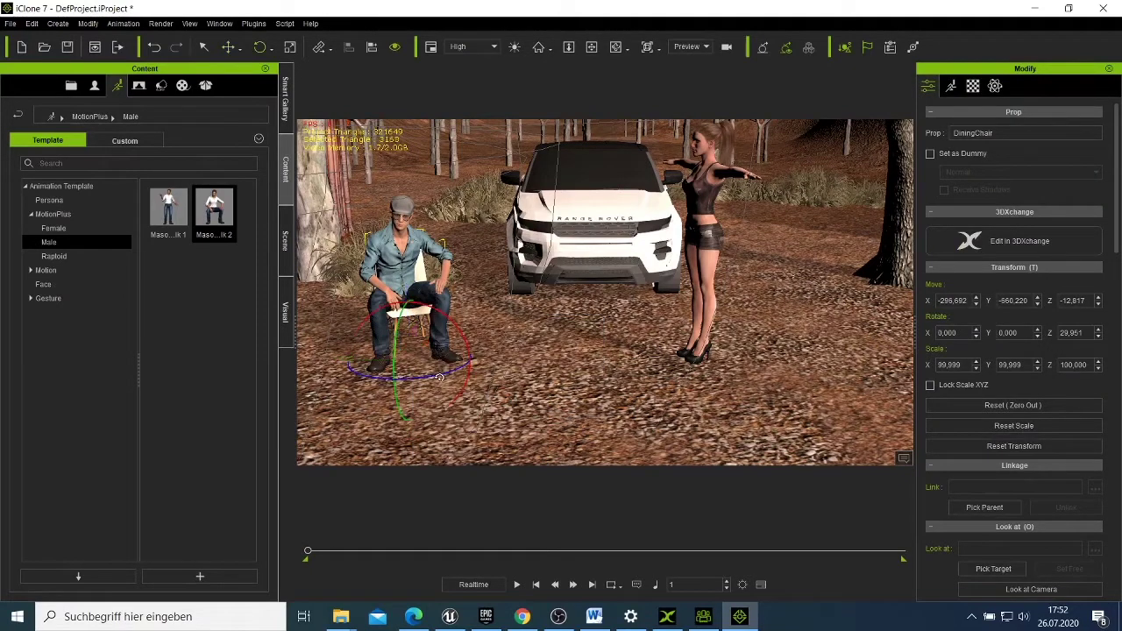
left_click_drag(434, 379, 440, 378)
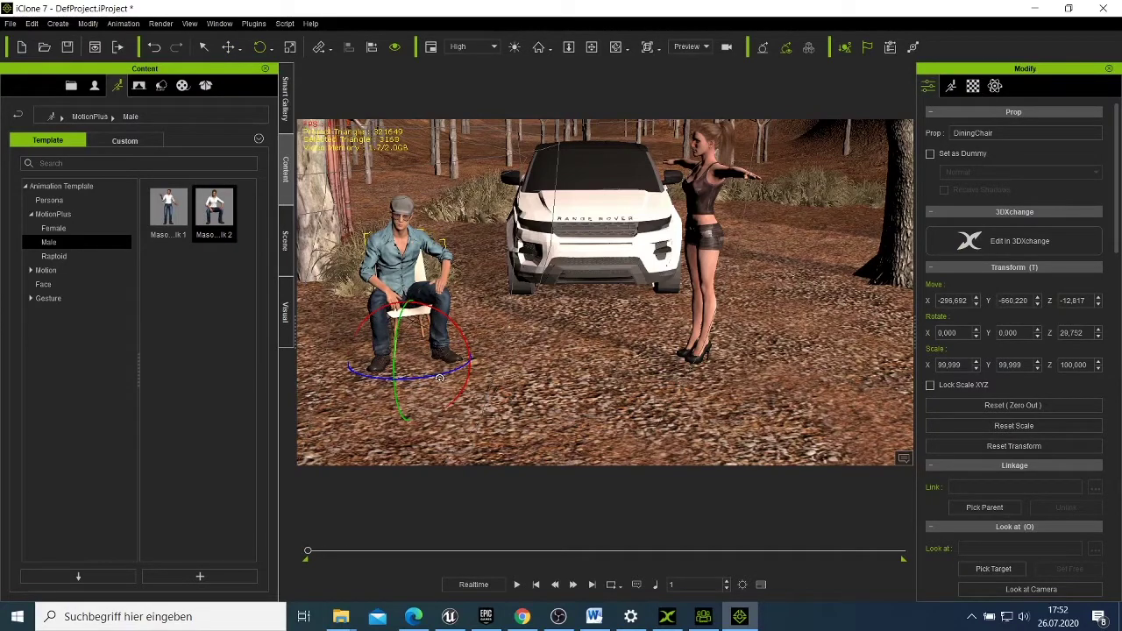
Step: Fine-tune the dining chair's position beneath the seated man, to Y about -656 and Z about -14.5
right_click(421, 319)
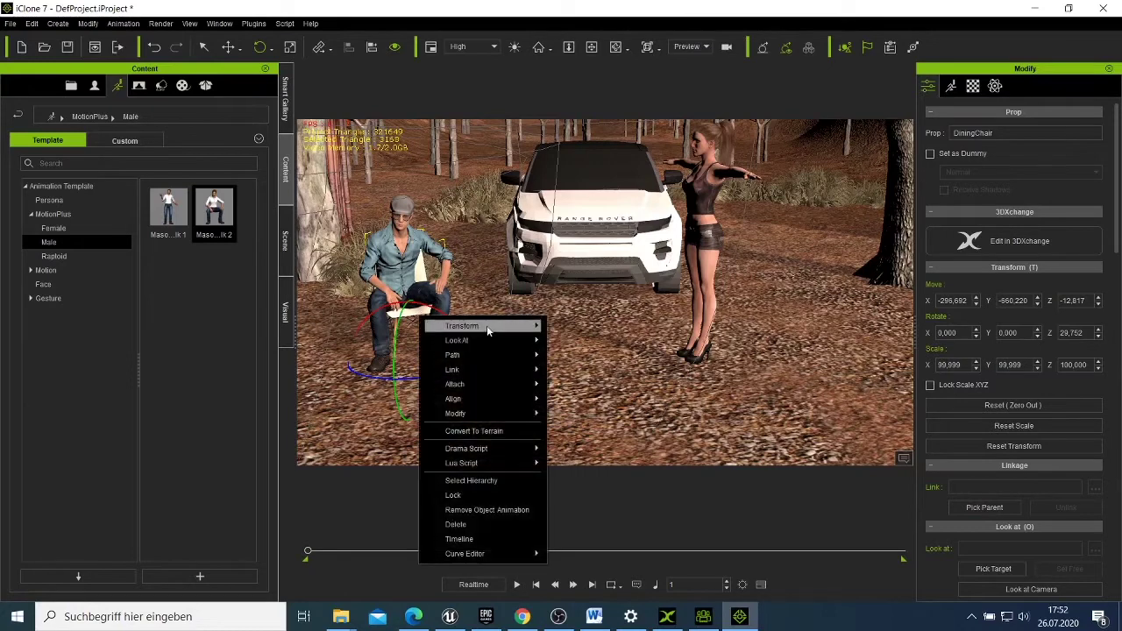
mouse_move(526, 341)
left_click(574, 331)
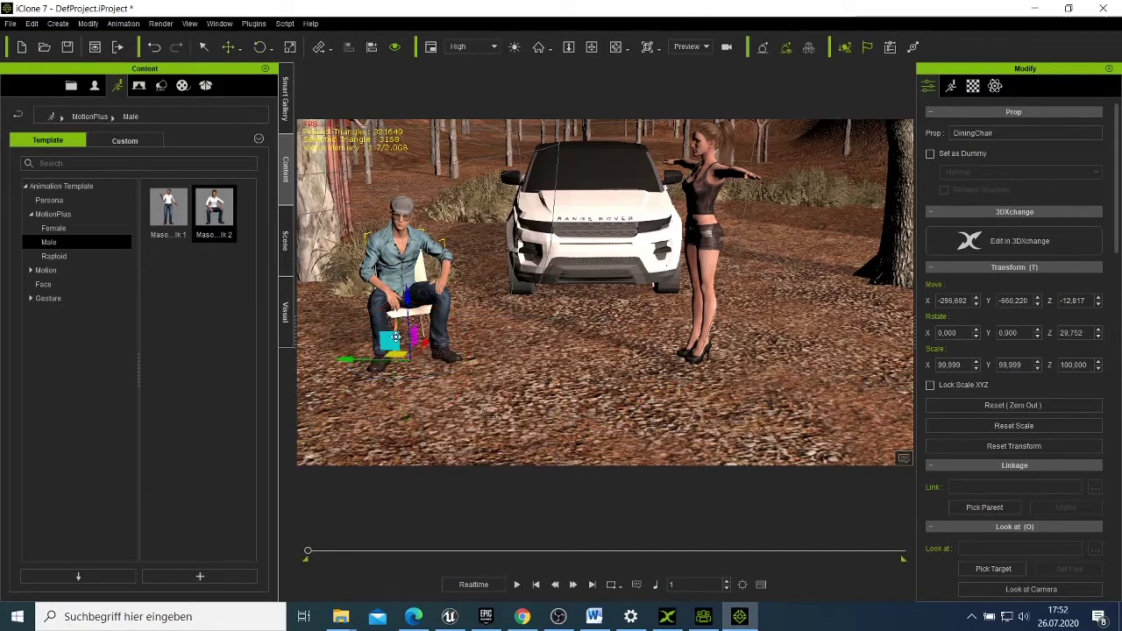
left_click_drag(394, 340, 388, 340)
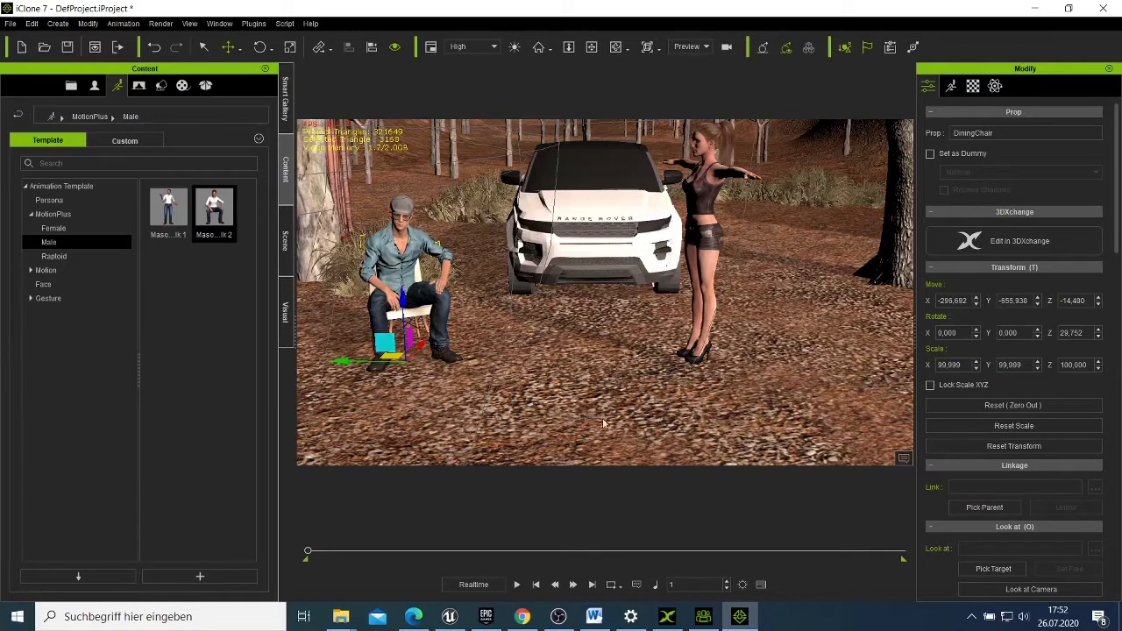
Step: Remove the object animation from the dining chair and from the Range Rover
right_click(397, 318)
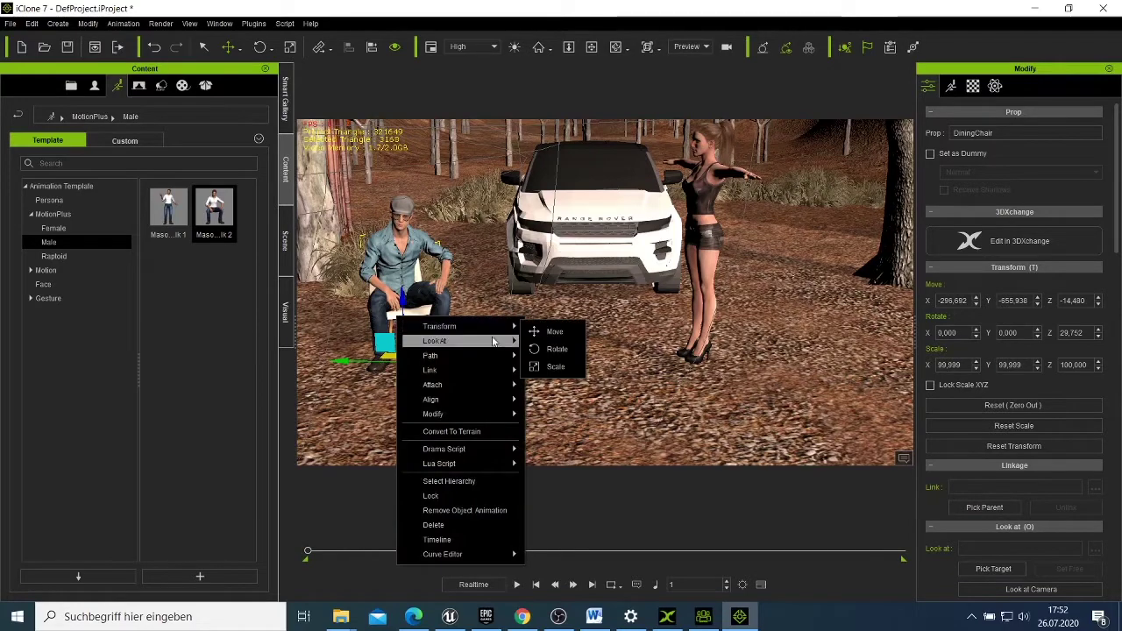
left_click(467, 510)
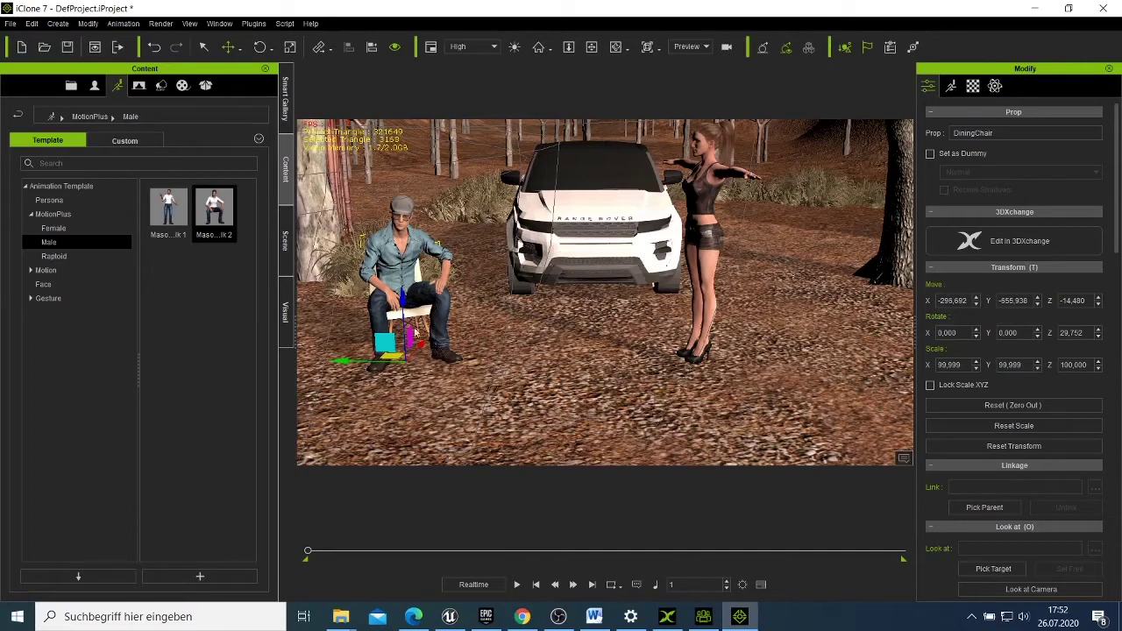
left_click(579, 244)
right_click(580, 243)
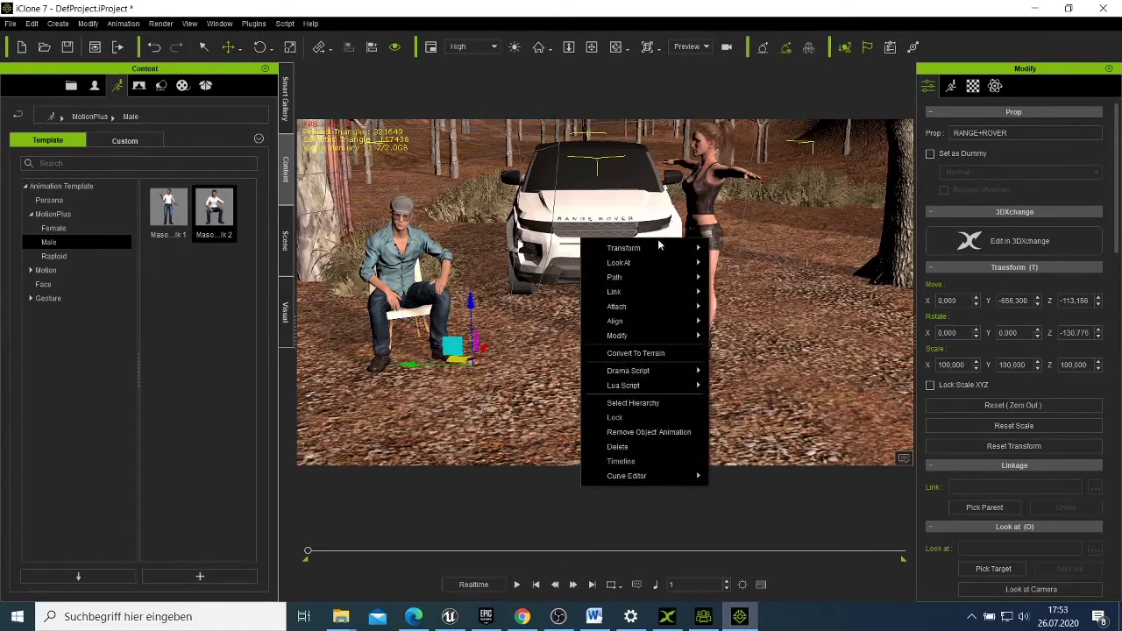
left_click(647, 432)
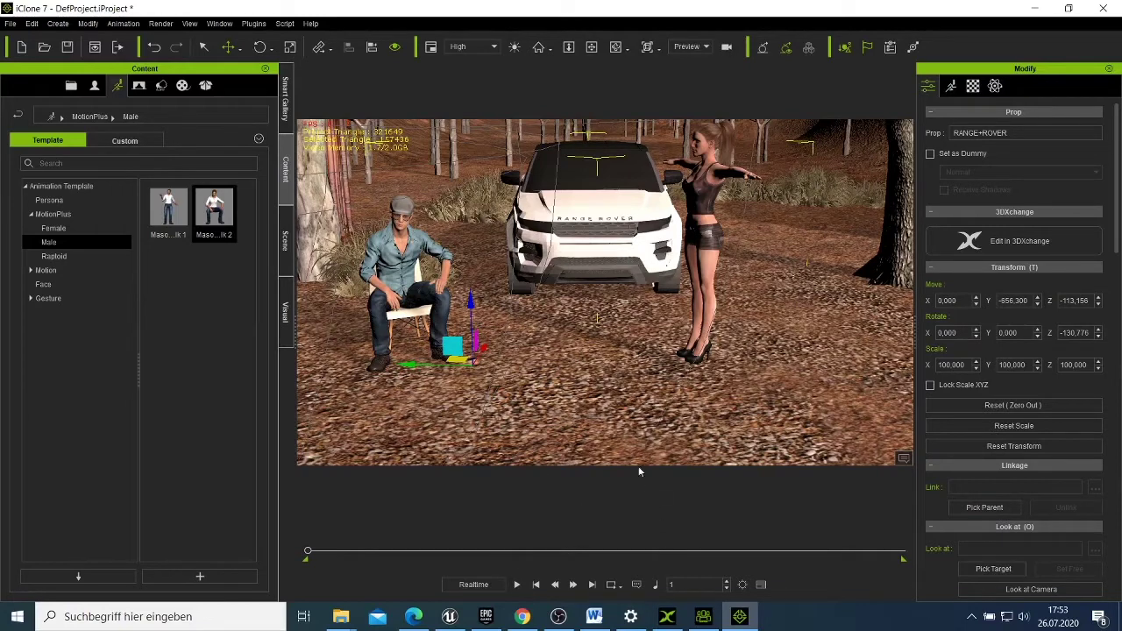
Step: Play back the scene with the male character's seated talk motion and return to the first frame
left_click(518, 585)
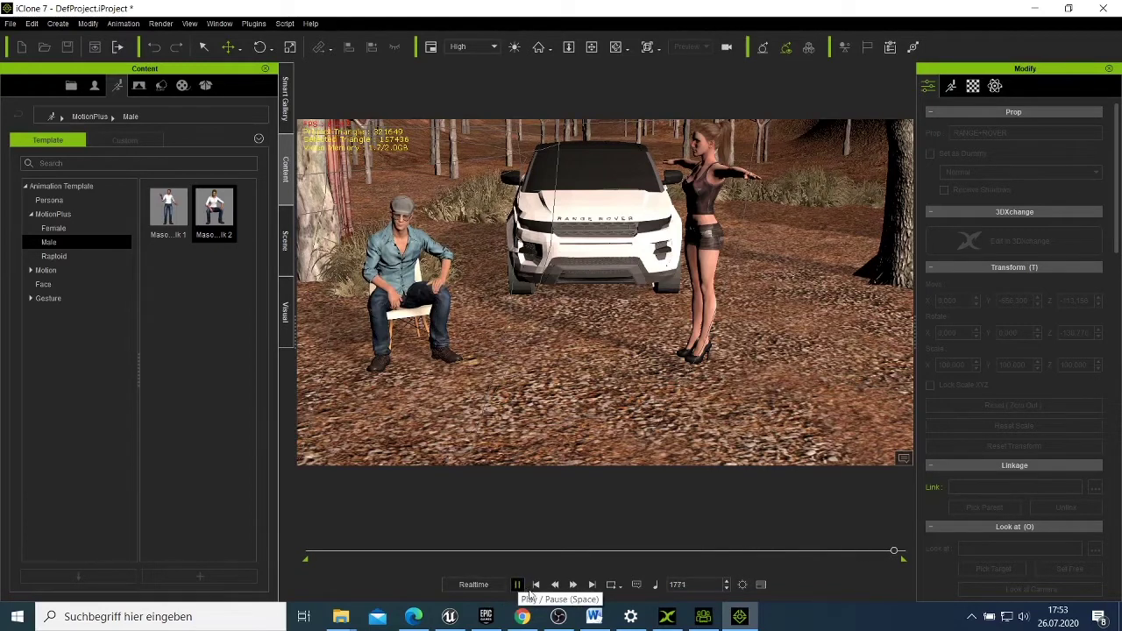
left_click(534, 585)
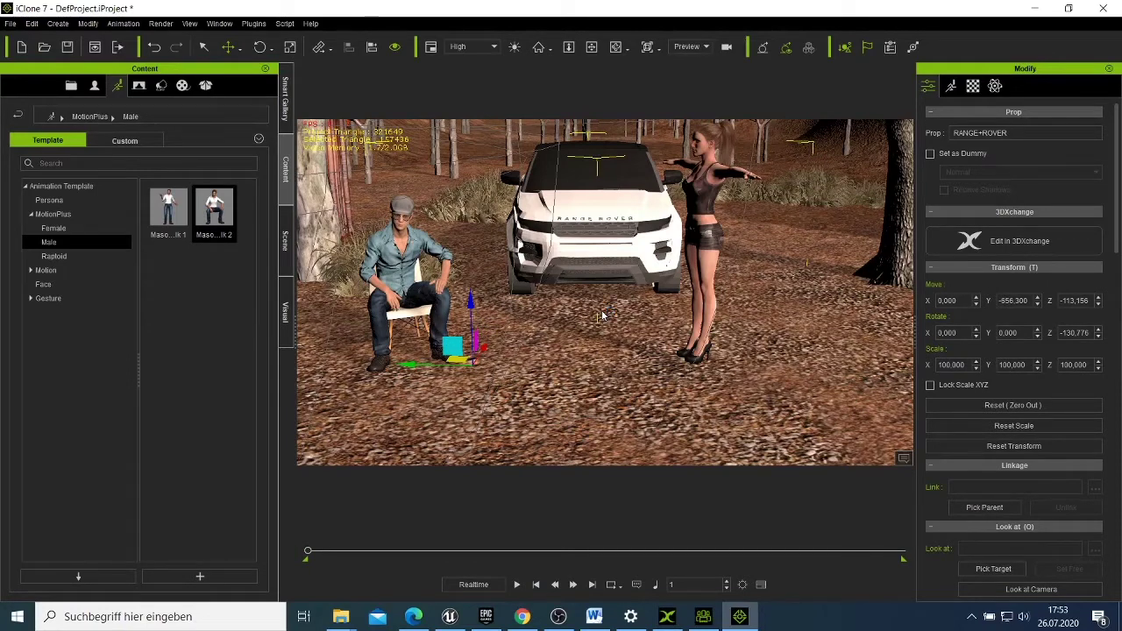
left_click(592, 47)
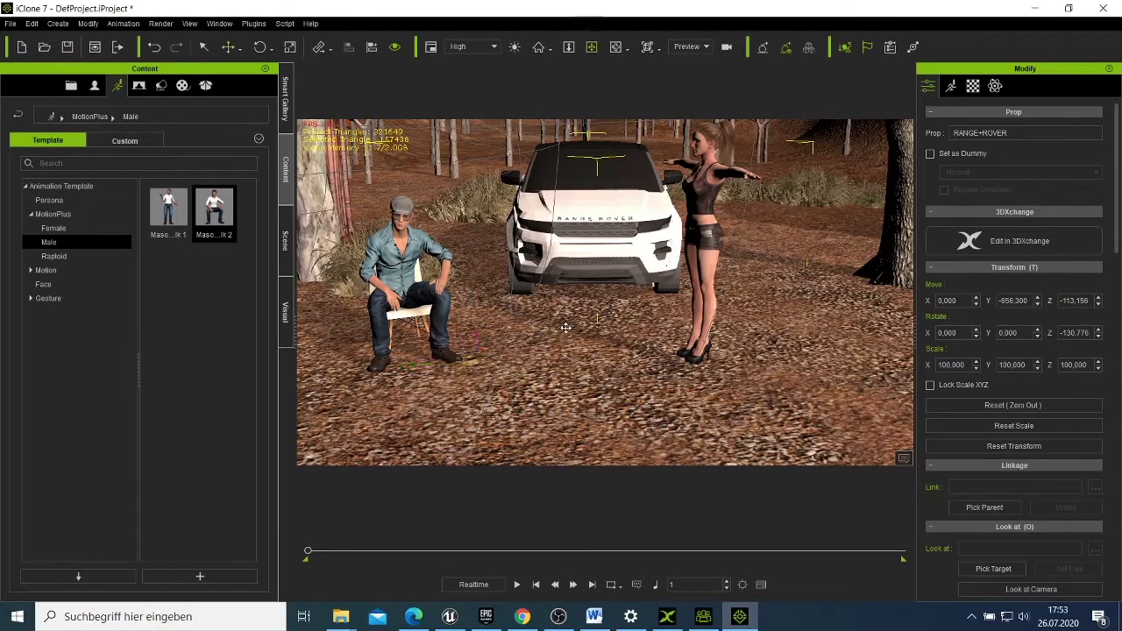
left_click_drag(568, 326, 591, 340)
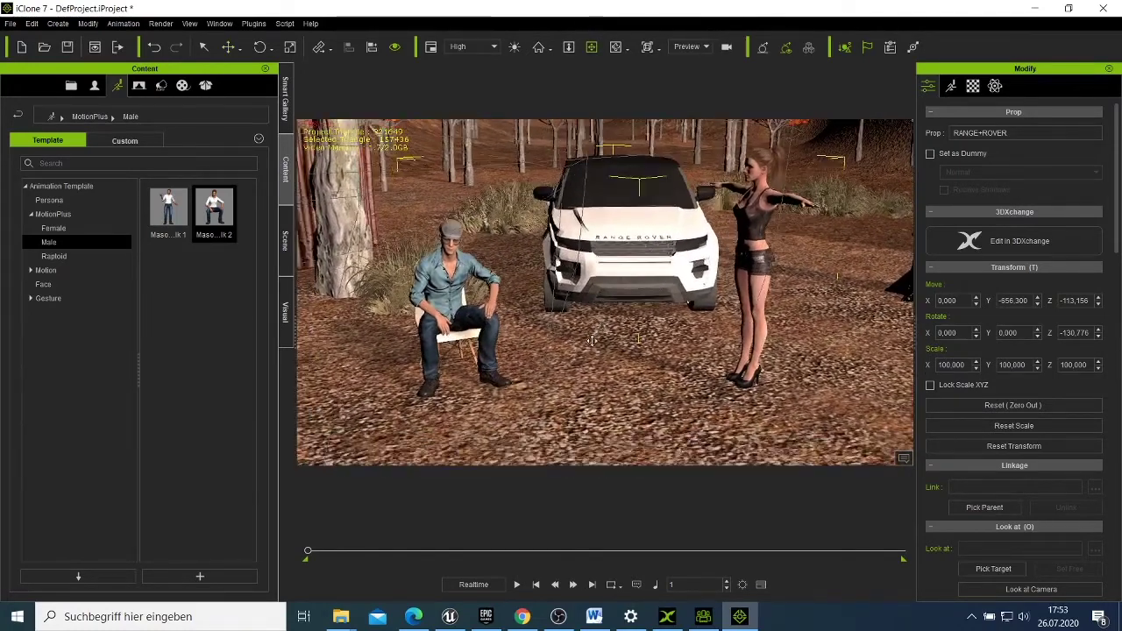
Step: Apply the Stand talk motion from the 02_G6 Motion_Heidi Perform templates to the female character
left_click(754, 214)
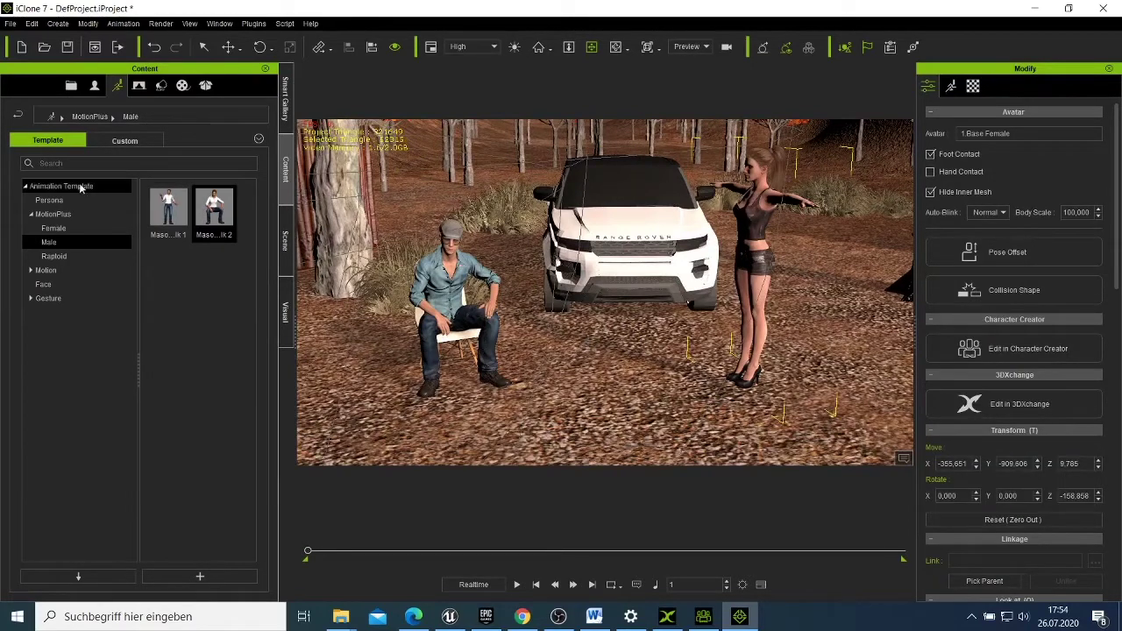
left_click(70, 229)
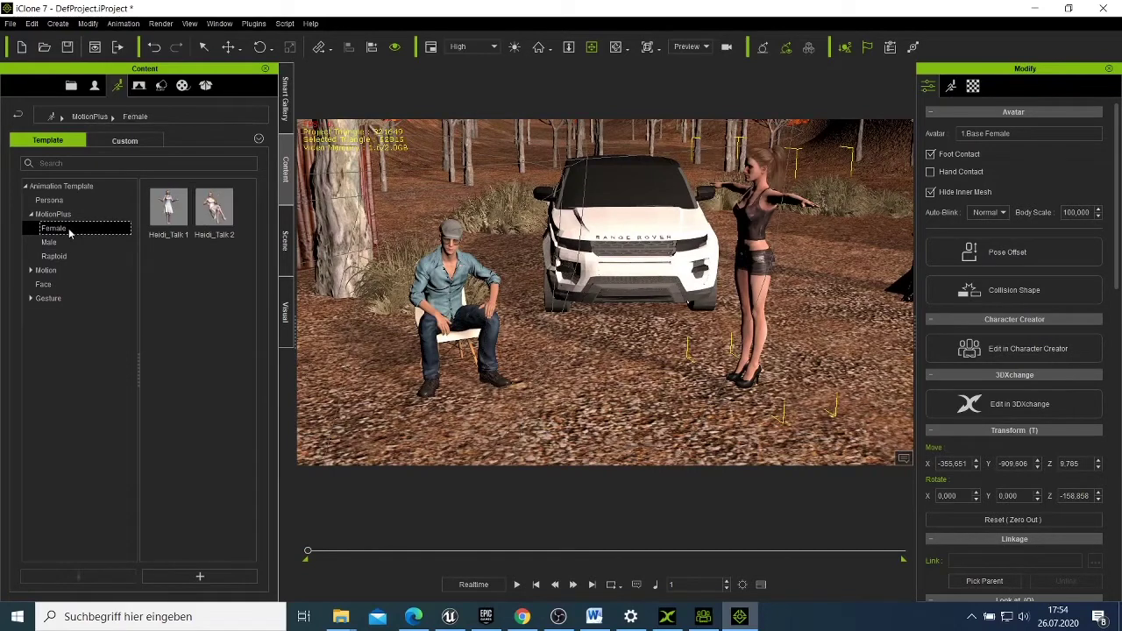
mouse_move(174, 237)
left_click(31, 272)
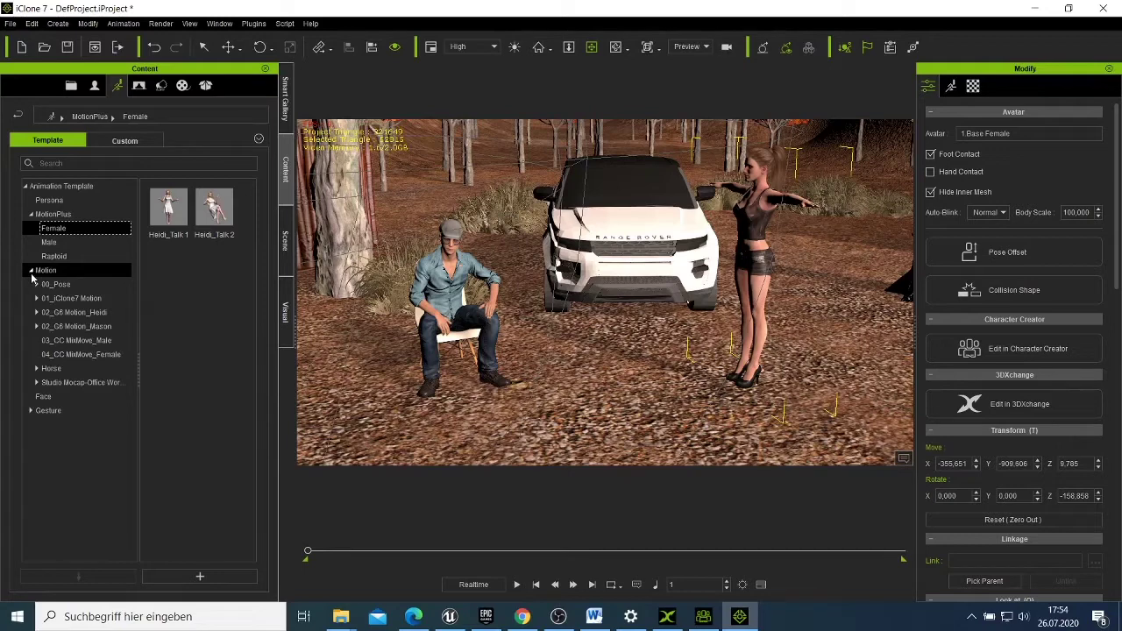
left_click(74, 313)
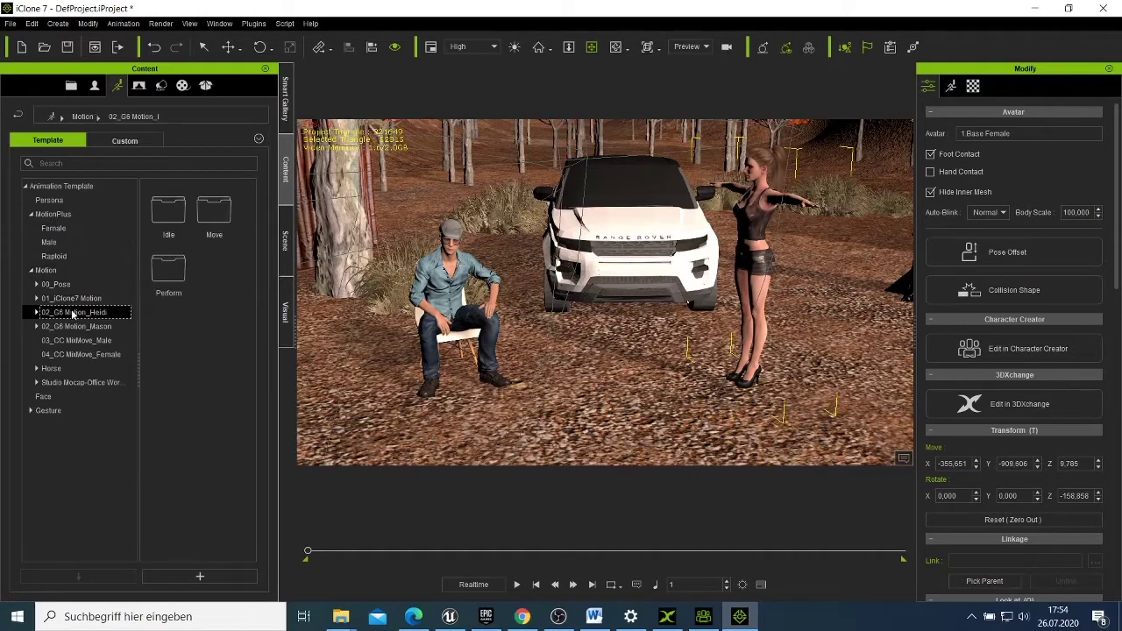
double_click(171, 272)
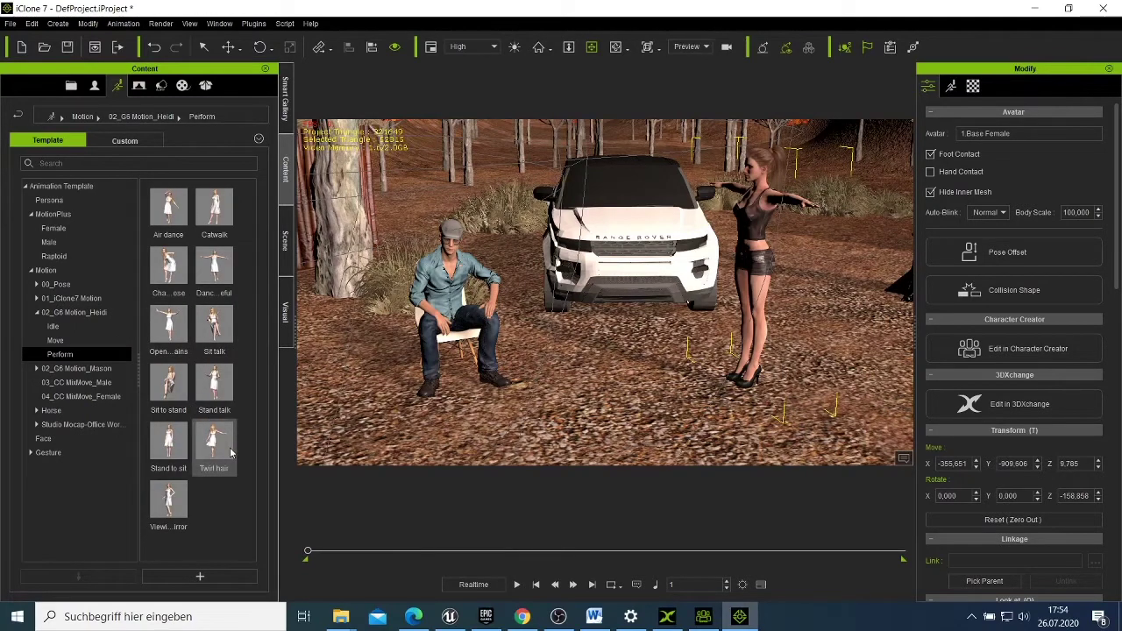
mouse_move(232, 452)
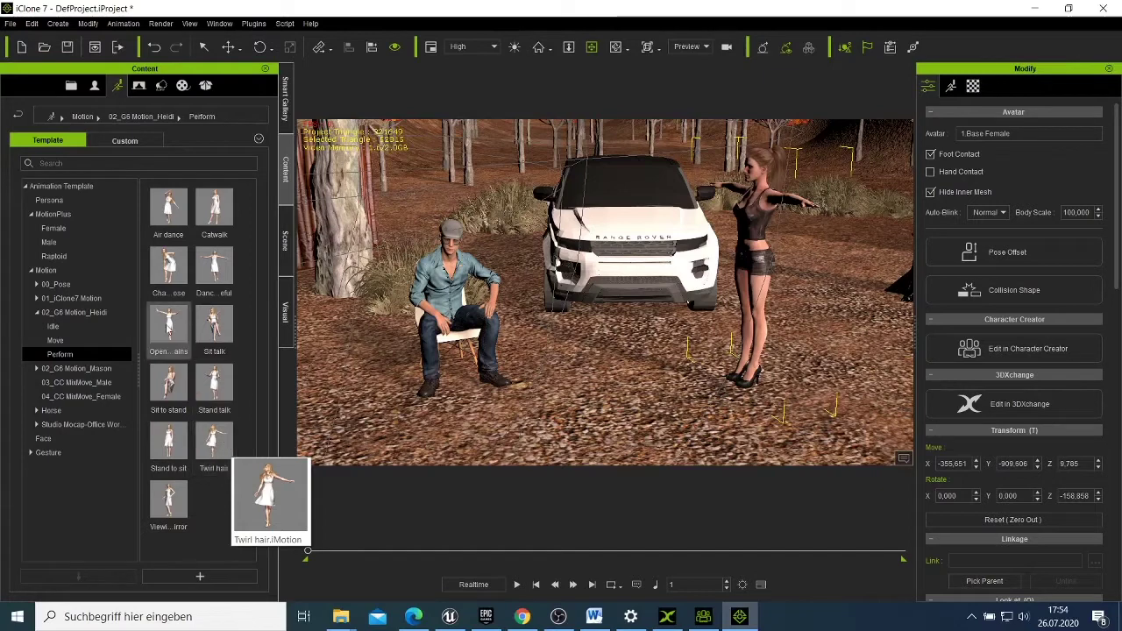
left_click(75, 341)
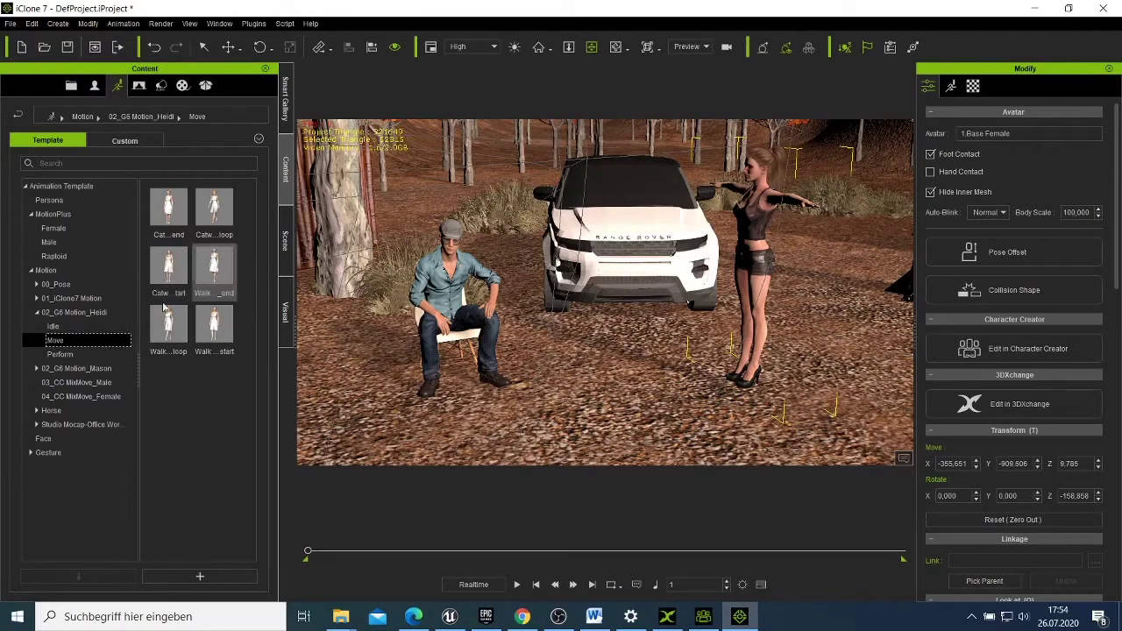
left_click(56, 354)
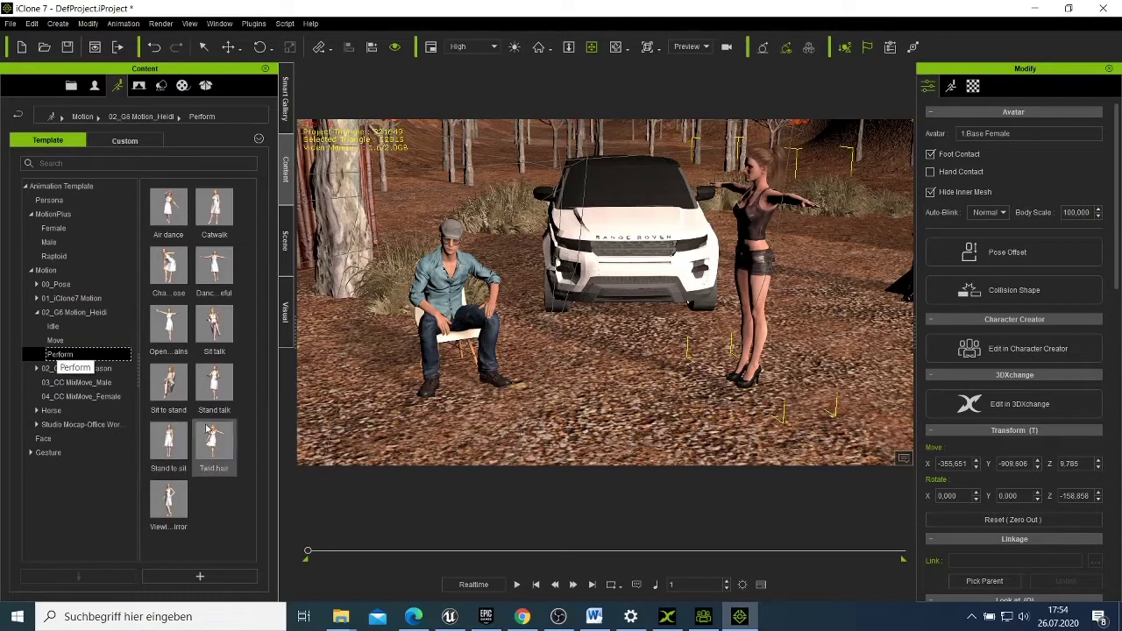
double_click(202, 397)
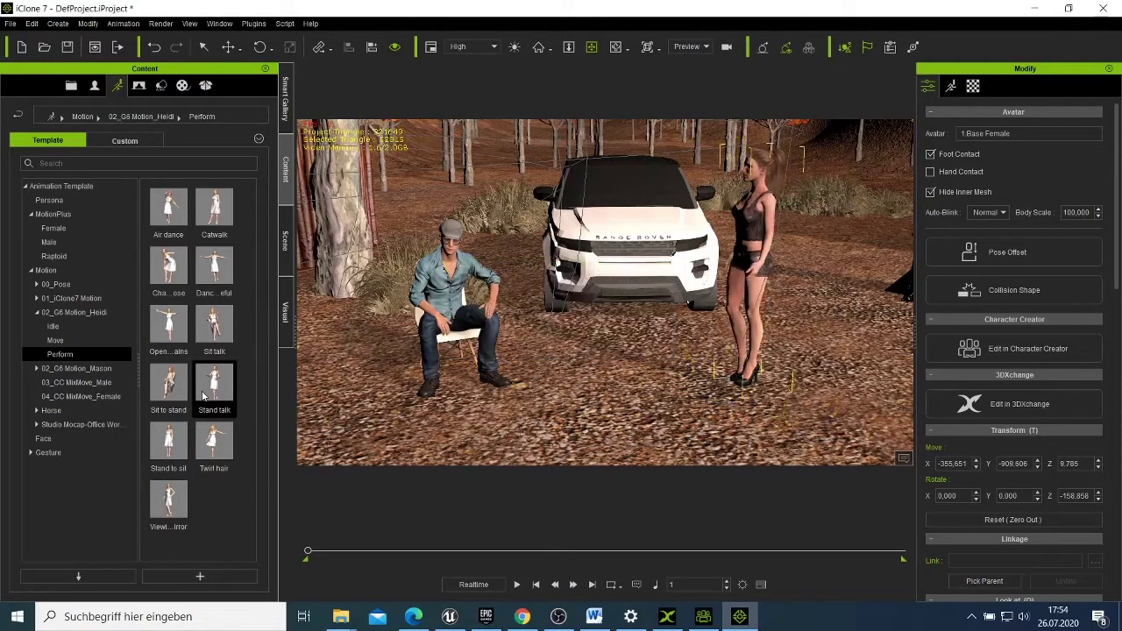
Step: Play back the full animation with the seated man's and standing woman's talk motions and look over the scene
left_click(517, 584)
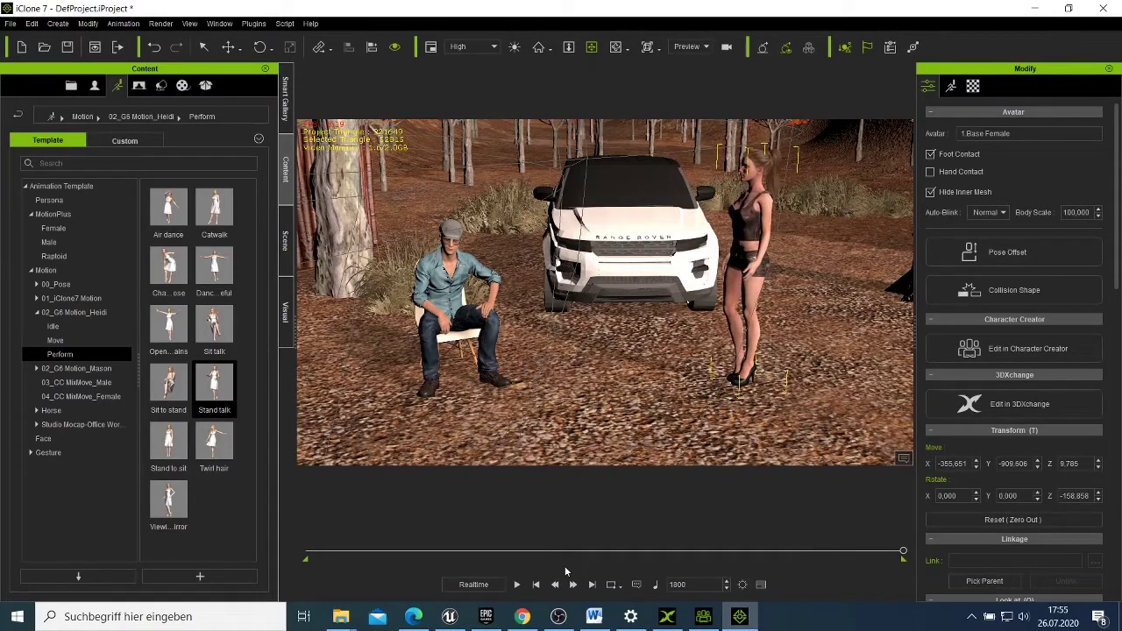
scroll(682, 333, "down", 5)
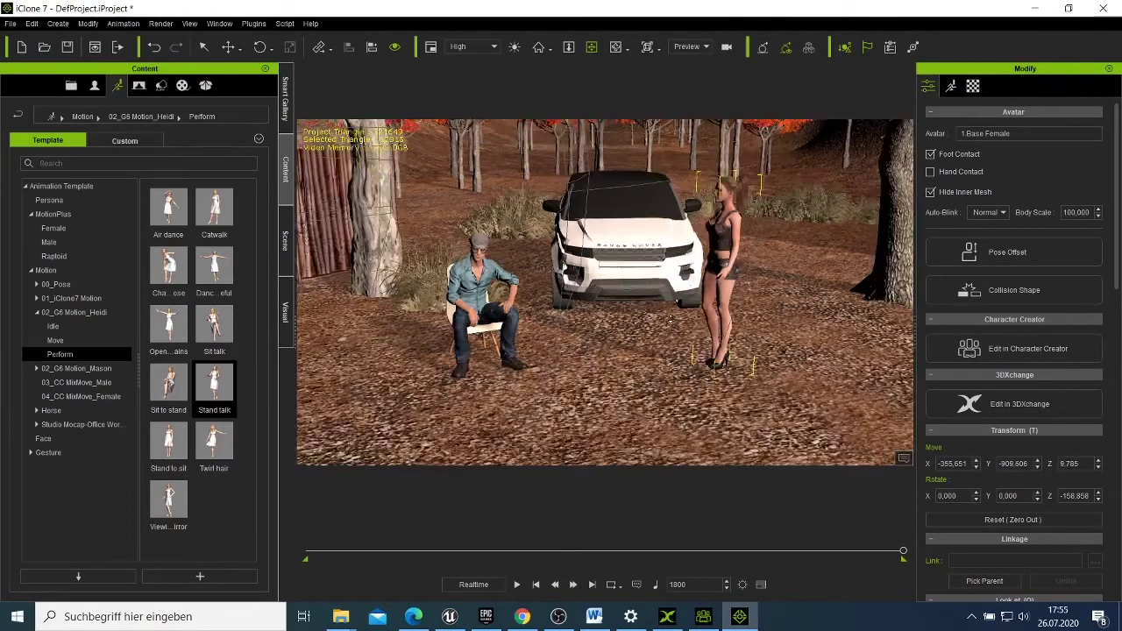
scroll(627, 308, "down", 1)
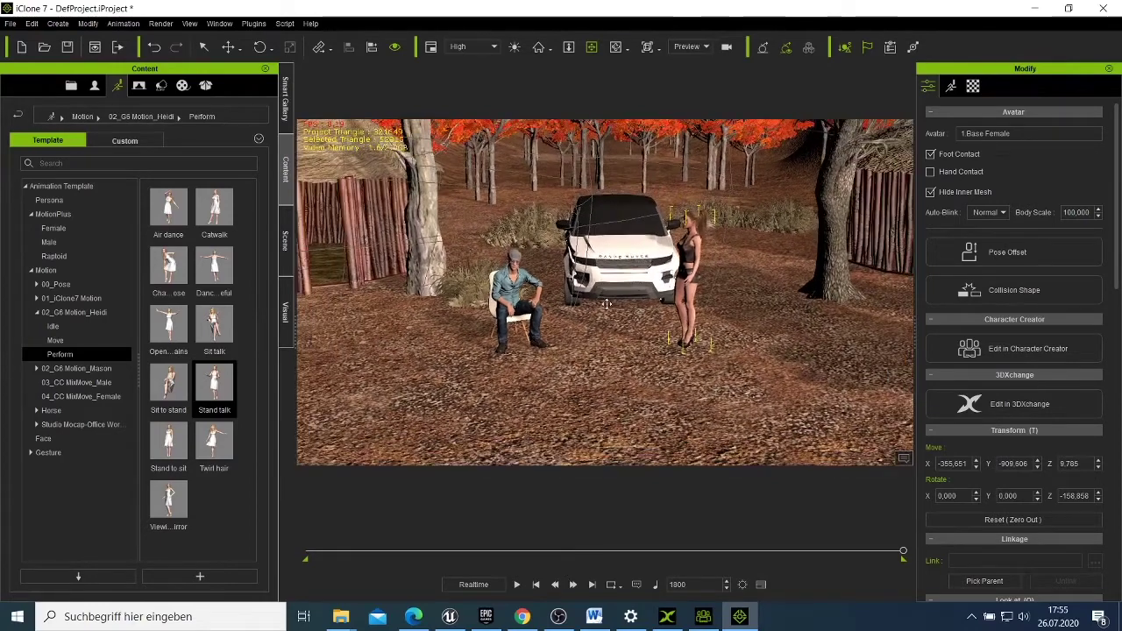
scroll(602, 305, "down", 2)
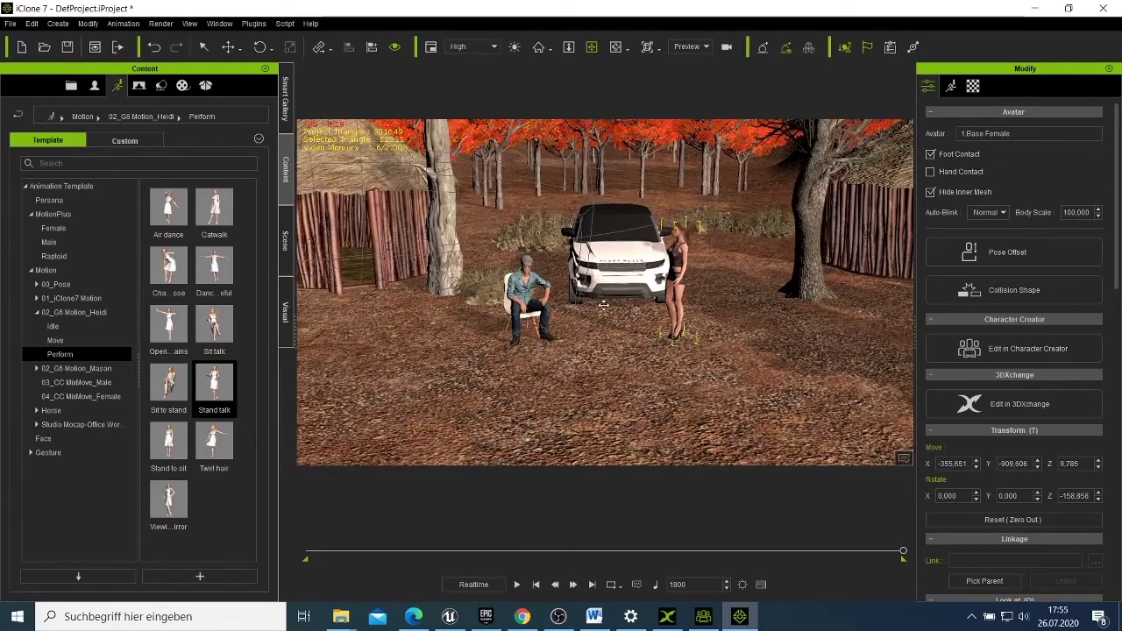
scroll(604, 306, "down", 2)
scroll(605, 306, "up", 3)
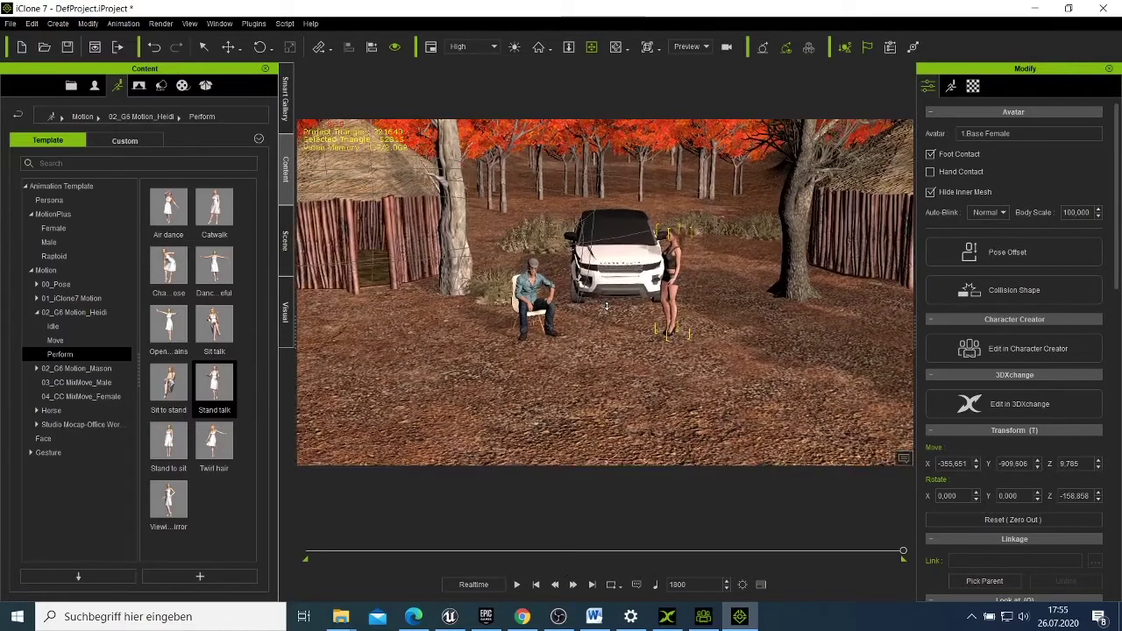
scroll(605, 306, "up", 4)
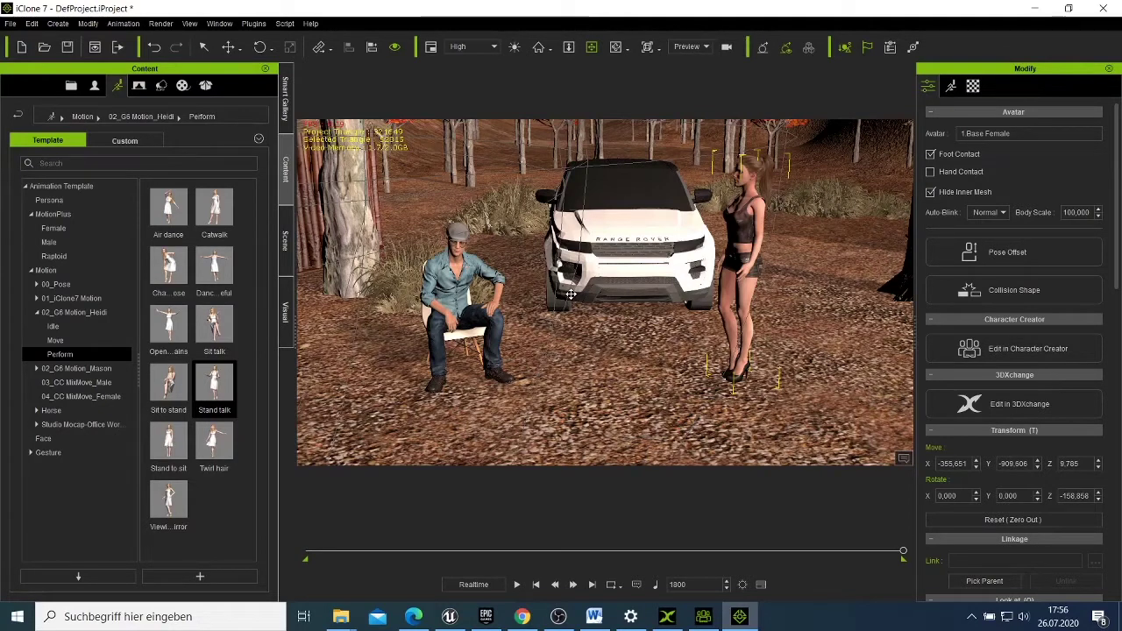
Step: Begin saving the project under a new name and create a folder named "iclone tutorial" on the Desktop
left_click(10, 24)
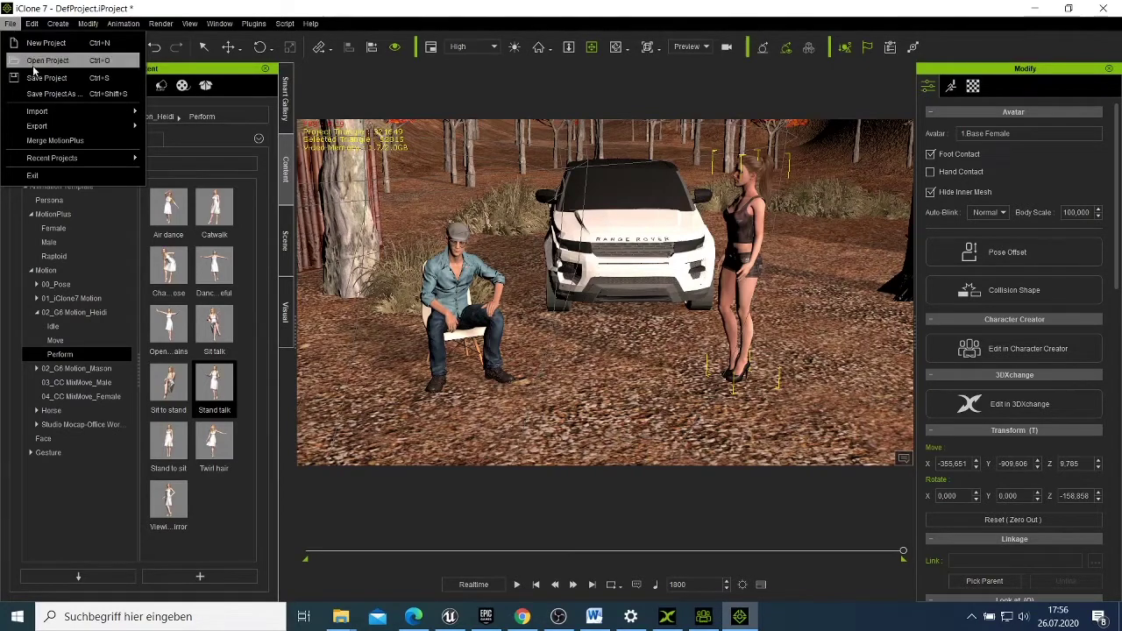
left_click(79, 101)
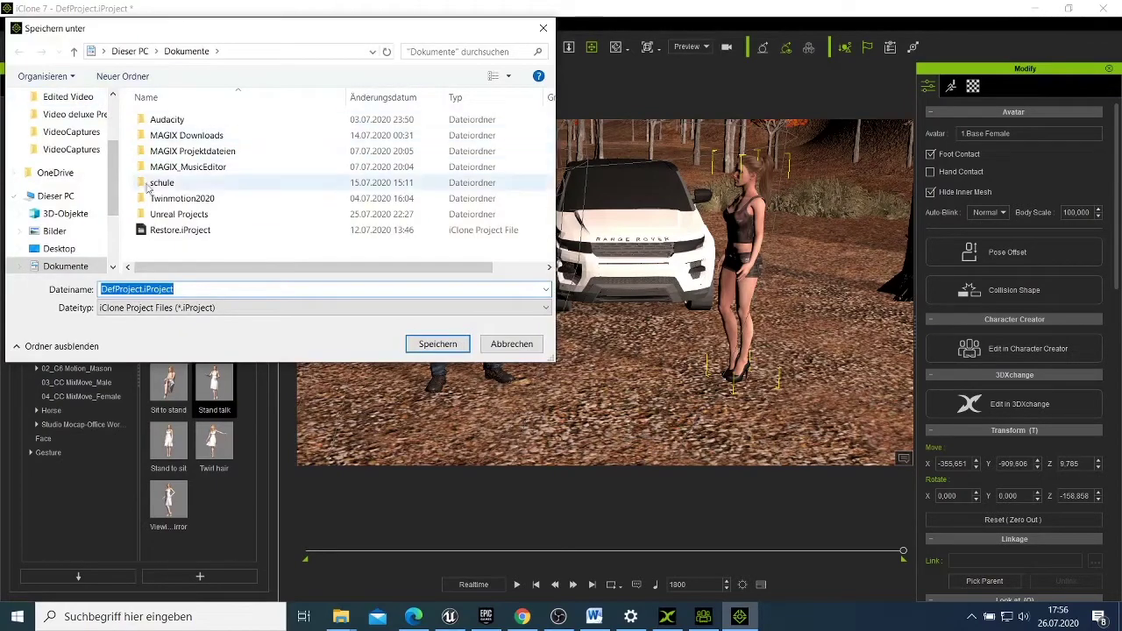
scroll(78, 150, "up", 2)
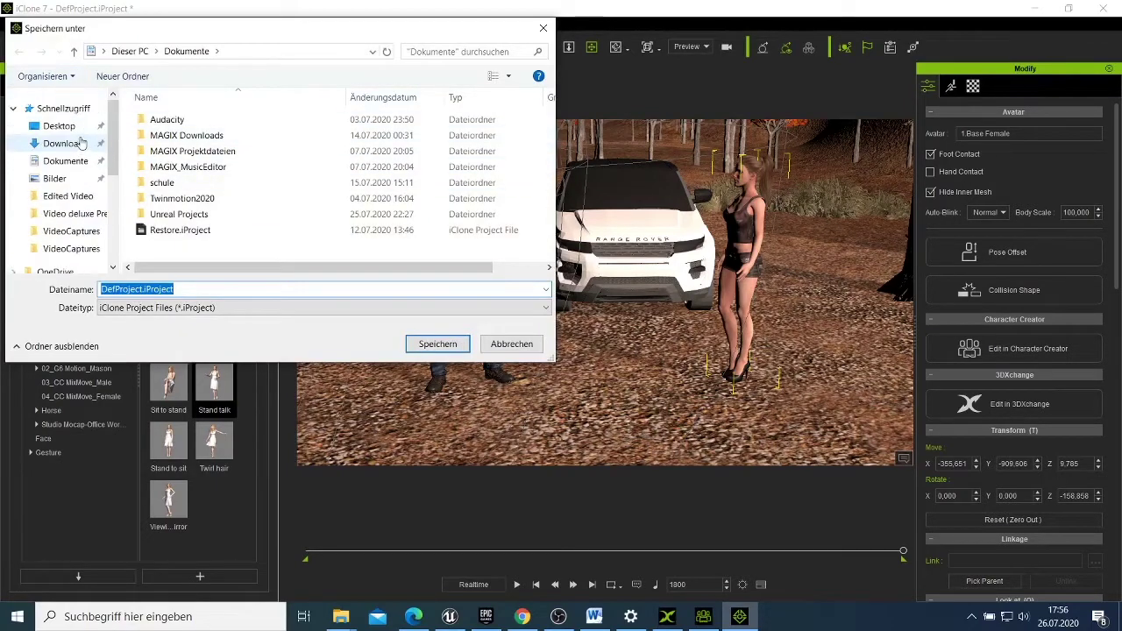
left_click(78, 128)
scroll(163, 189, "down", 1)
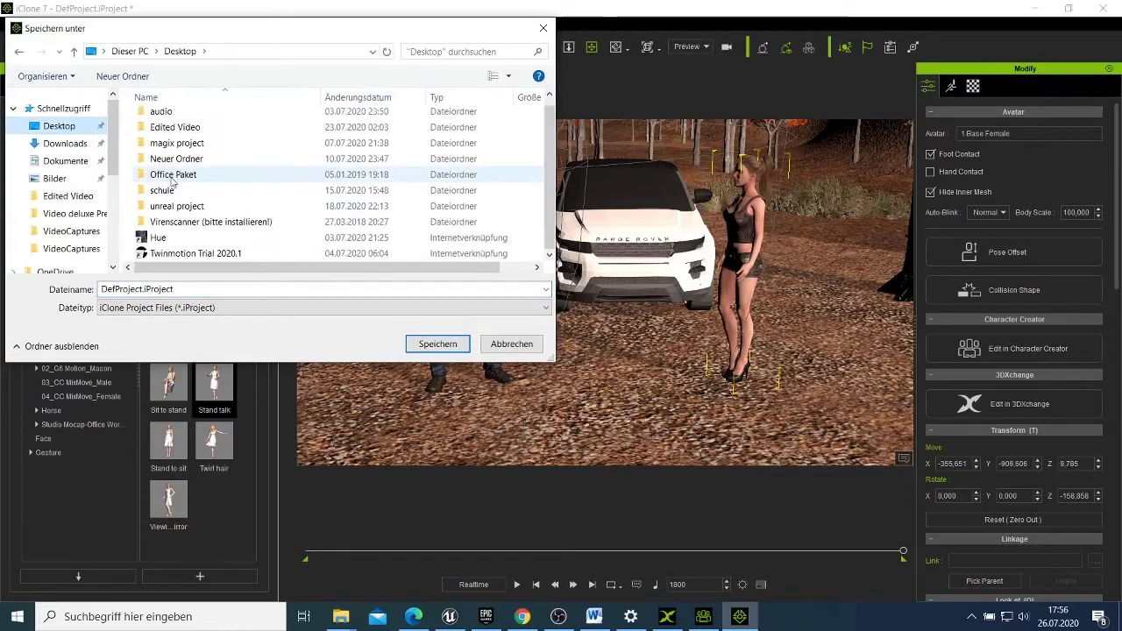
right_click(128, 232)
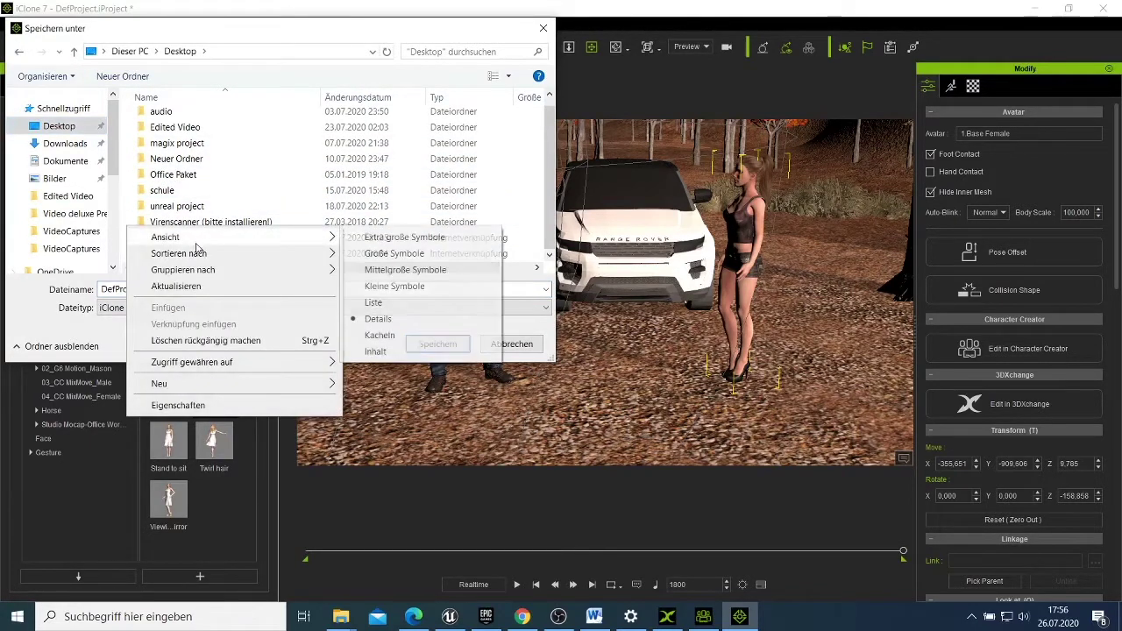
mouse_move(305, 385)
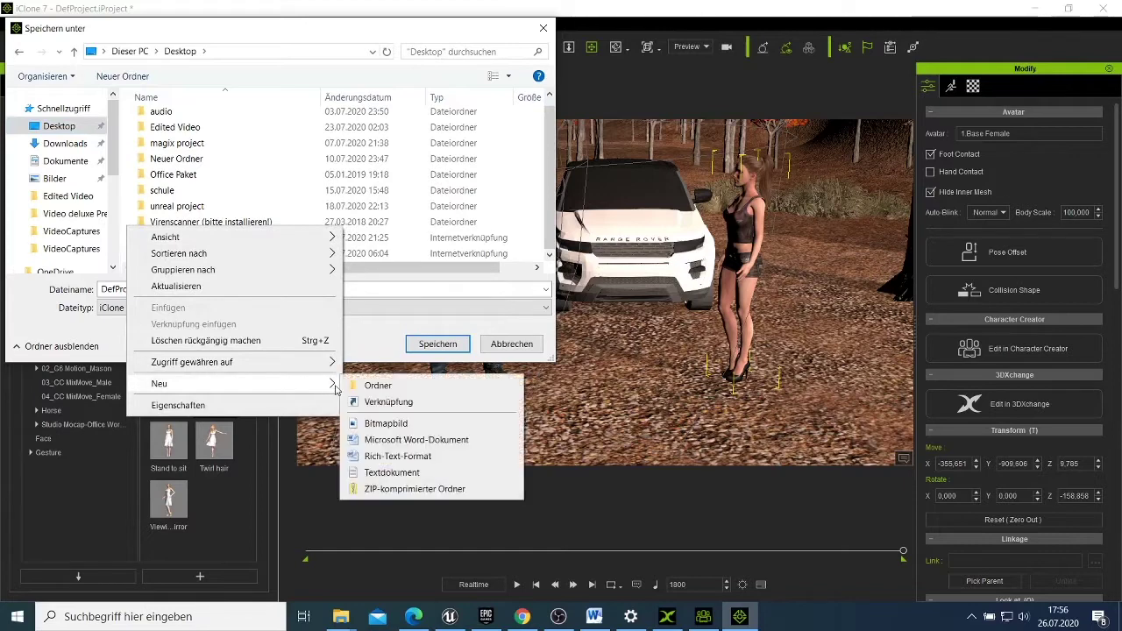
left_click(375, 384)
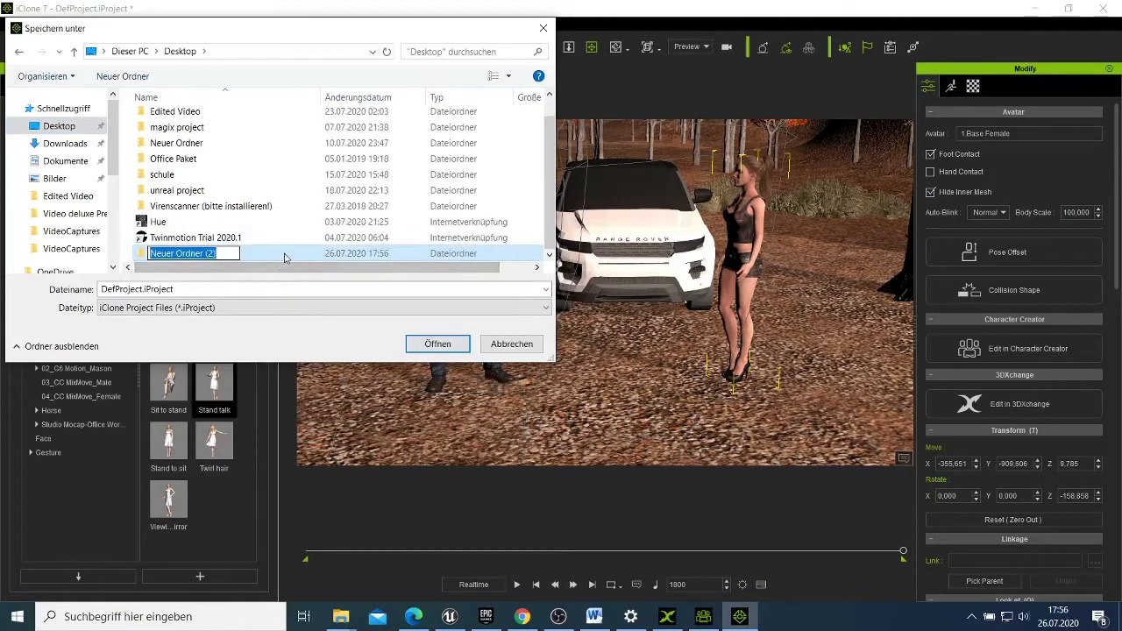
type("ic")
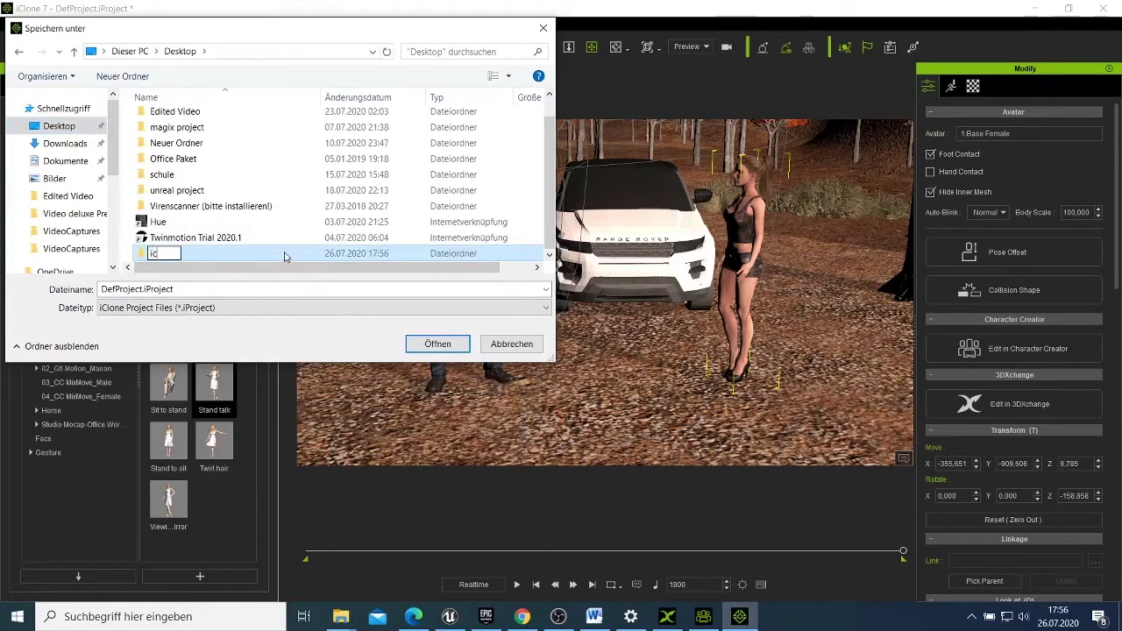
type("lone tuto")
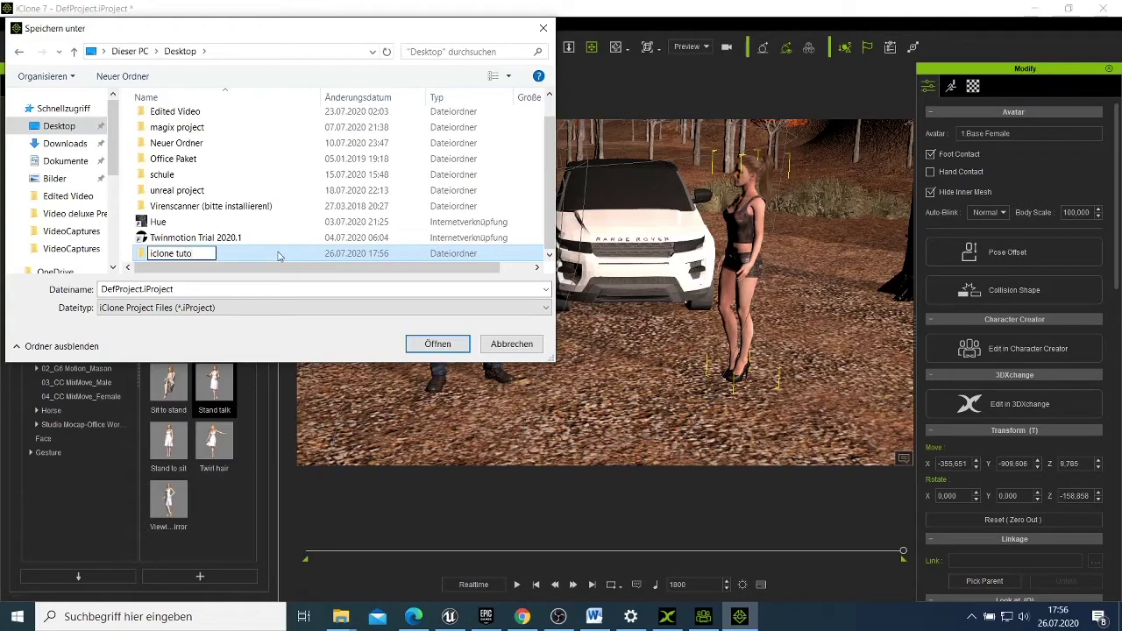
type("rial")
key("Return")
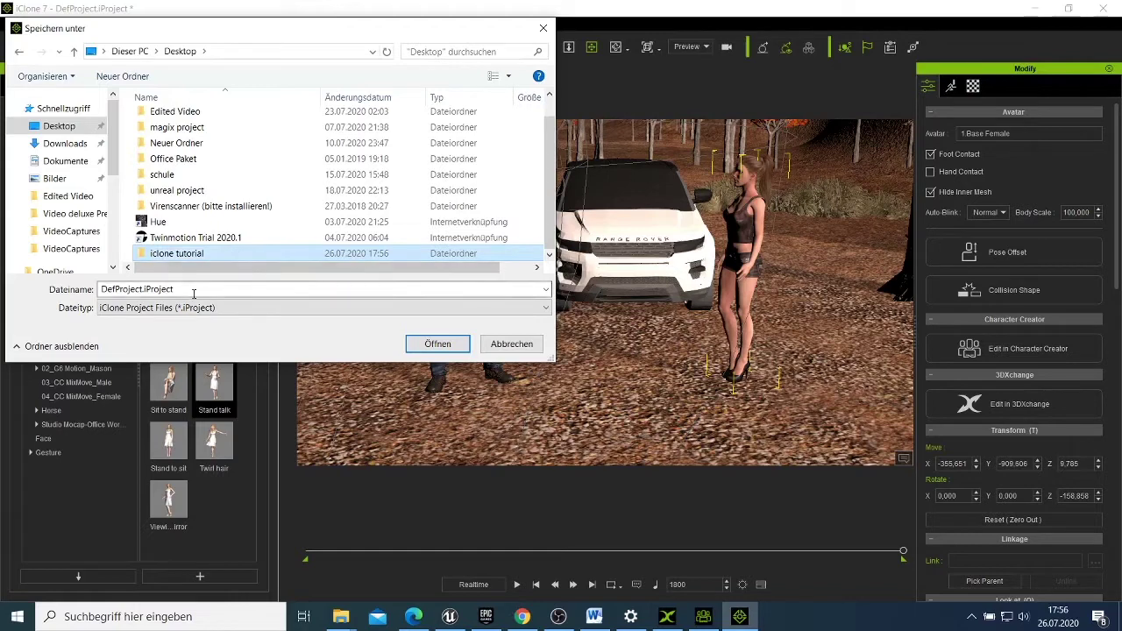
Step: Save the project as "day 5 animation tutorial 1" inside the "iclone tutorial" folder
key("Tab")
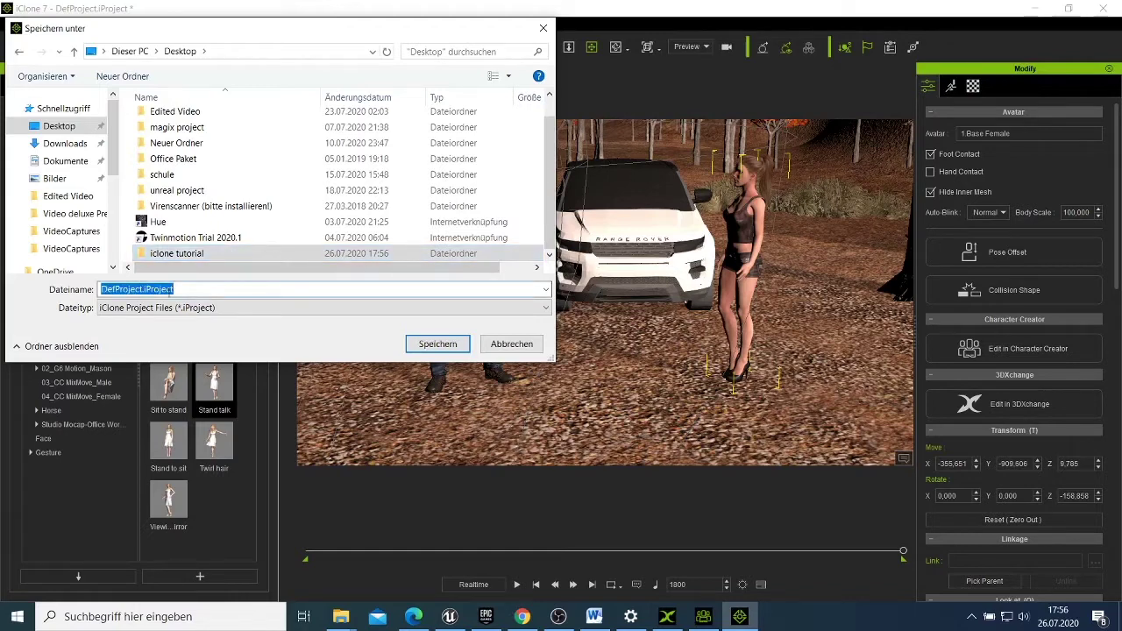
type("a")
key("BackSpace")
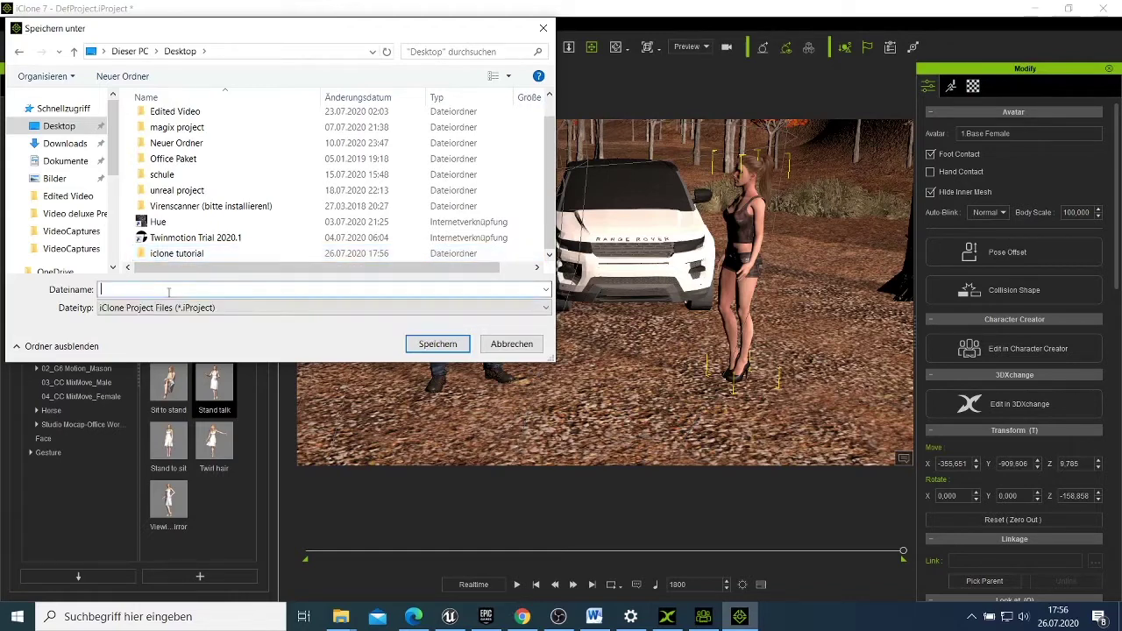
type("day")
double_click(176, 253)
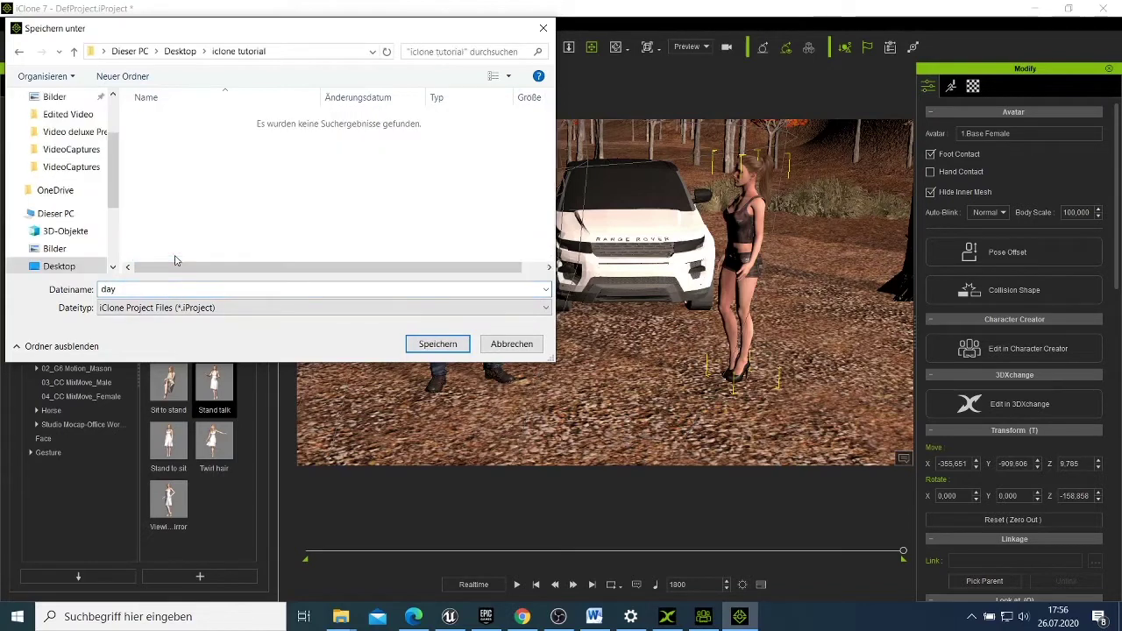
left_click(147, 288)
left_click(147, 288)
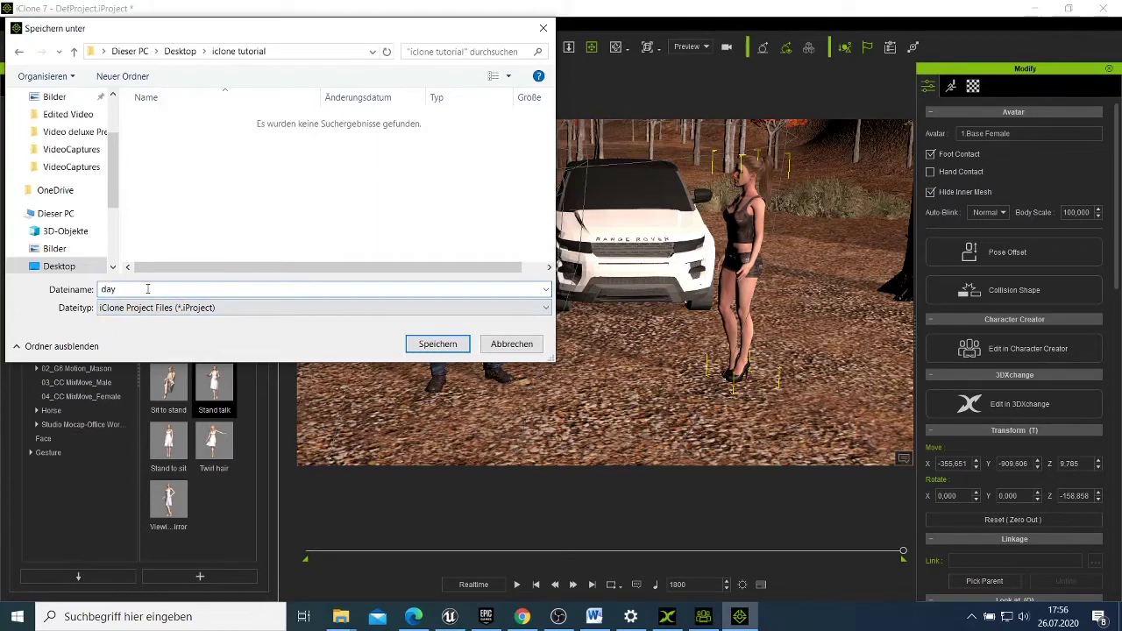
type("5")
type("animation tutorial 1")
left_click(437, 344)
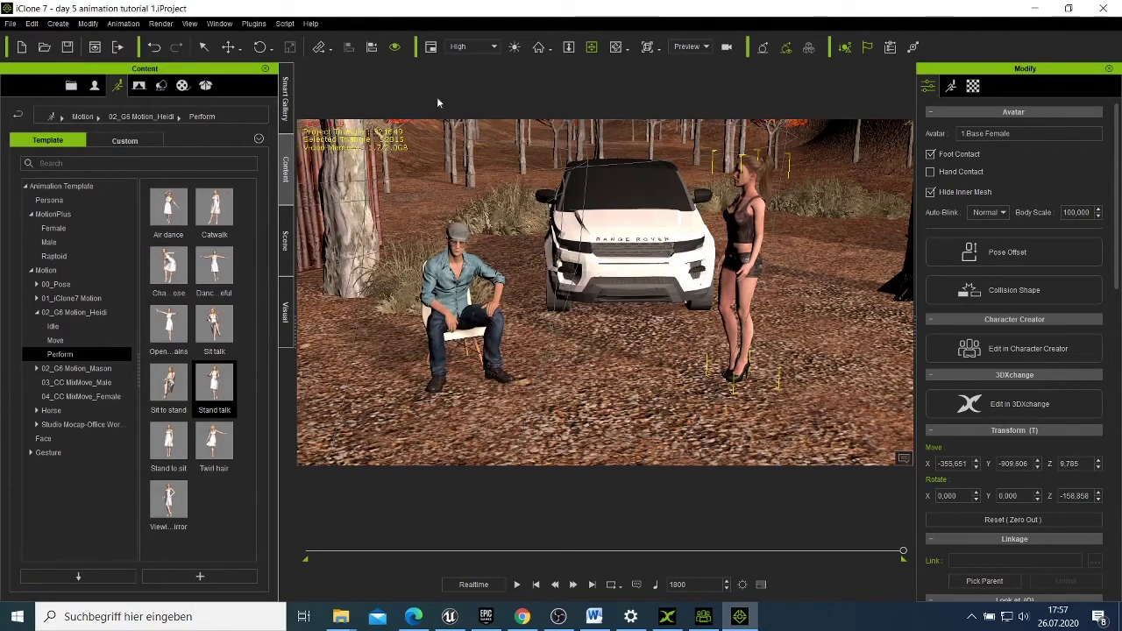
Step: Start a new empty project and reopen "day 5 animation tutorial 1.iProject" from the Desktop's "iclone tutorial" folder
left_click(11, 24)
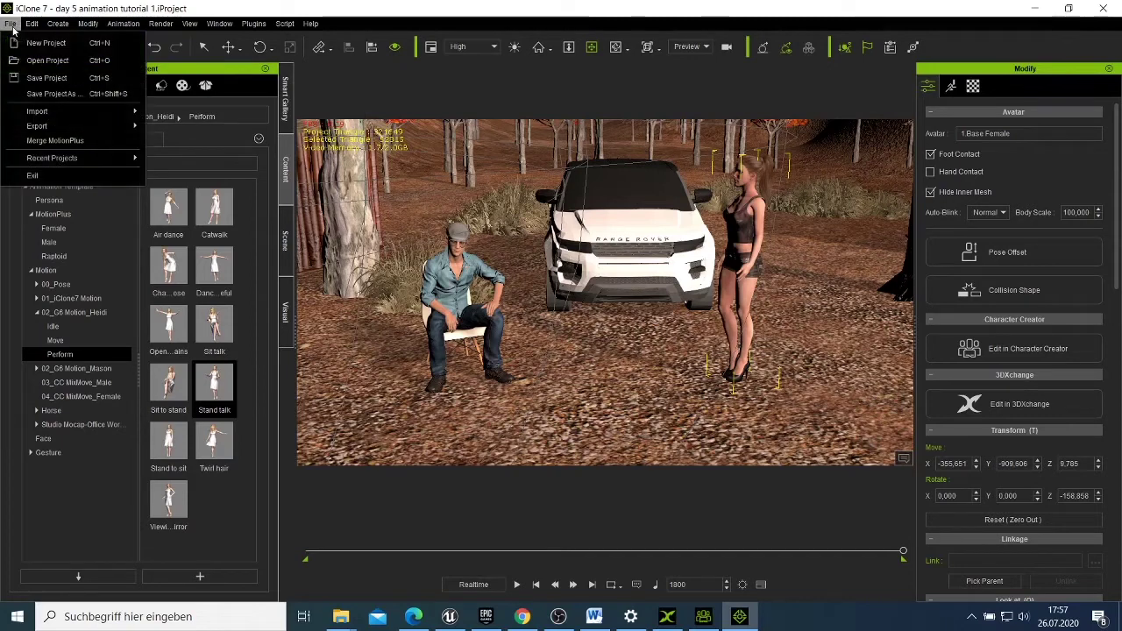
left_click(32, 44)
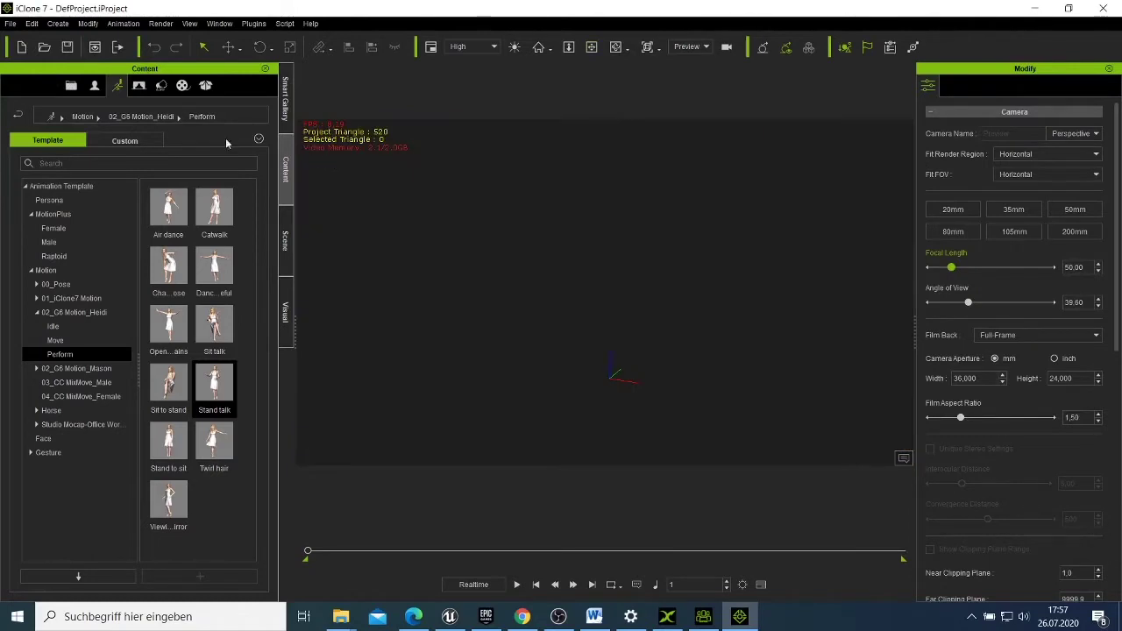
left_click(11, 25)
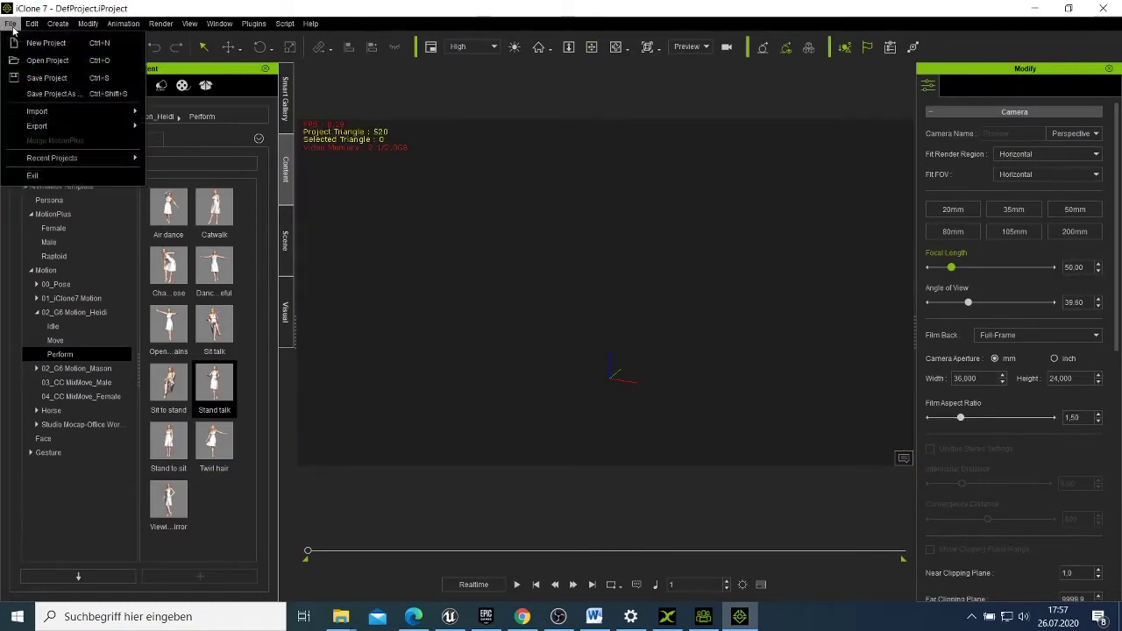
left_click(49, 61)
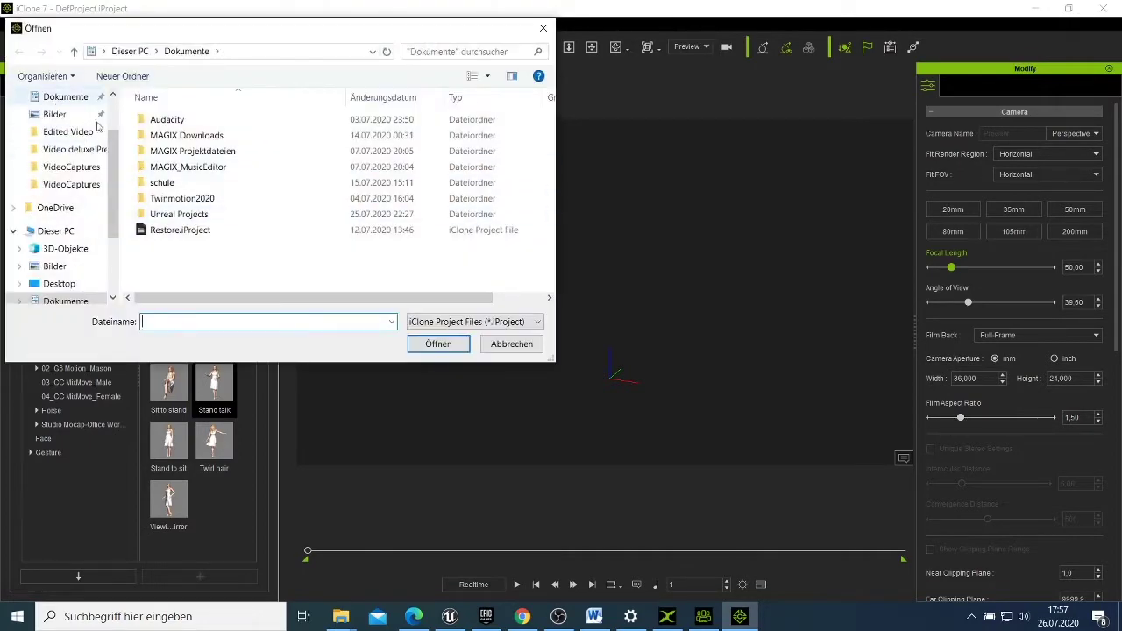
scroll(101, 123, "up", 2)
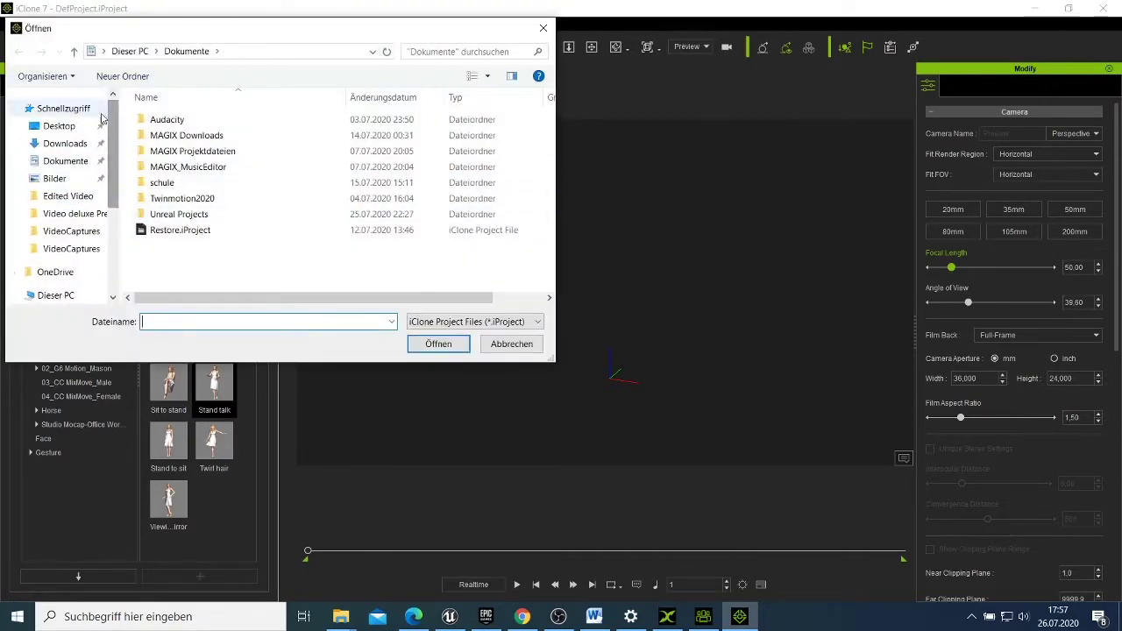
left_click(62, 126)
double_click(198, 154)
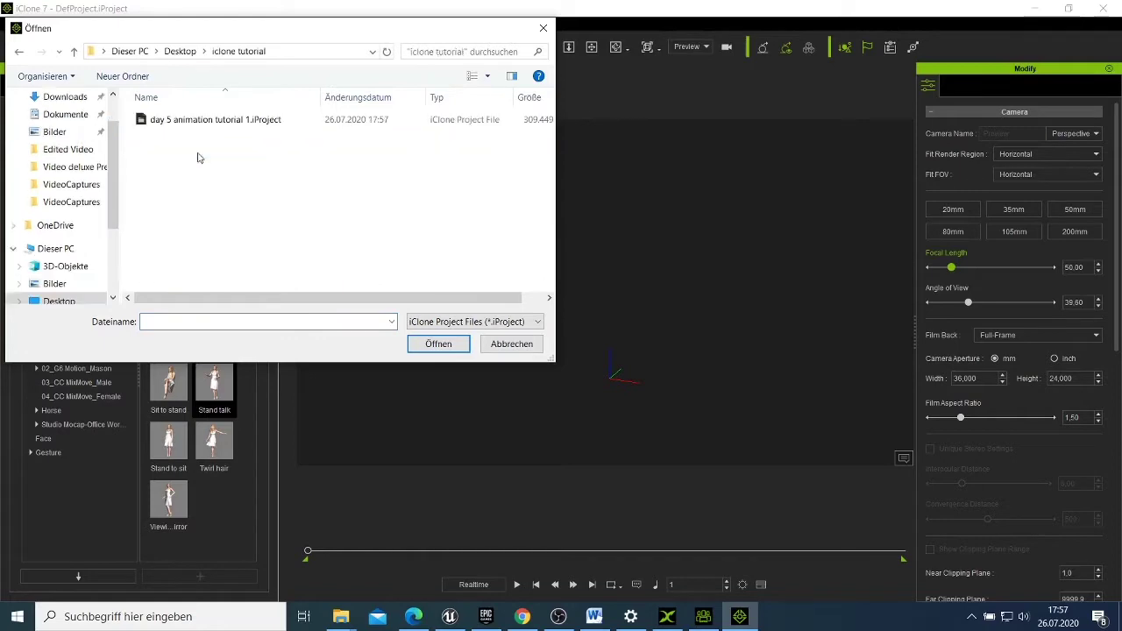
left_click(197, 123)
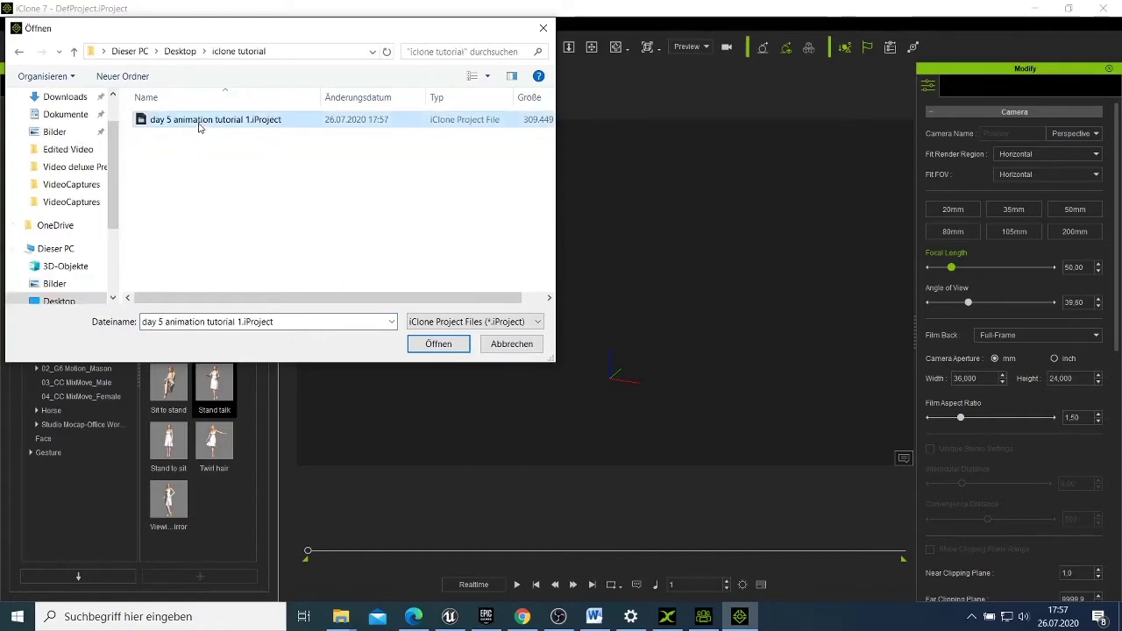
left_click(438, 343)
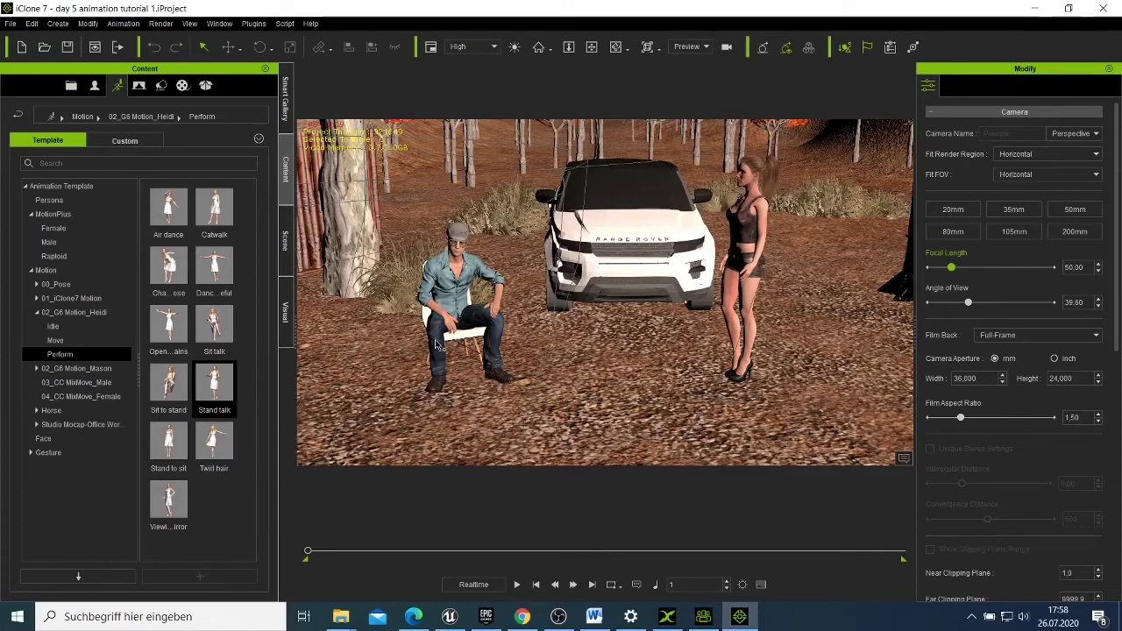
Step: Close iClone 7, Character Creator 3 without saving its project, and iClone 3DXchange 7
left_click(1100, 7)
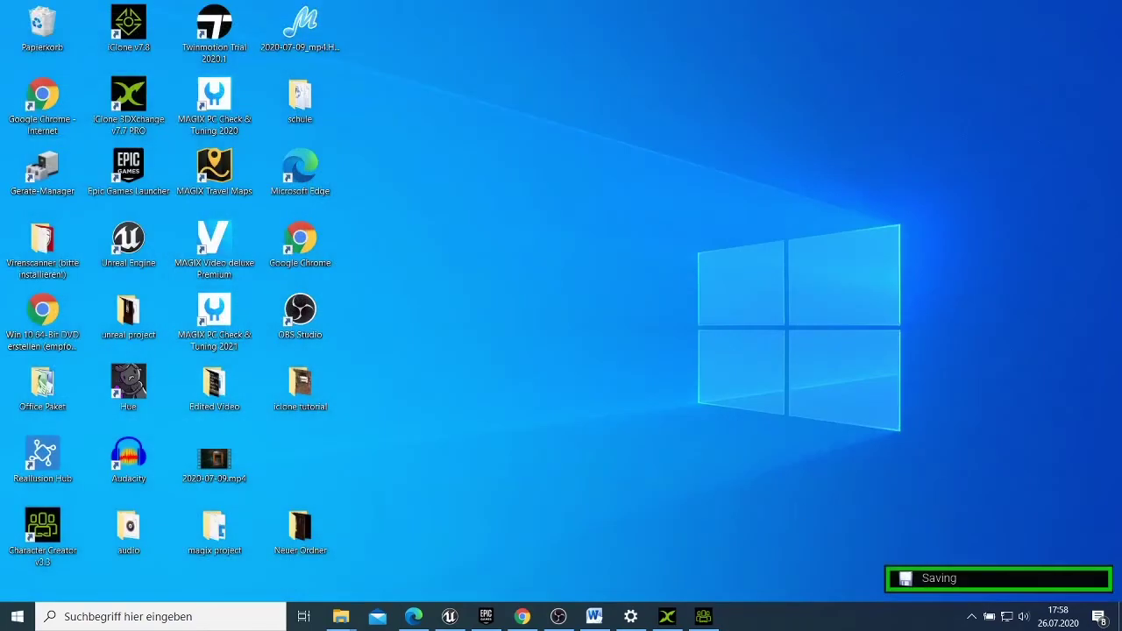
left_click(703, 616)
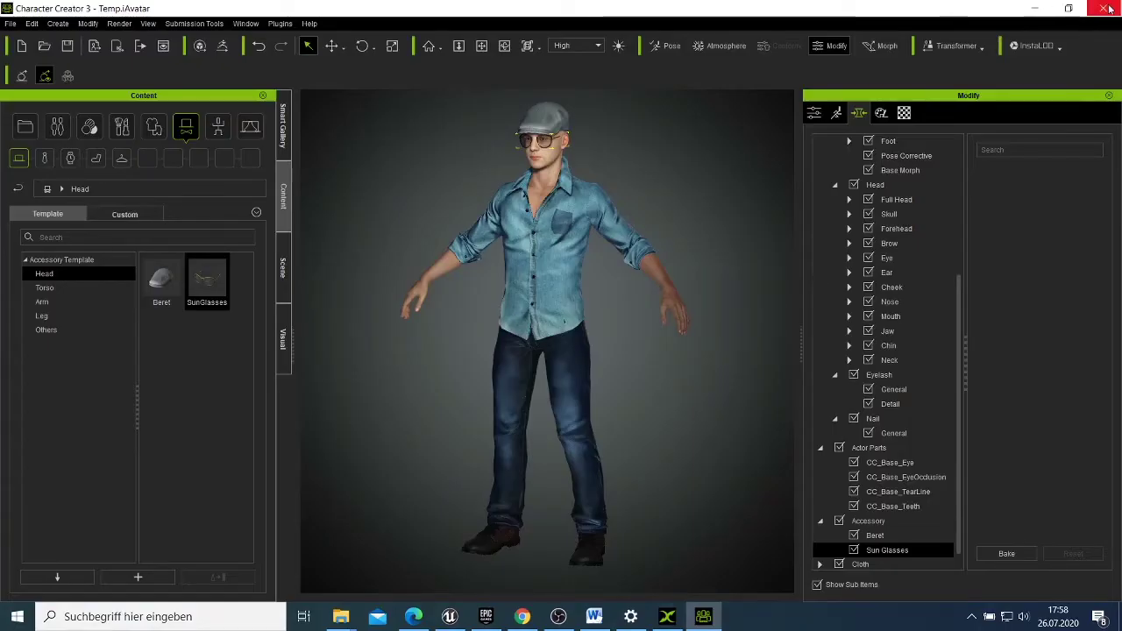
left_click(1109, 8)
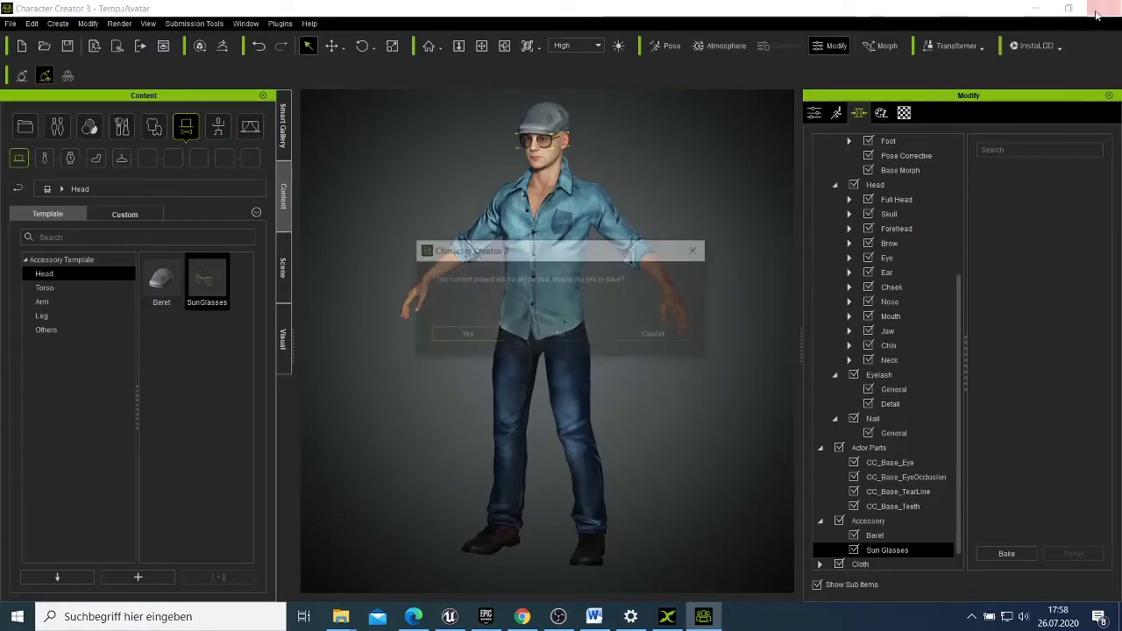
left_click(538, 338)
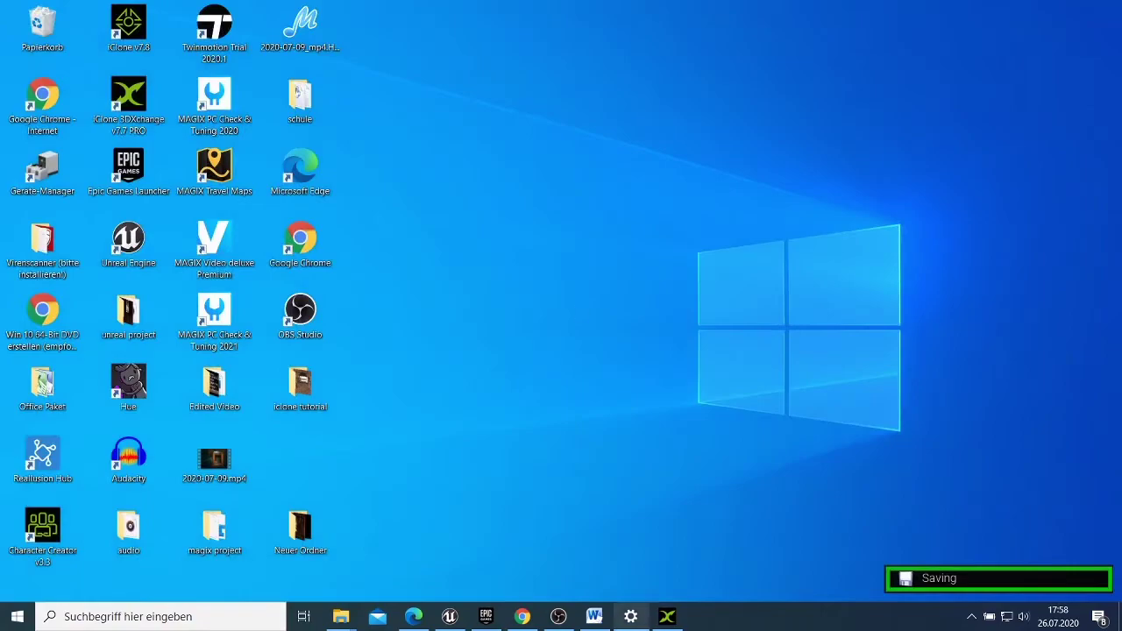
left_click(667, 616)
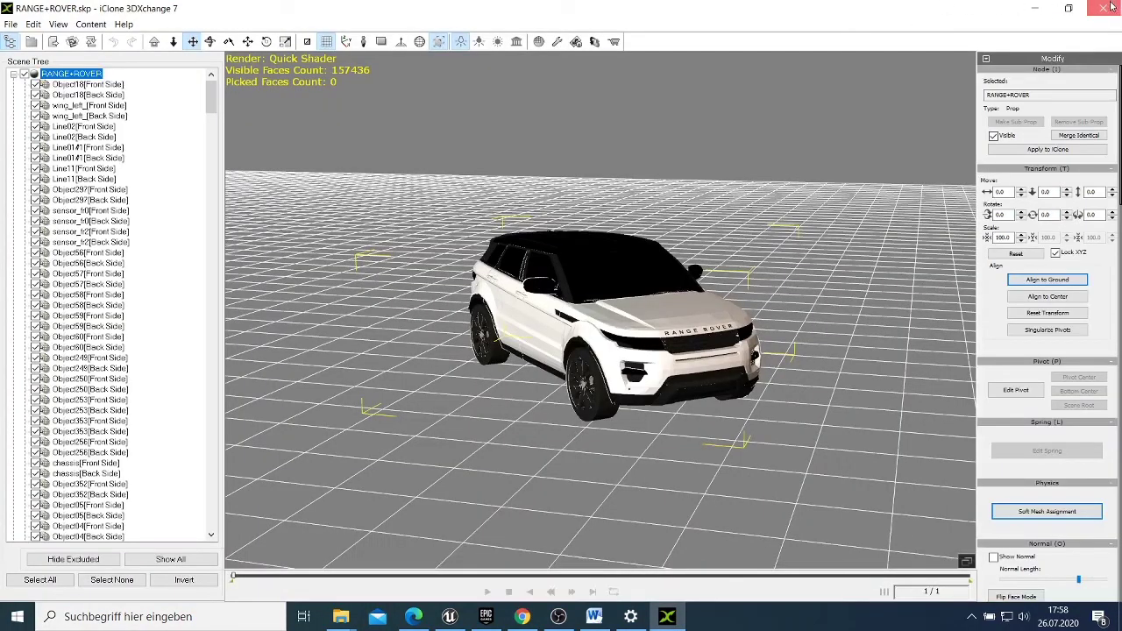
left_click(1106, 8)
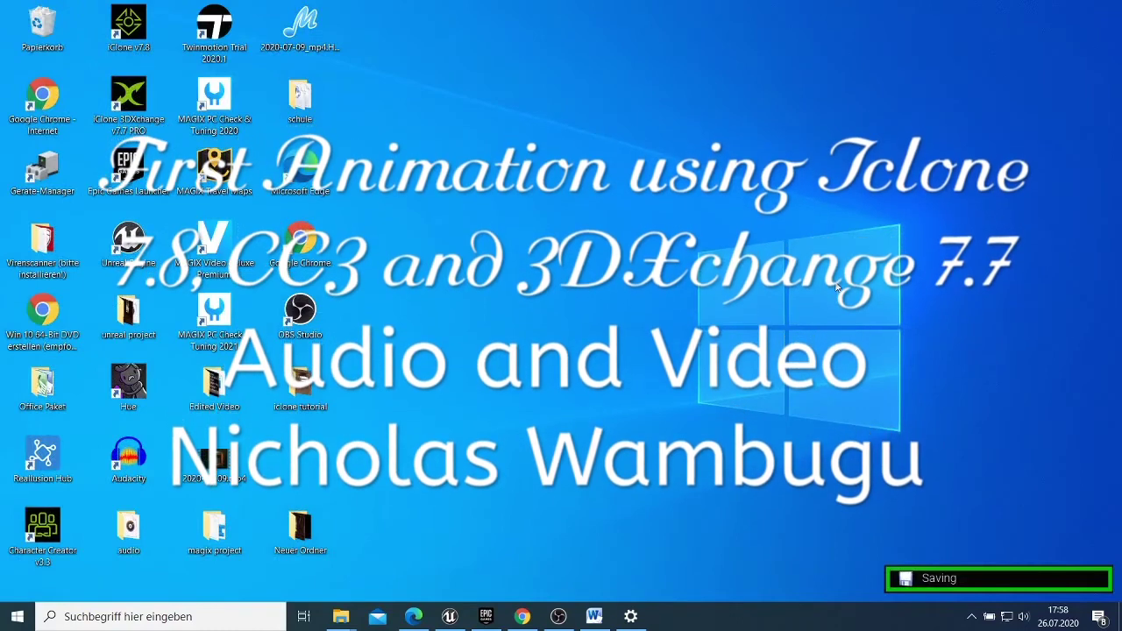